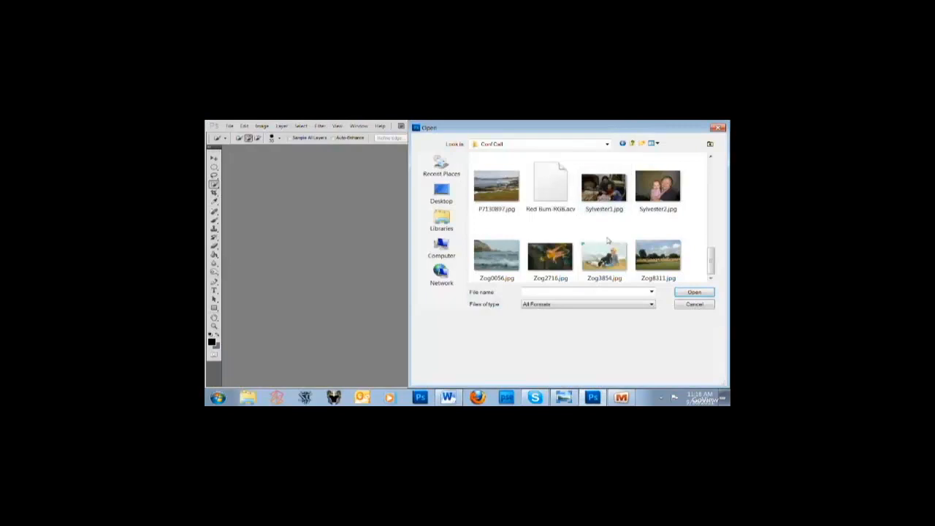
Open the image Zog0056.jpg and duplicate its Background layer.
drag(497, 259, 516, 320)
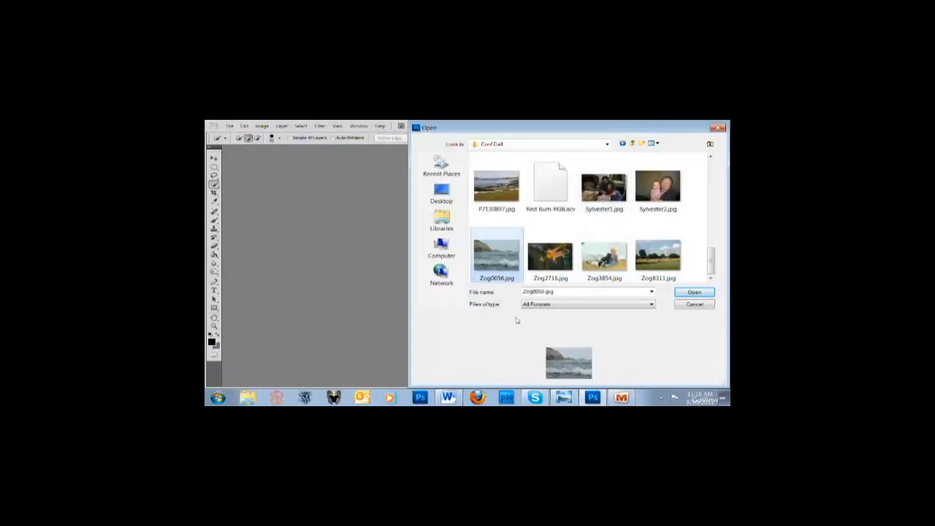
click(690, 293)
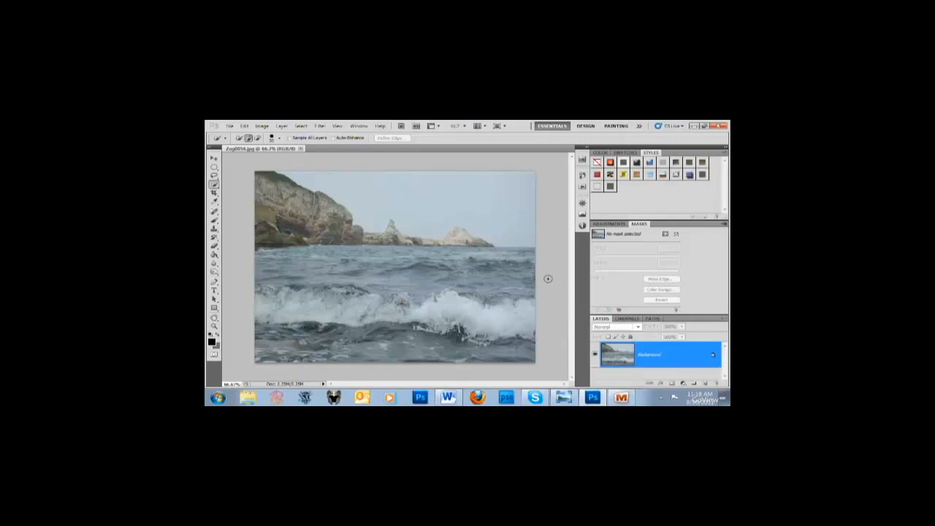
drag(639, 315, 639, 295)
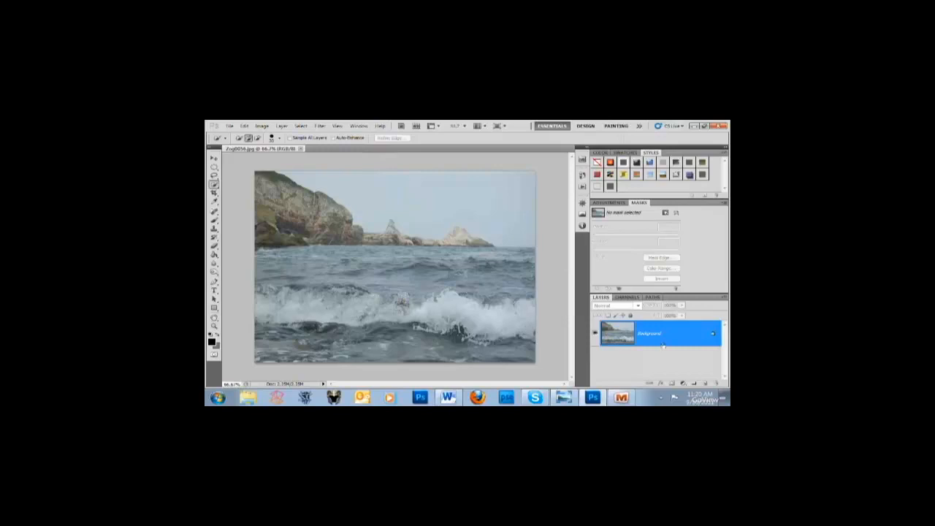
drag(683, 341, 706, 383)
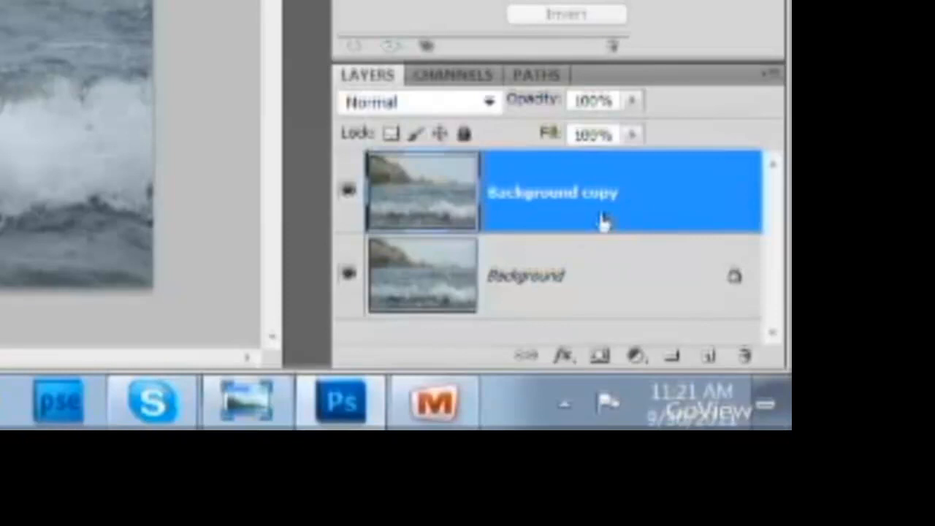
View the Red, Green and Blue channels of the copied layer one at a time to compare their tonal contrast.
click(453, 75)
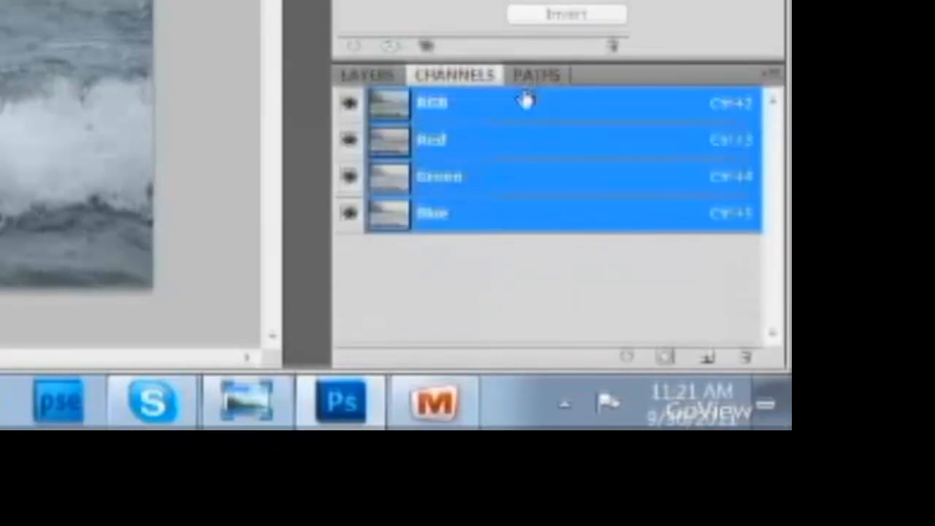
click(588, 146)
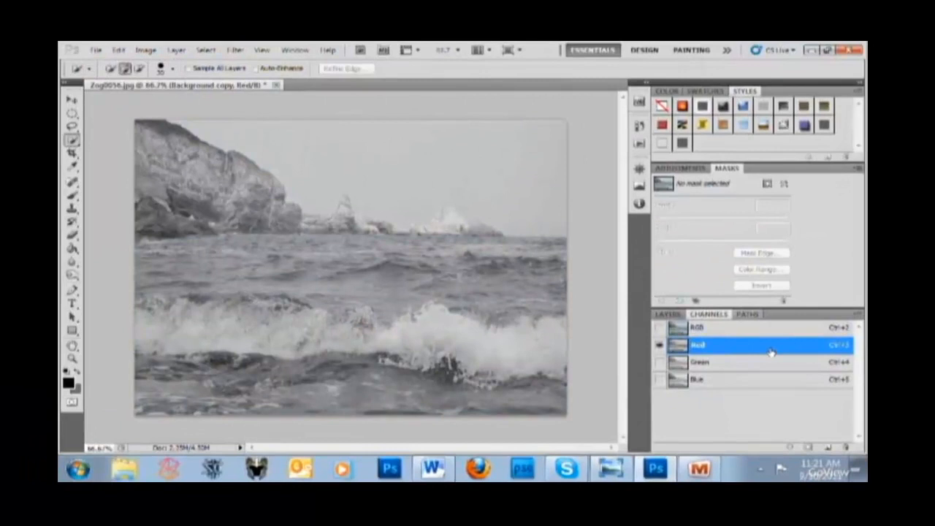
click(769, 369)
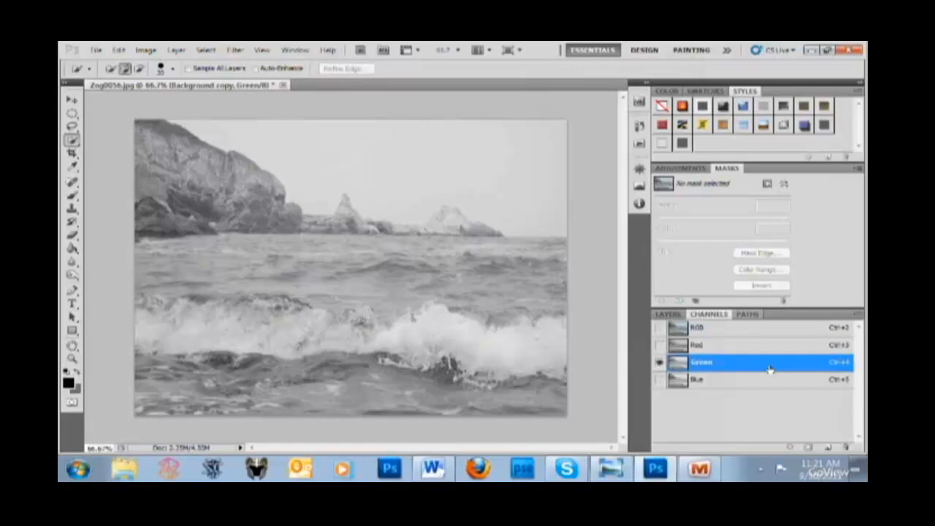
click(766, 380)
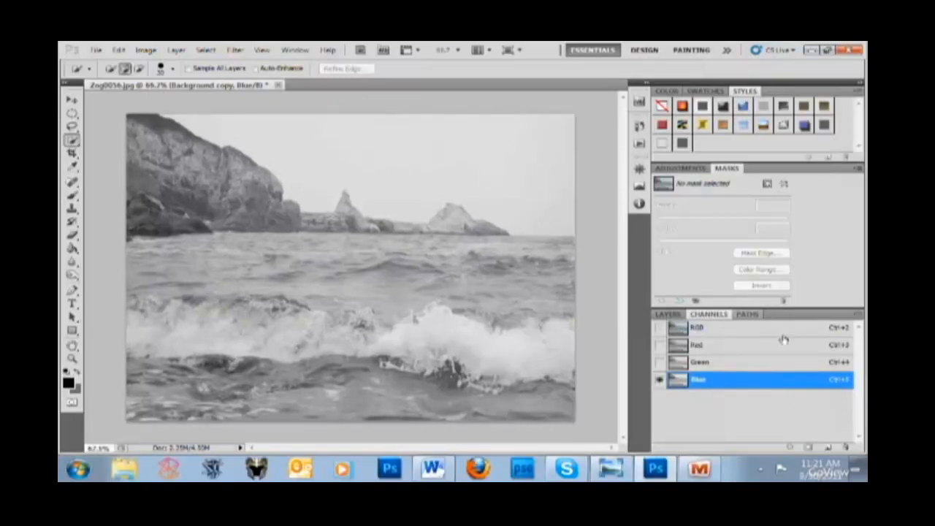
Open the Red channel in Curvemeister 3 and set the curve's shadow point to 20→0 and highlight point to 218→255.
click(755, 345)
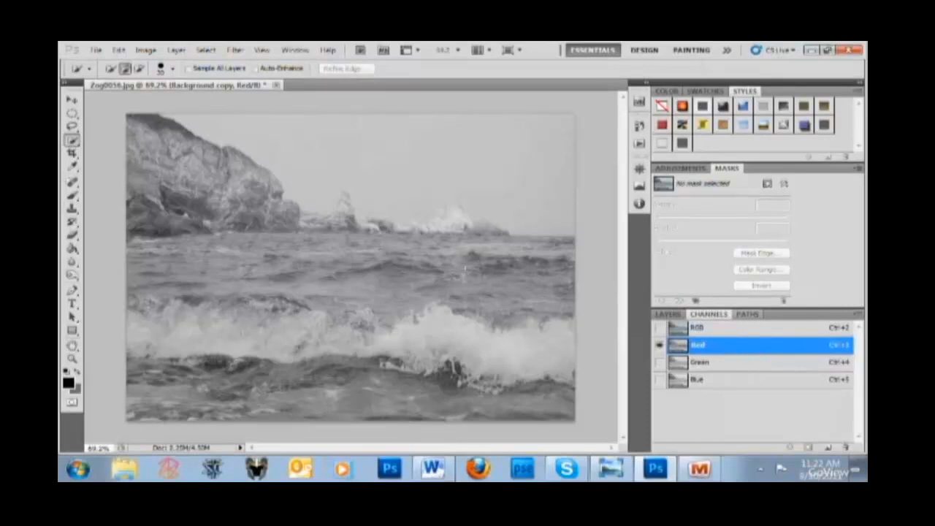
click(234, 50)
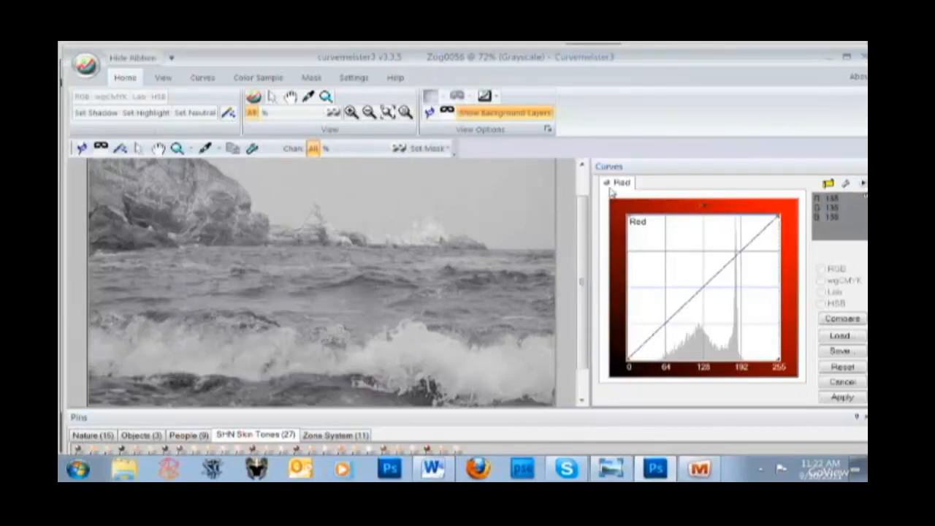
scroll(495, 226, down, 3)
scroll(496, 232, up, 1)
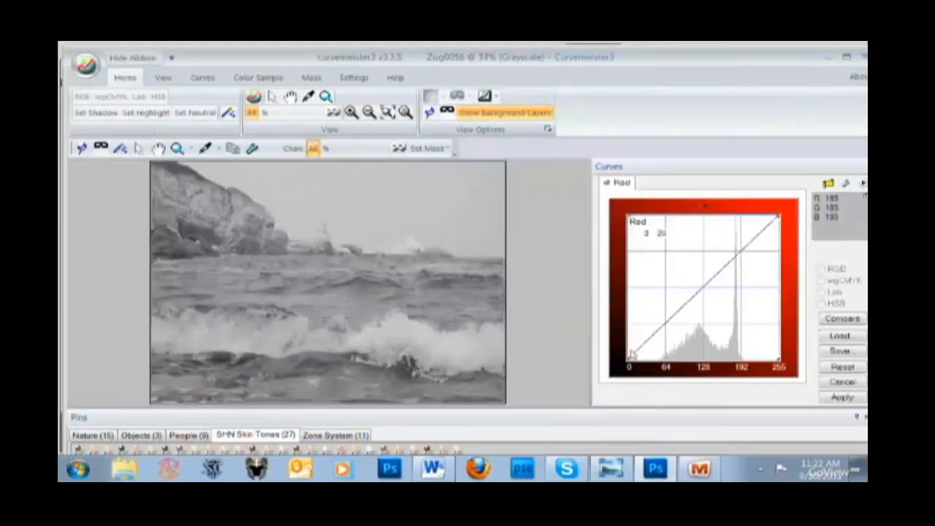
drag(638, 345, 647, 343)
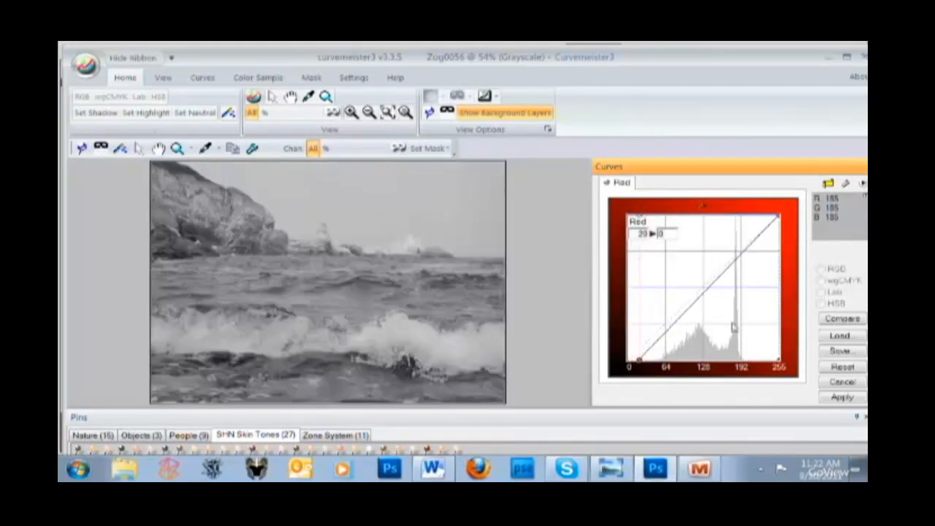
drag(789, 324, 764, 343)
click(849, 319)
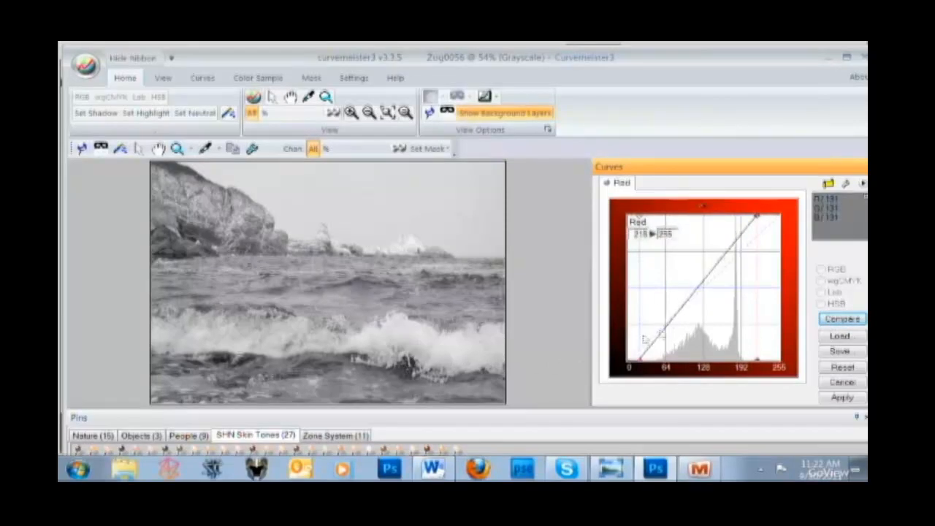
Place a Zone System pin on the bright foam of the breaking wave and apply the curve to the Red channel.
click(341, 438)
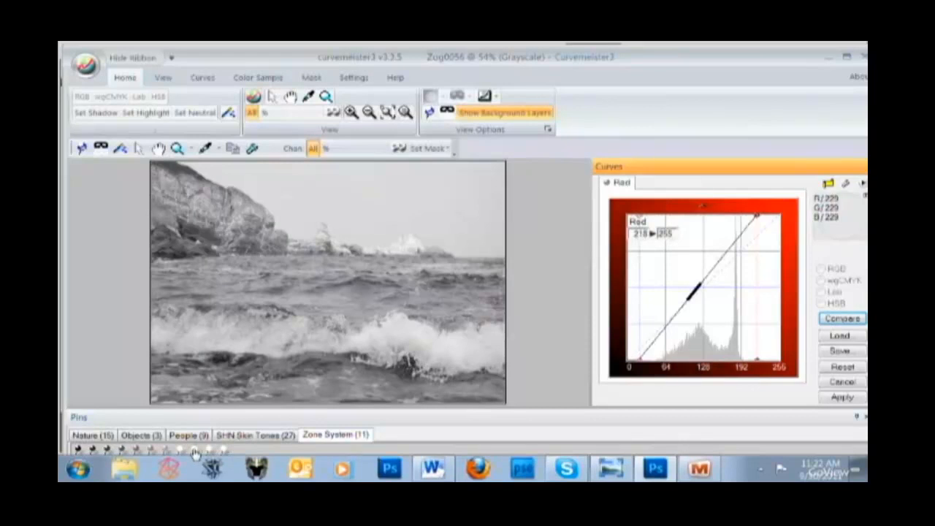
scroll(194, 453, up, 1)
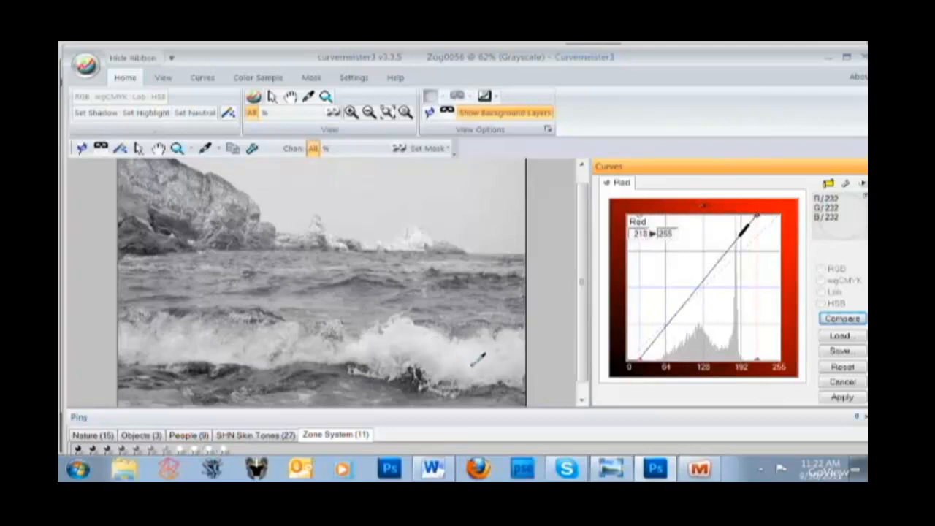
click(466, 354)
drag(482, 359, 439, 283)
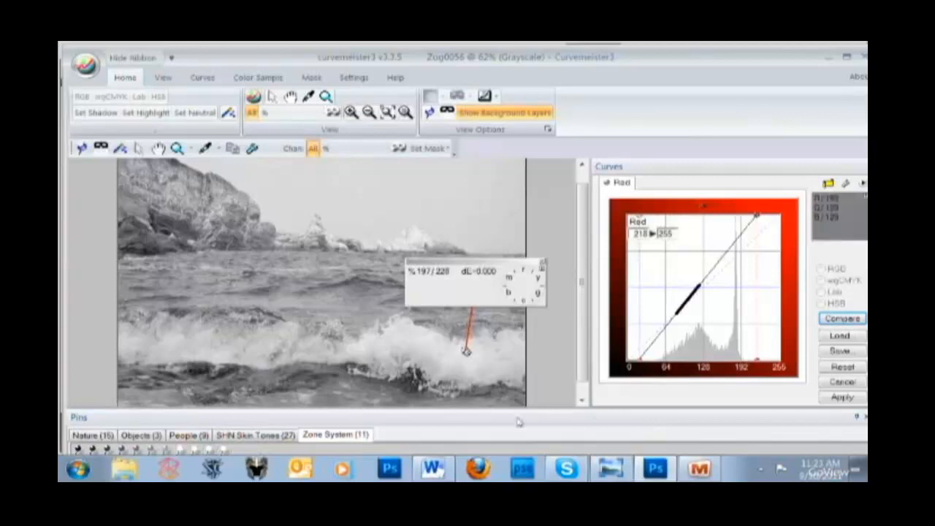
click(847, 397)
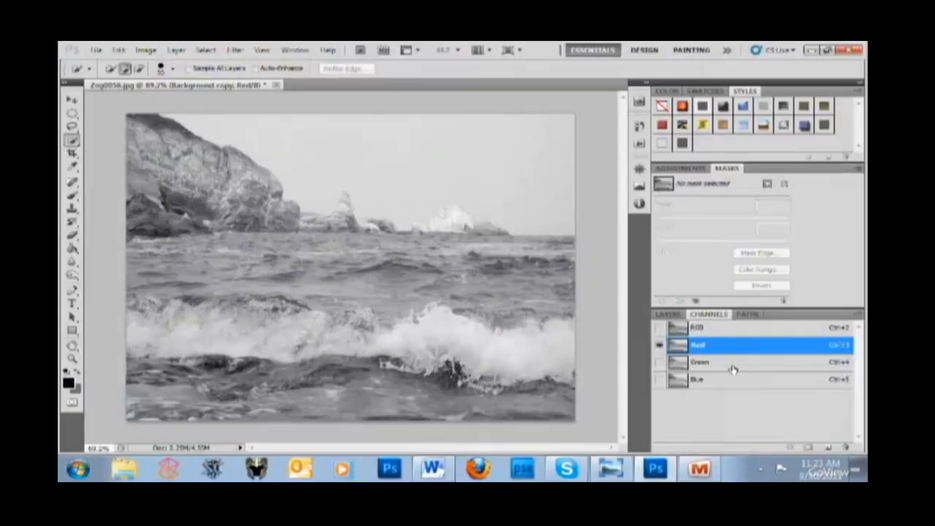
Adjust the Green channel in Curvemeister 3 with the shadow point at 33→0 and highlight point at 227→255, and apply the curve.
click(732, 362)
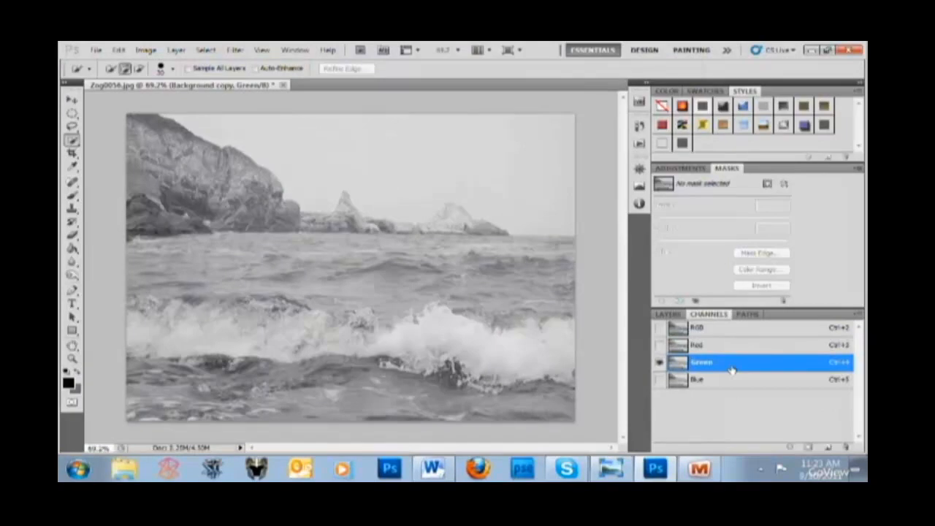
click(234, 50)
mouse_move(266, 372)
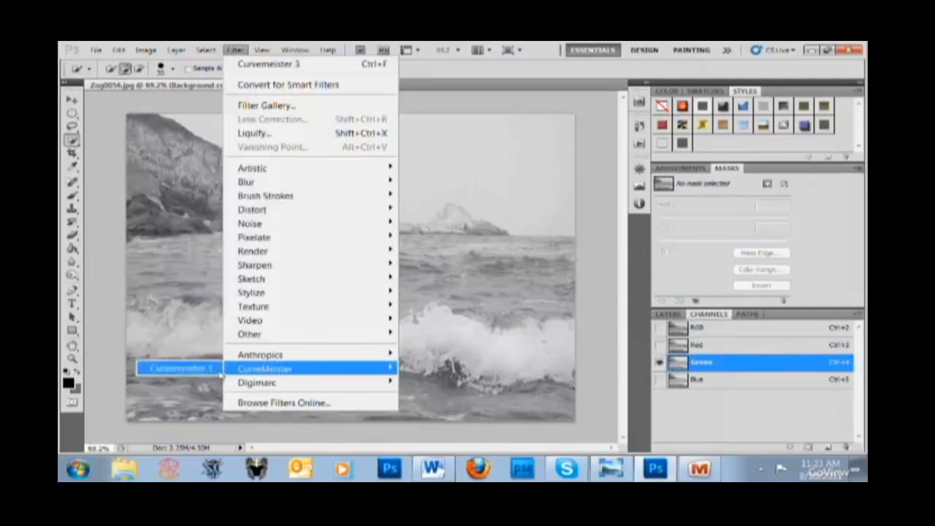
click(183, 369)
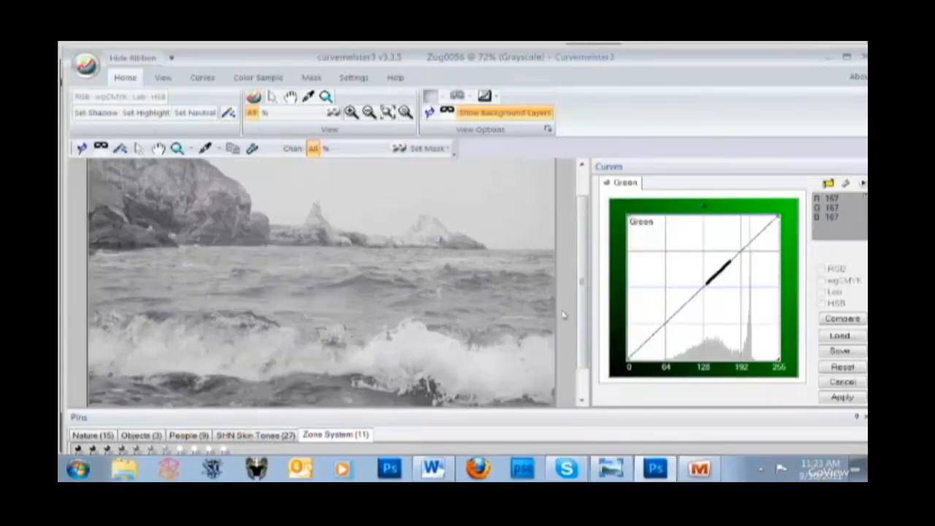
scroll(532, 335, down, 1)
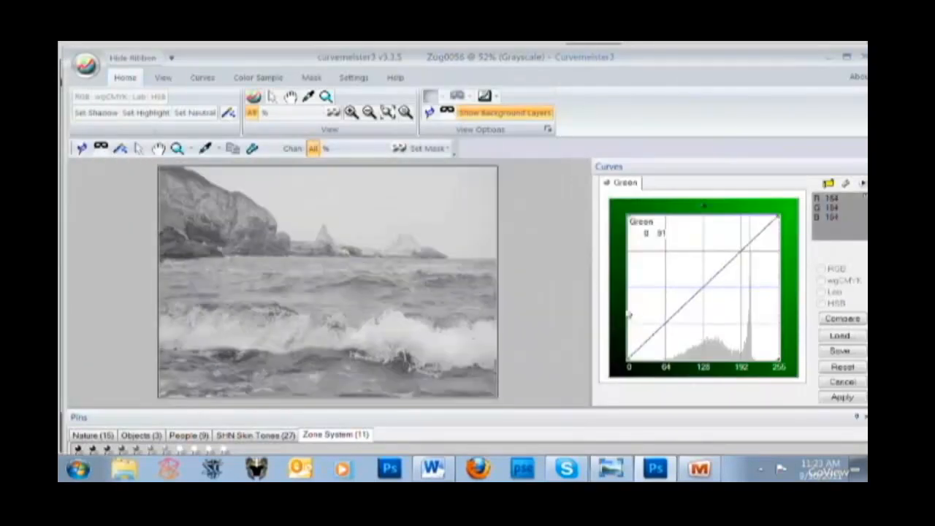
drag(630, 315, 655, 321)
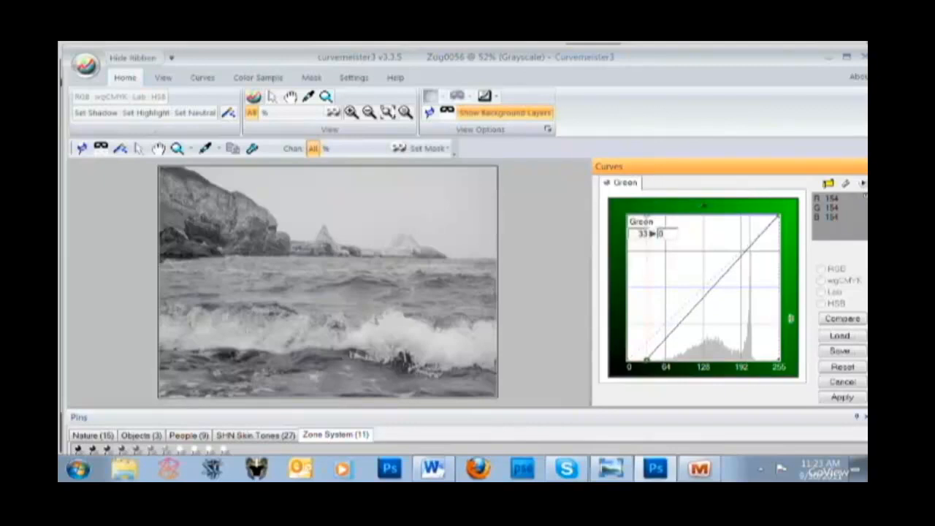
drag(790, 317, 773, 321)
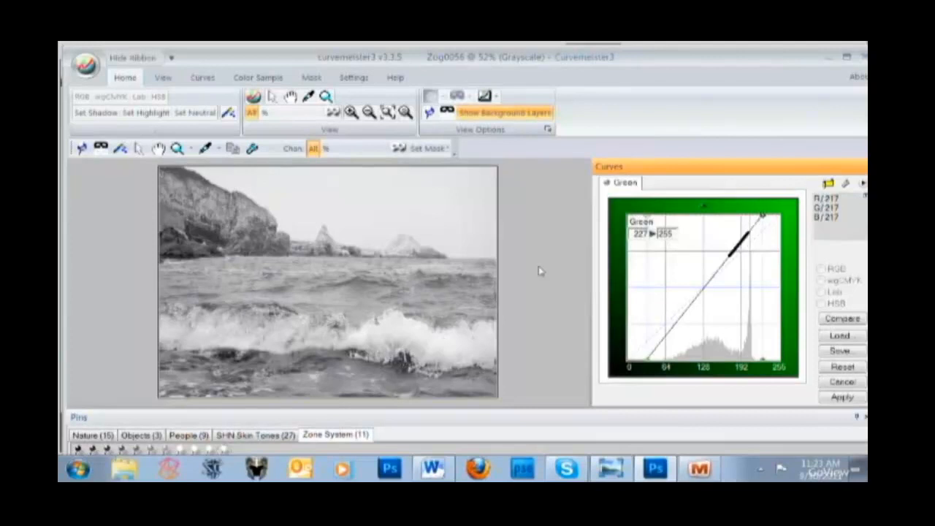
click(841, 398)
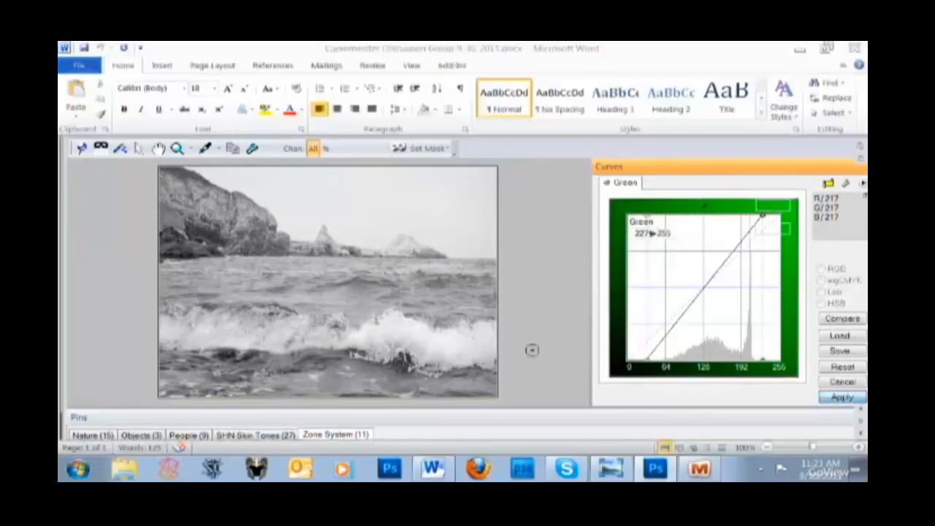
Display the Blue channel alone and examine the detail and contrast in the cliff and distant rocks up close.
click(732, 382)
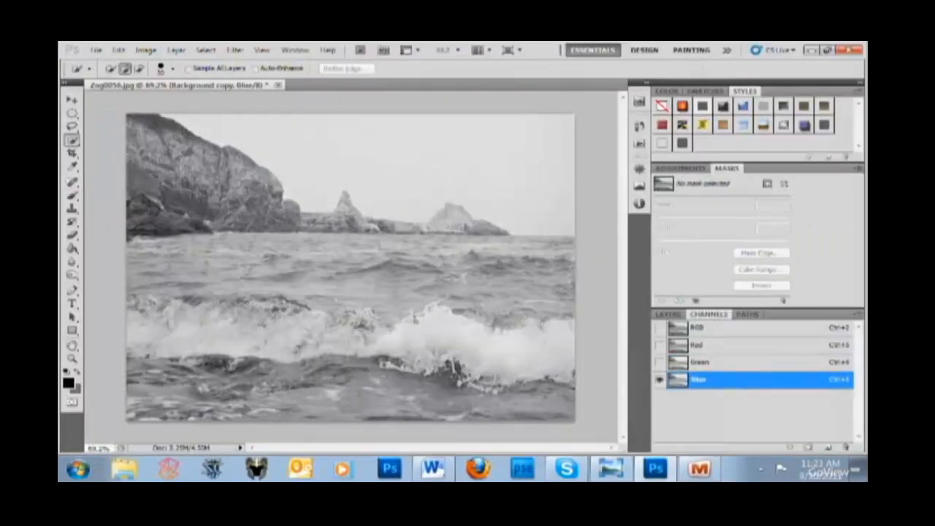
scroll(245, 208, up, 5)
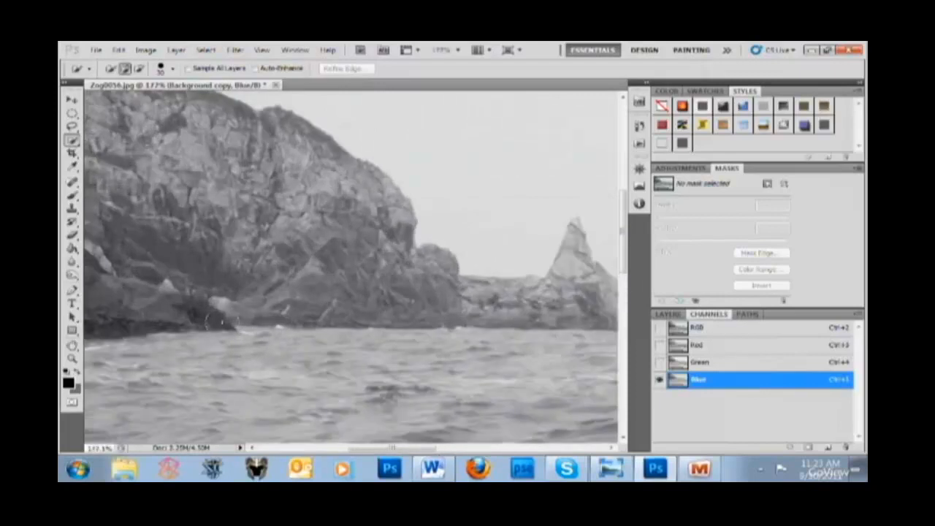
mouse_move(394, 447)
mouse_down()
mouse_move(351, 448)
mouse_move(453, 471)
mouse_move(503, 454)
mouse_up()
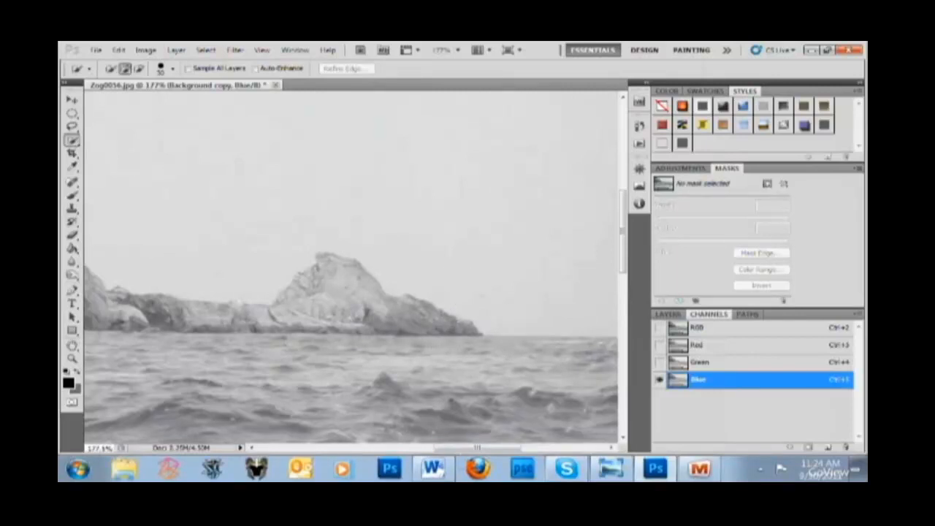
drag(452, 454, 435, 449)
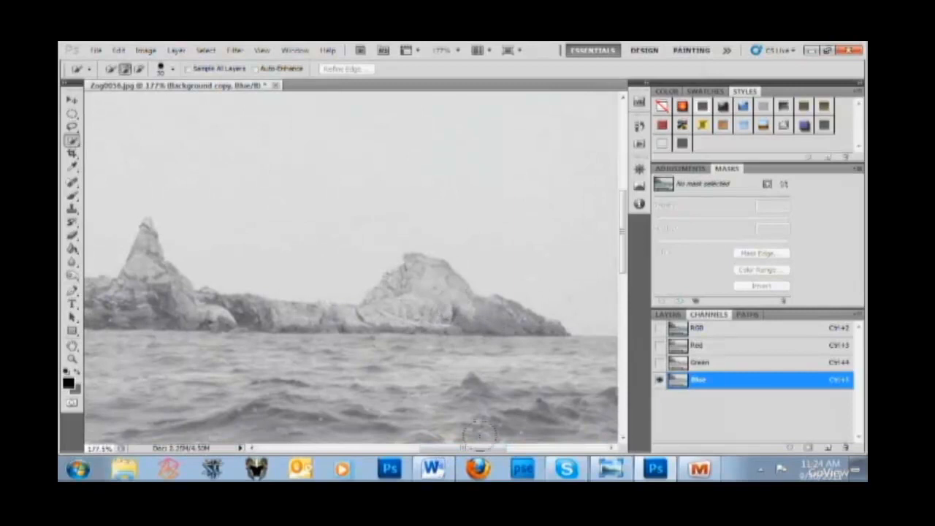
mouse_move(479, 453)
mouse_down()
mouse_move(502, 454)
mouse_move(466, 455)
mouse_up()
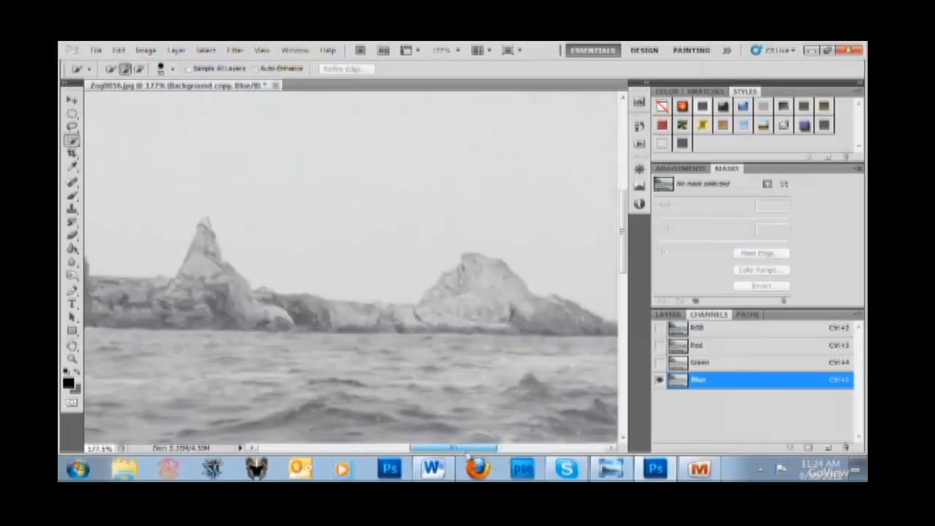
scroll(453, 393, down, 4)
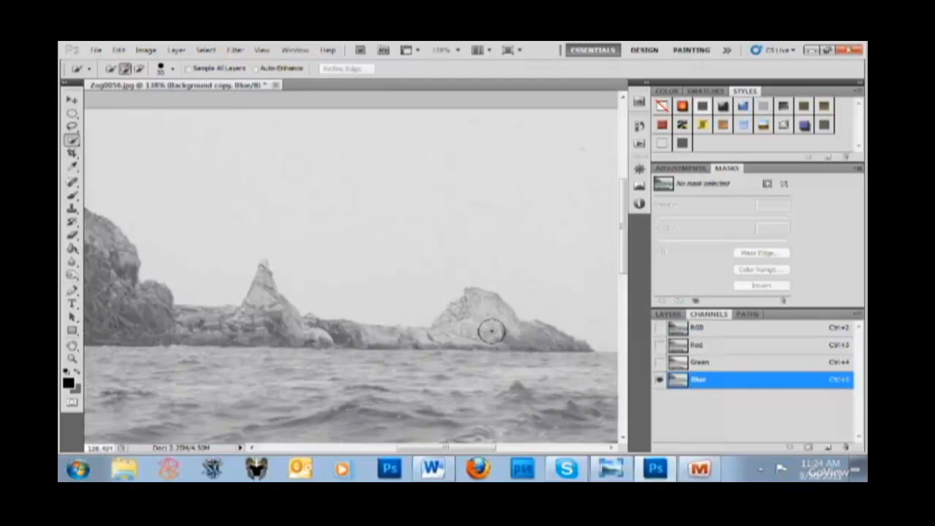
scroll(489, 327, up, 5)
scroll(565, 367, up, 2)
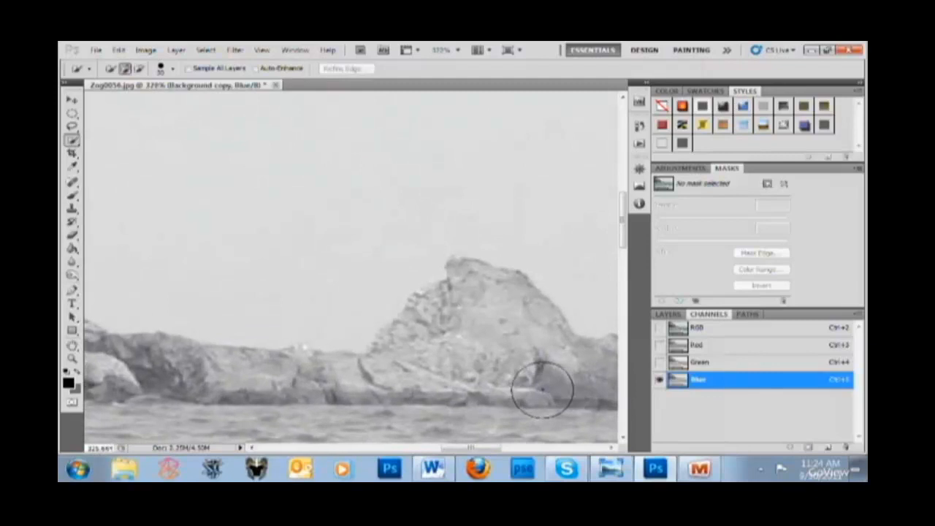
scroll(542, 389, down, 4)
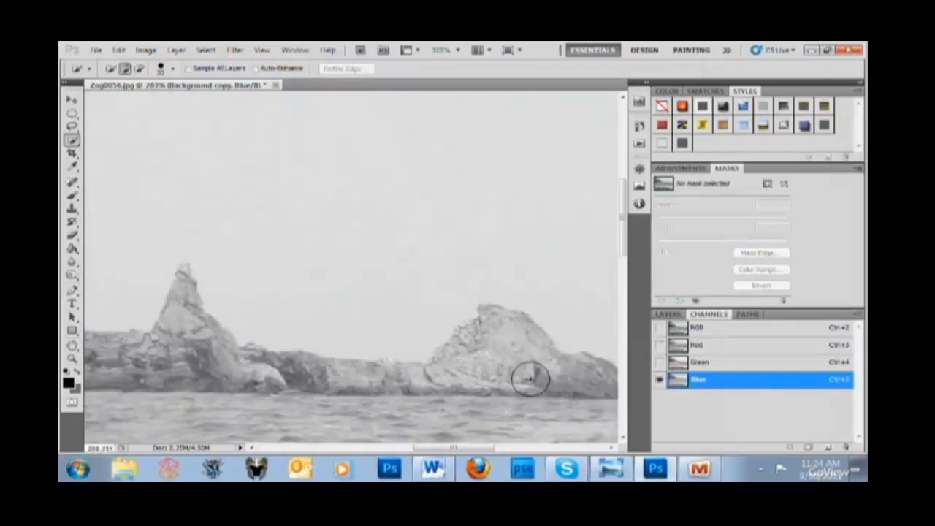
scroll(524, 374, down, 8)
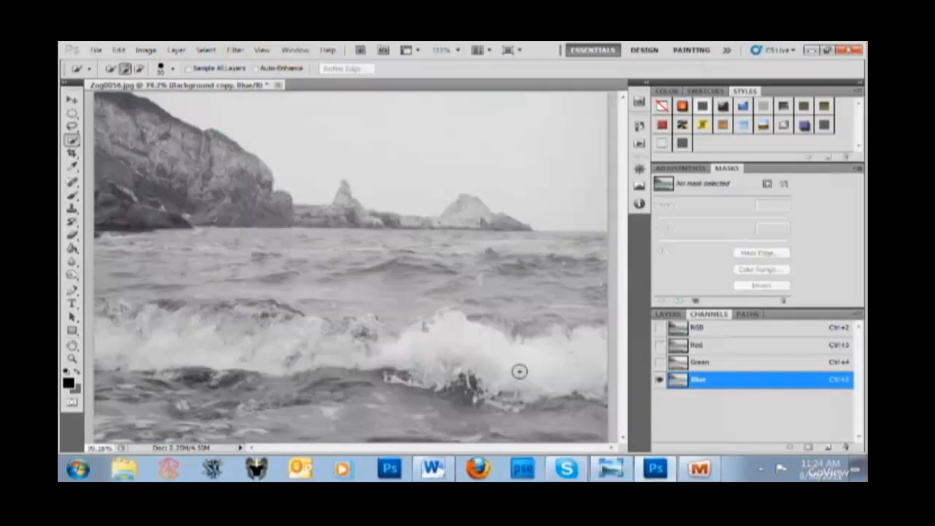
scroll(518, 370, down, 1)
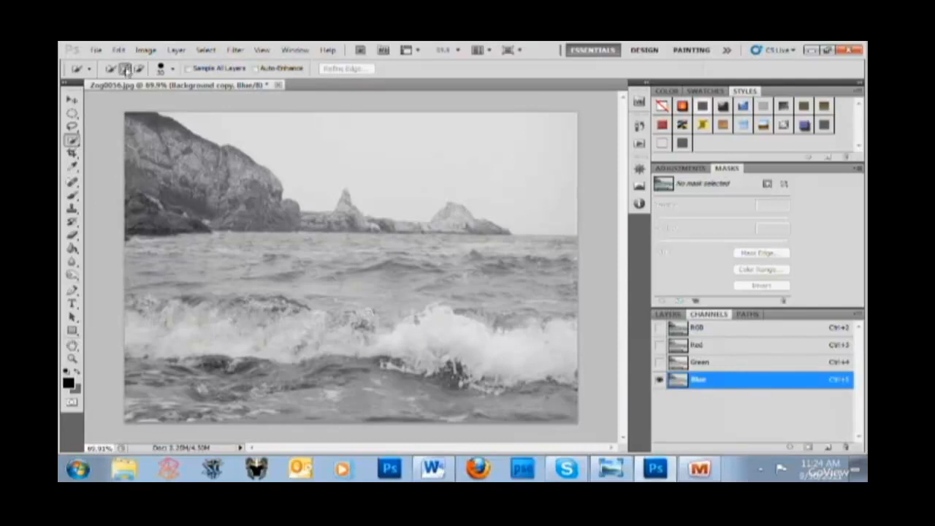
Adjust the Blue channel in Curvemeister 3 with the shadow point at 24→0 and highlight point at 245→255, and apply the curve.
click(235, 50)
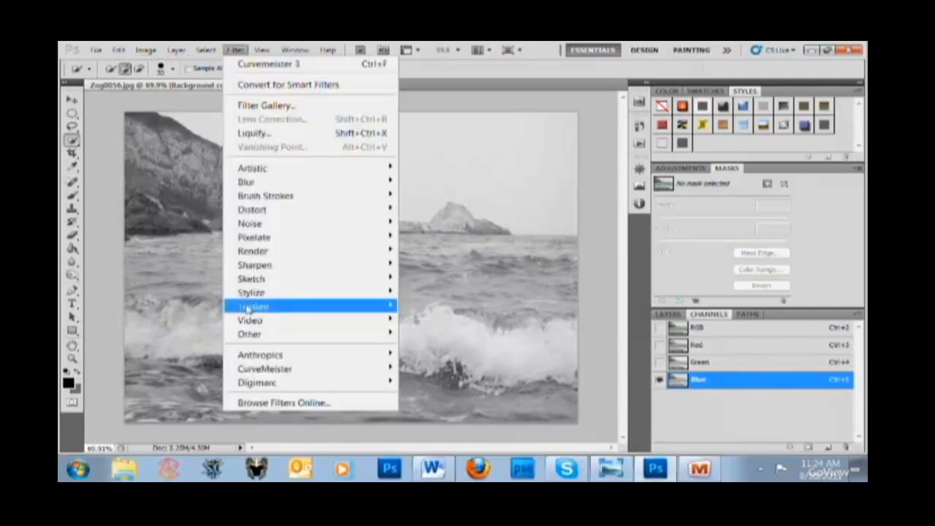
click(252, 370)
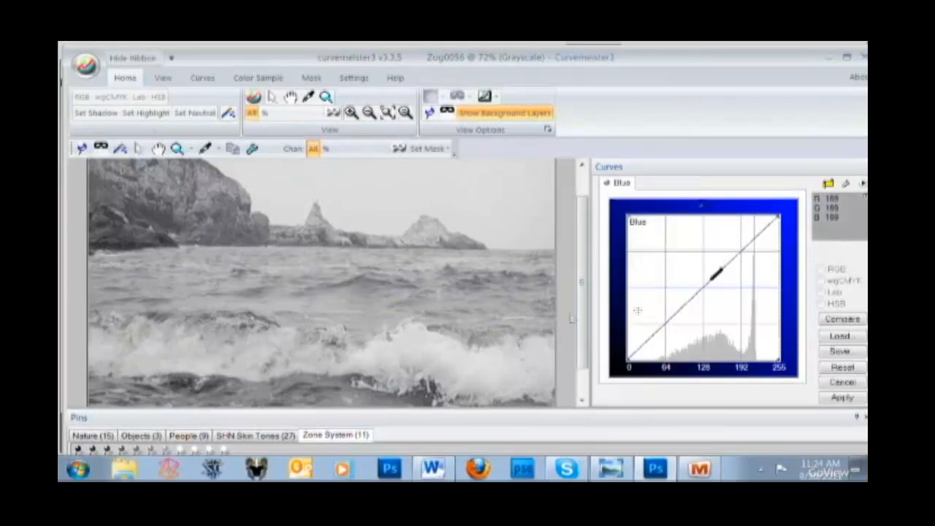
scroll(464, 326, down, 5)
scroll(465, 327, up, 3)
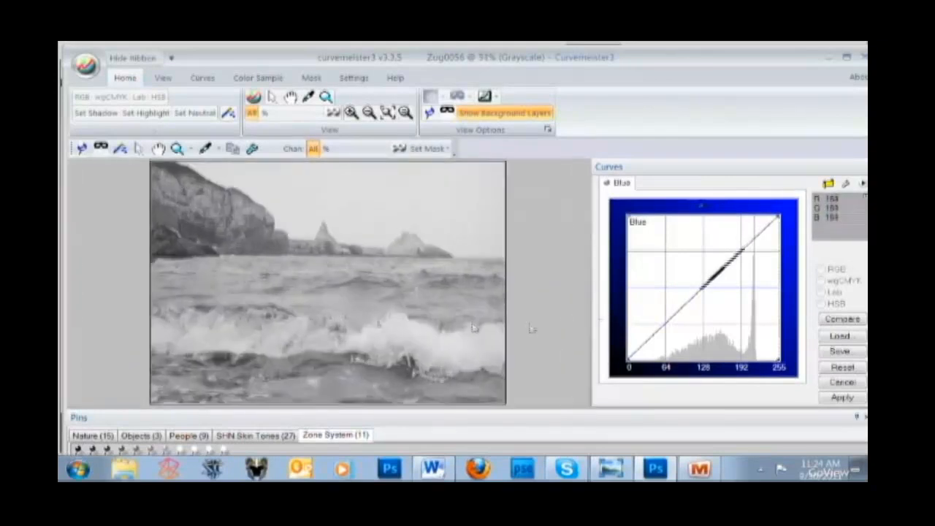
mouse_move(636, 315)
mouse_down()
mouse_move(653, 313)
mouse_move(644, 313)
mouse_up()
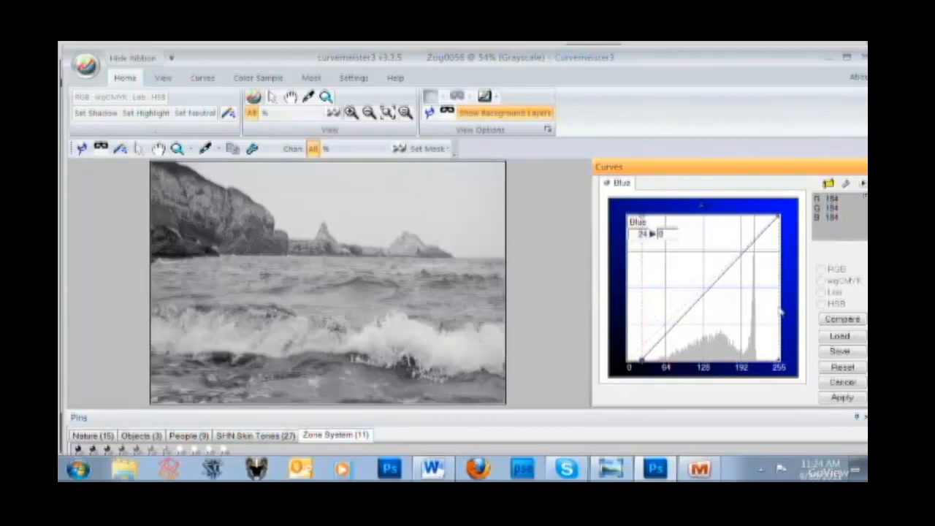
drag(779, 313, 773, 310)
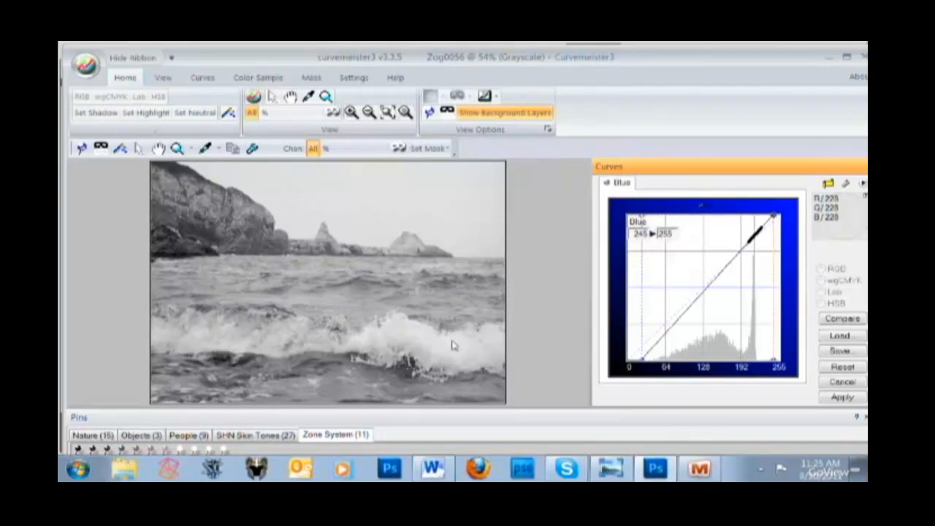
click(832, 396)
Return to the composite RGB channel and compare the photo with and without the Background copy layer.
click(726, 337)
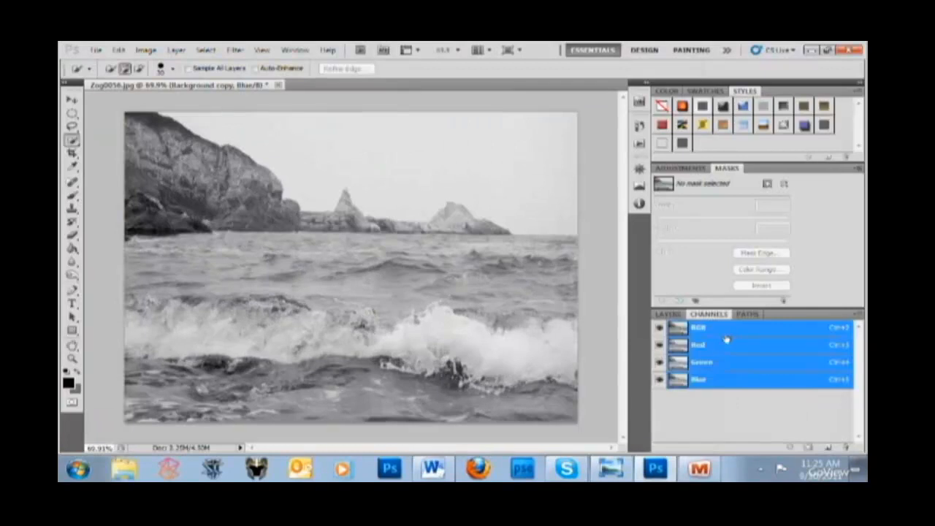
click(669, 315)
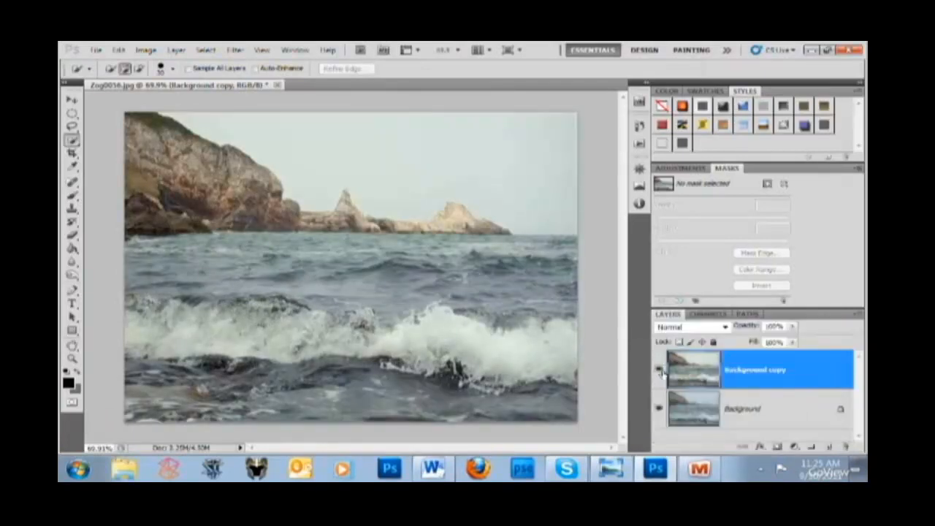
click(659, 371)
click(659, 371)
Set the Background copy layer's blend mode to Luminosity and merge it down into the Background.
click(690, 326)
click(707, 406)
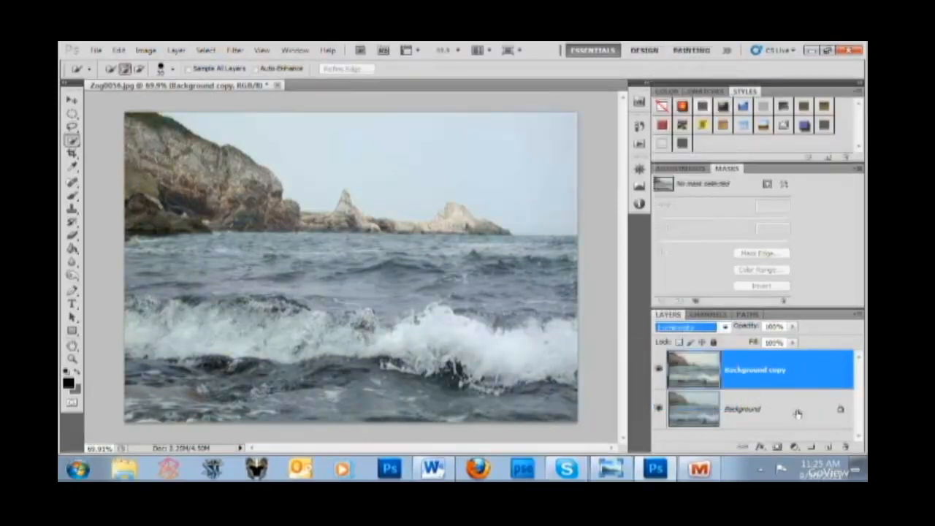
key(ctrl+e)
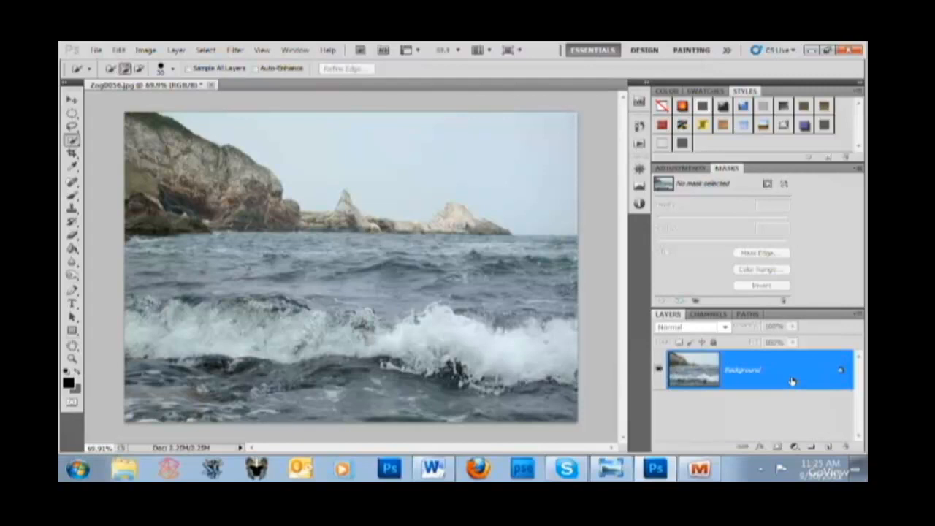
Duplicate the Background layer and open the copy in the Curvemeister 3 filter with the whole photo in view.
drag(803, 389, 829, 448)
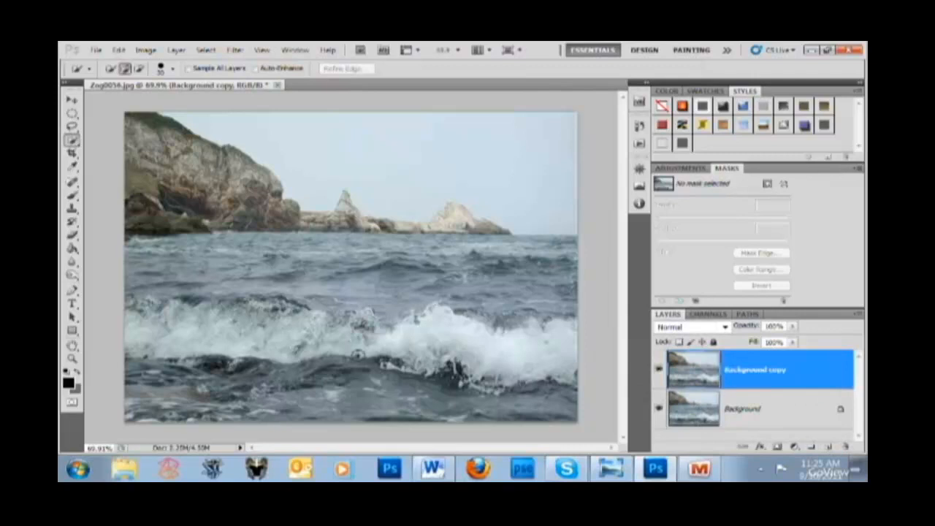
click(234, 49)
mouse_move(267, 369)
click(217, 371)
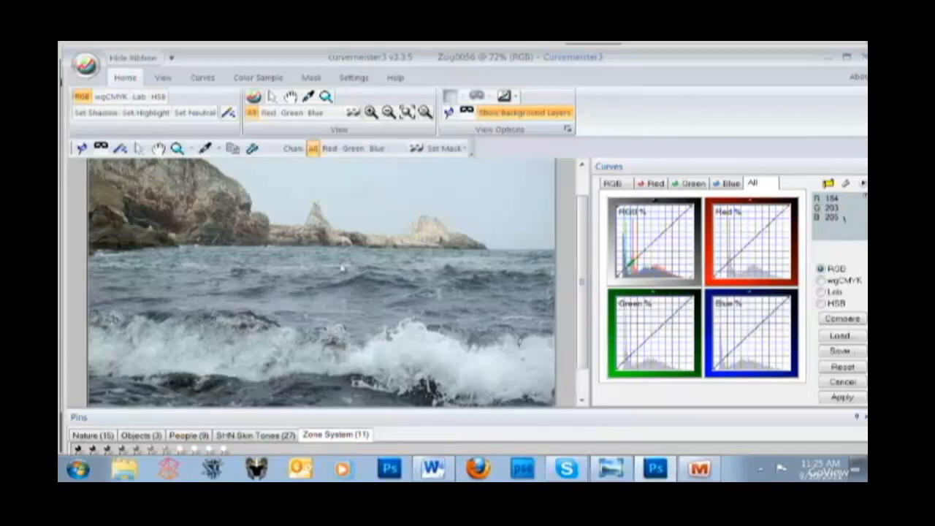
scroll(199, 294, down, 1)
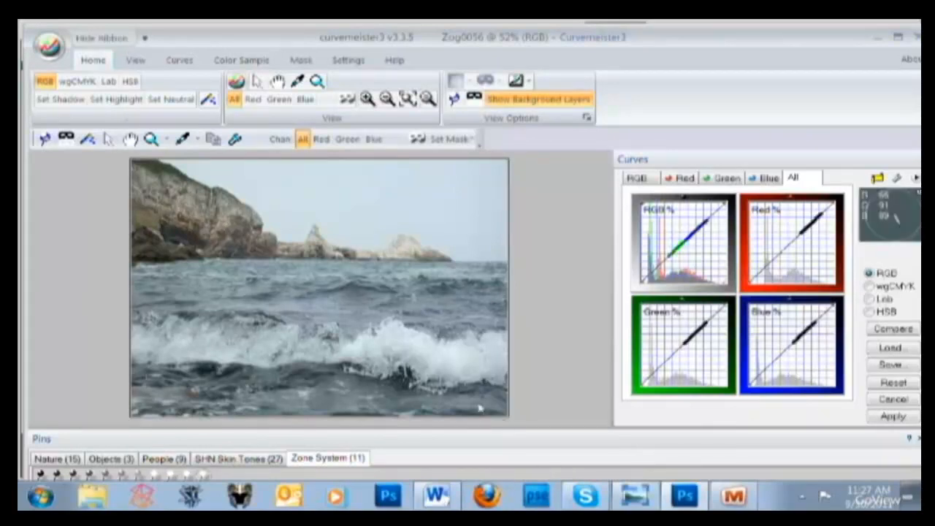
Place sample pins on the bright foam and on the darkest rock at the cliff's base, moving the dark pin's readout clear of its point.
click(451, 359)
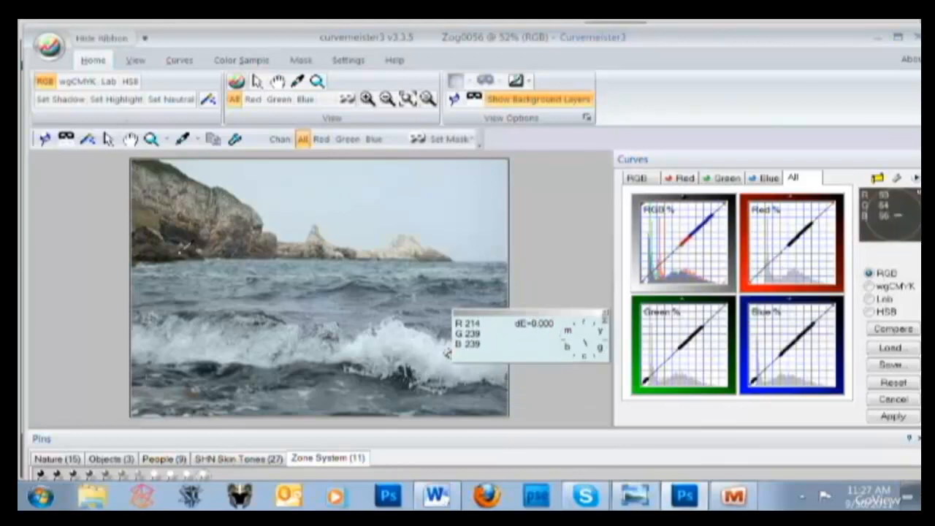
click(733, 250)
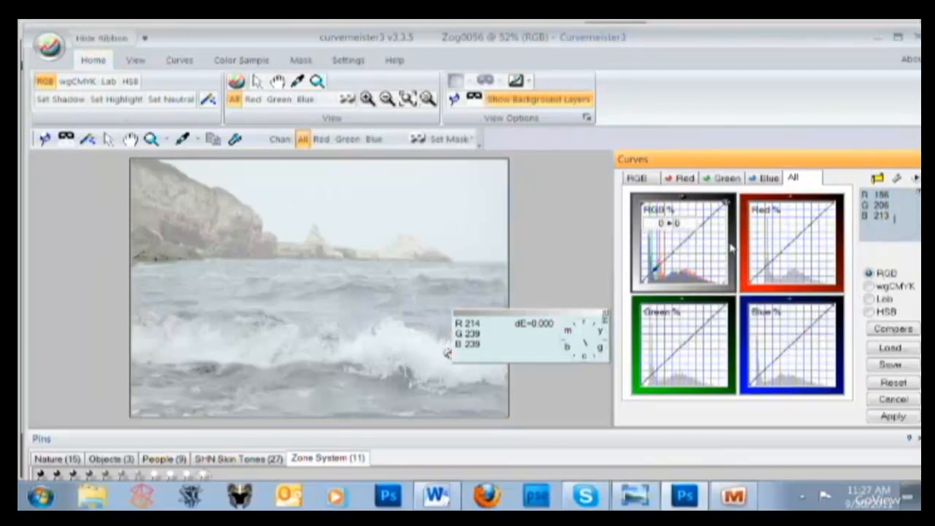
click(156, 260)
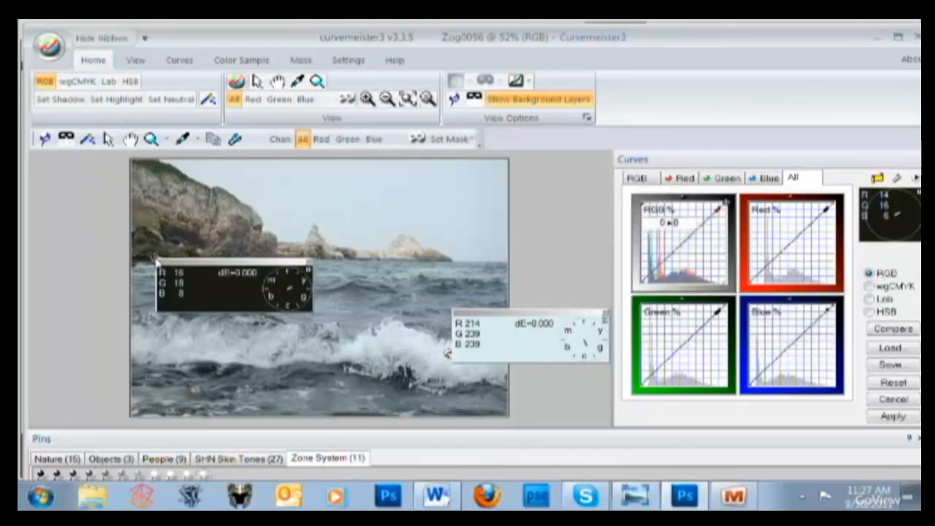
drag(243, 257, 250, 171)
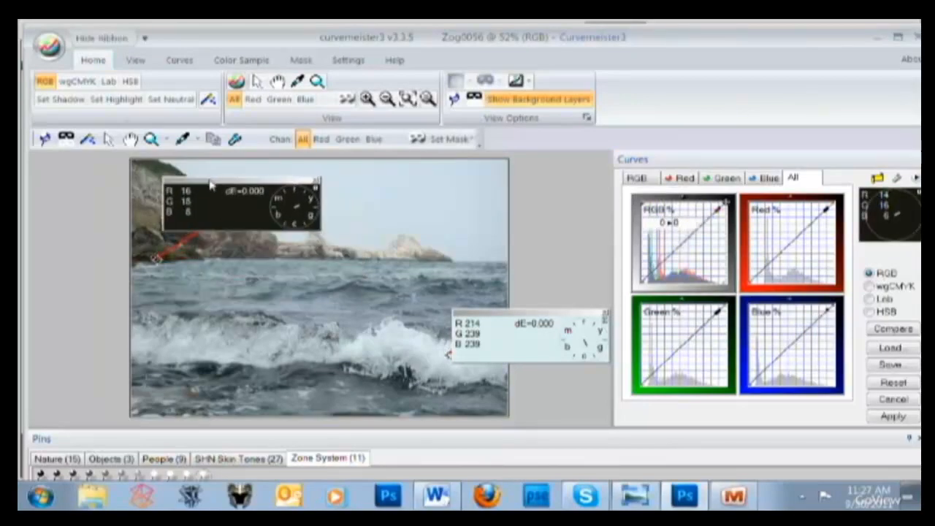
Place a third sample pin on the light-coloured distant rocks and move its readout up into the sky.
scroll(367, 267, up, 5)
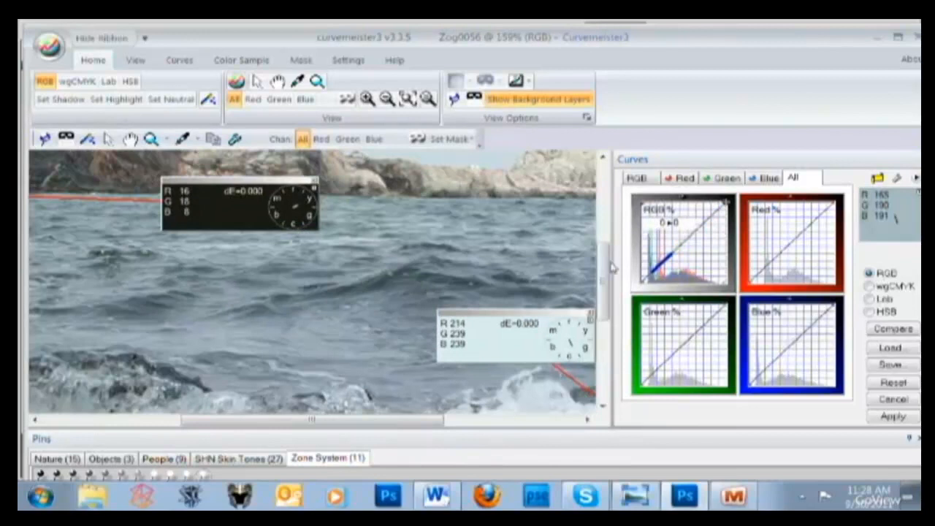
drag(606, 268, 604, 225)
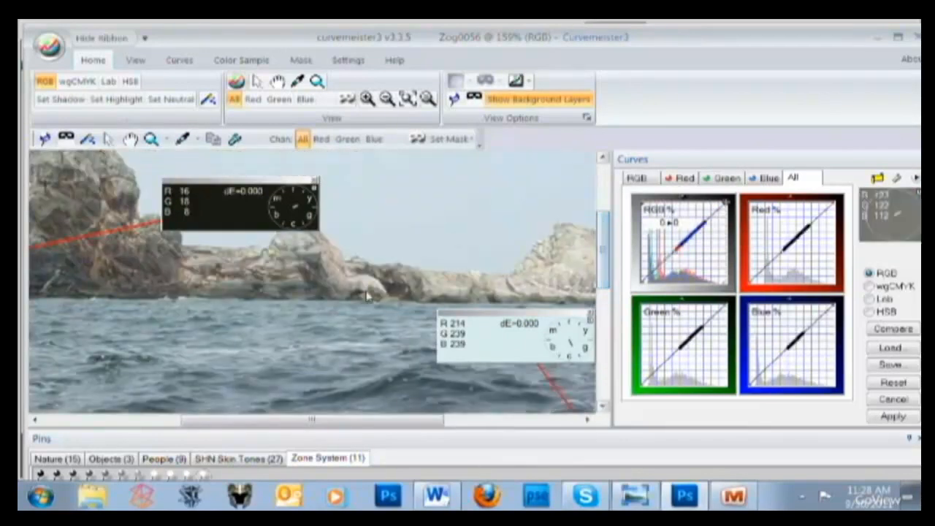
scroll(369, 293, up, 1)
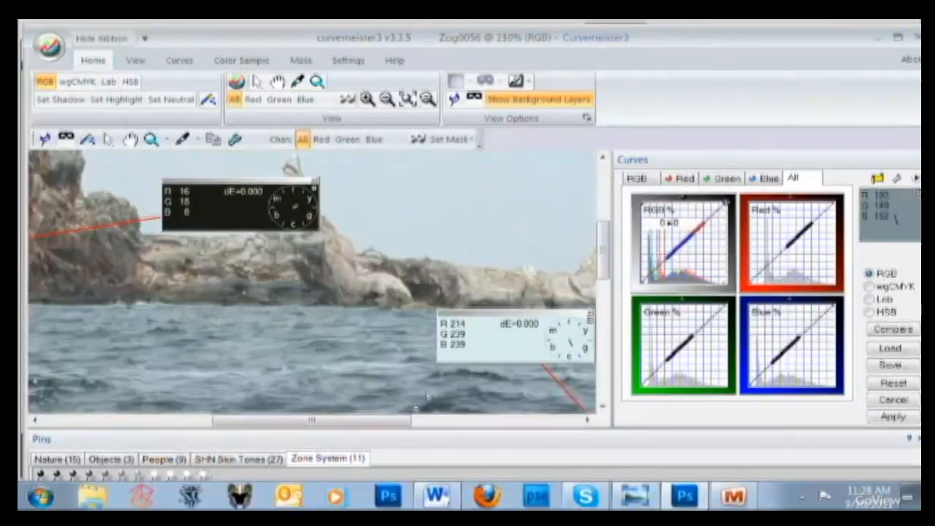
drag(389, 422, 432, 431)
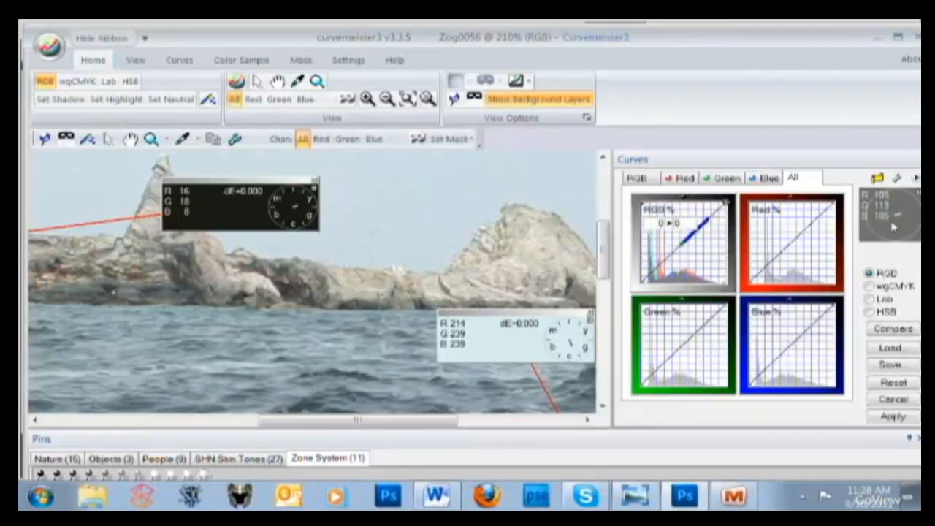
click(383, 291)
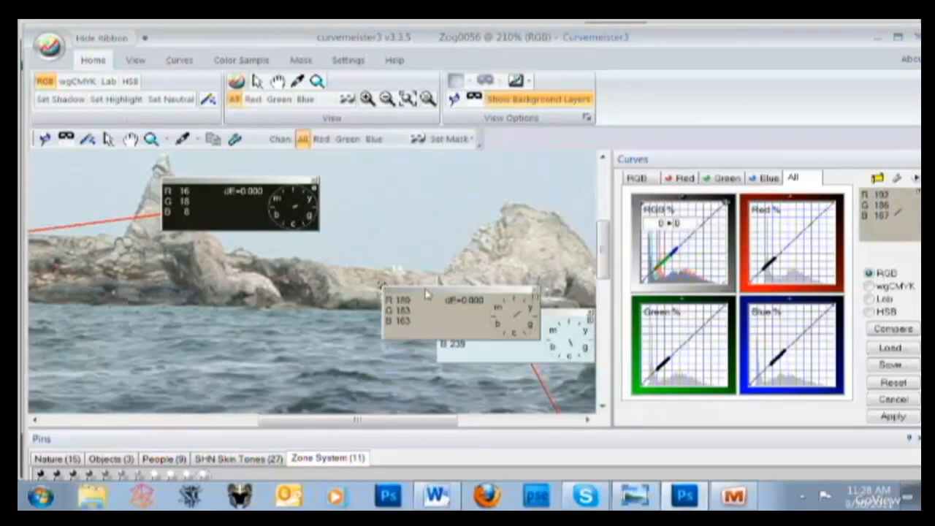
drag(433, 273, 446, 180)
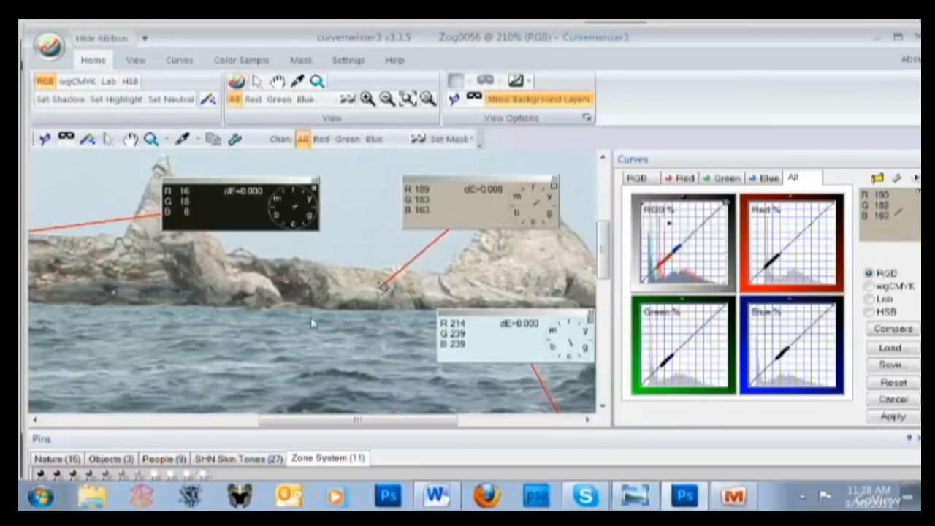
Move the readouts of the foam pin and the dark rock pin over the sea so the cliff is uncovered.
scroll(296, 324, down, 2)
scroll(296, 324, down, 3)
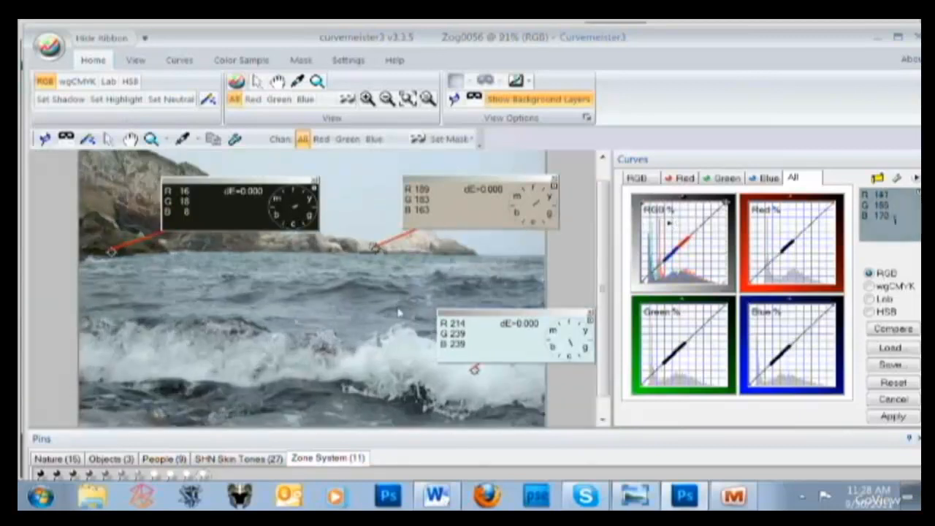
drag(482, 315, 293, 340)
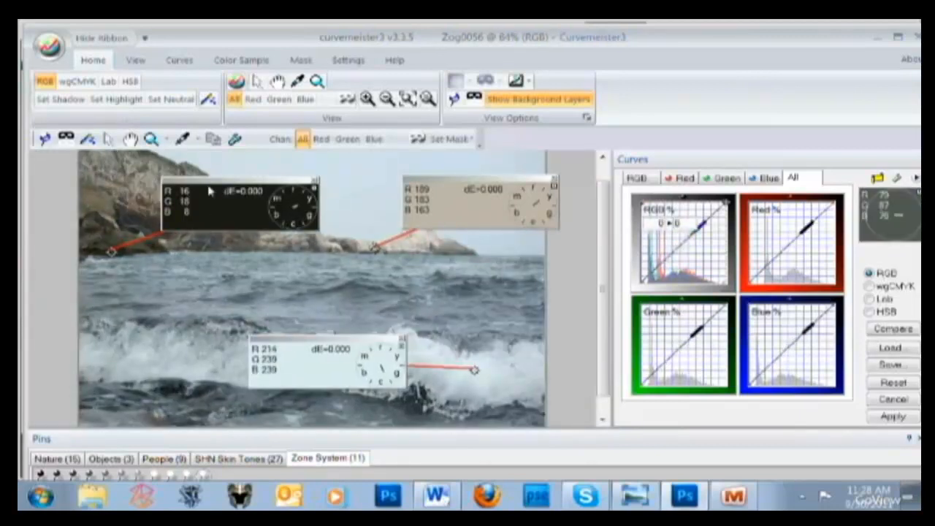
drag(210, 188, 225, 241)
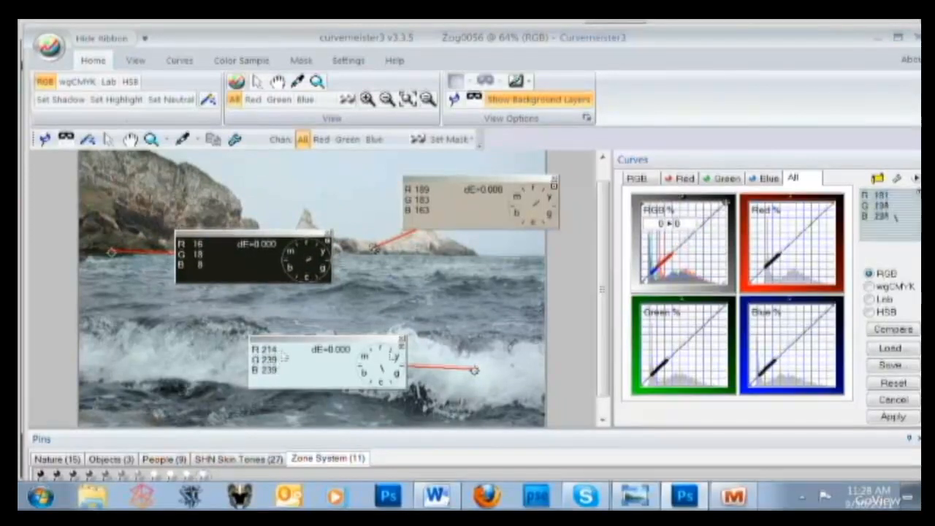
Set the Red curve's highlight point to 229→255 to bring the foam pin's red level with its green and blue.
click(752, 285)
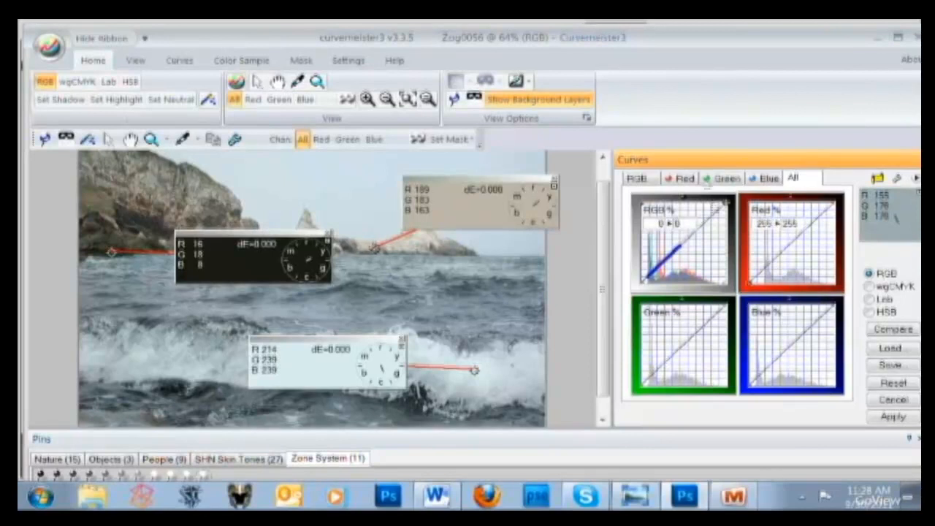
click(679, 182)
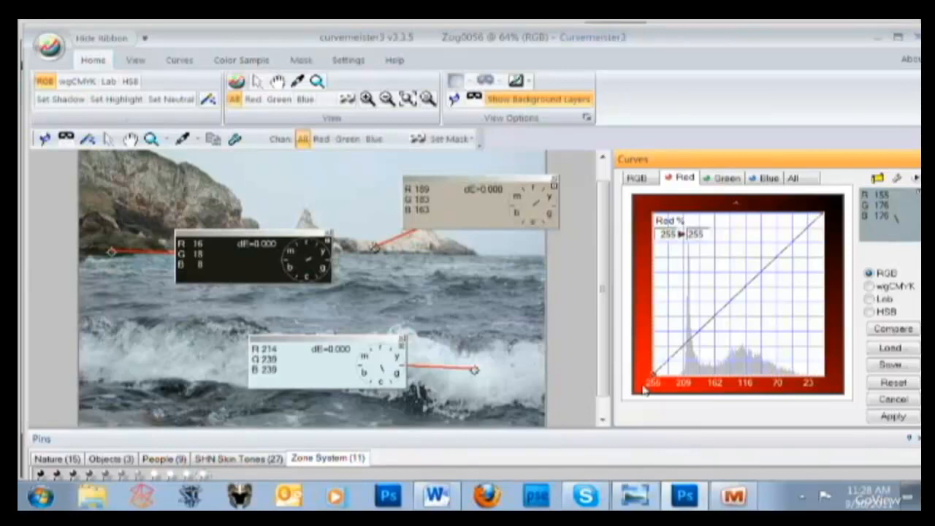
key(Right)
key(Right)
key(Right)
key(Right)
key(Right)
key(Right)
key(Right)
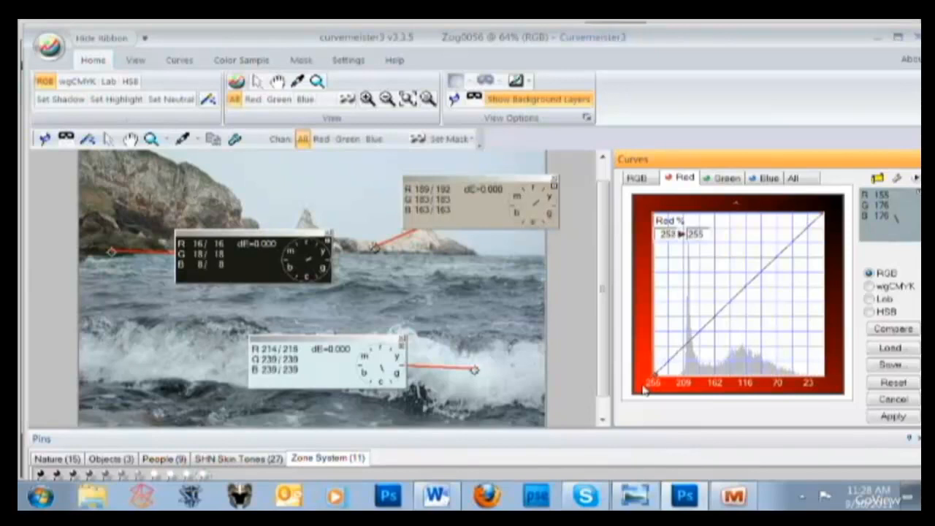
key(Right)
key(Right)
key(Right)
key(Right)
key(Right)
key(Right)
key(Right)
key(Right)
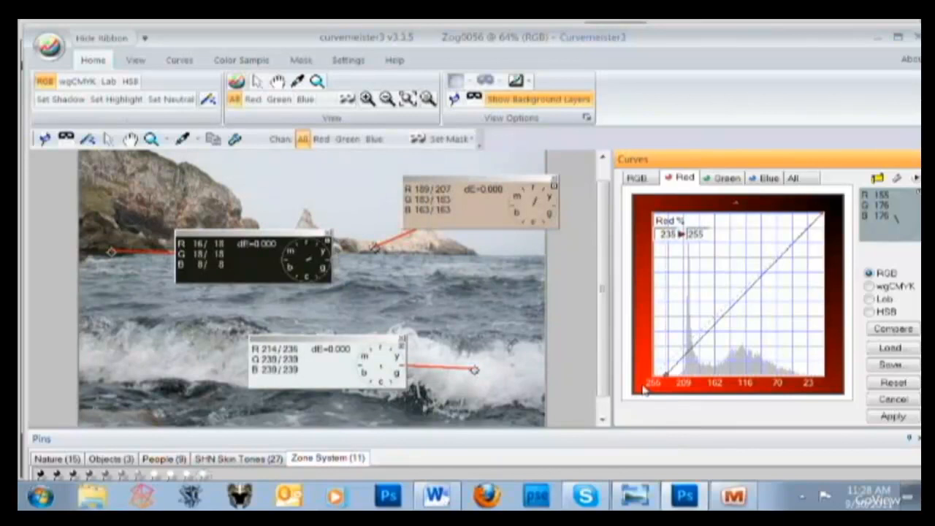
key(Right)
key(Right)
key(Right)
key(Right)
key(Right)
key(Right)
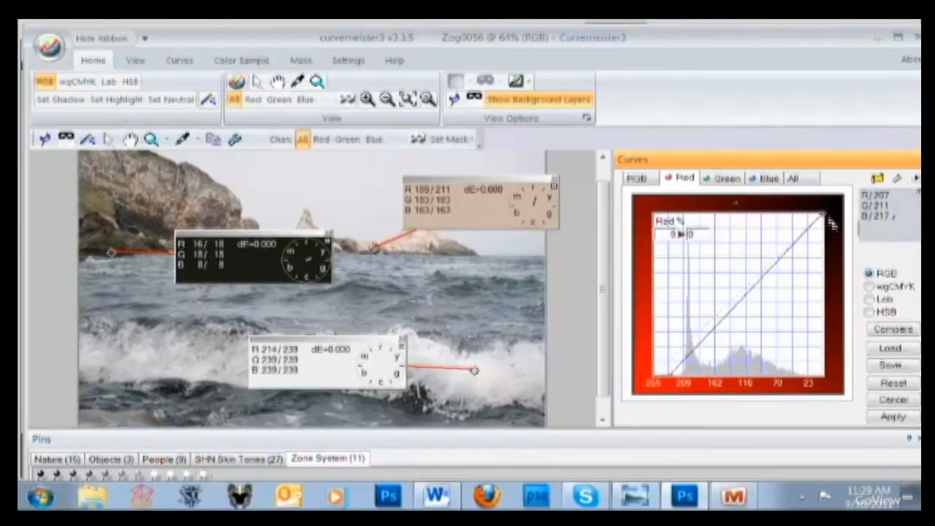
Move the Red curve's shadow point inward until the dark rock pin's red value matches its blue value of 8.
key(Left)
key(Left)
key(Left)
key(Left)
key(Left)
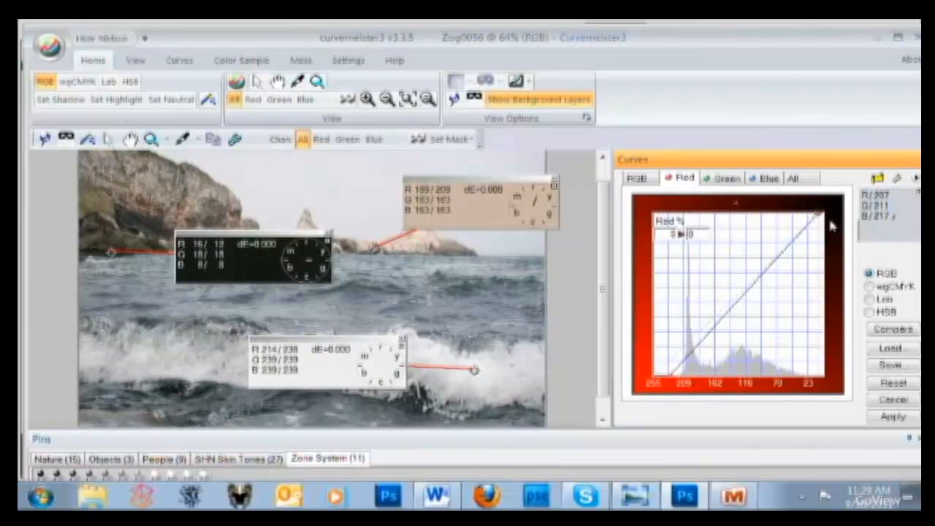
key(Left)
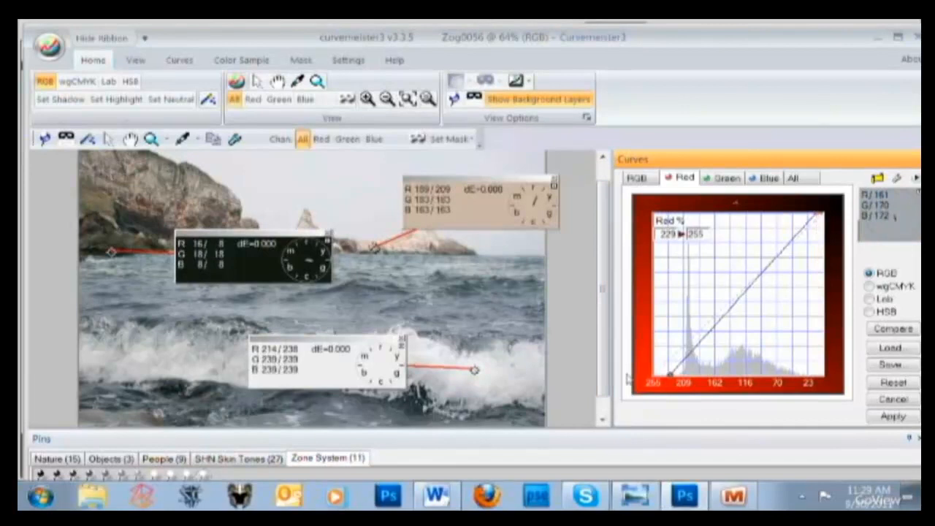
Set the Green curve's shadow point to 10→0 to match the dark rock pin's green with its red and blue.
click(716, 179)
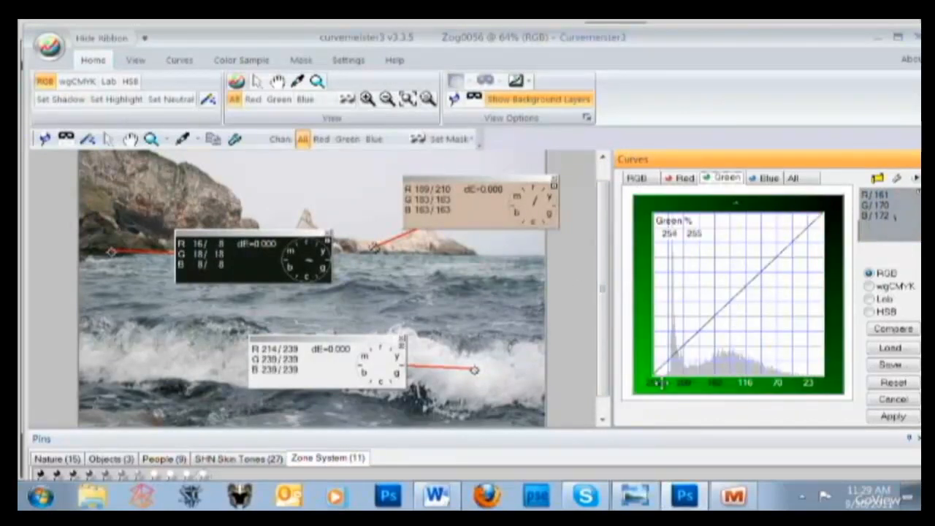
click(821, 214)
key(Left)
key(Left)
key(Left)
key(Left)
key(Left)
key(Left)
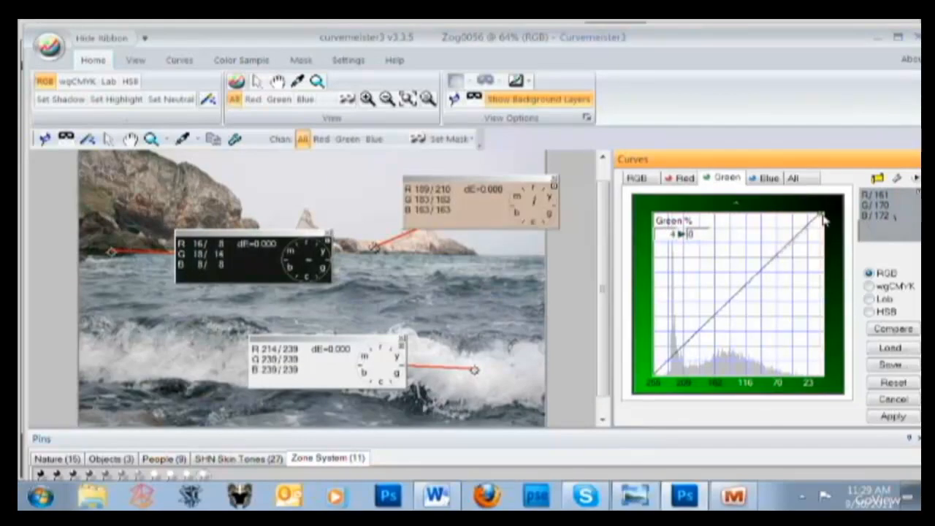
key(Left)
key(Left)
key(Left)
key(Left)
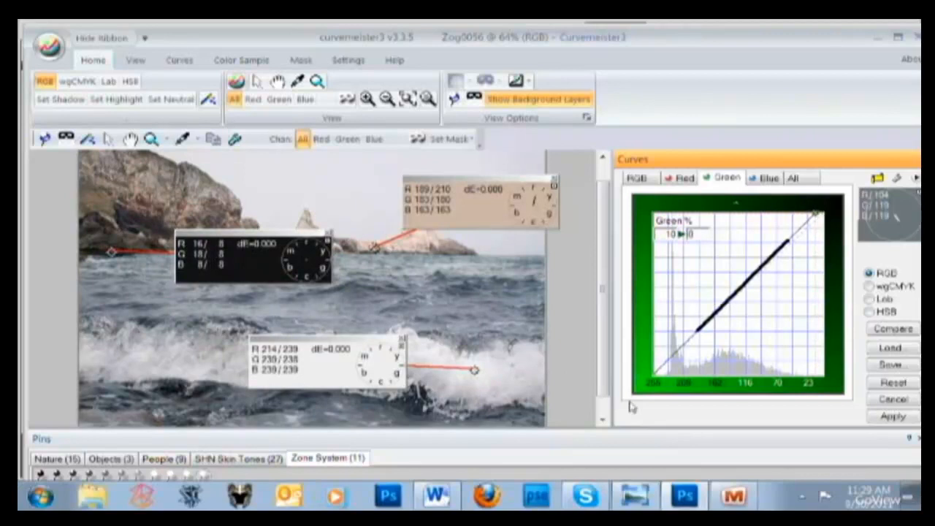
Set the Green curve's highlight point to 254→255, then shift the dark rock and foam readouts and compare the photo with the original.
click(654, 379)
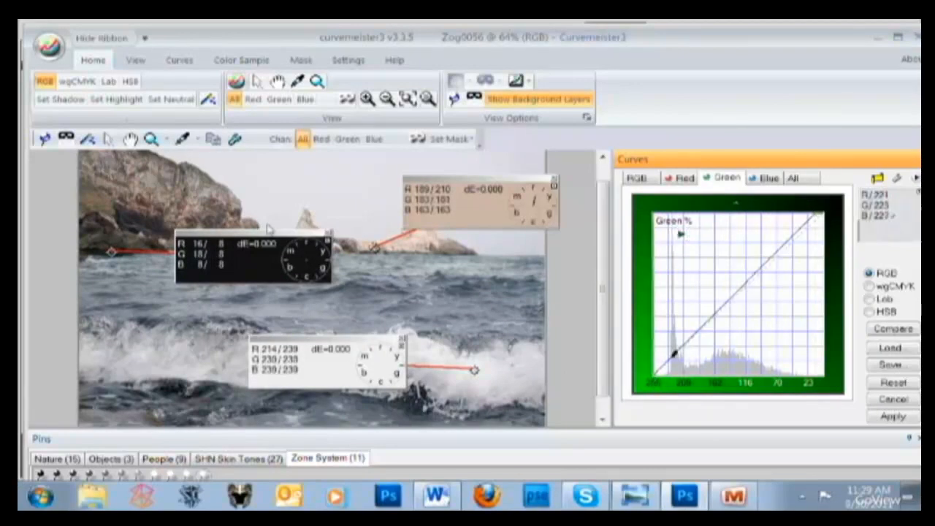
drag(239, 240, 218, 197)
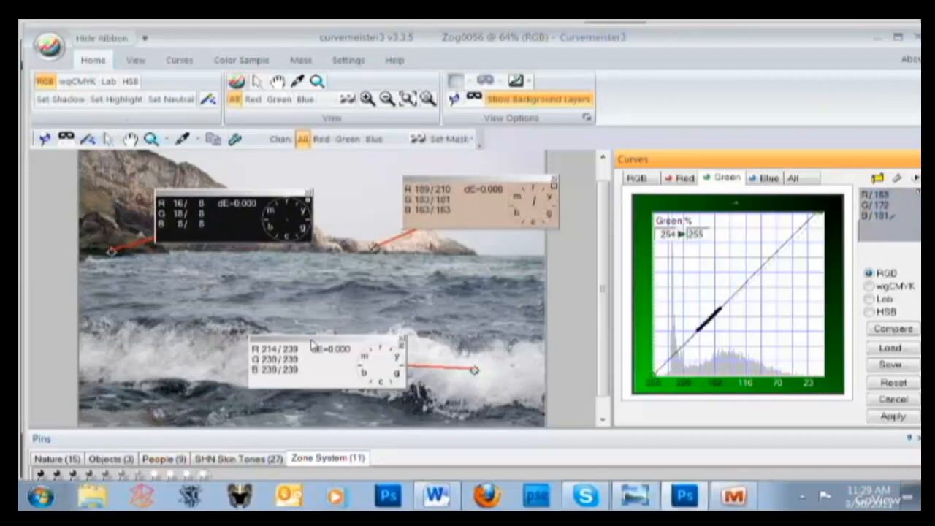
drag(313, 340, 249, 363)
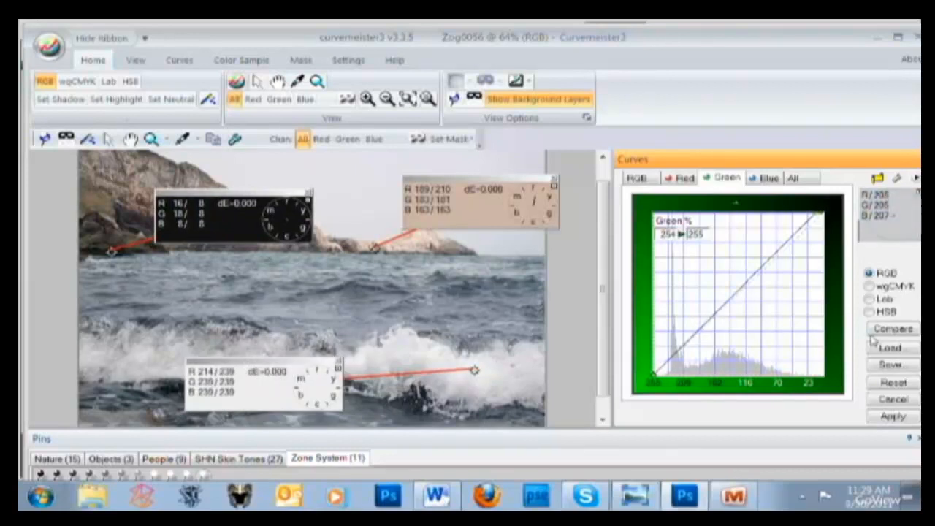
click(905, 331)
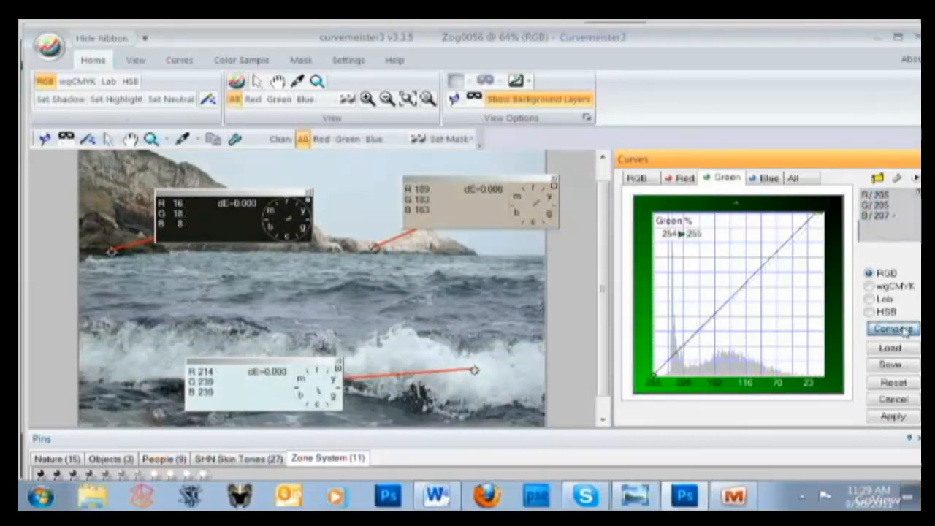
click(906, 331)
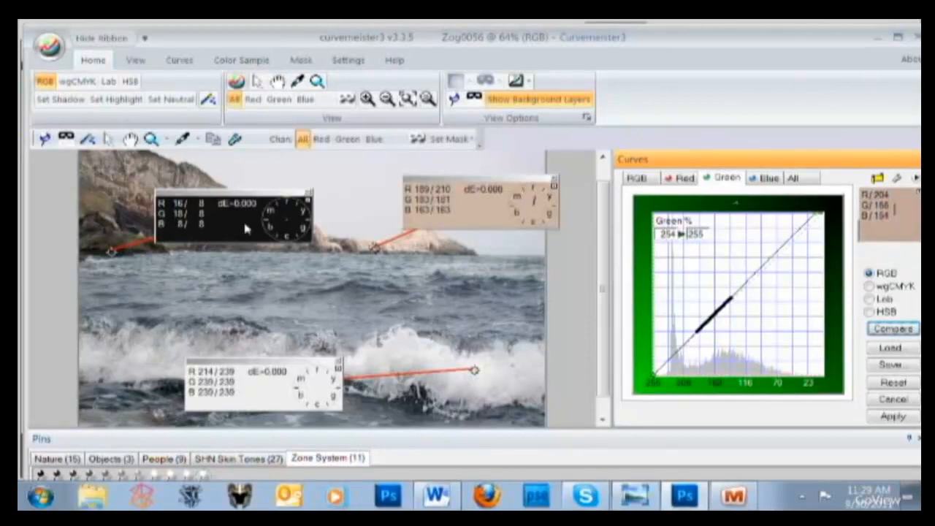
Rearrange the three pins' readouts so the distant sunlit rocks around the rock pin are uncovered in an enlarged view.
drag(245, 228, 185, 325)
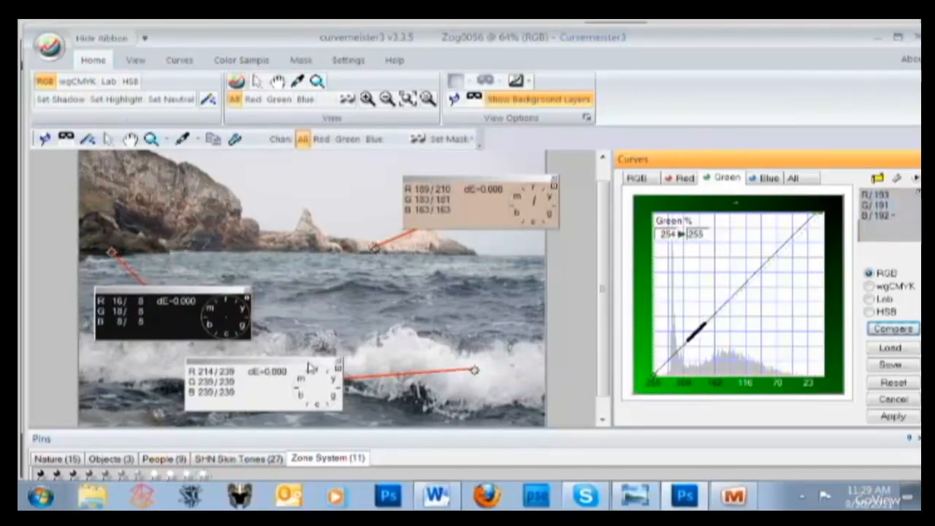
drag(311, 365, 359, 368)
scroll(436, 277, up, 1)
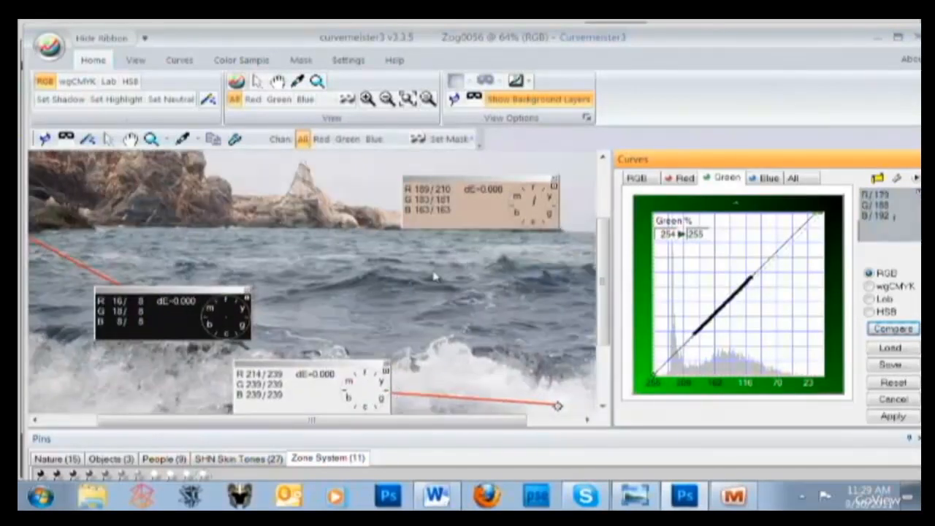
drag(500, 187, 487, 270)
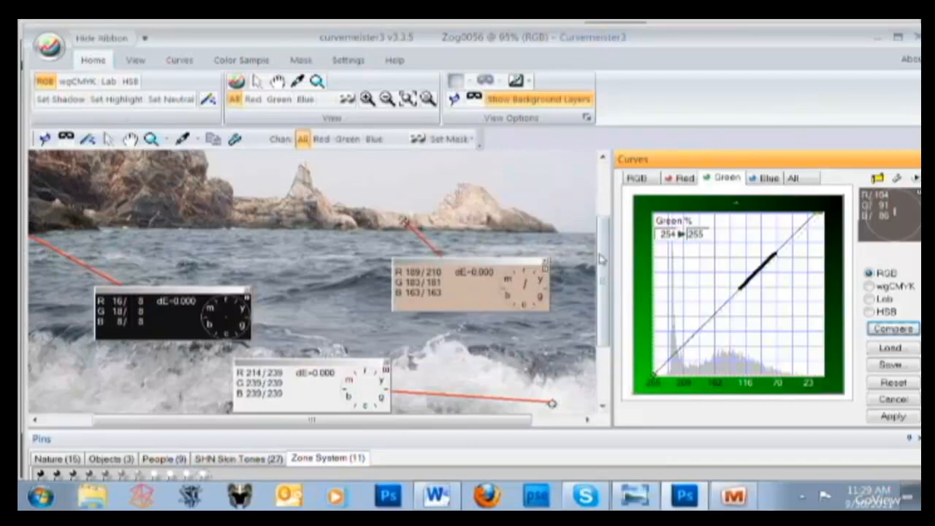
drag(601, 260, 602, 252)
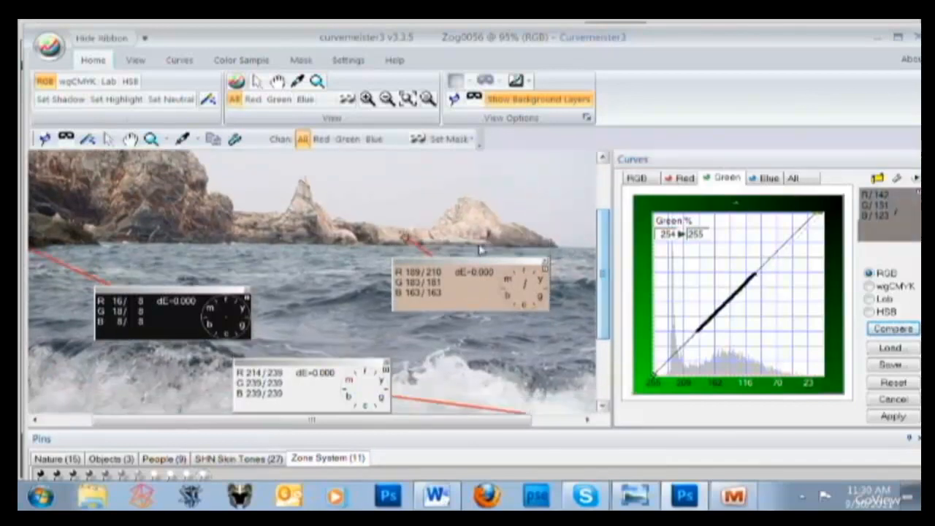
drag(533, 275, 314, 230)
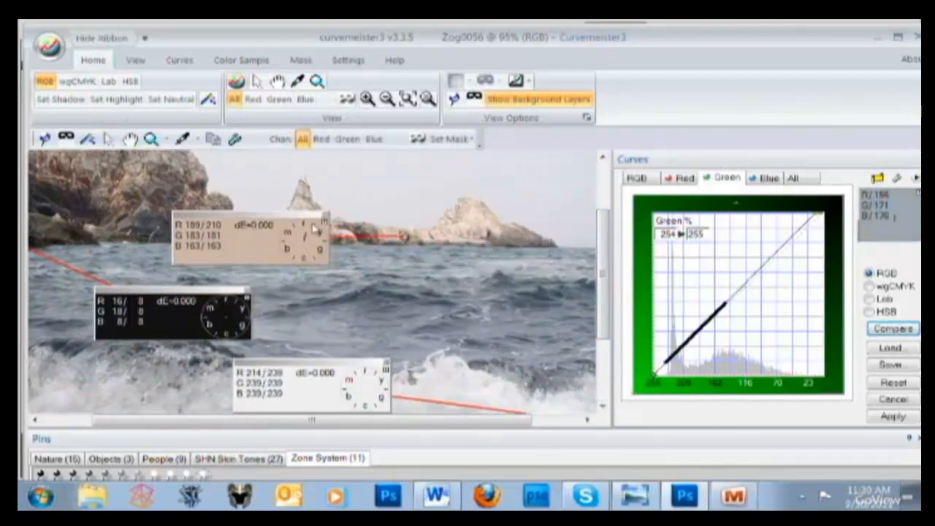
Shift the sunlit rock pin slightly down to a greyer spot near the waterline and place its readout over the sea below.
scroll(505, 263, up, 5)
scroll(504, 264, down, 3)
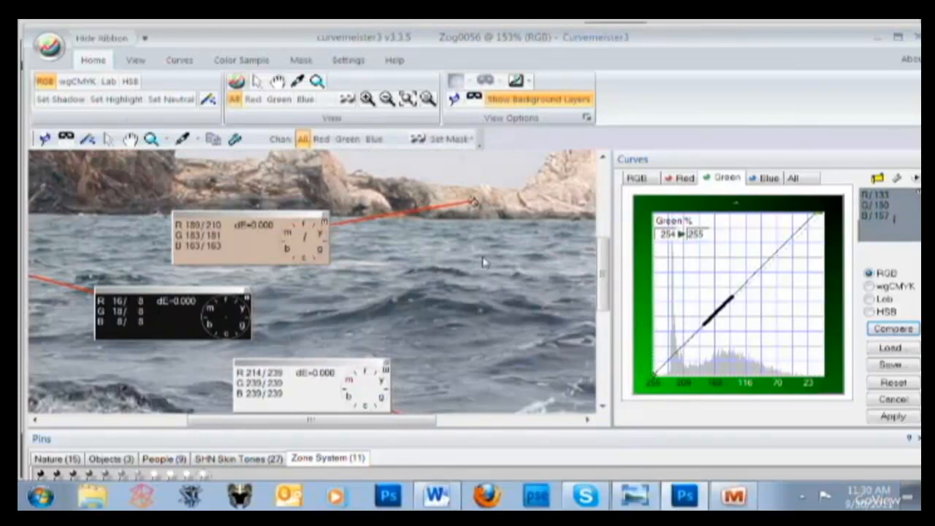
mouse_move(476, 205)
mouse_down()
mouse_move(479, 221)
mouse_move(472, 214)
mouse_up()
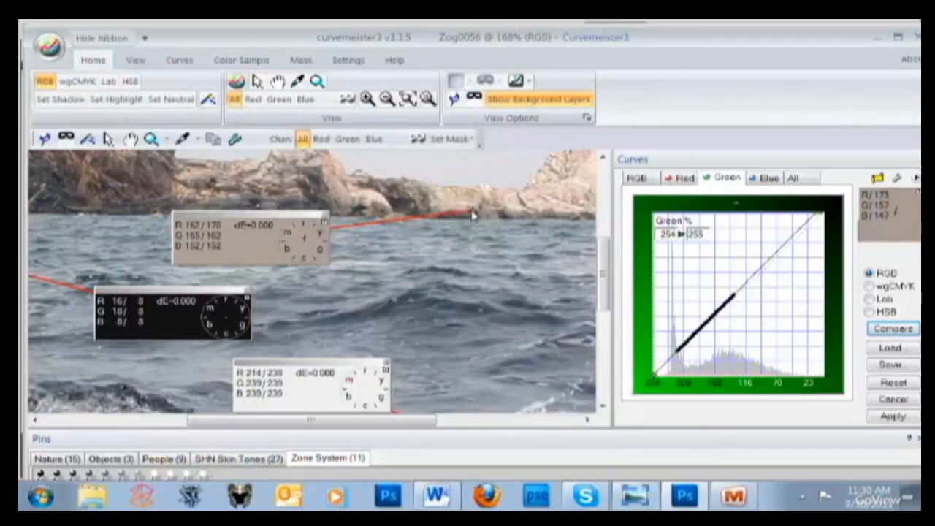
scroll(471, 214, down, 1)
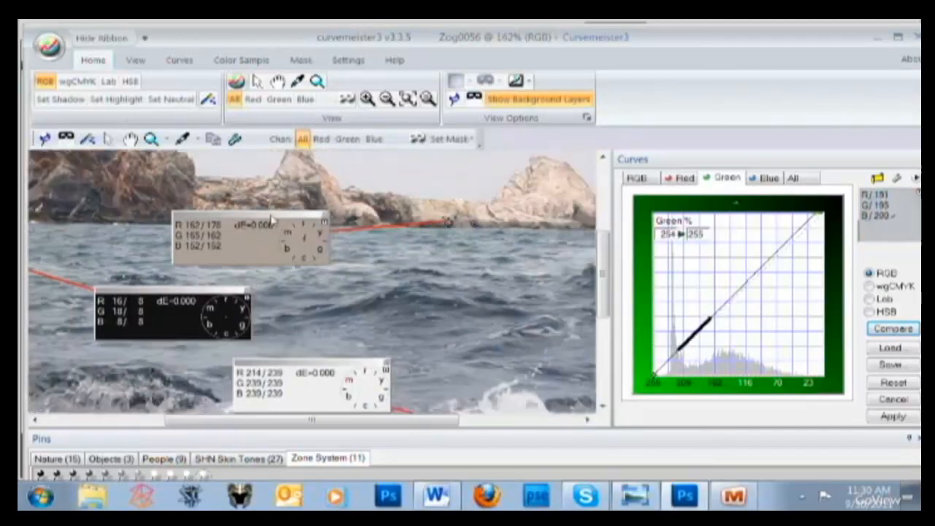
drag(271, 219, 469, 252)
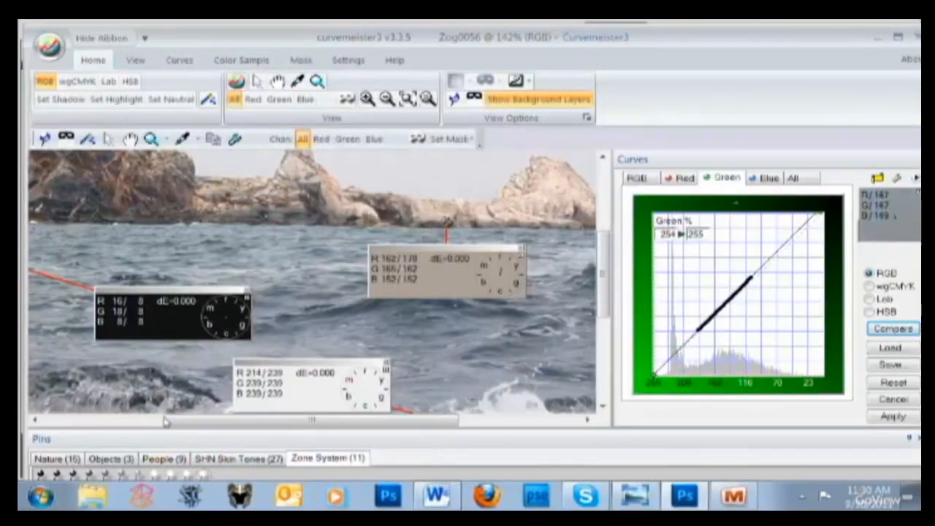
Switch to Calculator, average the rock pin's adjusted values 178, 162 and 152, and close it.
click(40, 496)
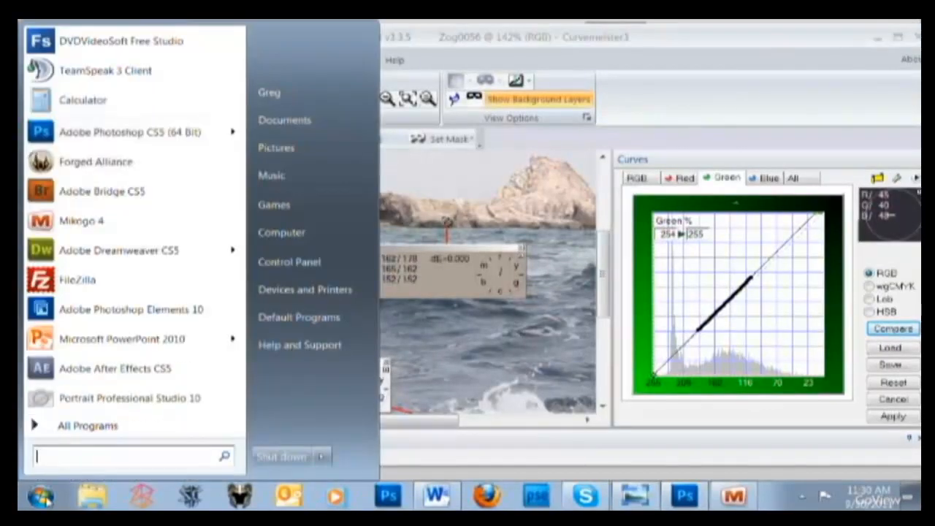
click(104, 108)
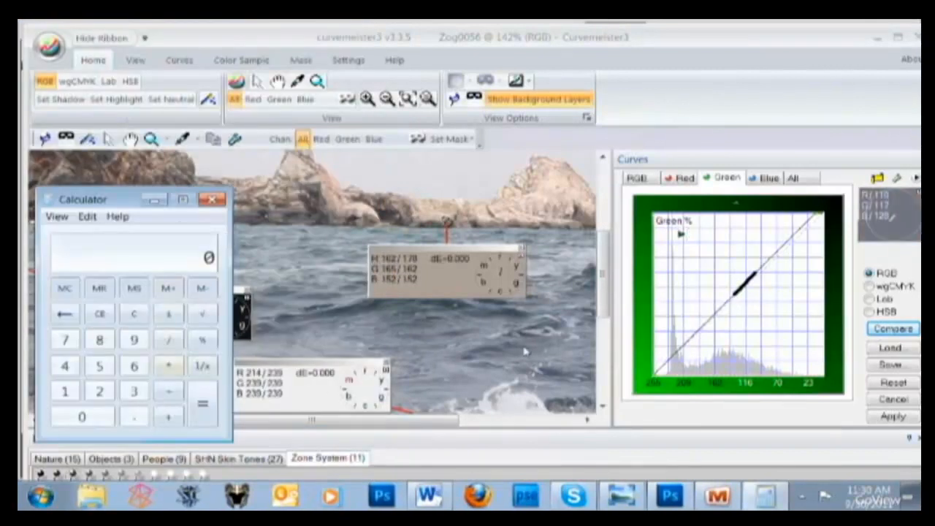
text(178)
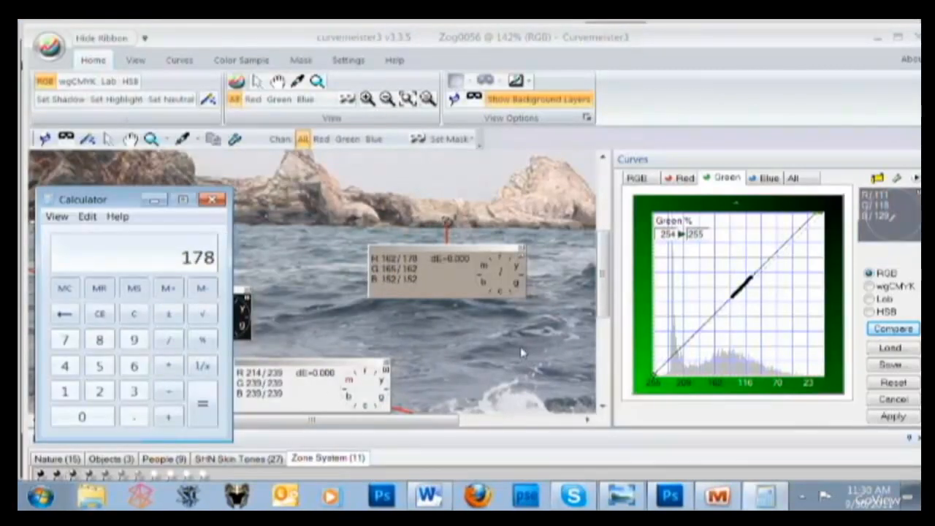
text( + 162)
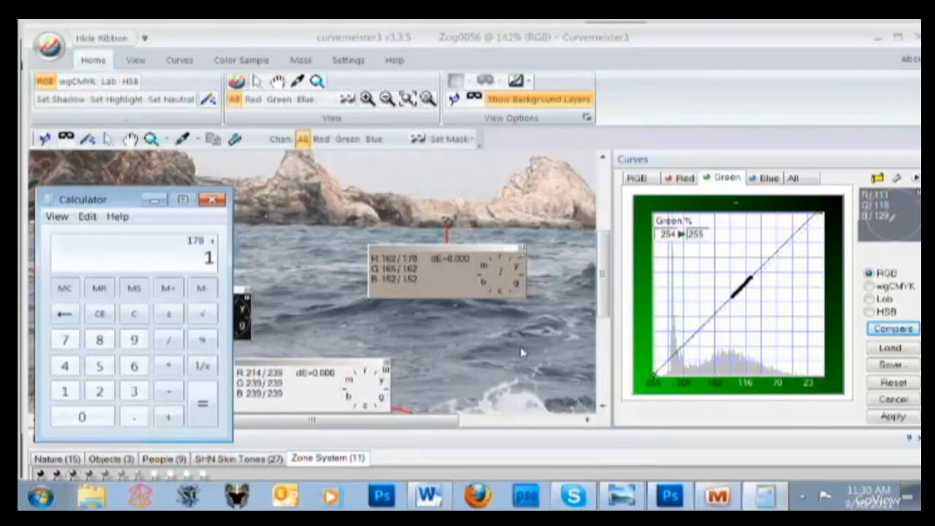
key(plus)
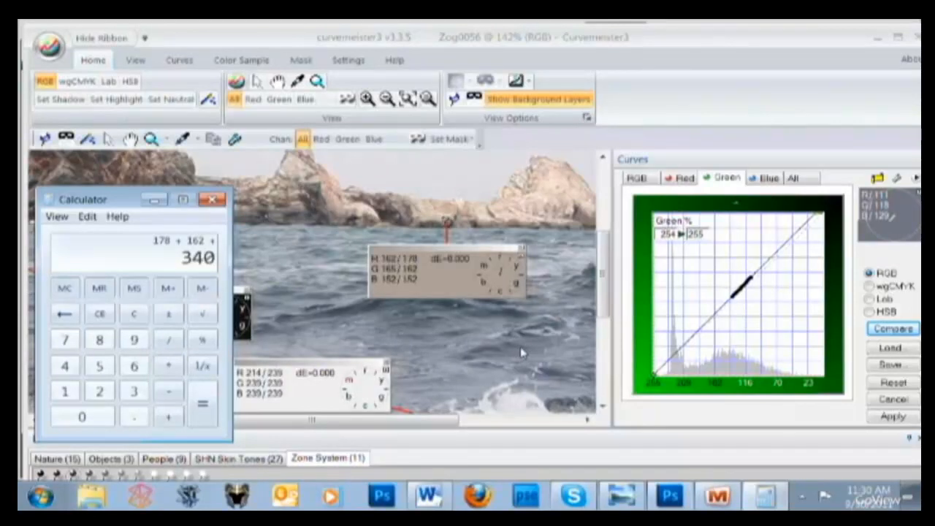
text(152)
key(plus)
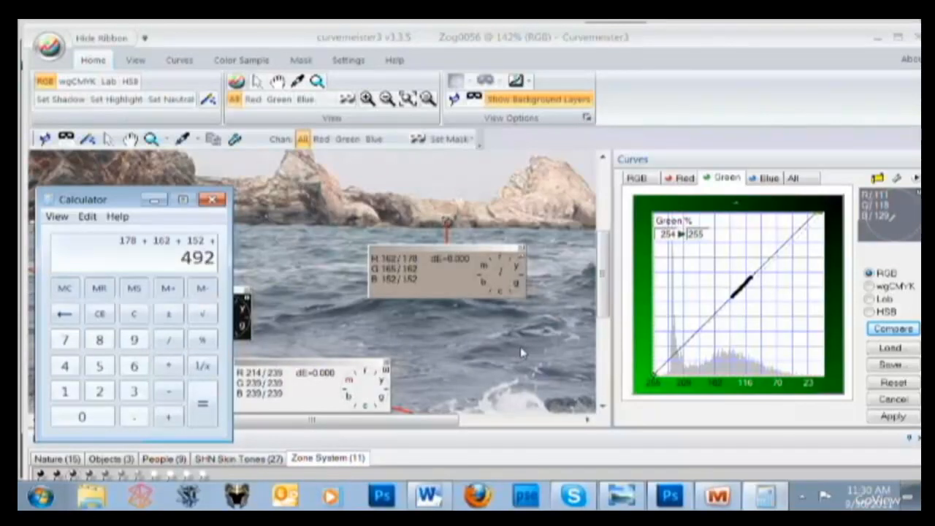
text(3)
key(Return)
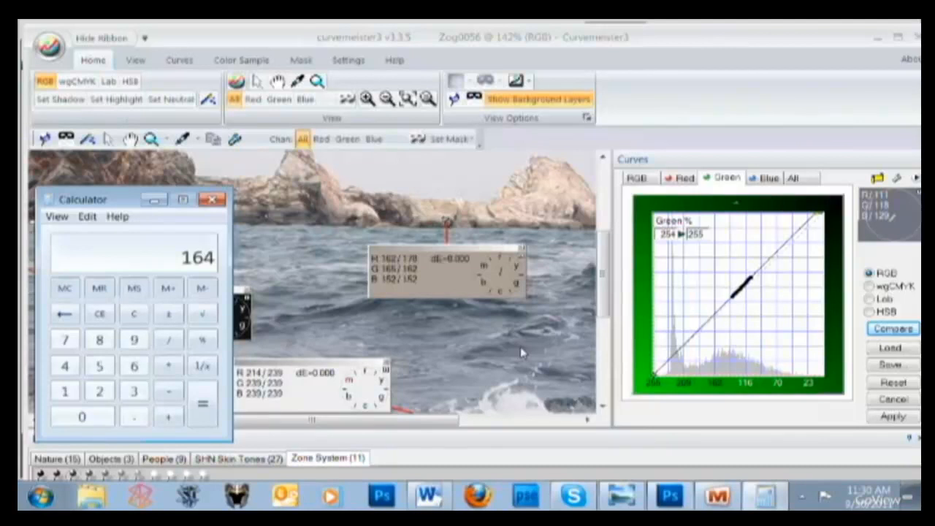
click(212, 200)
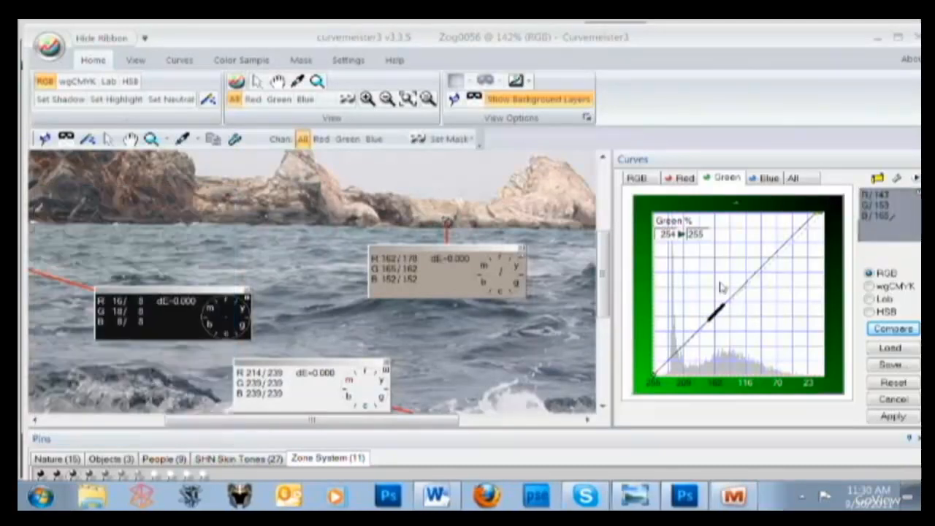
Add a midtone point to the Red curve at 179→185 to bring the grey rock pin's red value to 164.
click(681, 179)
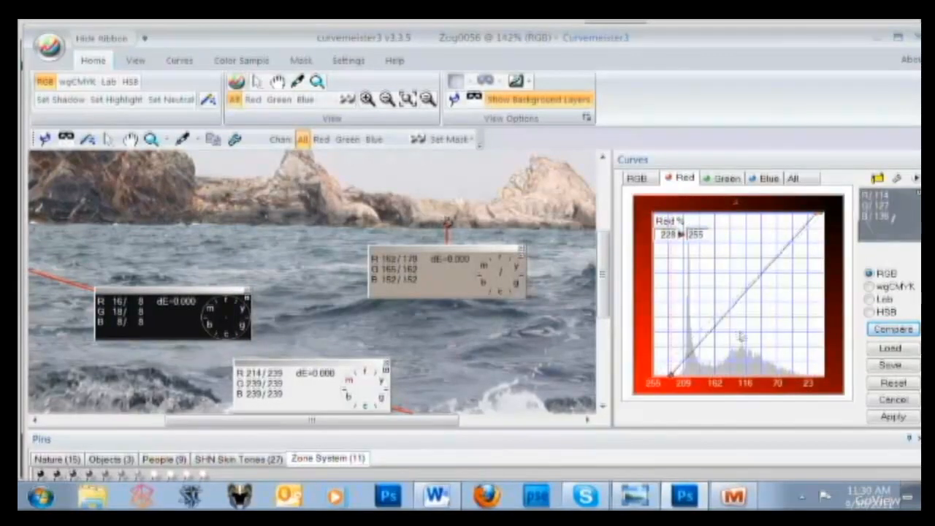
click(730, 335)
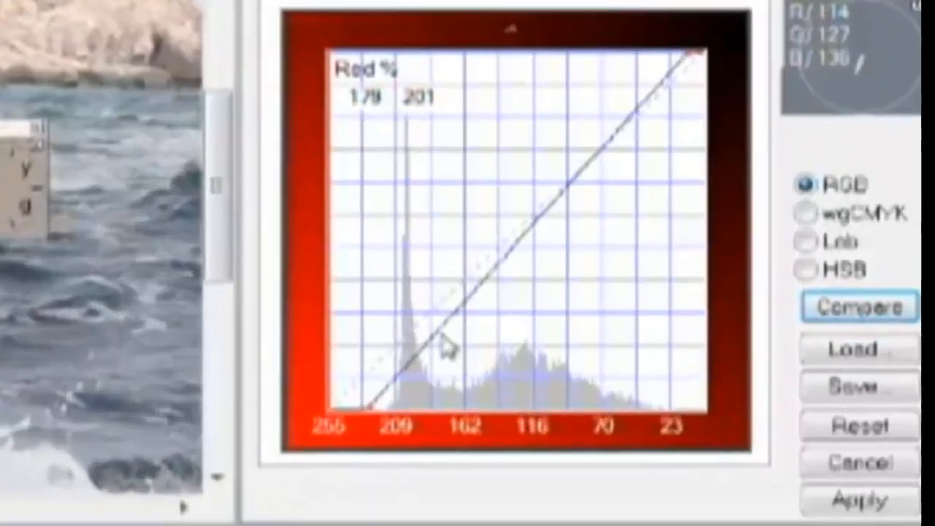
click(704, 339)
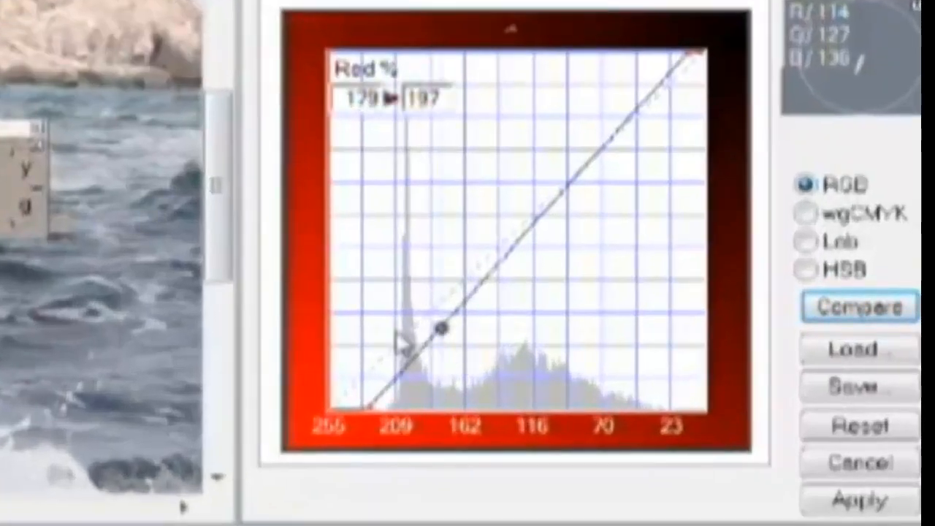
key(Up)
key(Up)
key(Up)
key(Up)
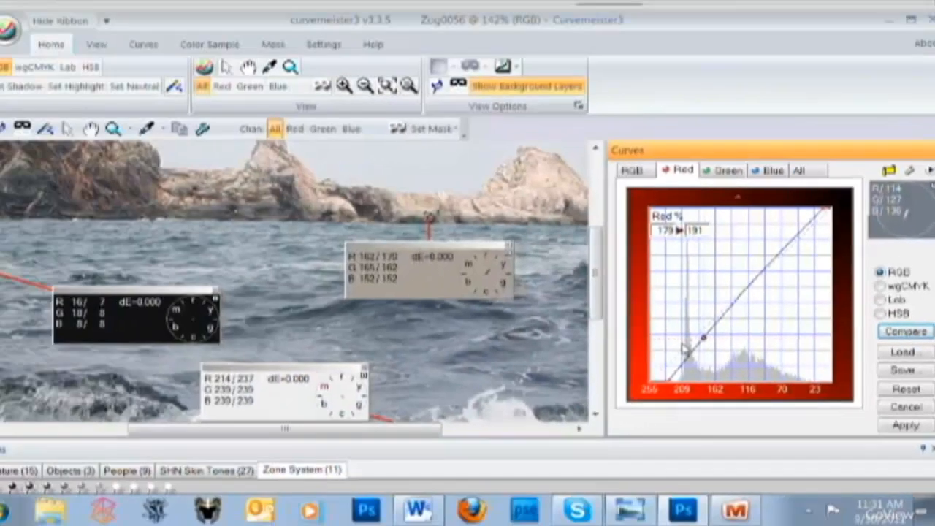
key(Up)
key(Up)
key(Up)
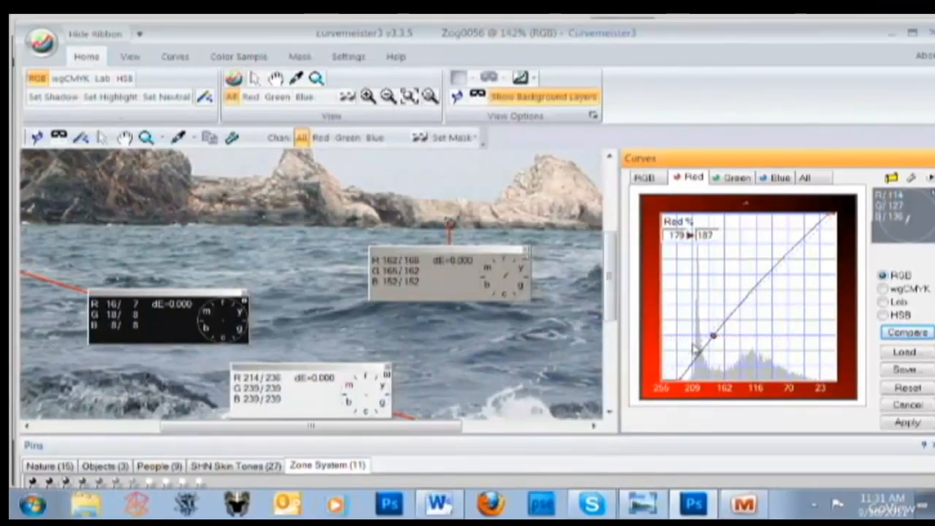
key(Up)
key(Up)
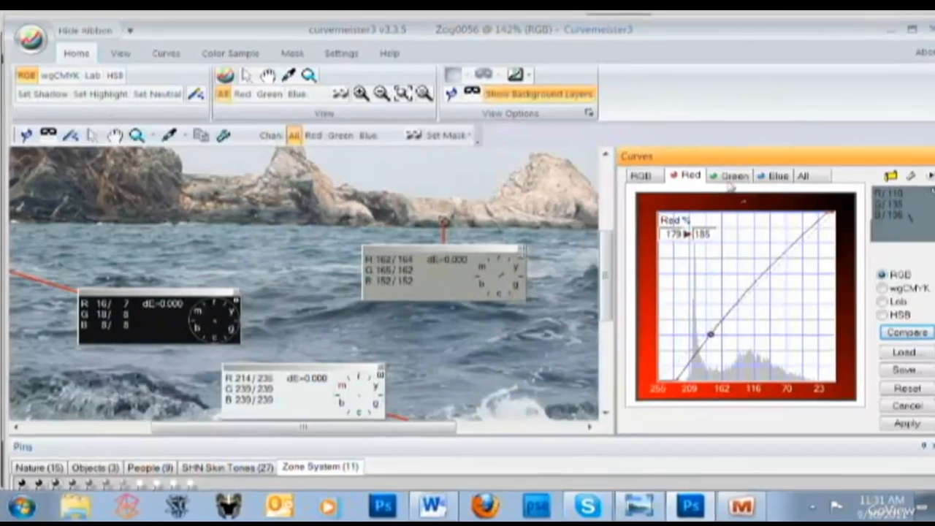
Add a midtone point to the Green curve at 160→159 to bring the grey rock pin's green value to 164.
click(731, 178)
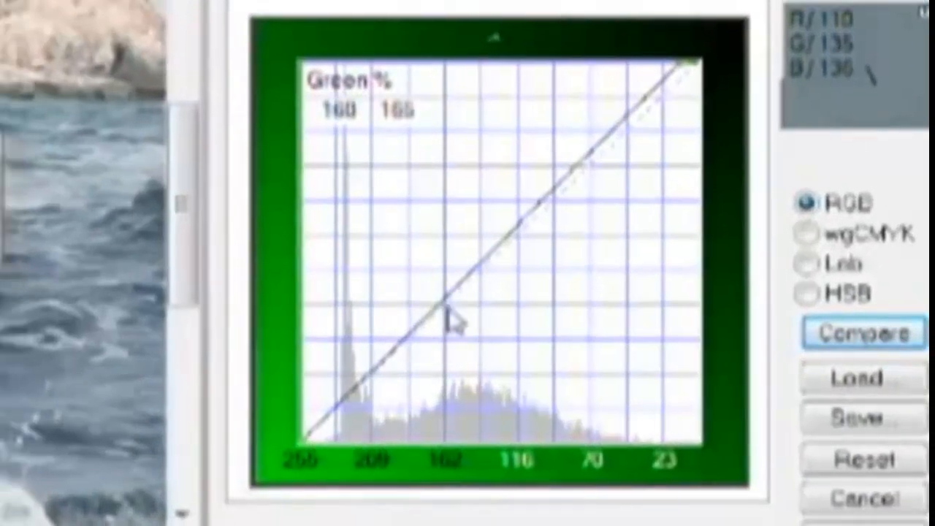
click(442, 300)
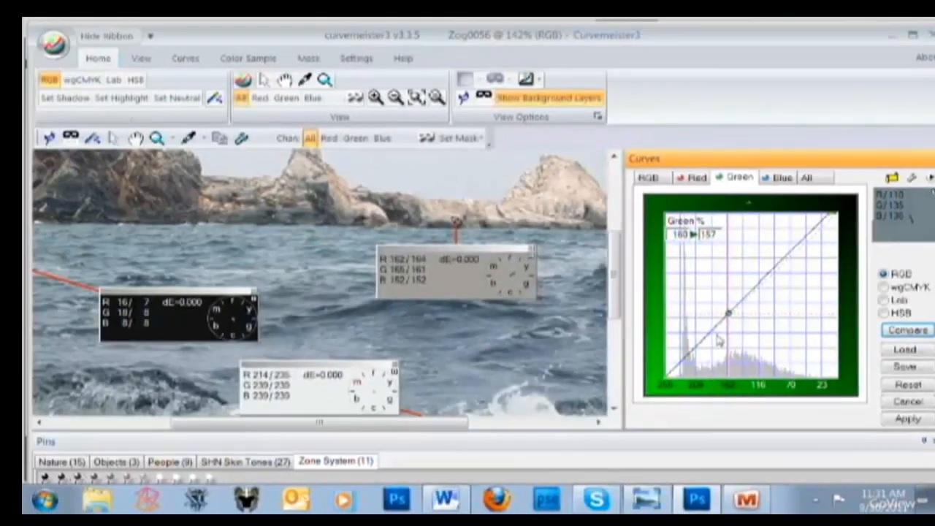
key(Up)
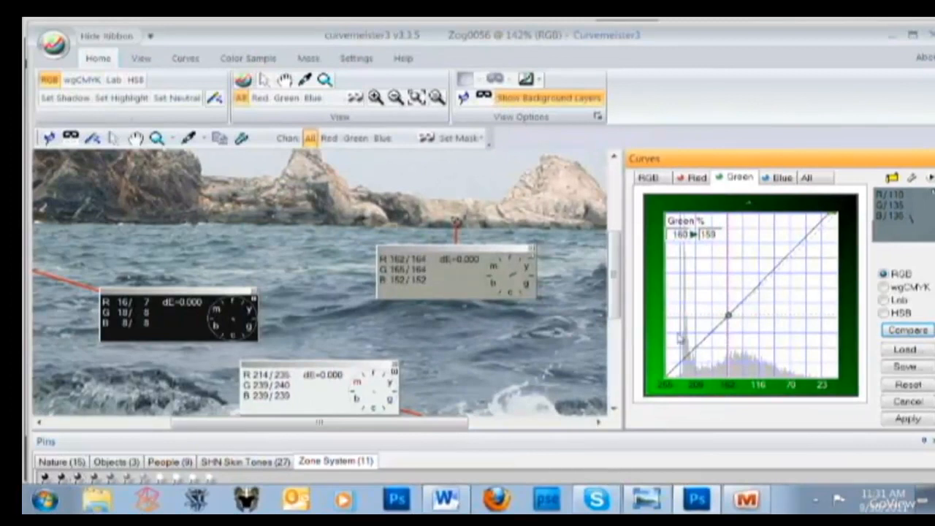
Add a midtone point to the Blue curve at 162→173 to bring the grey rock pin's blue value to 164, then display all curves.
click(771, 178)
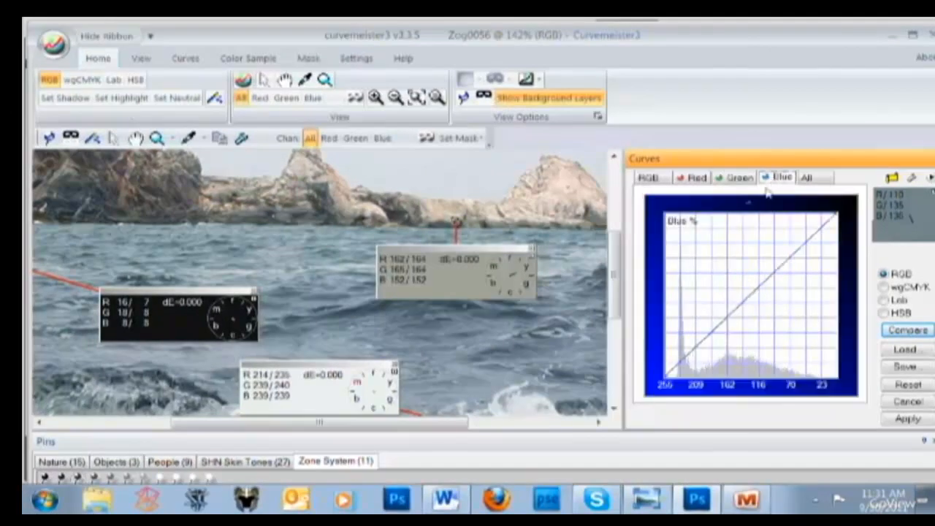
click(728, 323)
key(Down)
key(Down)
key(Down)
key(Down)
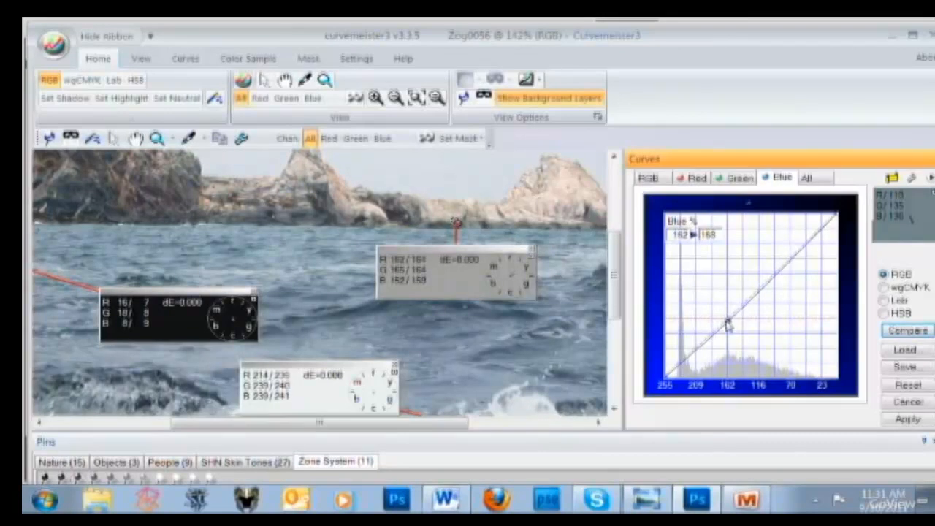
key(Down)
key(Down)
key(Down)
key(Down)
key(Down)
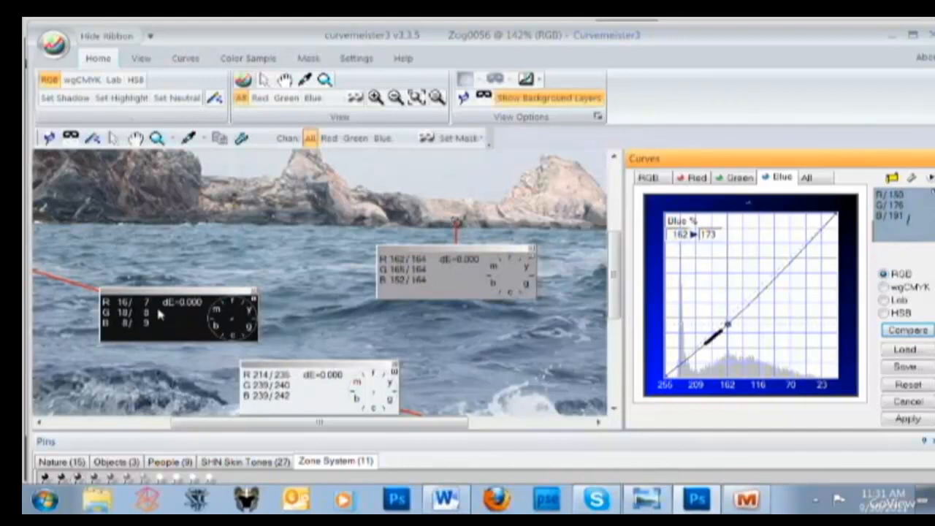
click(805, 180)
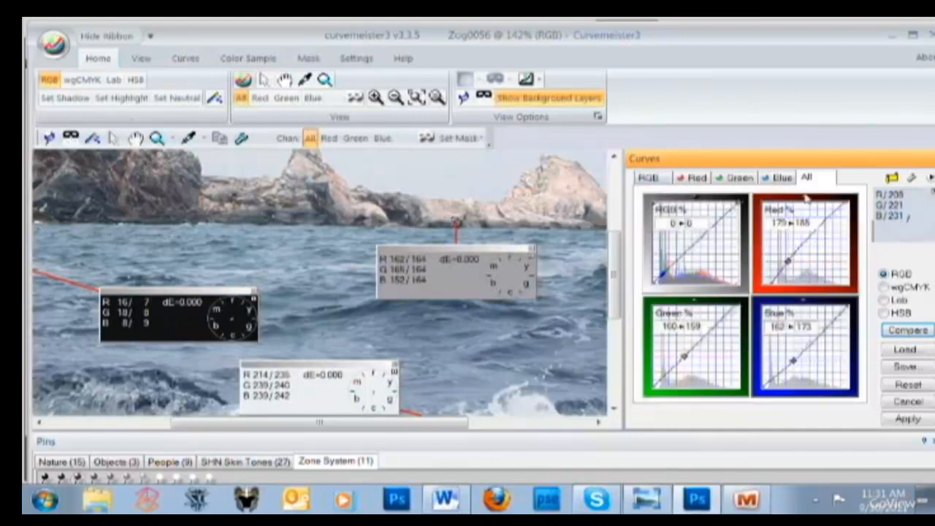
Fine-tune the highlight end points to 222→255 on the Red curve and 251→255 on the Green curve.
scroll(459, 333, down, 2)
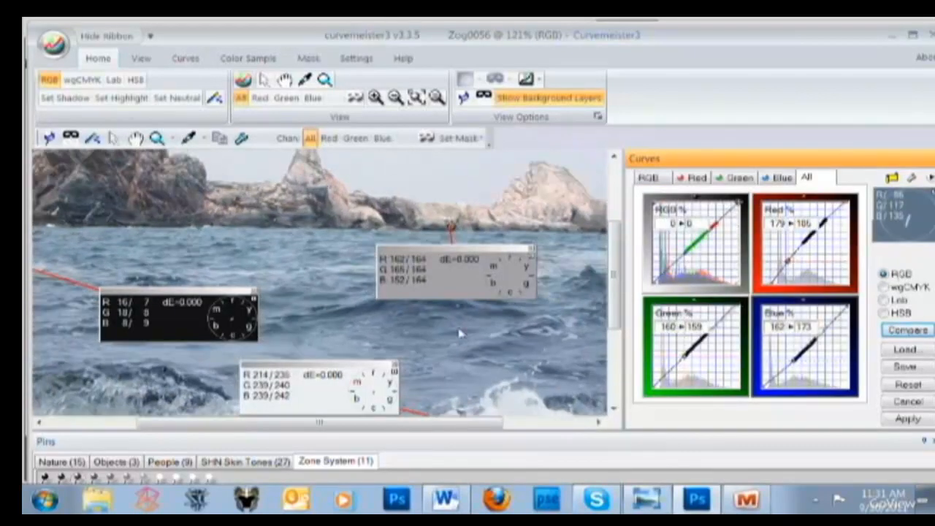
scroll(459, 333, down, 3)
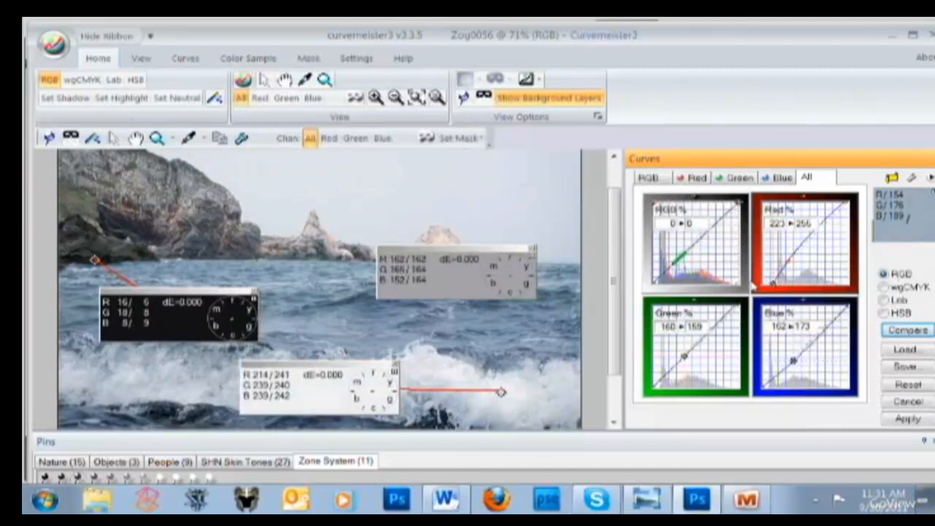
key(Right)
key(Right)
click(652, 388)
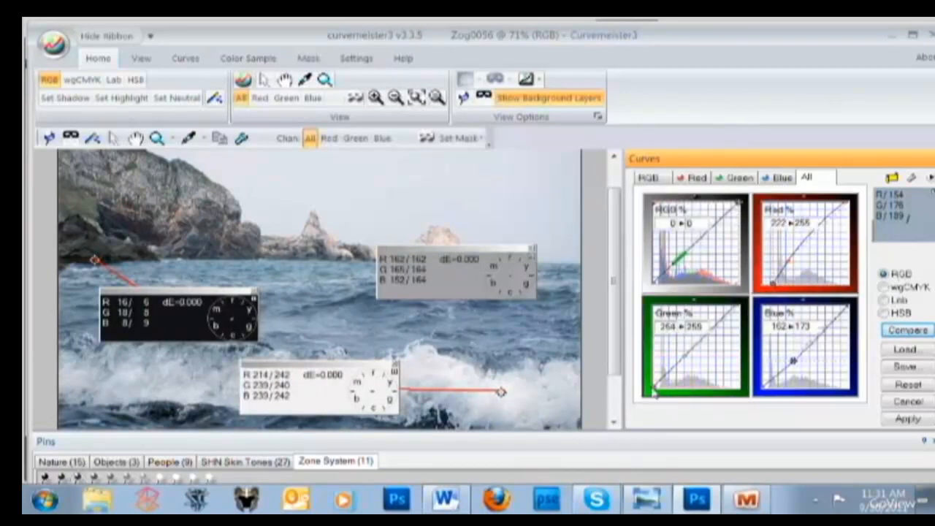
key(Right)
key(Right)
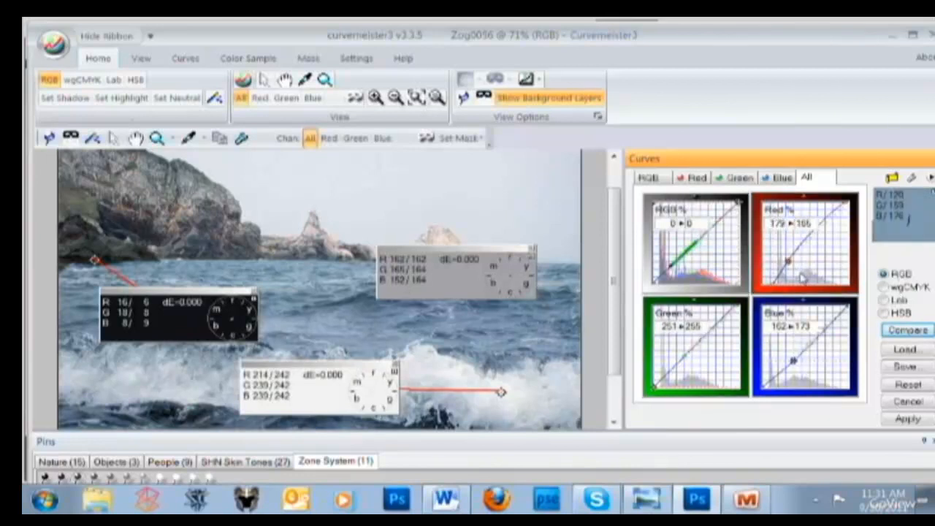
Fine-tune the shadow end points to 8→0 on the Red curve, 11→0 on Green and 2→0 on Blue.
key(Down)
key(Down)
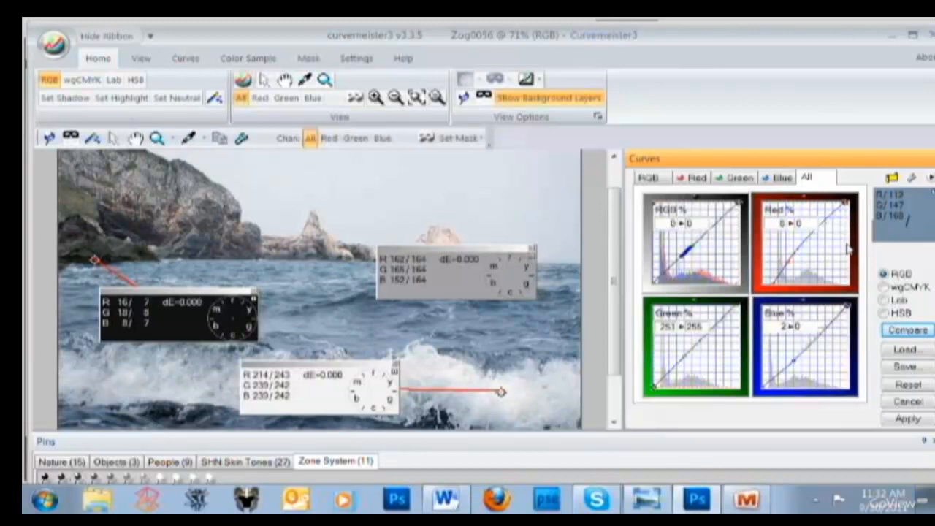
click(734, 319)
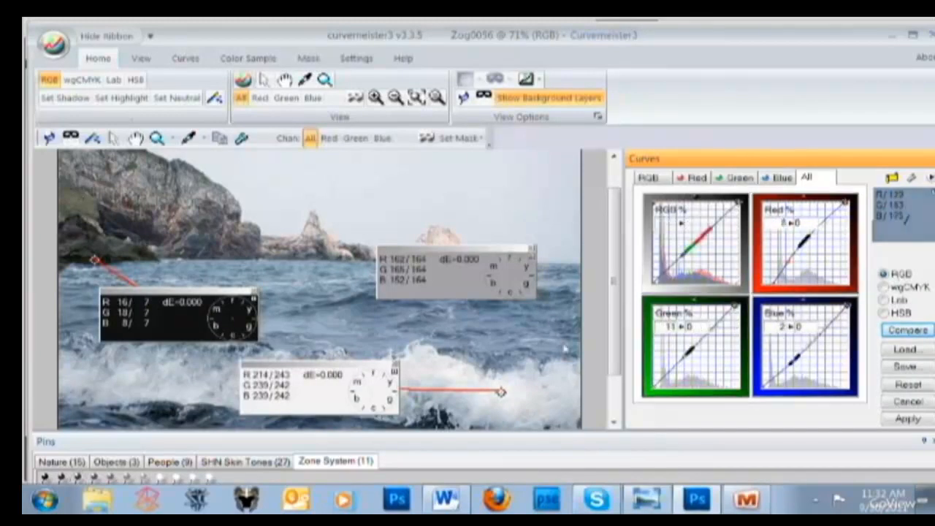
Move the grey, white and black sample read-outs to uncover the photo and compare the corrected image with the original.
drag(474, 251, 369, 155)
drag(344, 374, 383, 292)
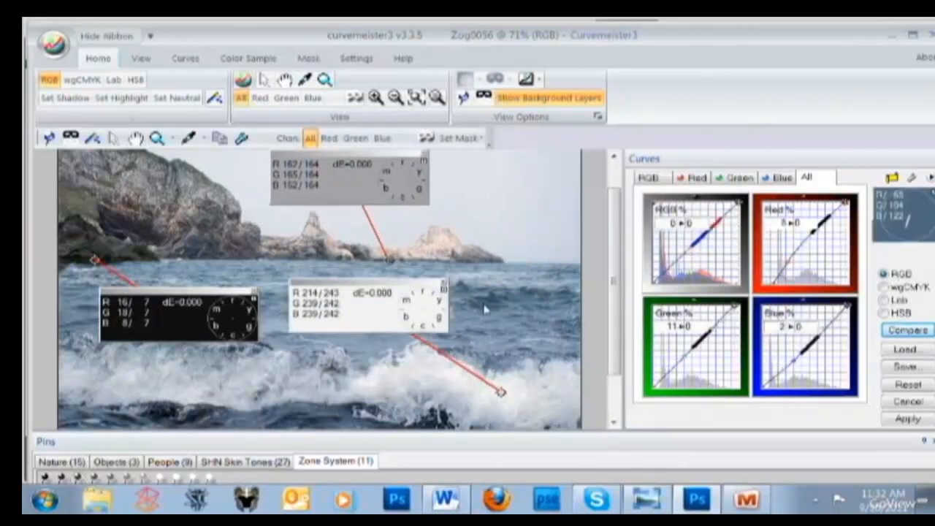
scroll(532, 310, down, 2)
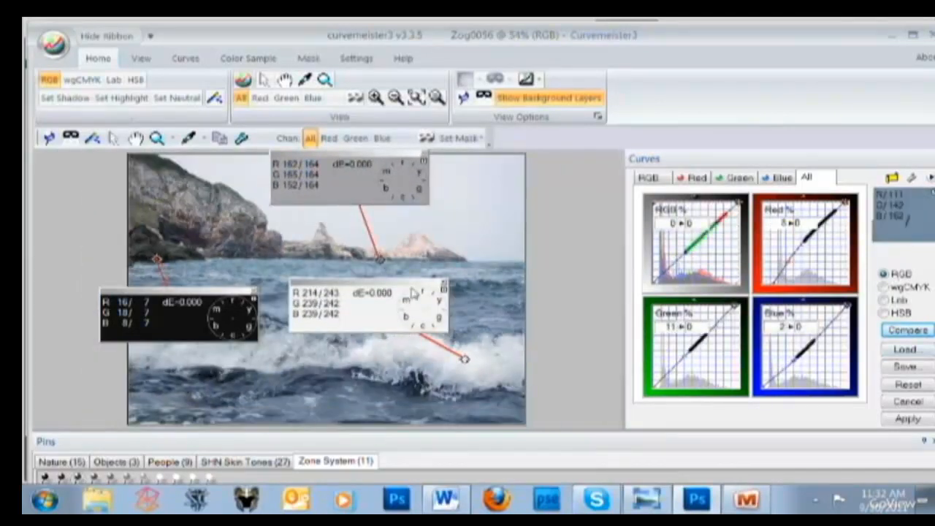
click(907, 331)
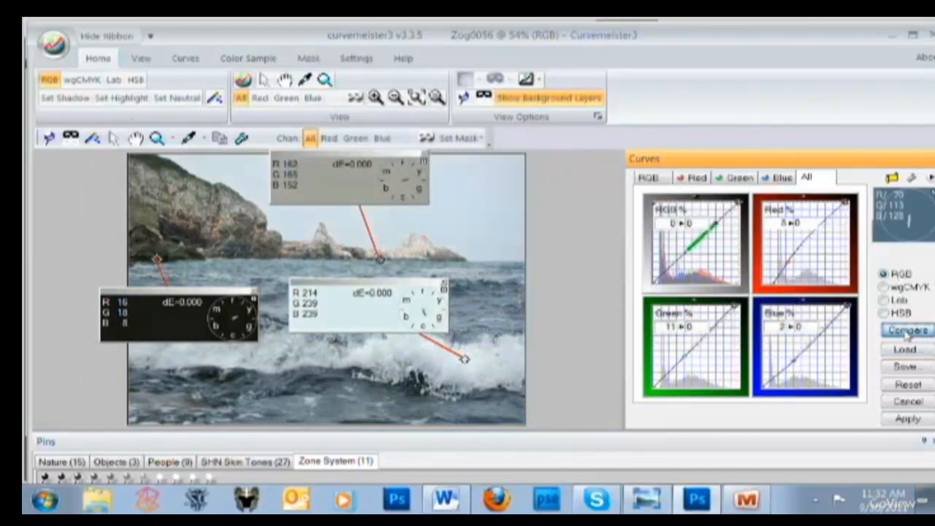
click(907, 331)
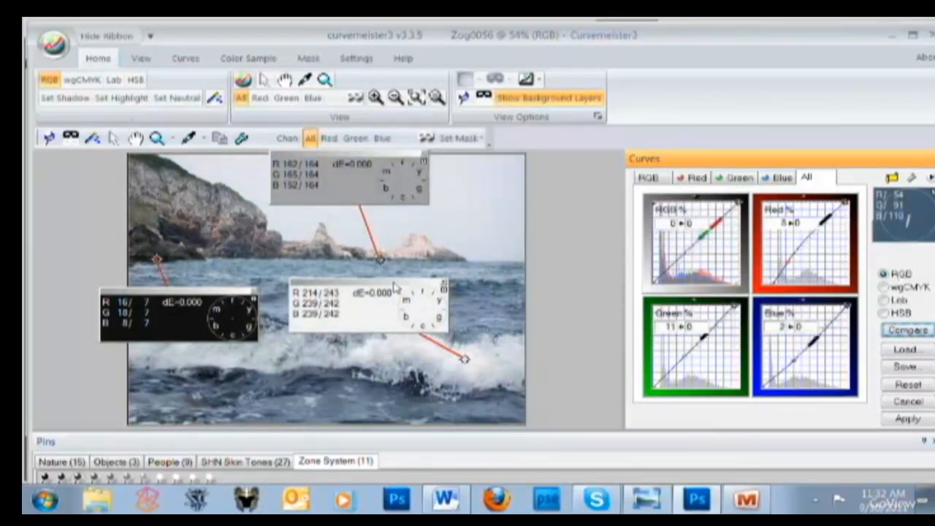
drag(396, 291, 347, 386)
drag(209, 296, 283, 292)
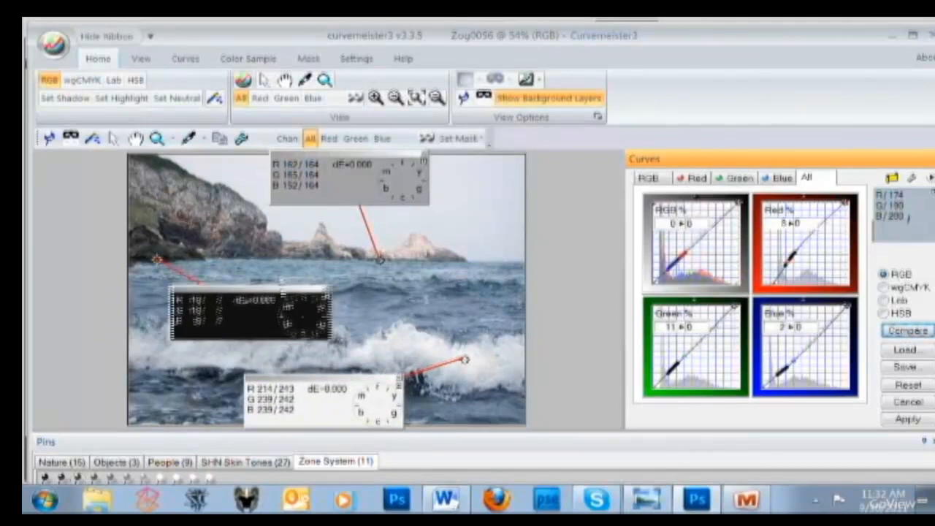
drag(332, 152, 261, 178)
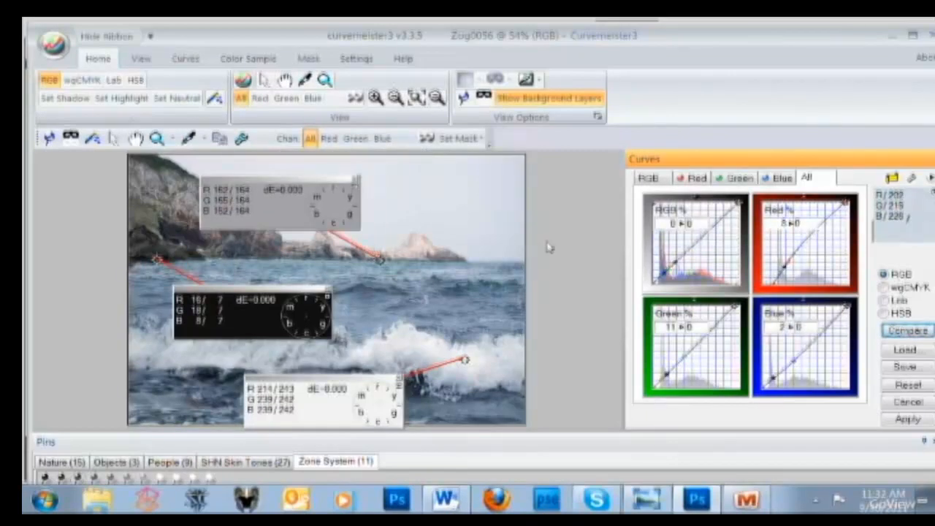
Apply the curve corrections and set the Background copy layer's blend mode to Color.
click(908, 419)
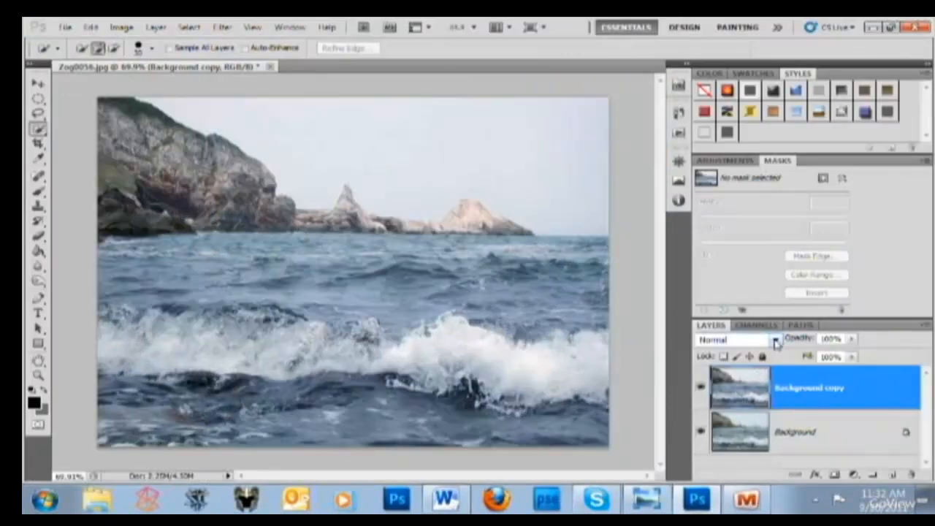
click(776, 343)
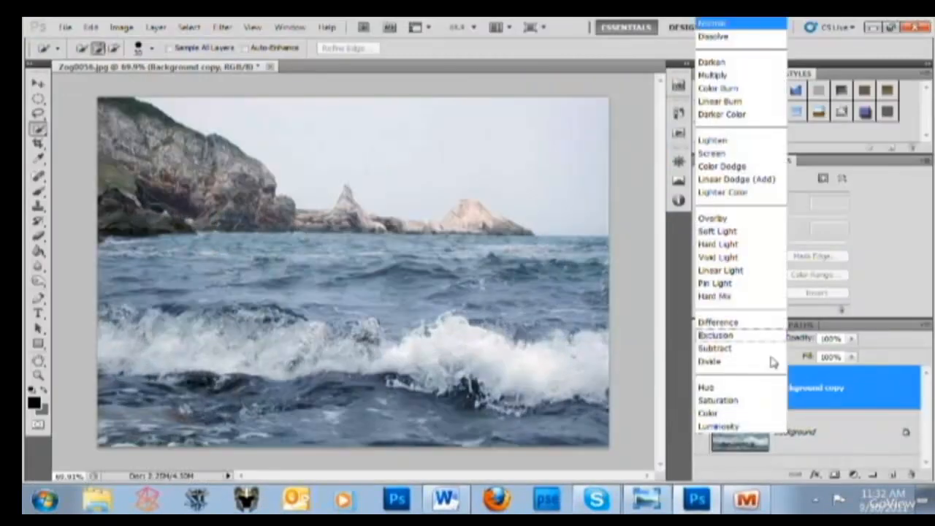
click(754, 416)
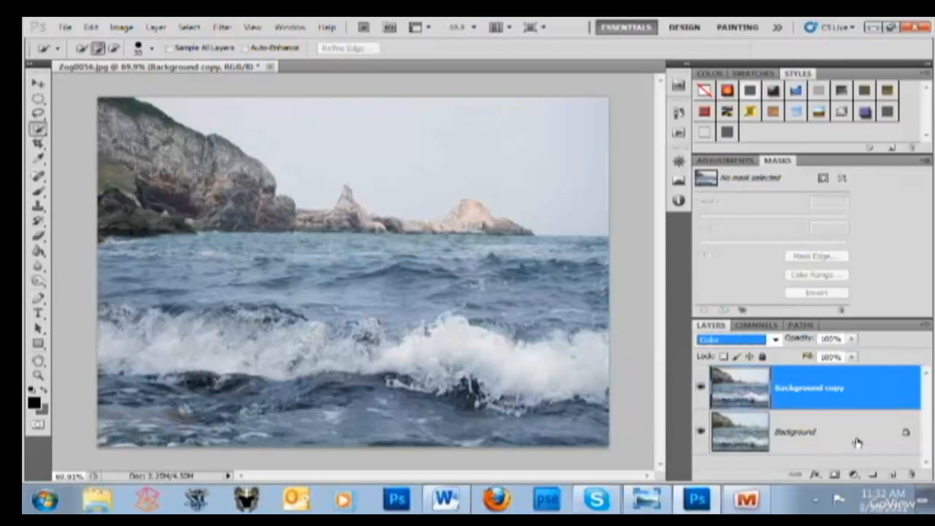
Merge the Background copy layer down into the Background layer.
click(155, 27)
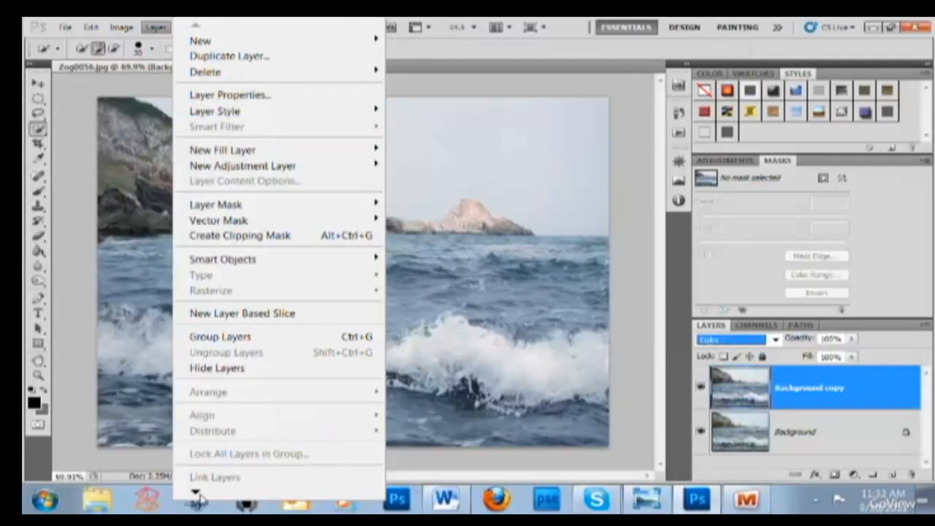
mouse_move(197, 494)
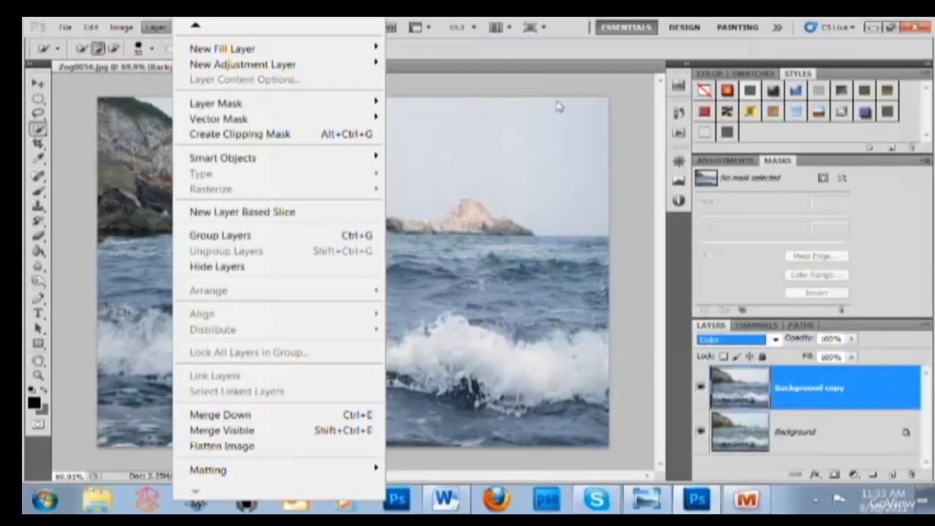
click(551, 67)
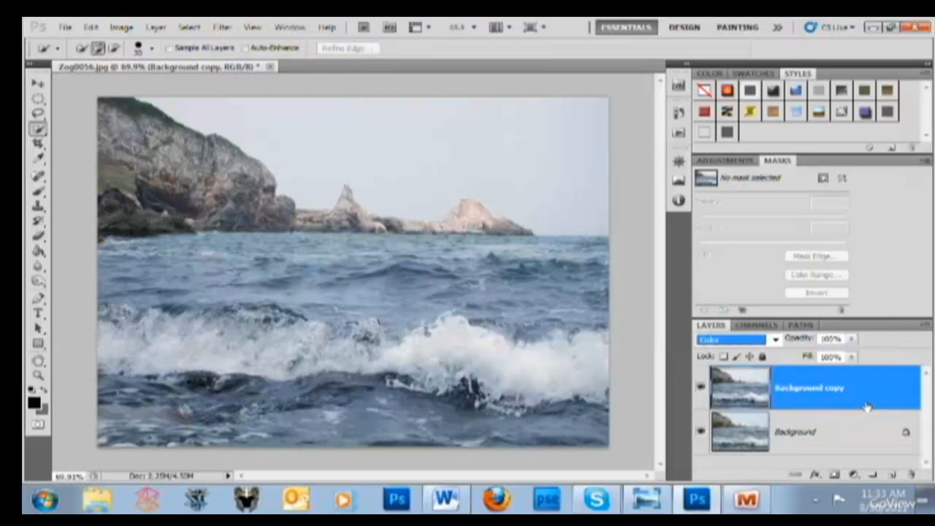
key(ctrl+e)
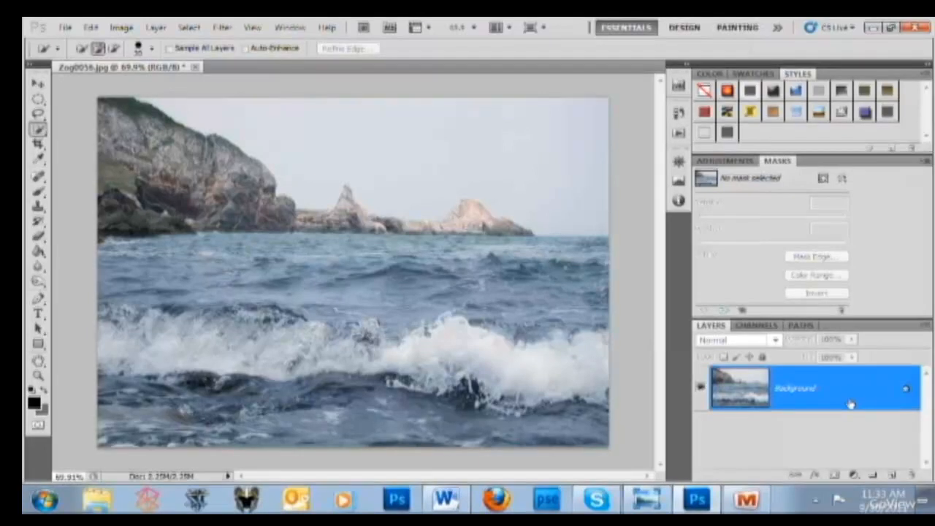
Duplicate the merged Background layer and open the copy in the Curvemeister 3 filter.
drag(803, 388, 897, 475)
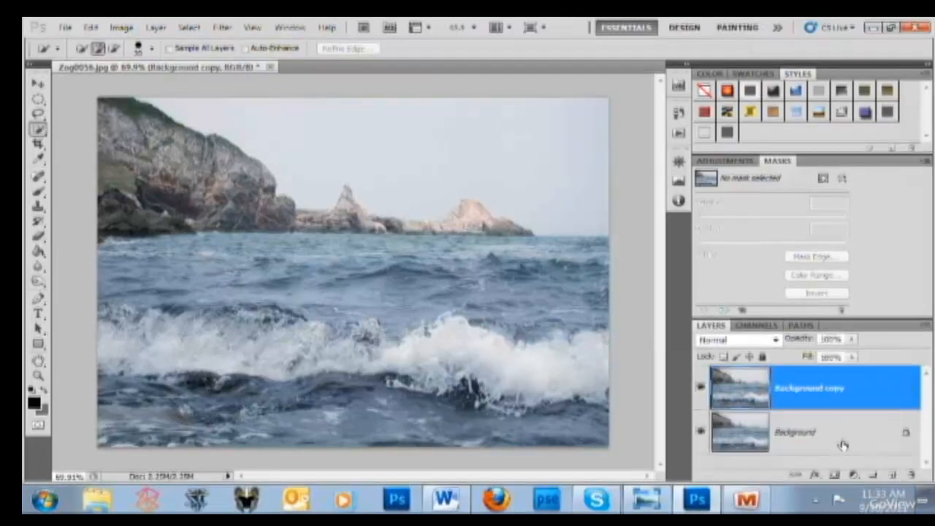
click(222, 27)
mouse_move(254, 388)
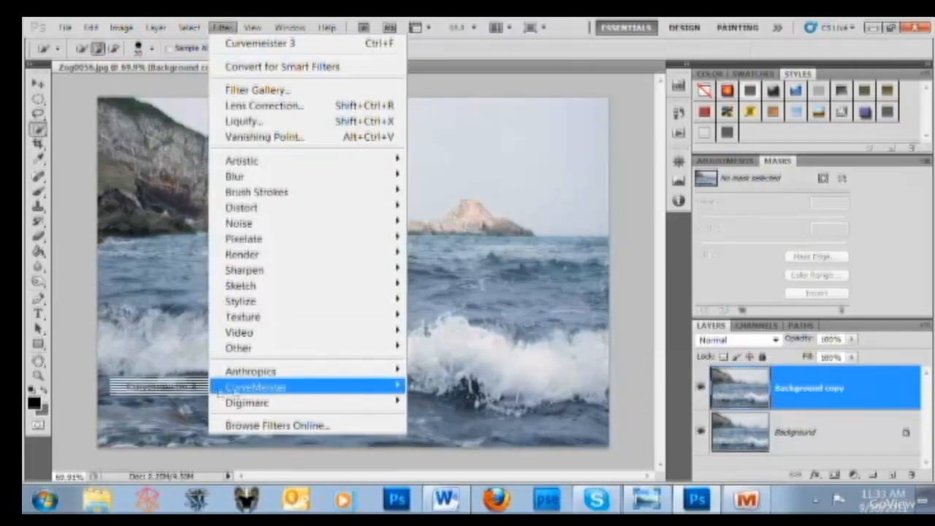
click(193, 387)
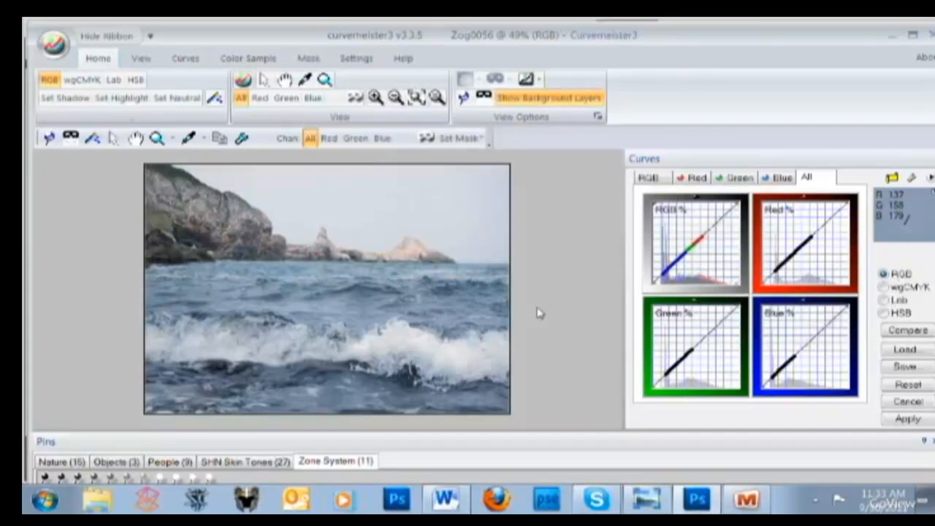
Switch the curves to the Lab colour space and display the b curve on its own.
click(884, 299)
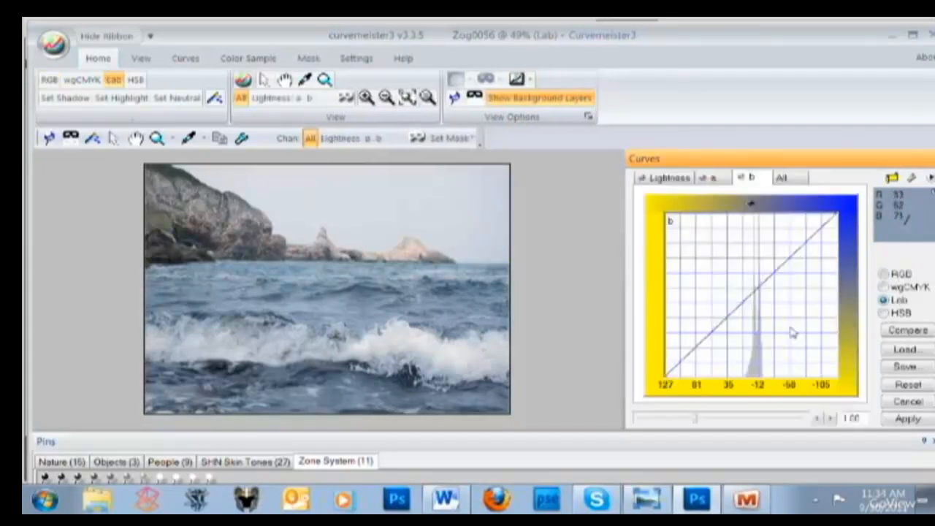
click(781, 177)
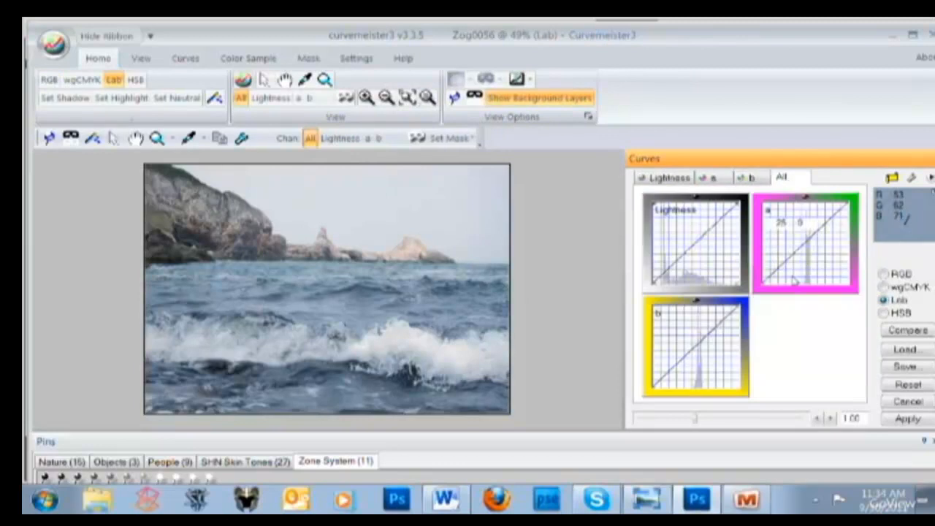
click(744, 180)
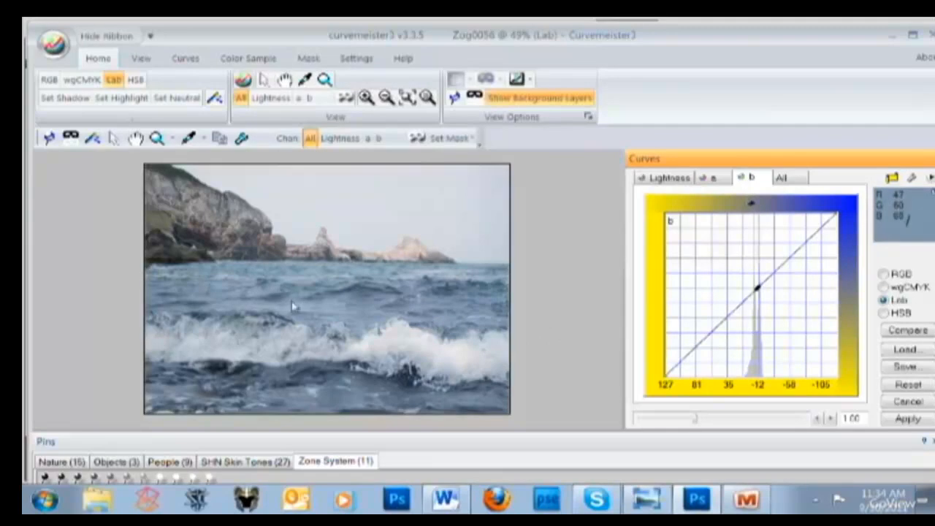
Pin a colour sample on the white foam of the breaking wave and move its read-out off the foam.
scroll(296, 310, up, 1)
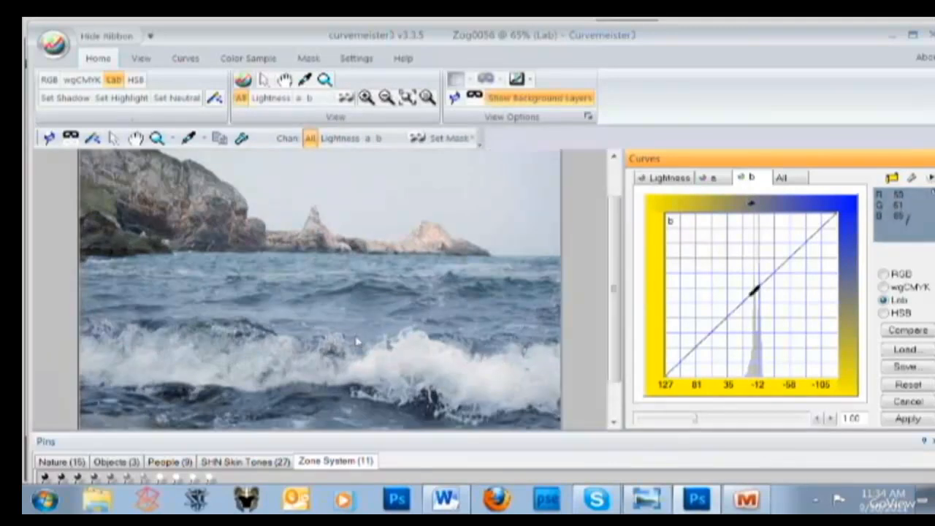
scroll(358, 341, up, 1)
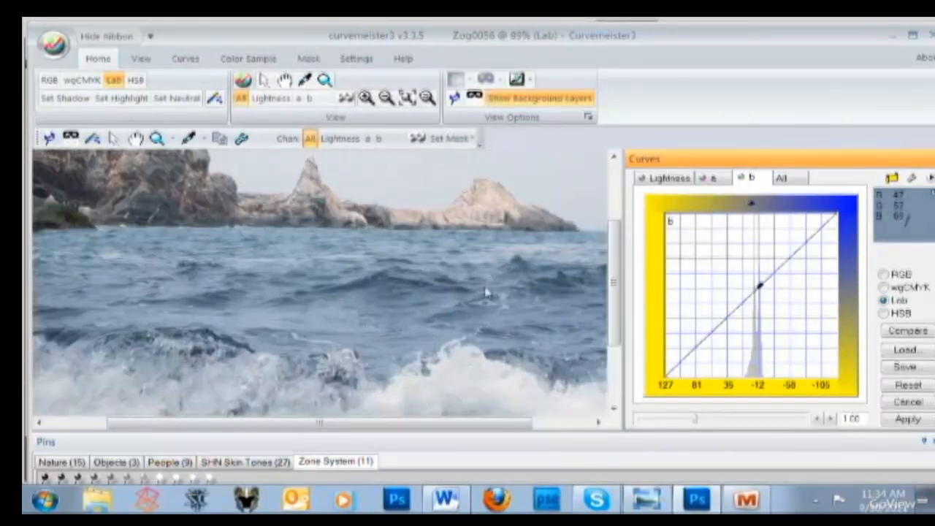
scroll(418, 307, down, 1)
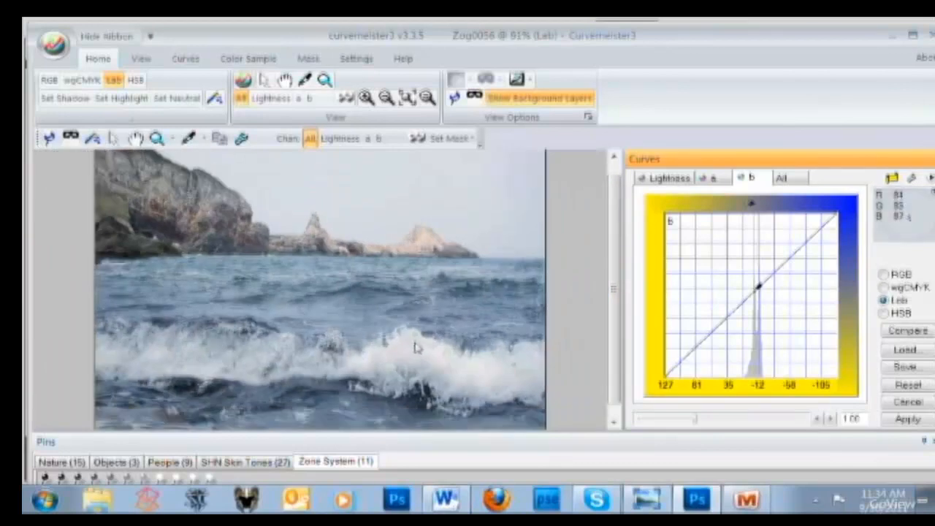
scroll(416, 346, up, 1)
scroll(431, 367, down, 1)
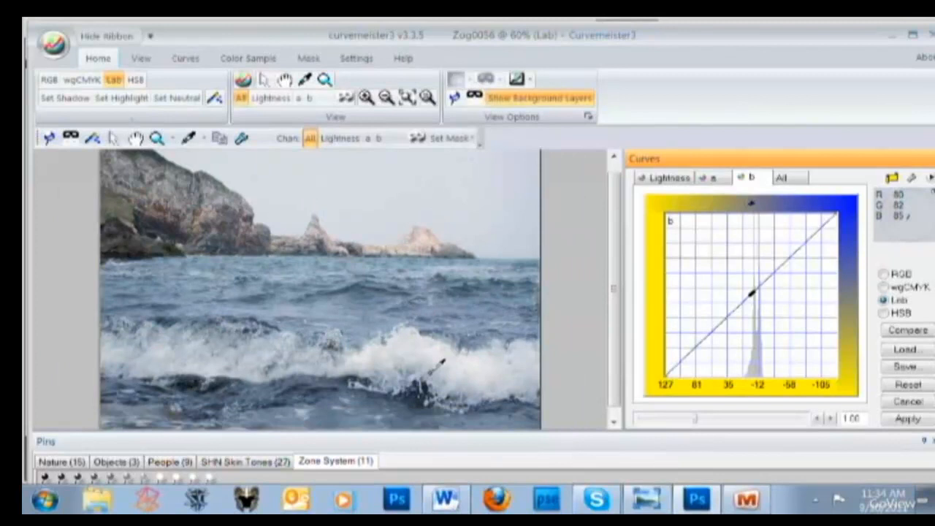
click(422, 357)
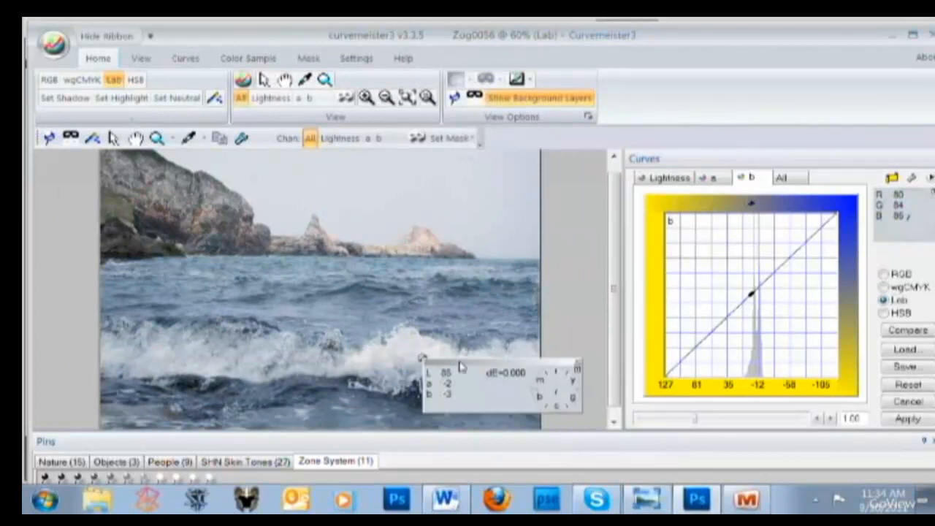
drag(460, 369, 398, 255)
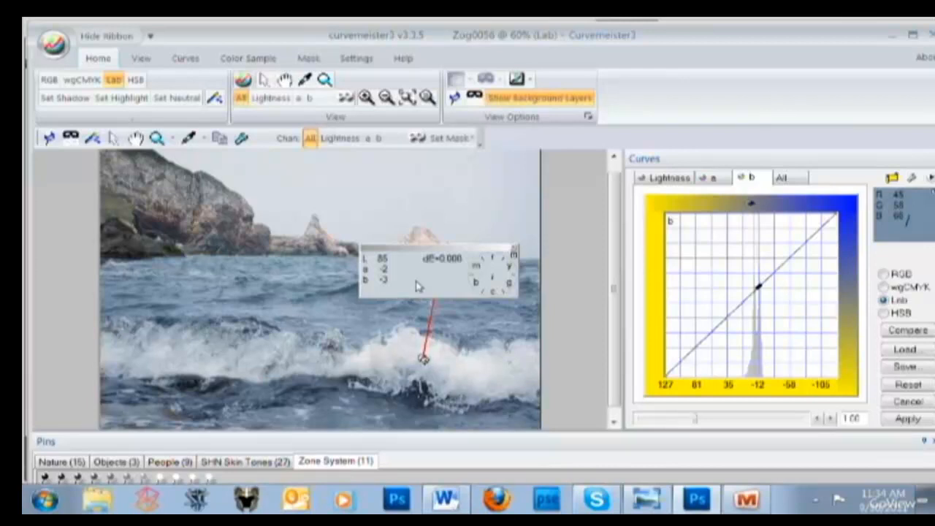
Move the foam sample's read-out clear of the distant rock and examine the open water up close.
scroll(587, 273, up, 3)
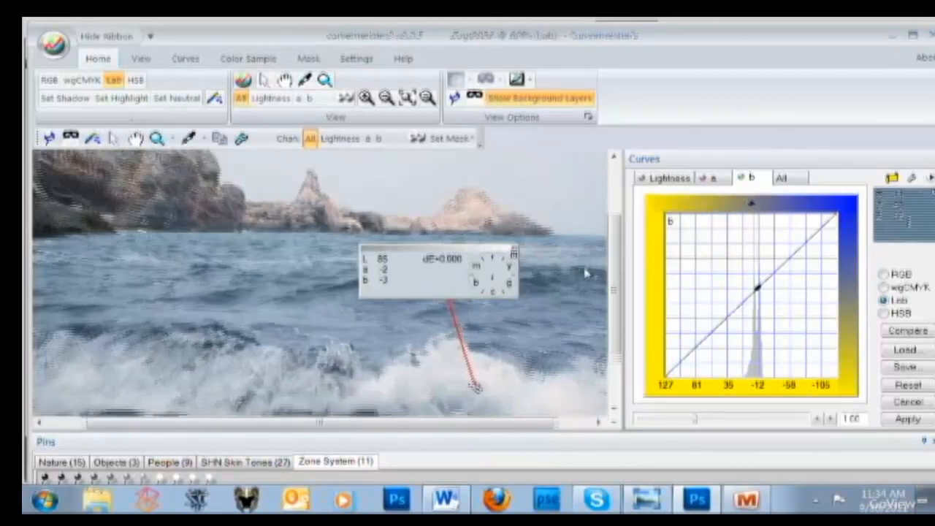
scroll(587, 274, down, 4)
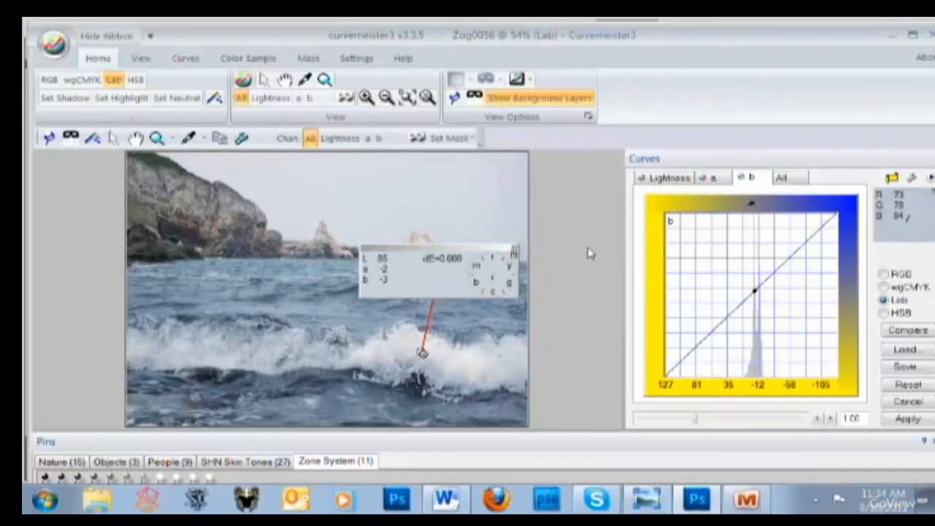
drag(487, 255, 565, 288)
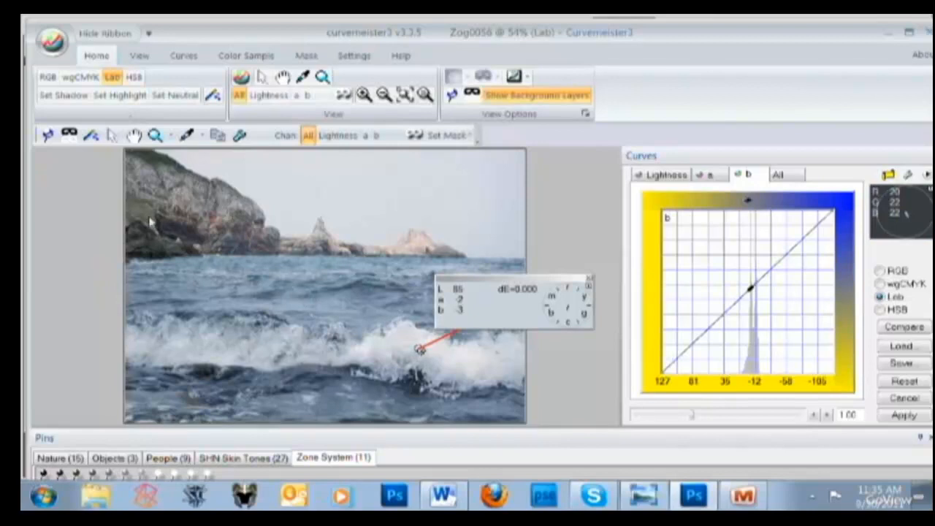
scroll(139, 217, up, 3)
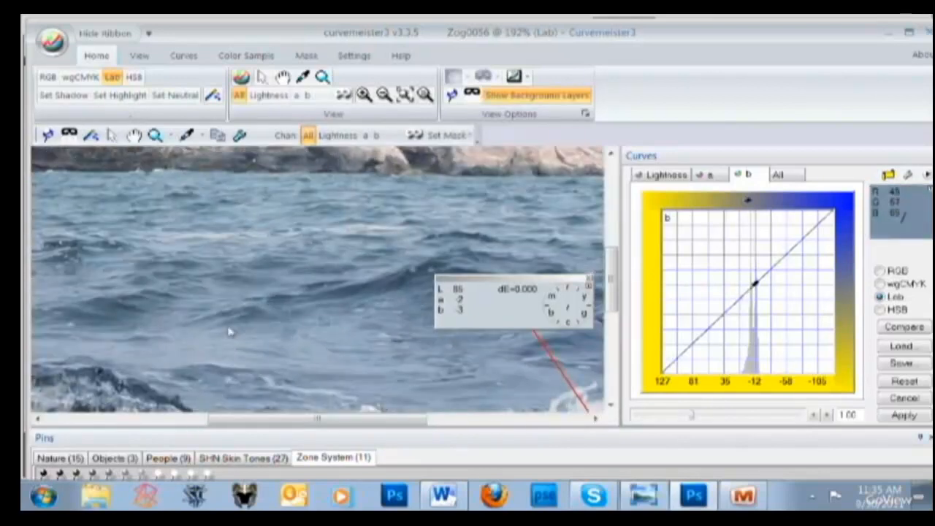
Widen the Curves panel and place two points close together on the b curve, on the yellow side near 12.
drag(365, 421, 170, 422)
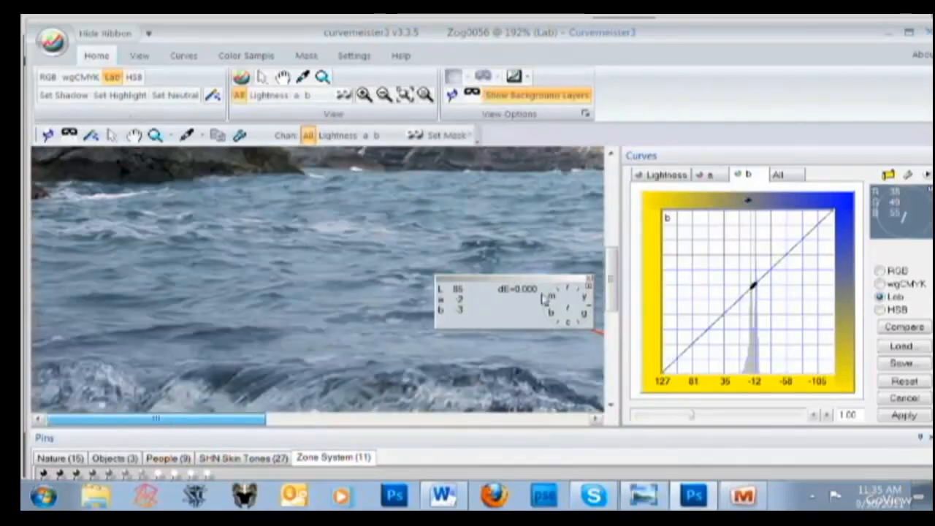
drag(611, 278, 584, 216)
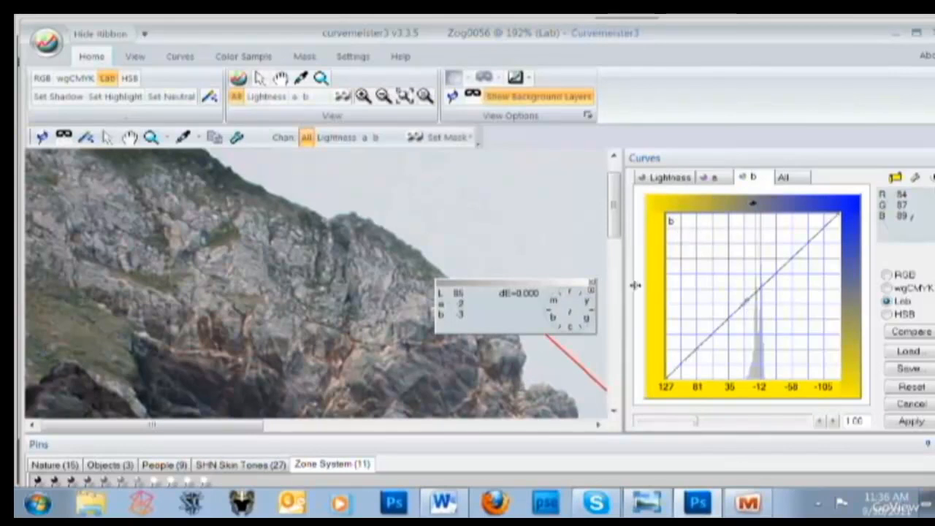
drag(635, 284, 398, 285)
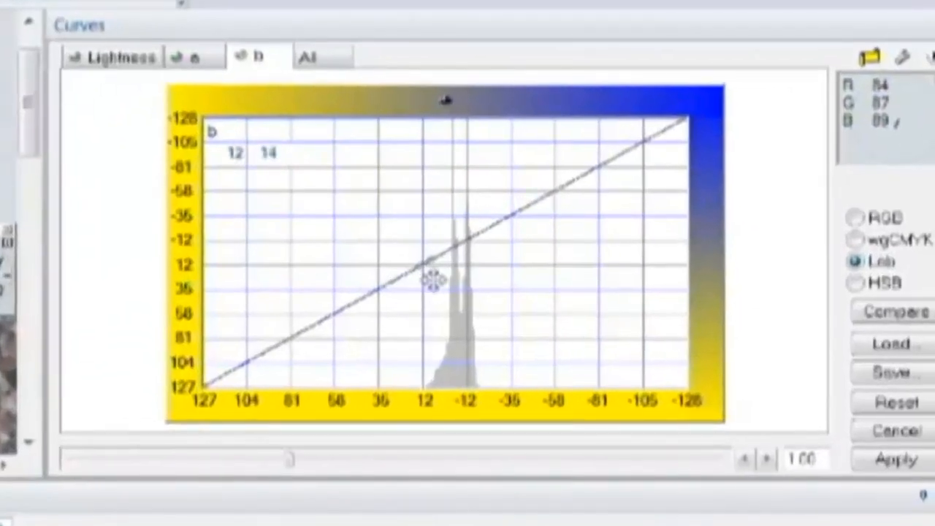
click(419, 266)
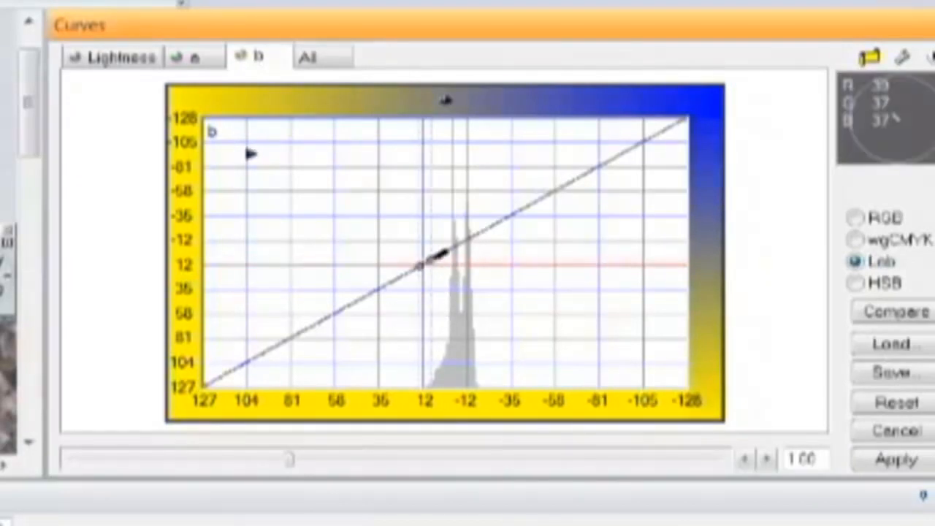
click(8, 380)
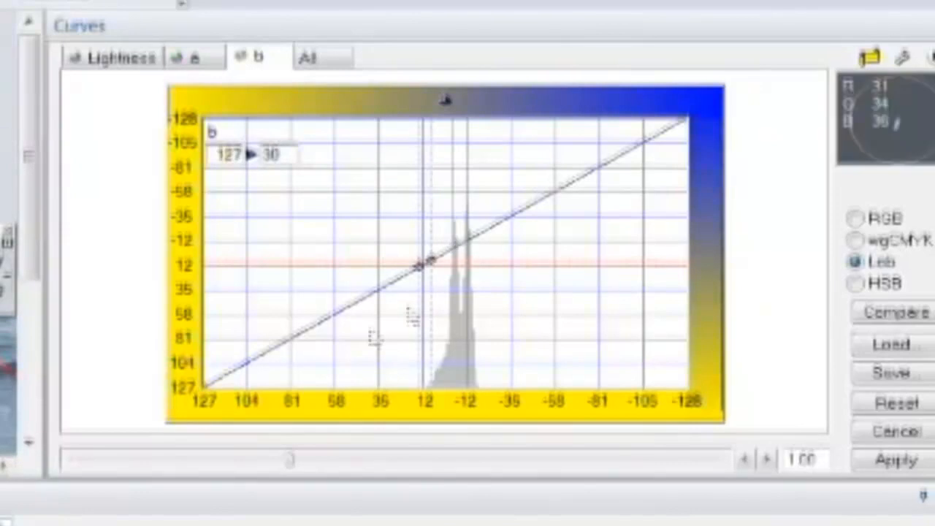
Steepen the middle of the b curve, and lower its two points until the foam sample's b value reads -3.
drag(411, 423, 466, 422)
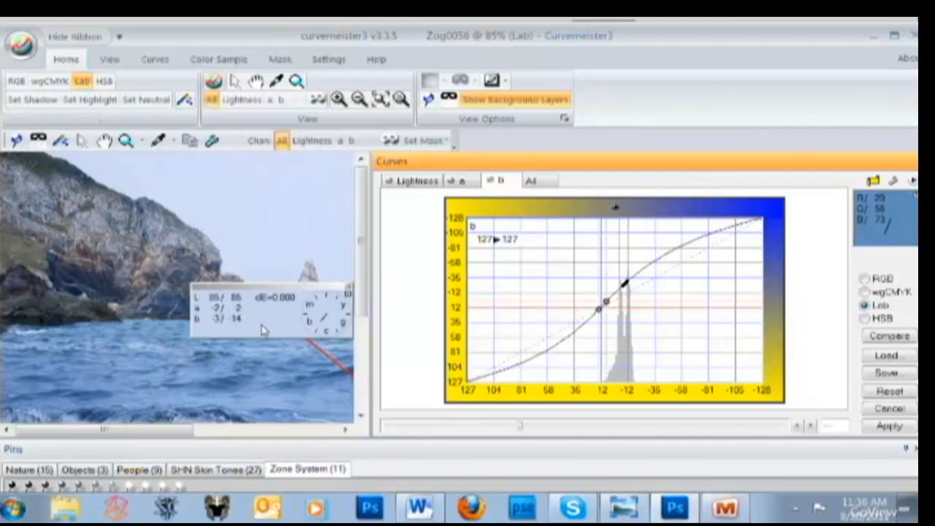
key(Down)
key(Down)
key(Down)
key(Down)
key(Down)
key(Down)
key(Down)
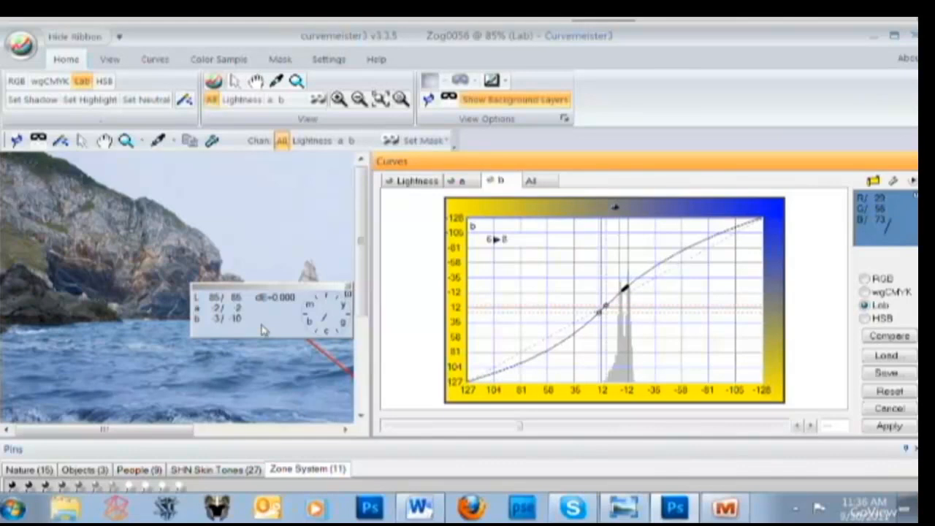
key(Down)
key(Down)
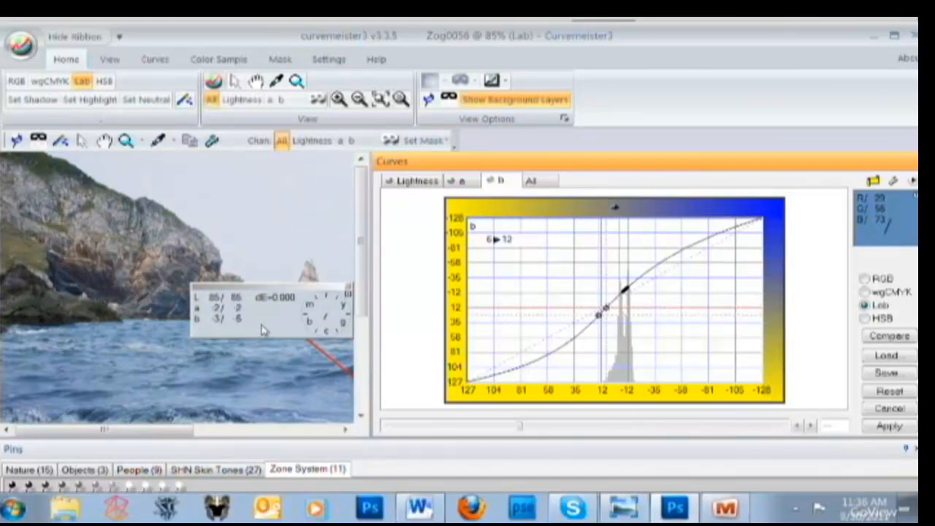
key(Down)
key(Down)
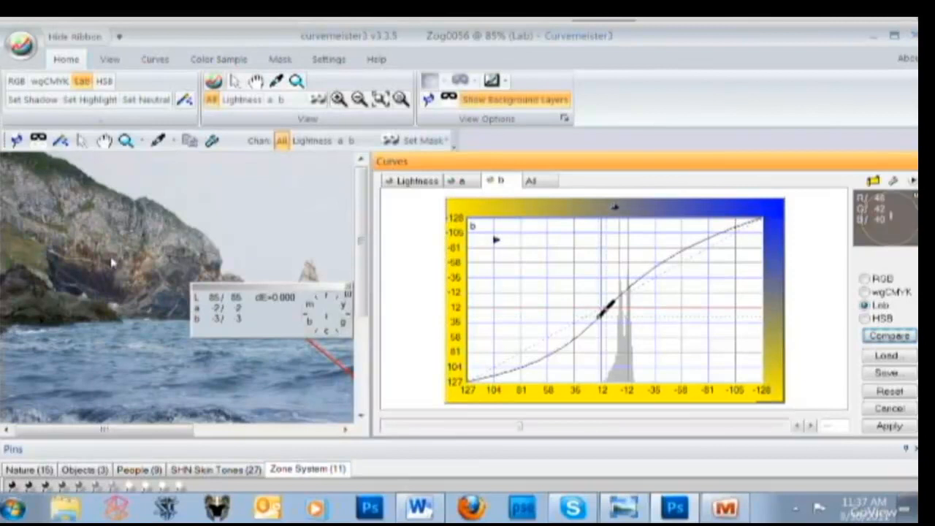
Compare the cliff's upper and lower rock faces up close with the original colours, narrowing the Curves panel for a larger preview.
scroll(111, 263, up, 3)
drag(113, 432, 57, 432)
drag(360, 253, 359, 221)
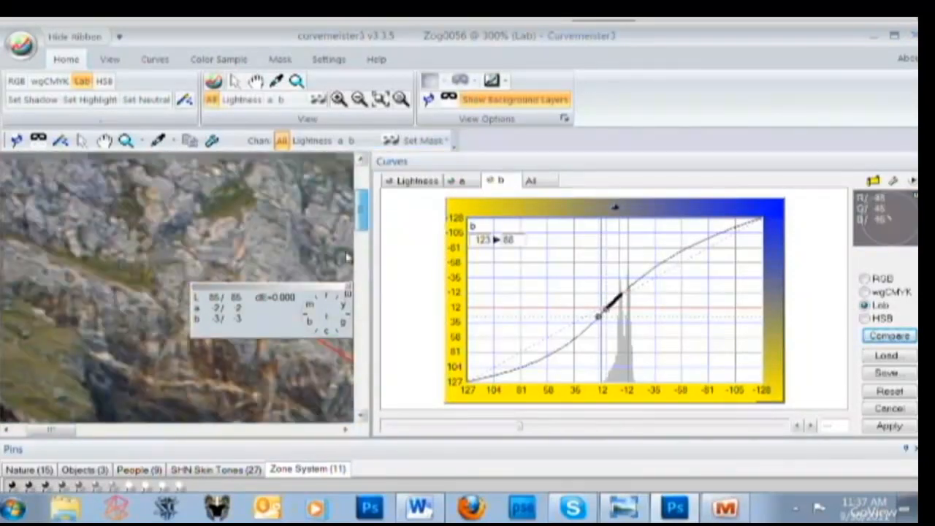
drag(52, 432, 42, 436)
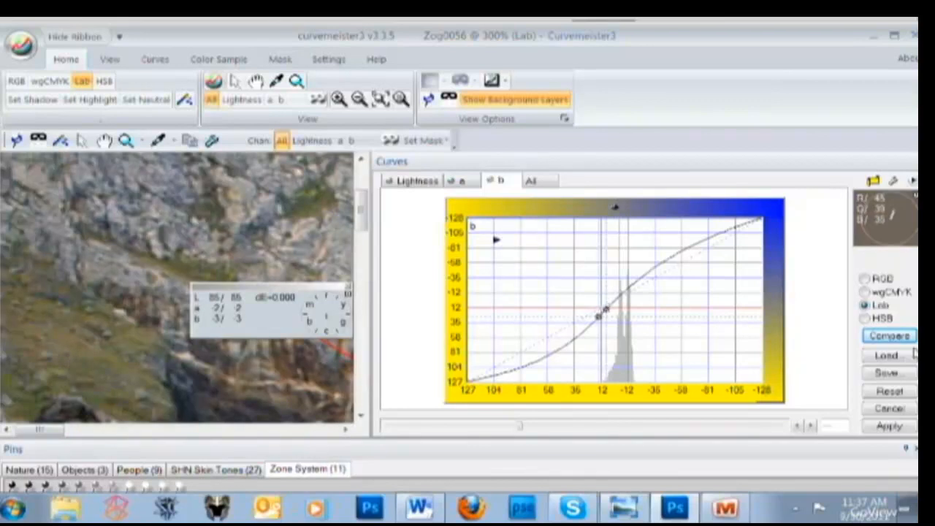
click(888, 336)
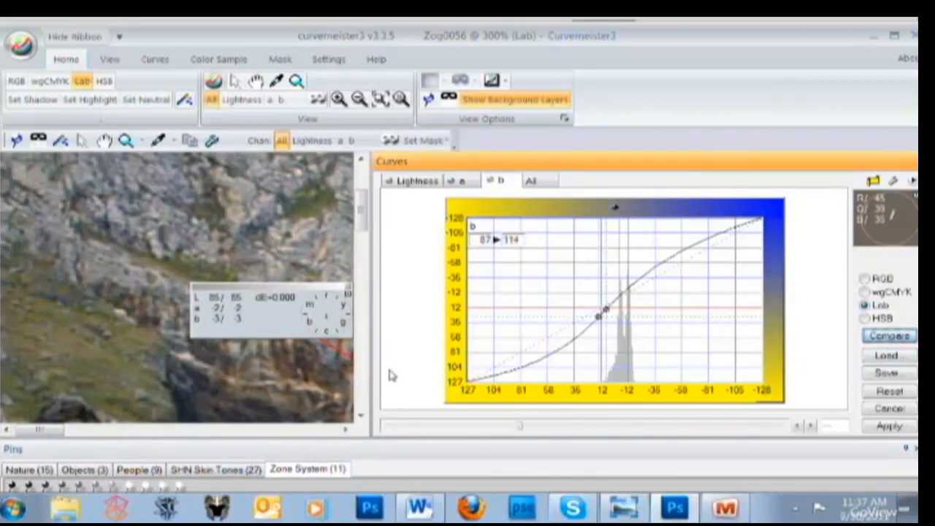
drag(392, 378, 687, 378)
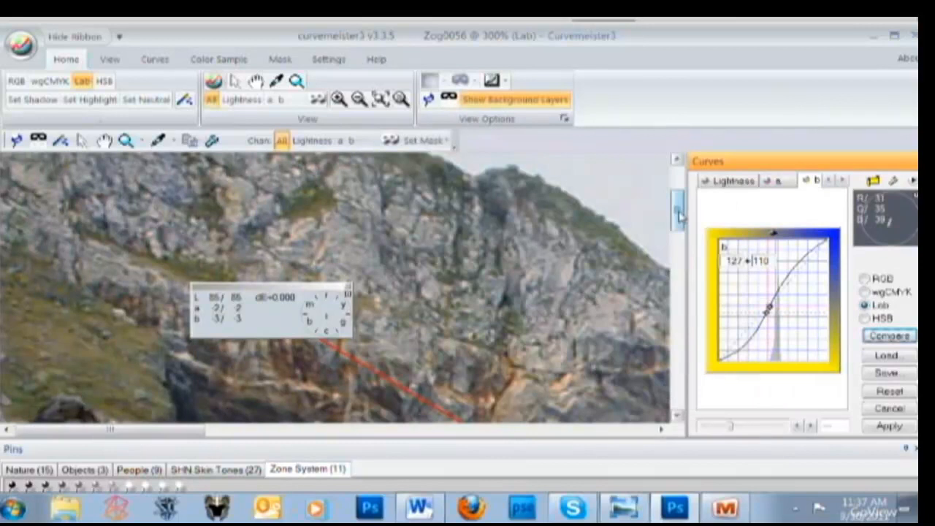
drag(678, 217, 681, 252)
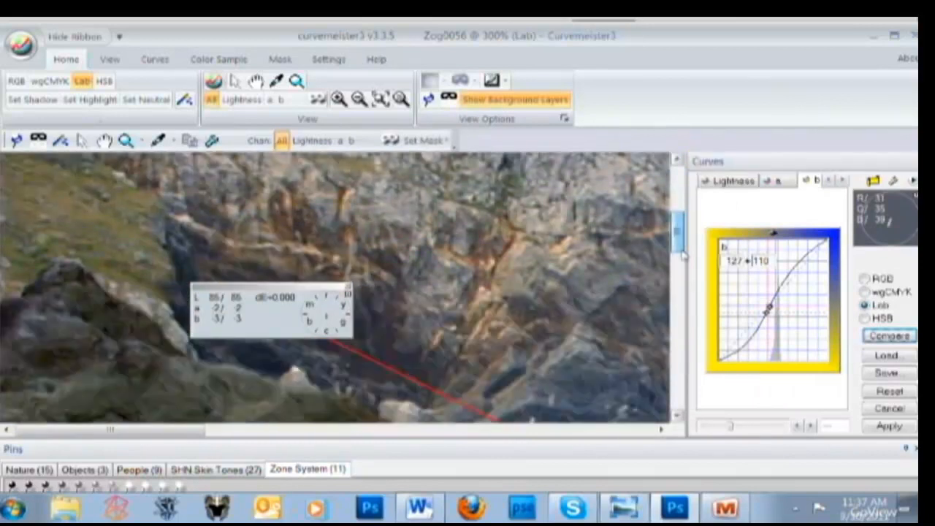
click(873, 337)
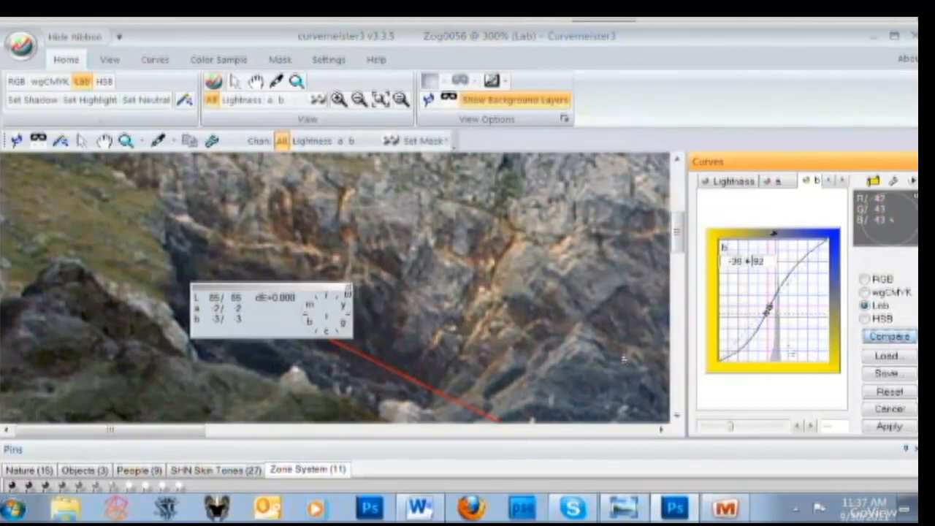
scroll(108, 395, down, 1)
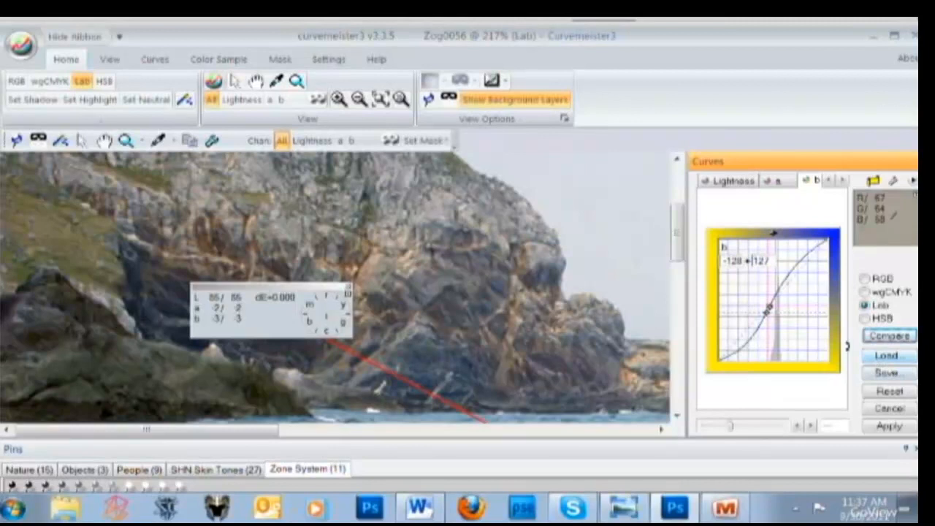
scroll(542, 402, down, 4)
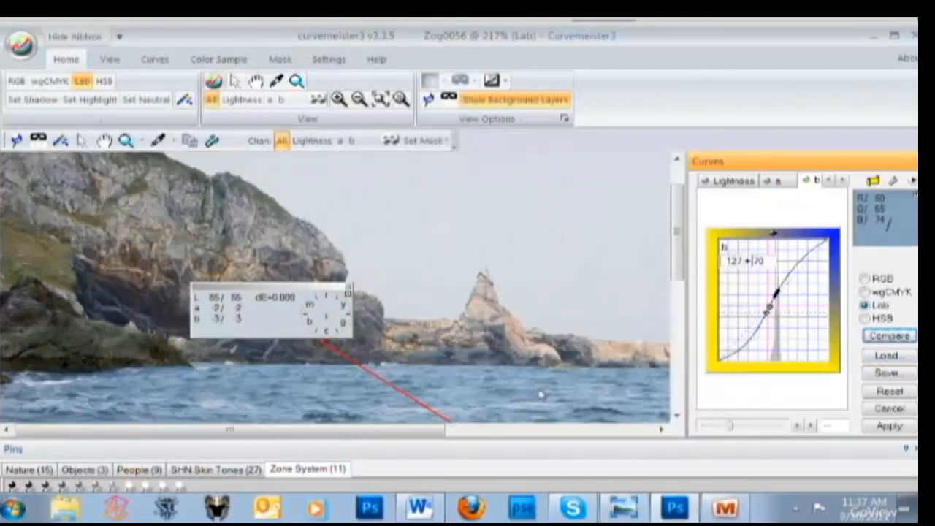
scroll(547, 385, down, 1)
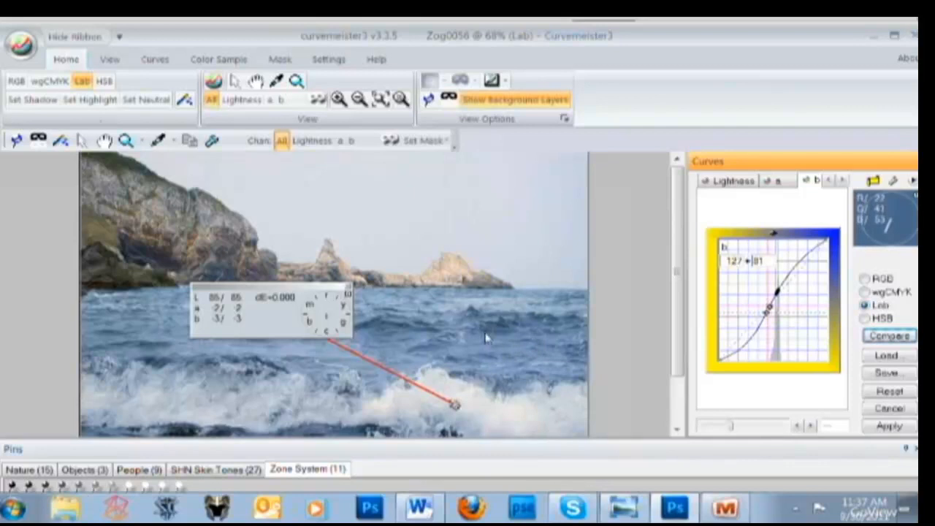
Display the a curve on its own and reset it.
click(764, 184)
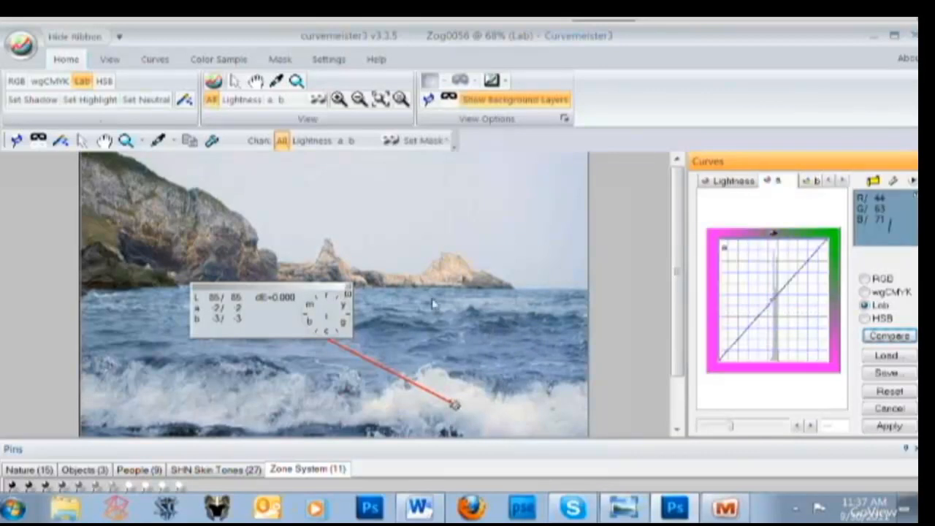
scroll(356, 264, up, 2)
scroll(356, 265, up, 1)
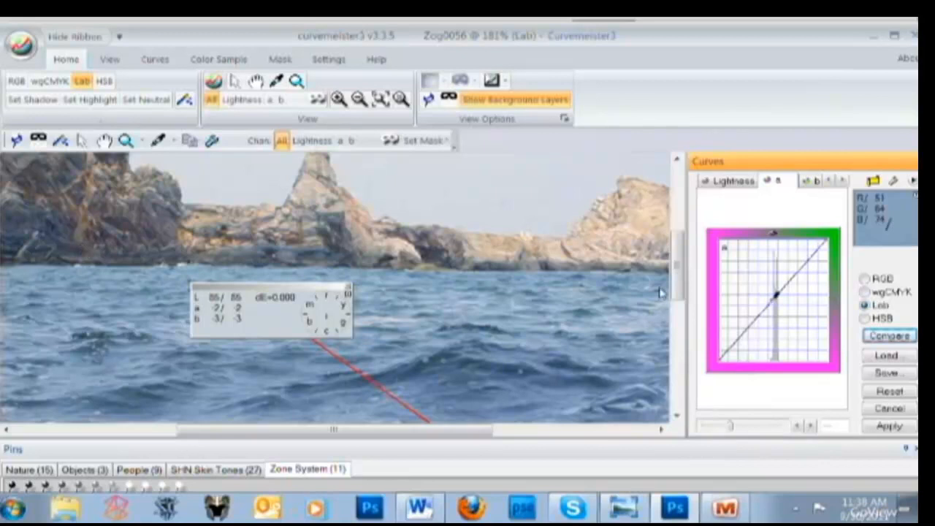
right_click(751, 308)
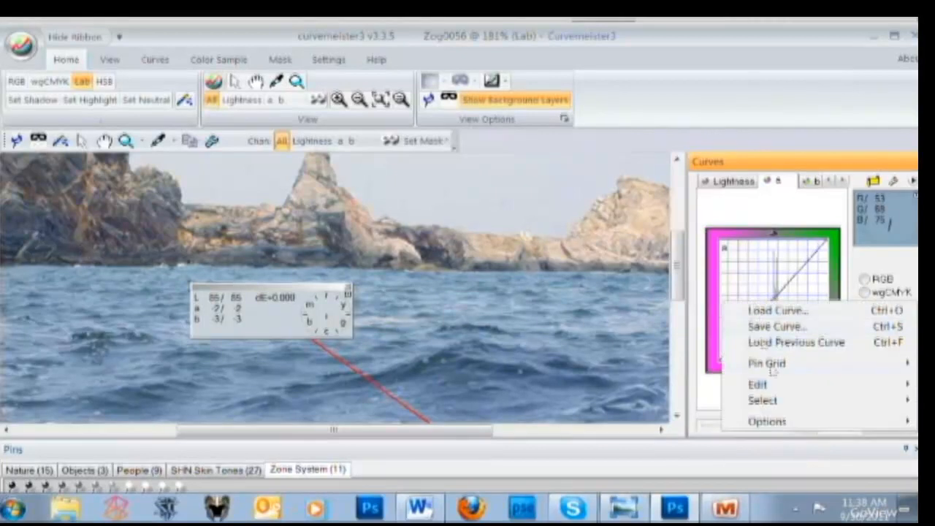
mouse_move(760, 385)
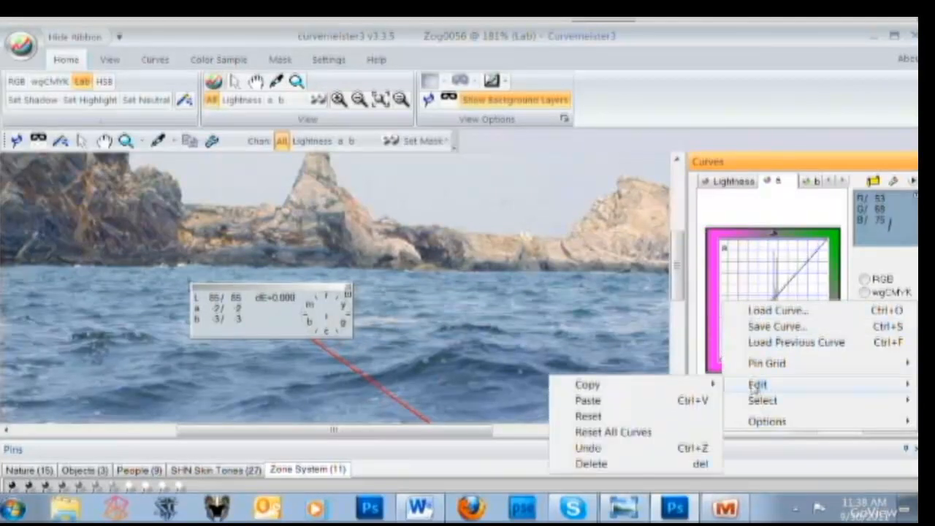
click(617, 417)
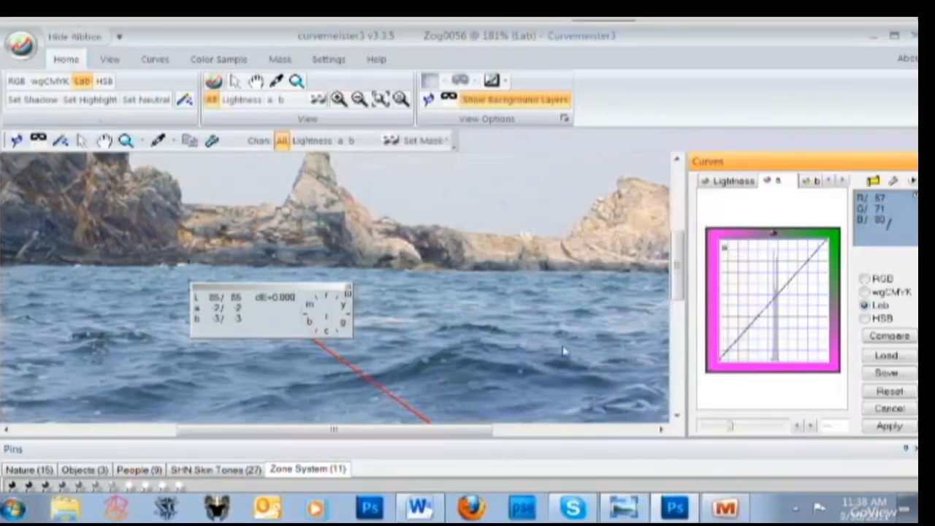
Widen the Curves panel and place two points close together on the a curve, the first at 9, near the histogram's magenta edge.
click(149, 237)
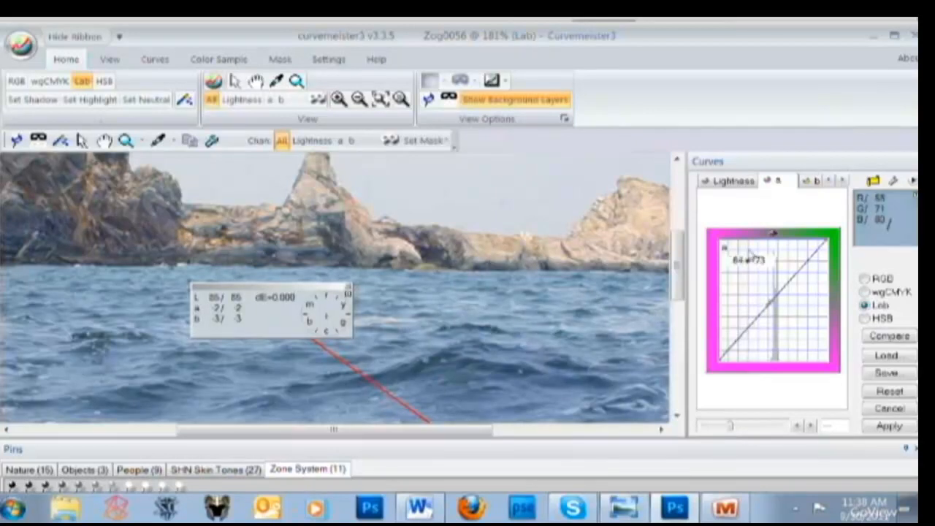
drag(698, 281, 434, 282)
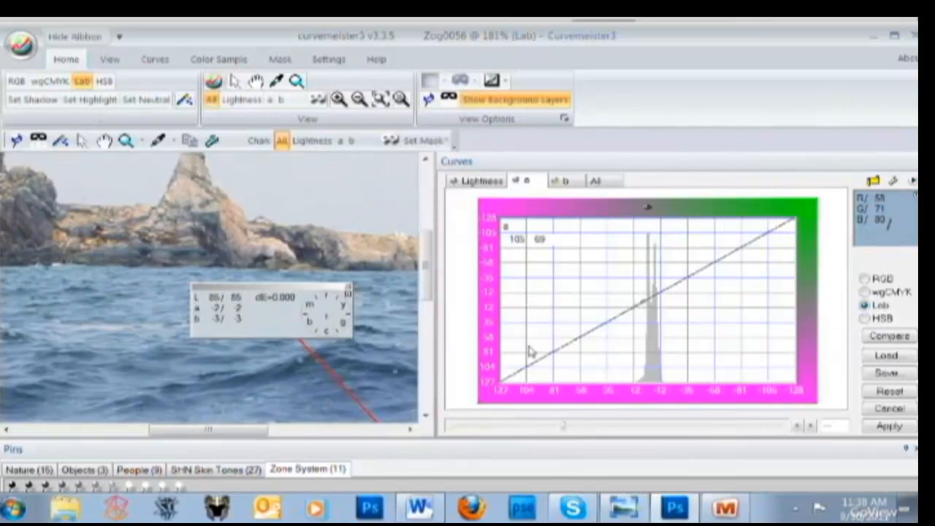
click(643, 313)
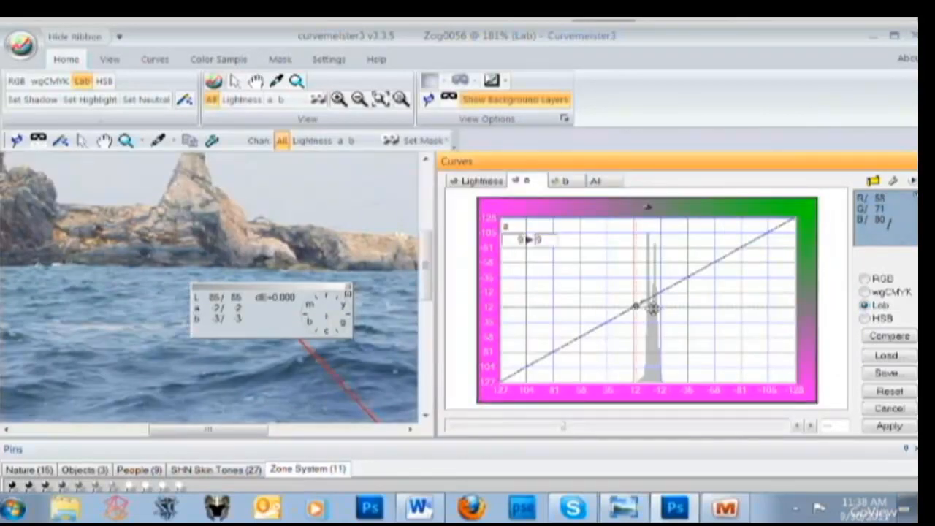
click(642, 301)
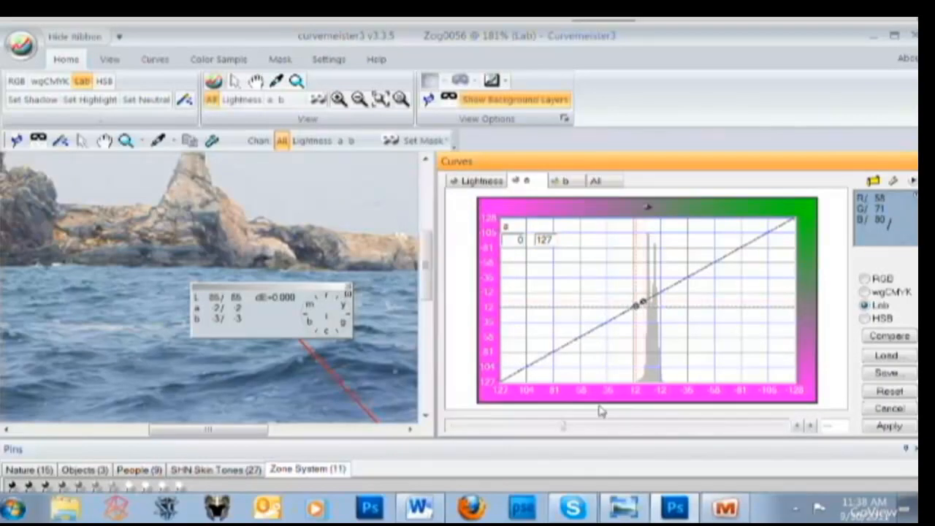
Steepen the middle of the a curve, and lower its two points until the foam sample's a value reads -2.
drag(212, 430, 141, 441)
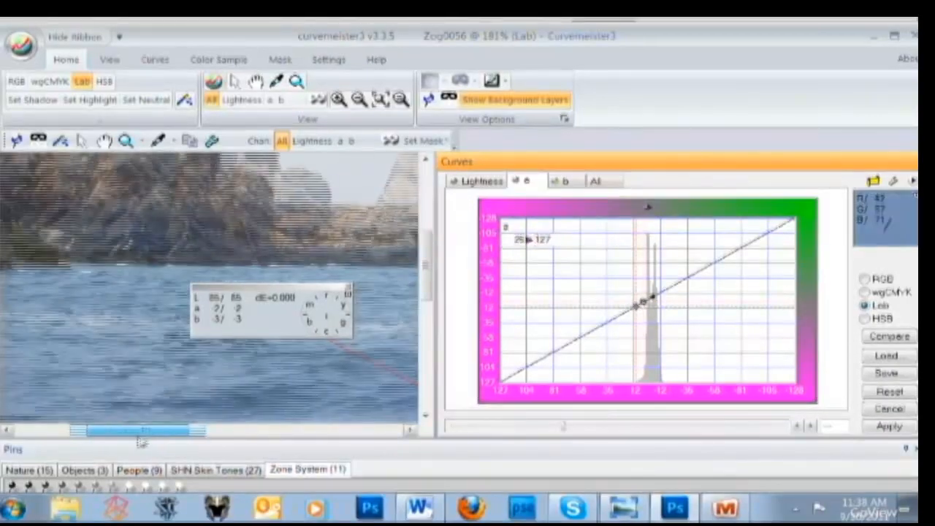
scroll(273, 340, down, 3)
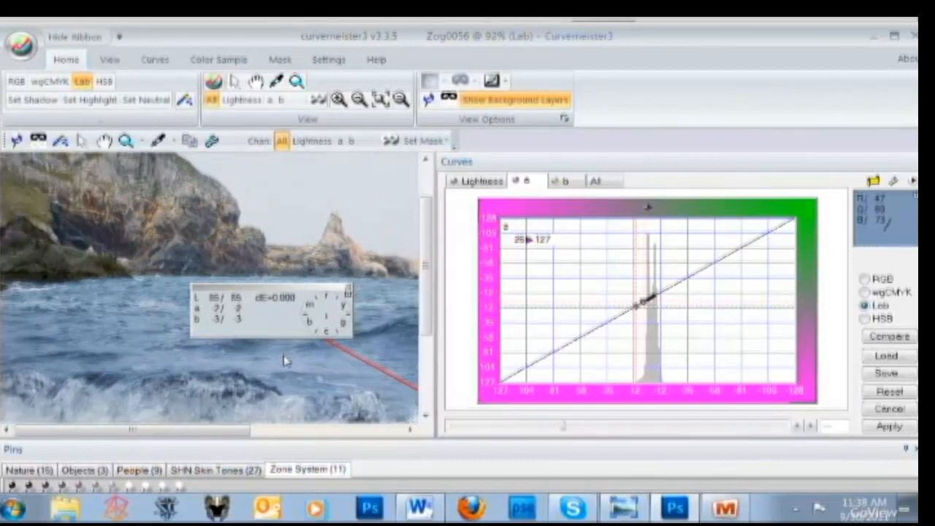
scroll(285, 360, down, 1)
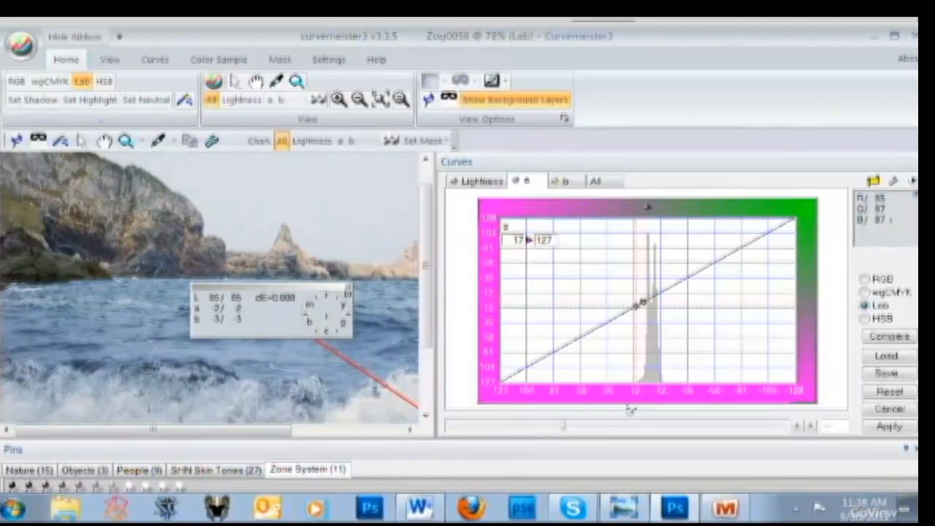
drag(636, 404, 665, 401)
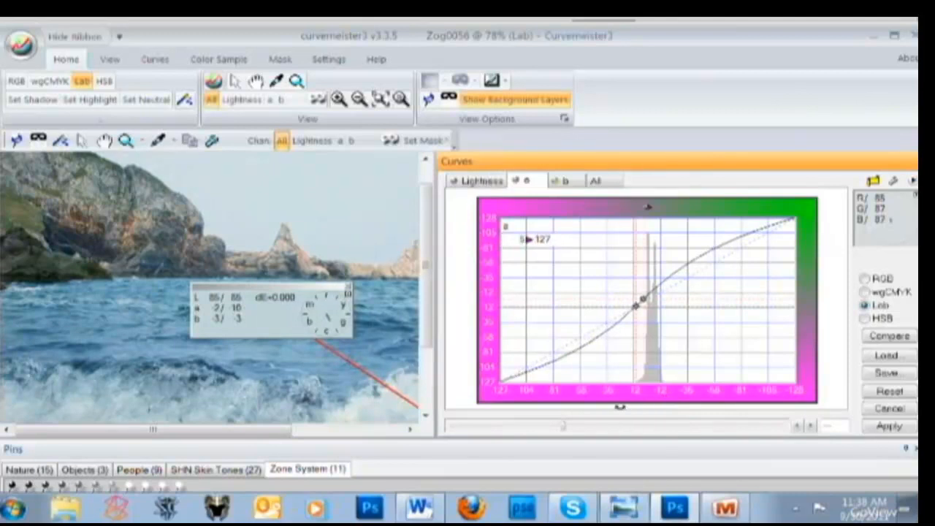
drag(642, 298, 642, 304)
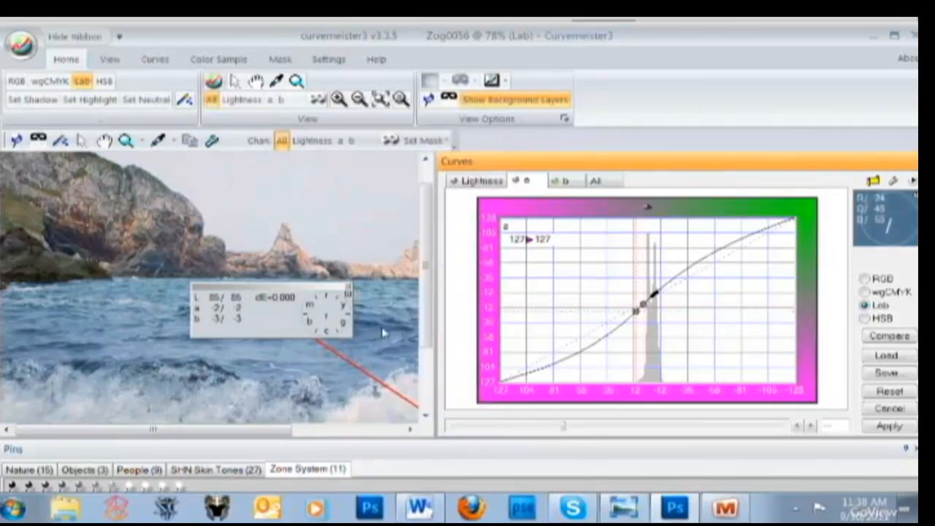
scroll(386, 329, down, 5)
scroll(385, 329, up, 1)
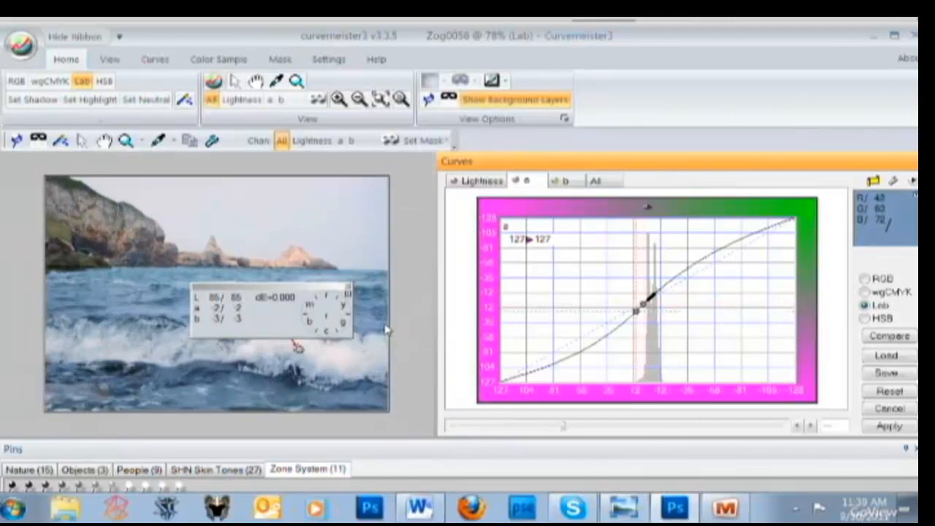
scroll(413, 309, down, 1)
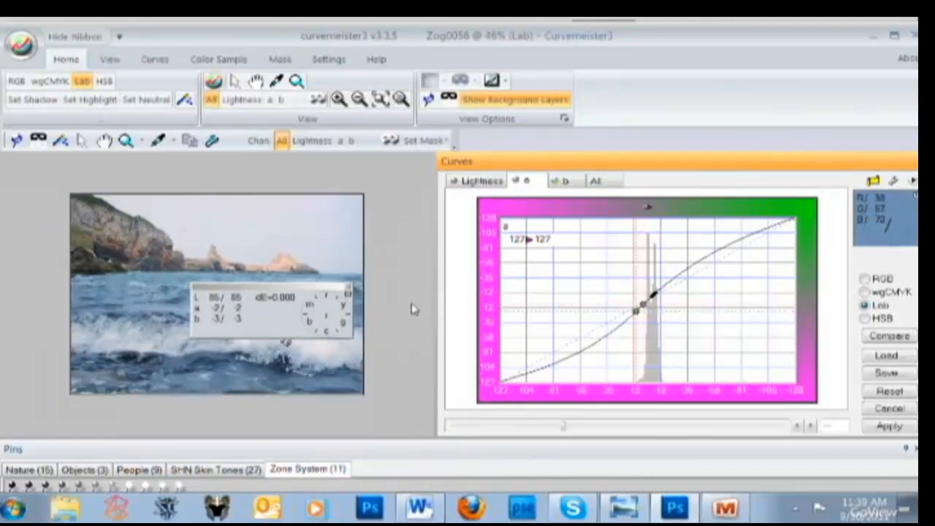
scroll(412, 310, up, 2)
scroll(416, 309, down, 1)
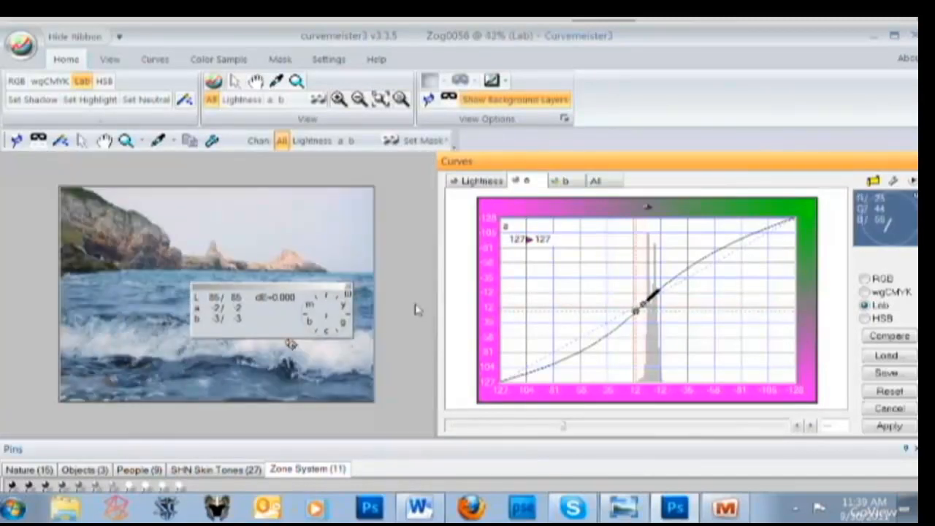
Compare the seascape preview with the original colours, paying attention to the cliff and the rocks beyond it.
scroll(409, 299, up, 1)
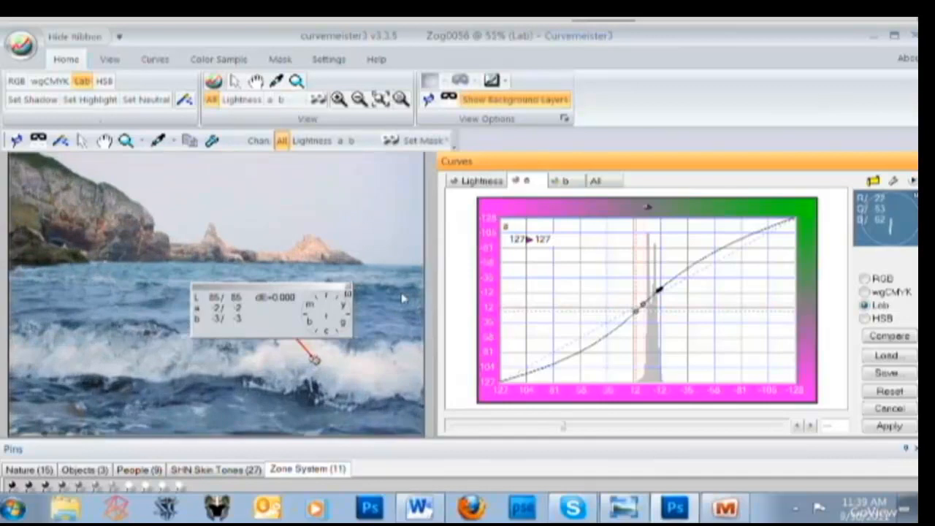
click(895, 338)
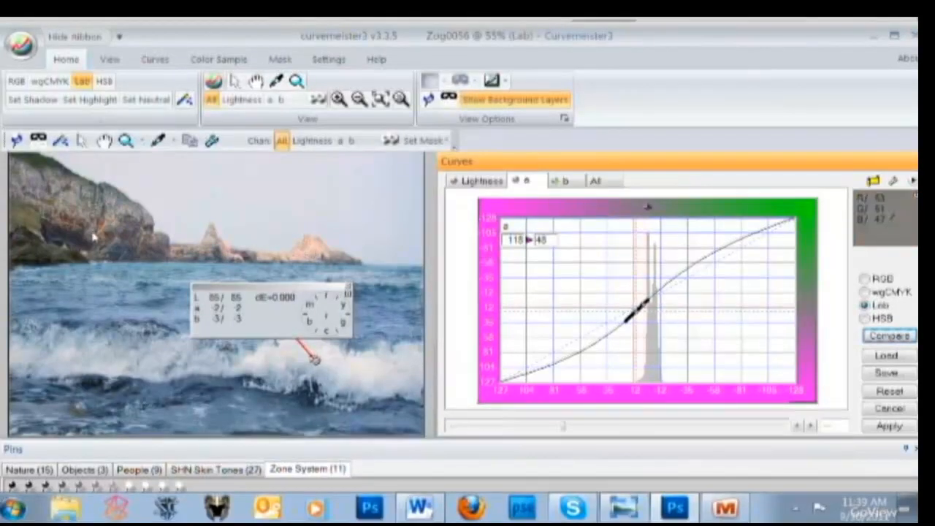
click(877, 338)
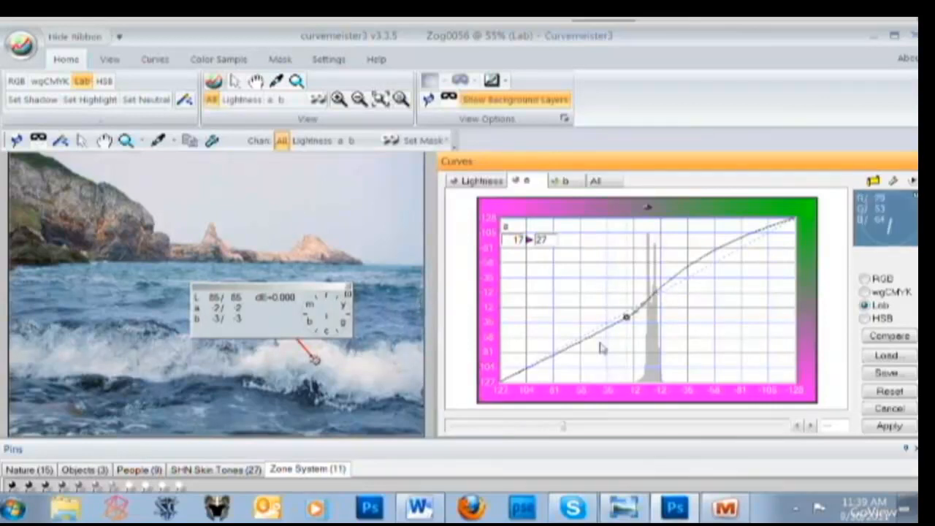
Return the a curve to its two-point shape near the histogram's magenta edge and apply the Lab curves to the photo.
mouse_move(634, 325)
mouse_down()
mouse_move(621, 367)
mouse_move(643, 319)
mouse_move(635, 313)
mouse_up()
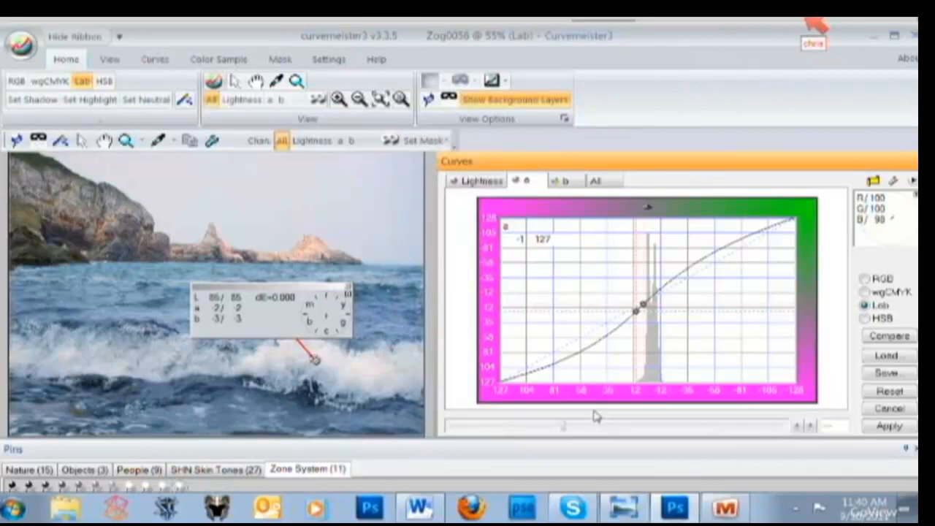
scroll(596, 416, down, 2)
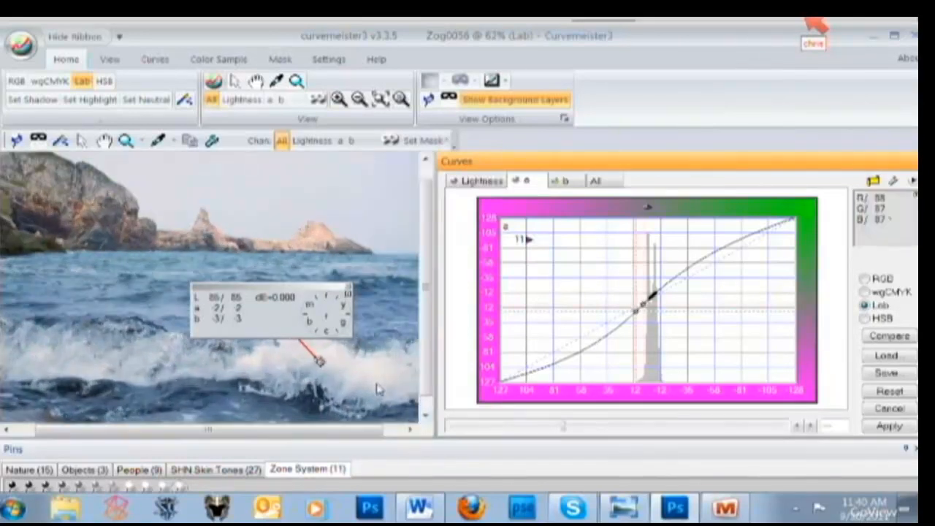
scroll(458, 382, down, 2)
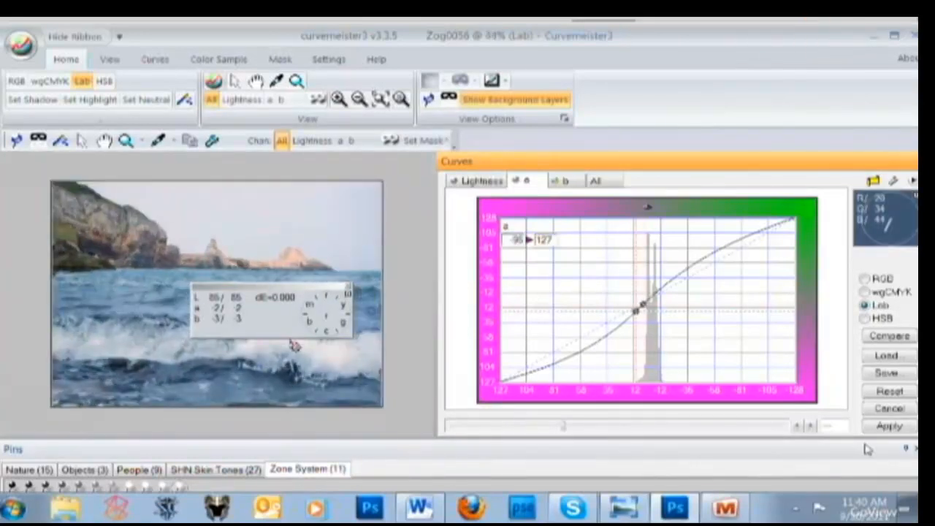
click(889, 427)
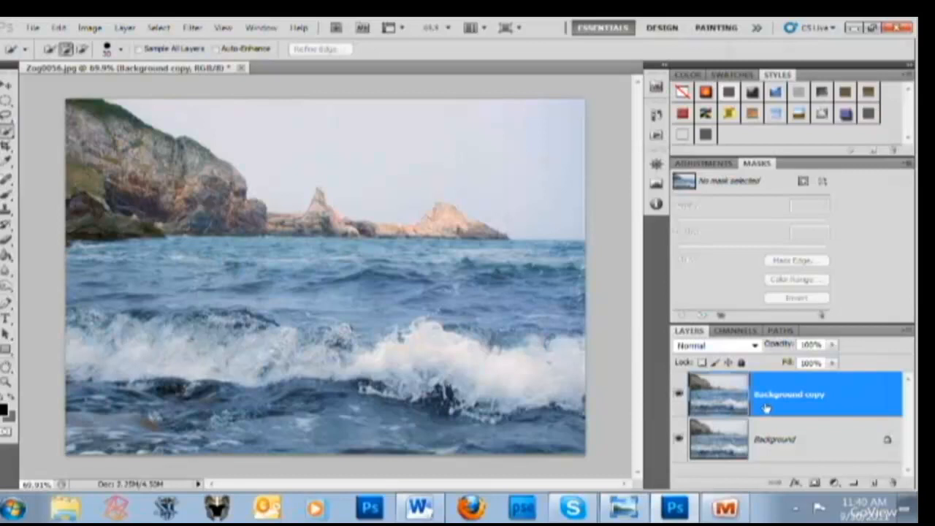
Compare the corrected Background copy with the original layer, and examine the cliff, distant rocks, water and foam up close.
click(677, 396)
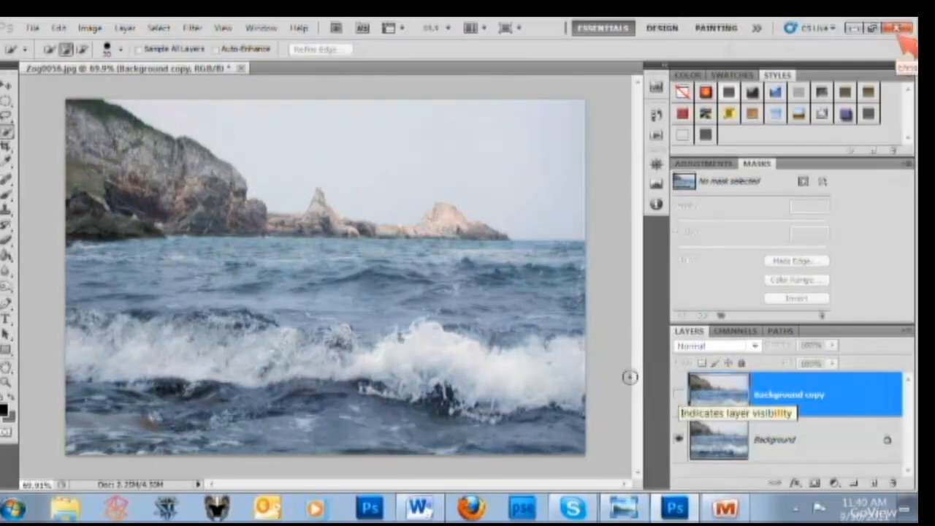
click(677, 396)
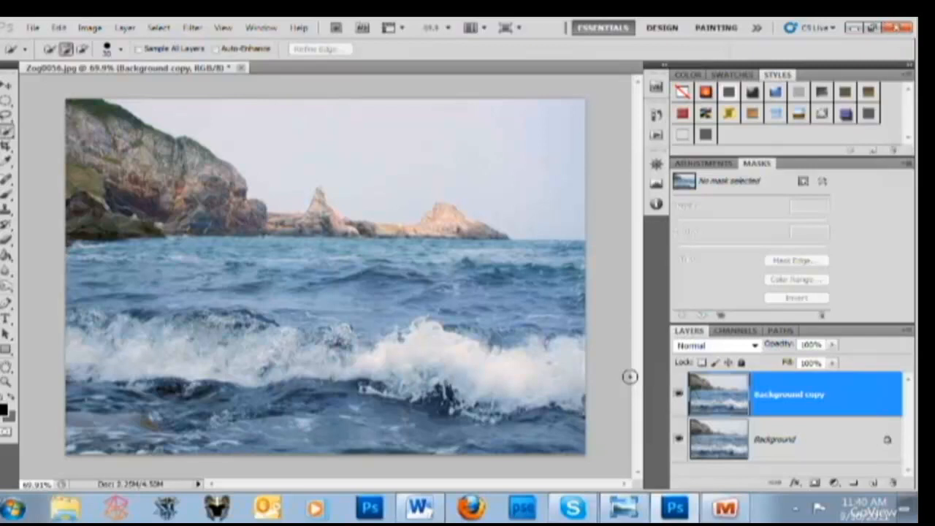
scroll(196, 215, up, 2)
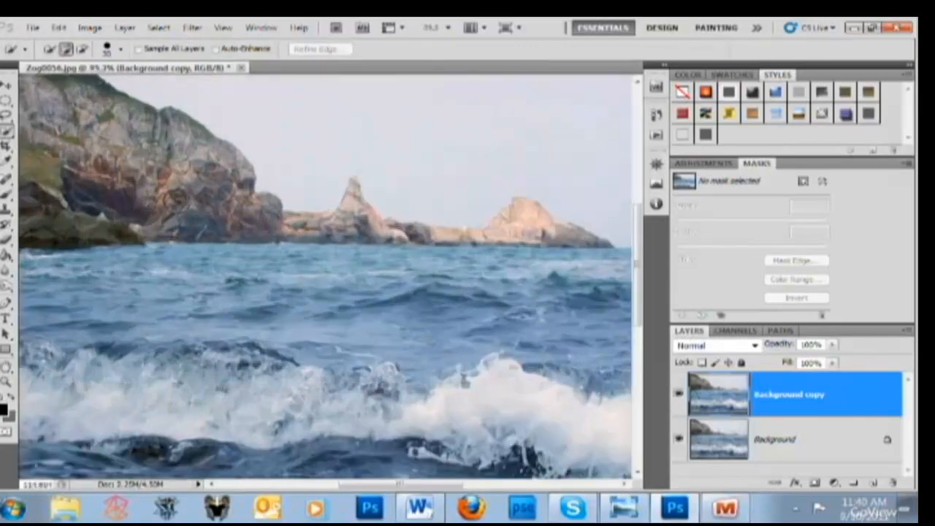
scroll(374, 307, up, 3)
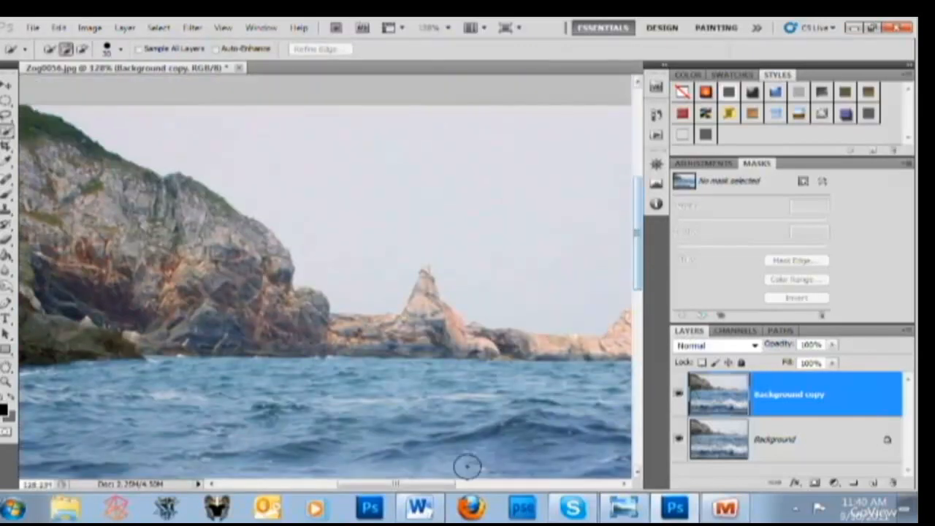
drag(409, 484, 371, 483)
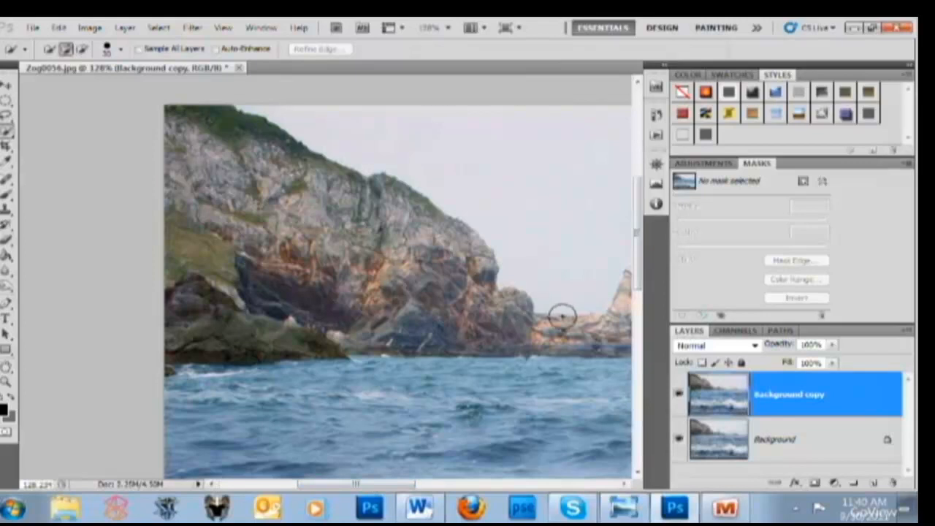
drag(391, 484, 468, 497)
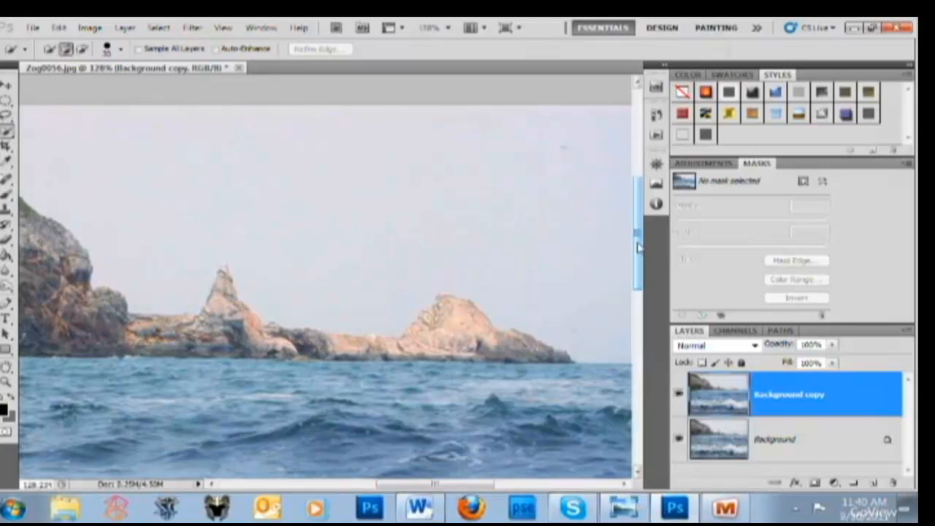
drag(637, 248, 633, 317)
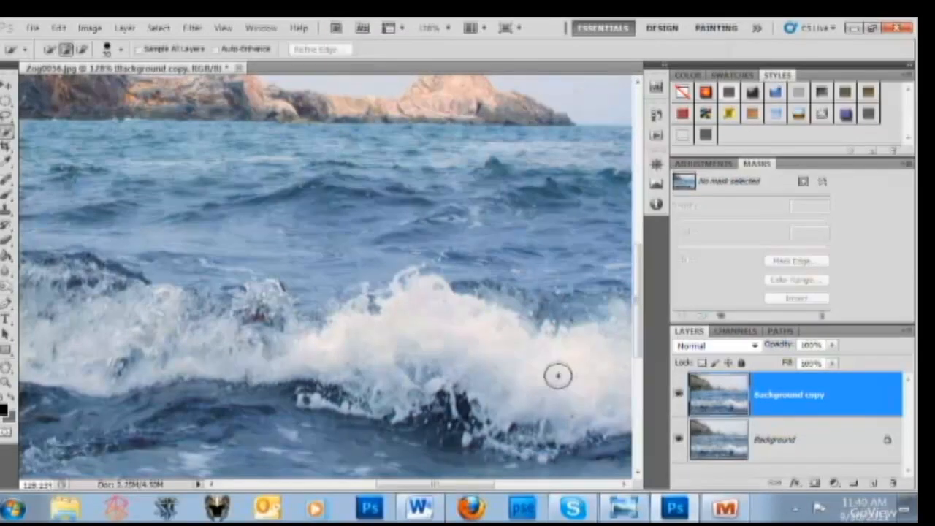
drag(468, 485, 398, 488)
drag(636, 281, 637, 330)
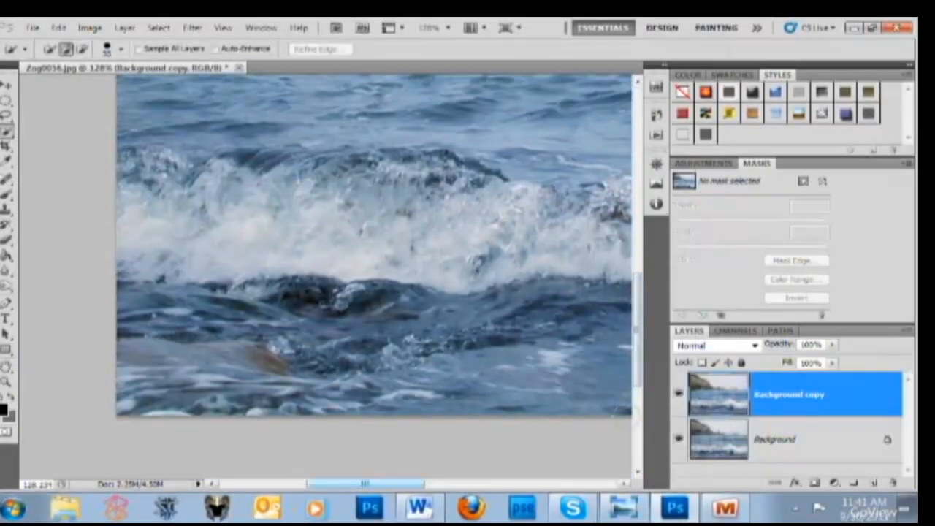
drag(365, 484, 462, 486)
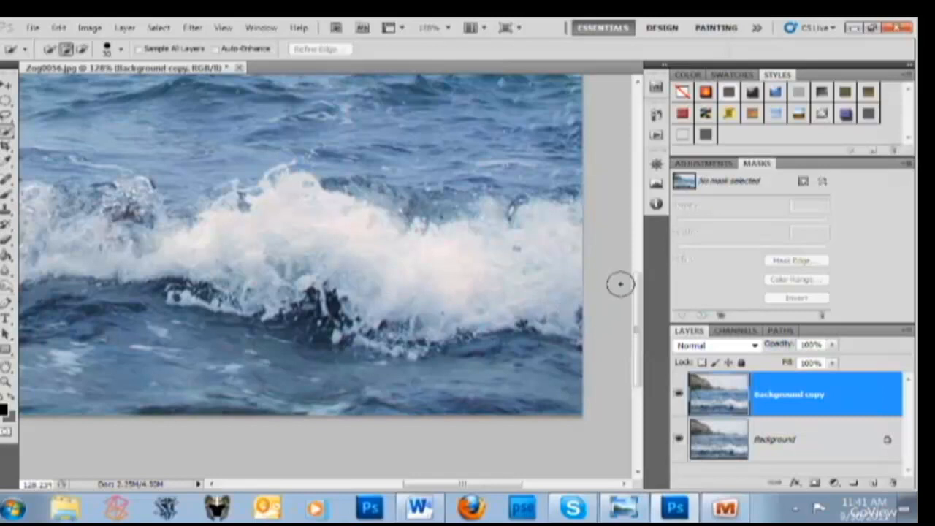
scroll(620, 283, down, 5)
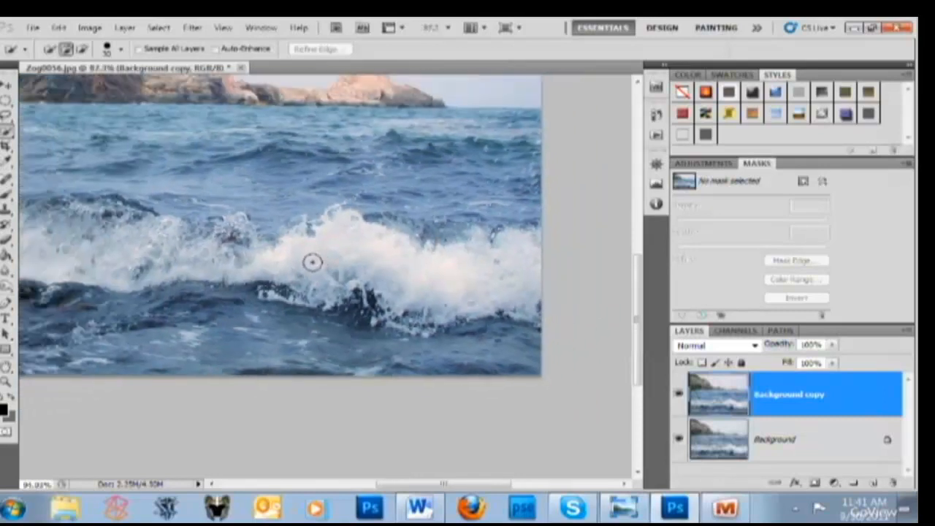
scroll(312, 261, down, 2)
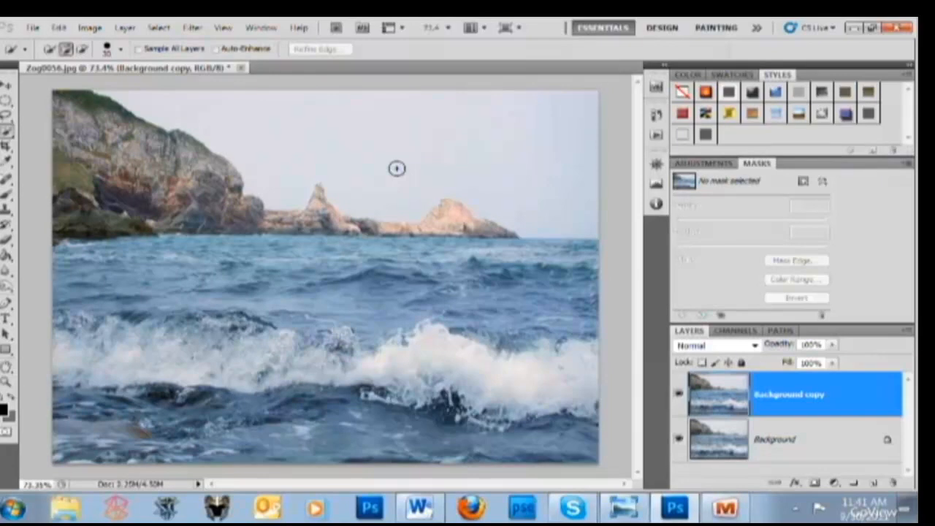
Merge the curve-corrected layer into the Background and duplicate the result as a new layer.
key(ctrl+e)
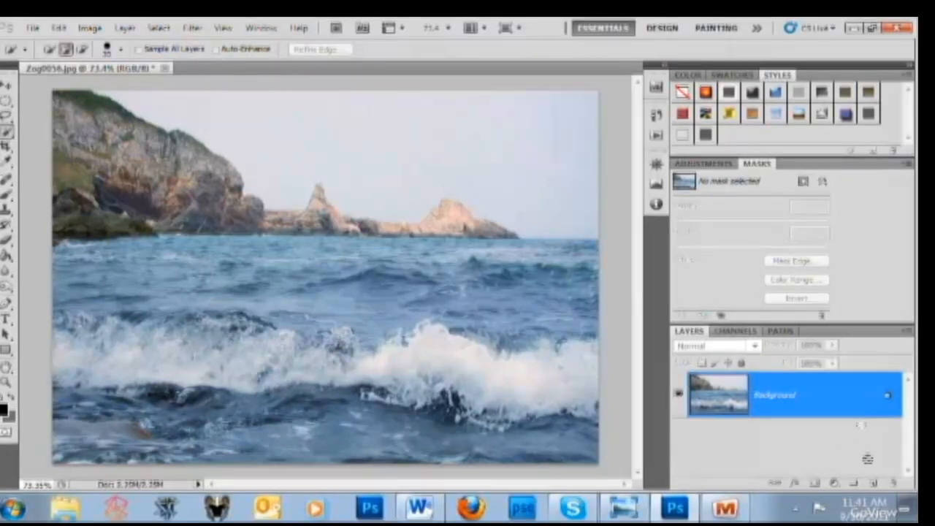
drag(876, 486, 875, 485)
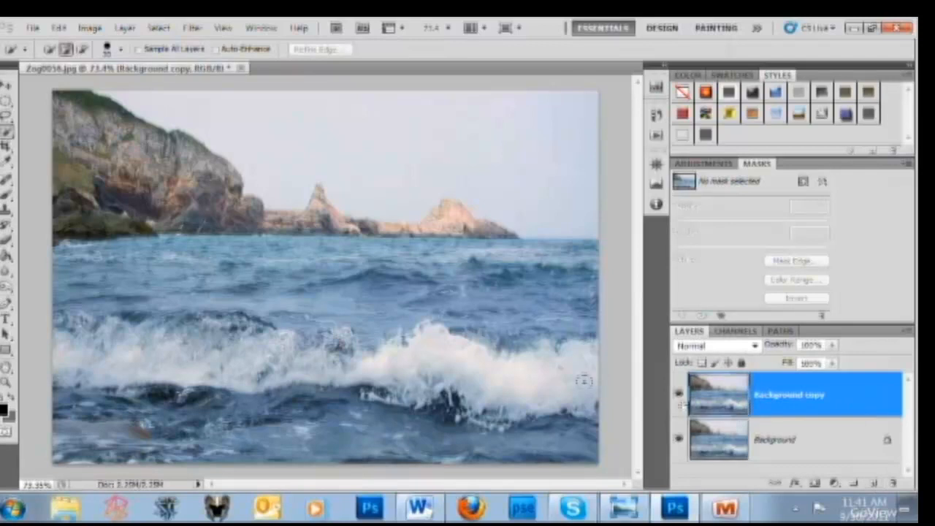
Apply the High Pass filter to the duplicate layer and set its blend mode to Overlay to sharpen the seascape.
click(192, 28)
mouse_move(221, 360)
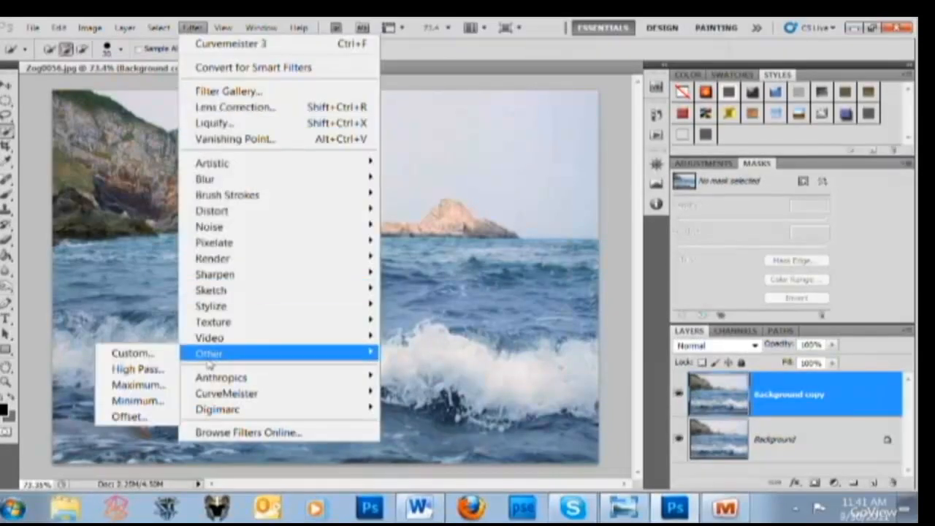
click(172, 372)
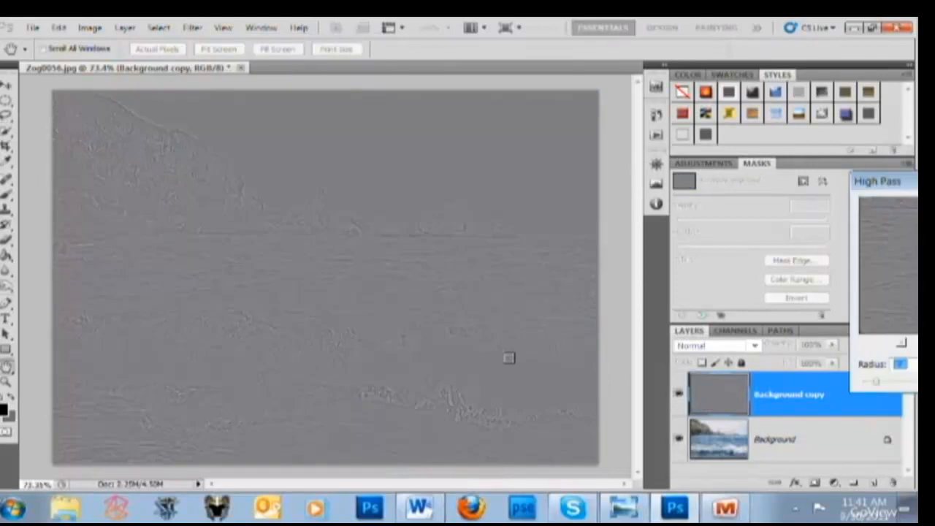
drag(868, 184, 629, 157)
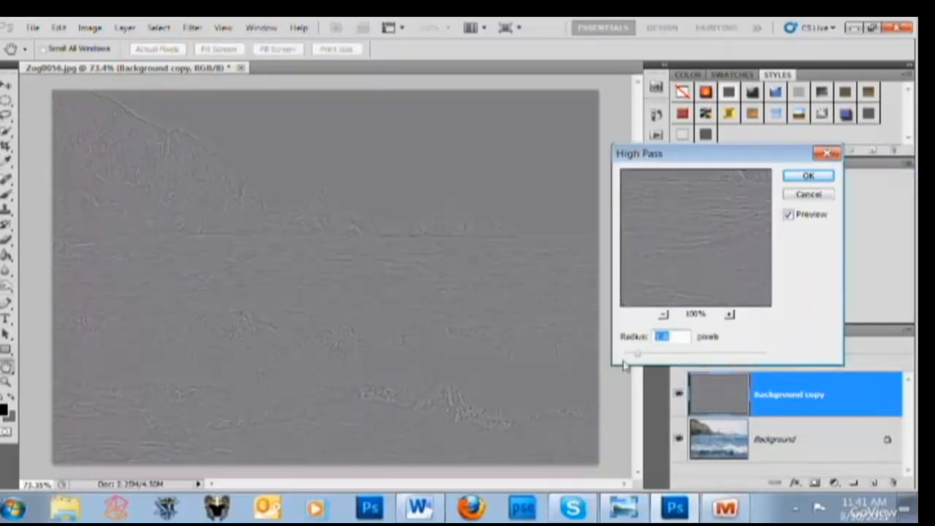
click(807, 175)
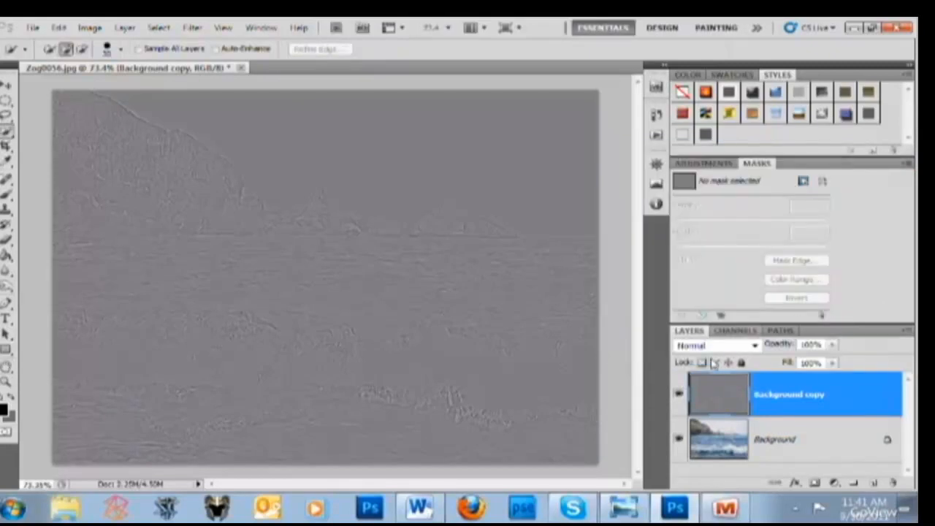
click(754, 346)
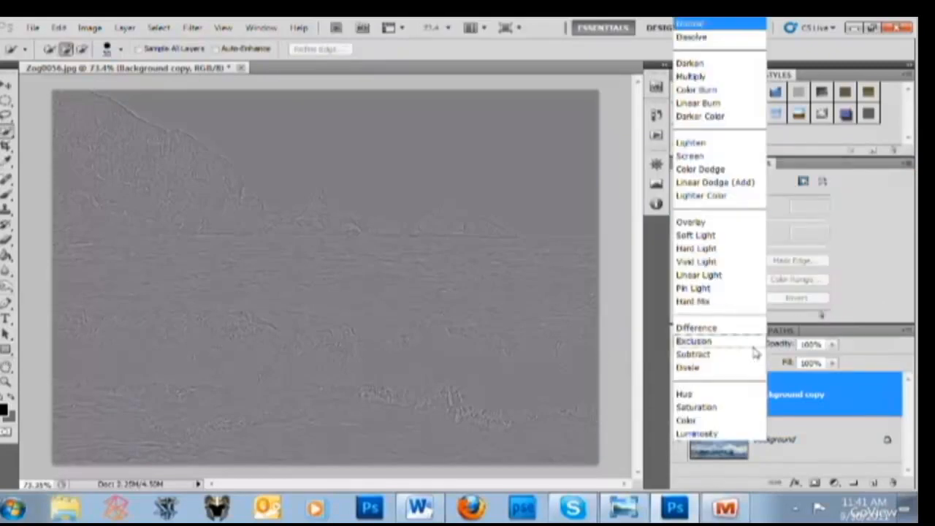
click(747, 222)
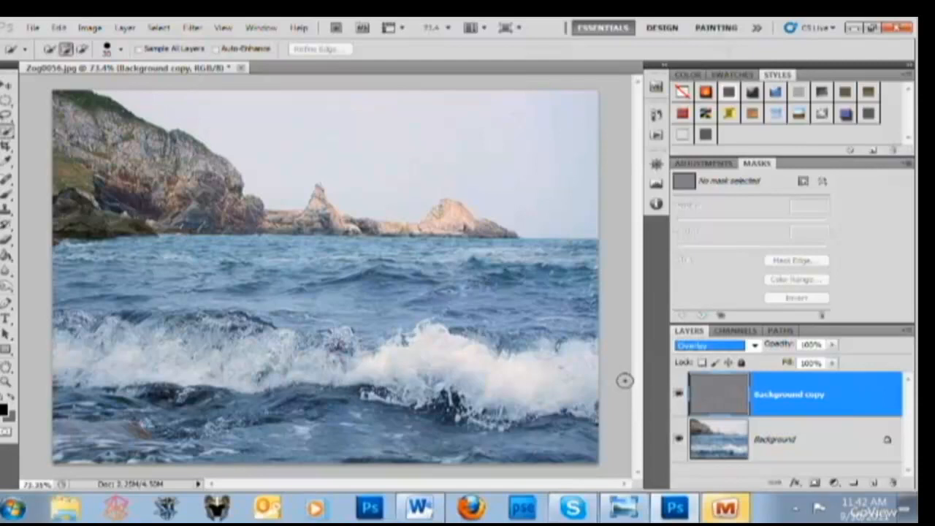
click(716, 511)
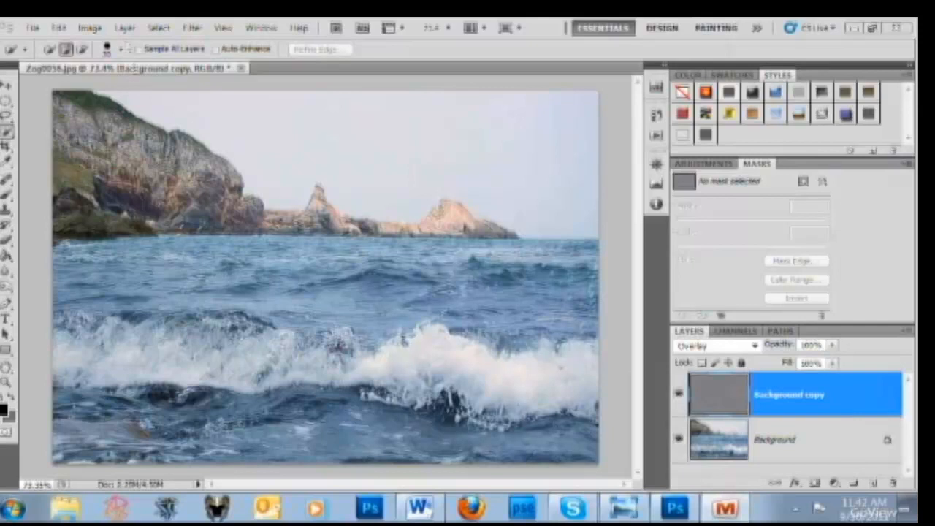
click(101, 36)
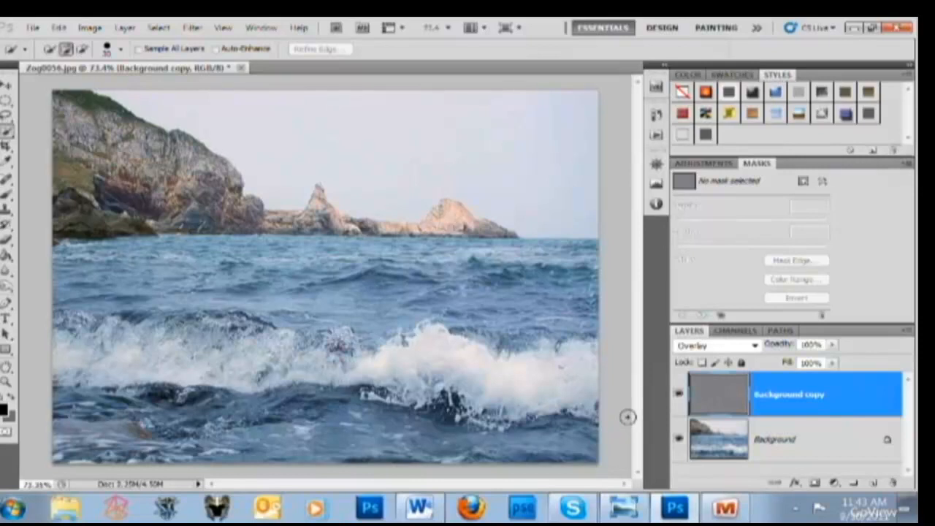
Reduce the seascape to its single Background layer and close the image.
key(Delete)
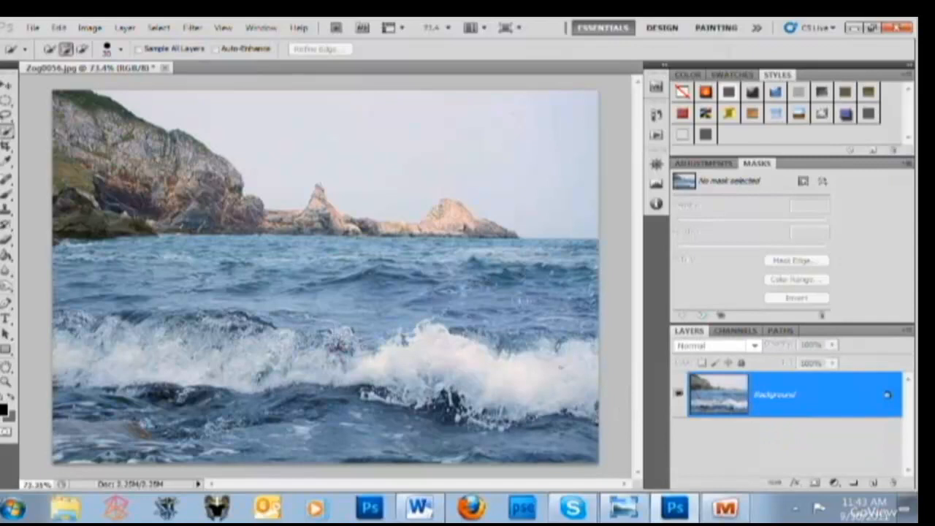
click(167, 68)
click(451, 211)
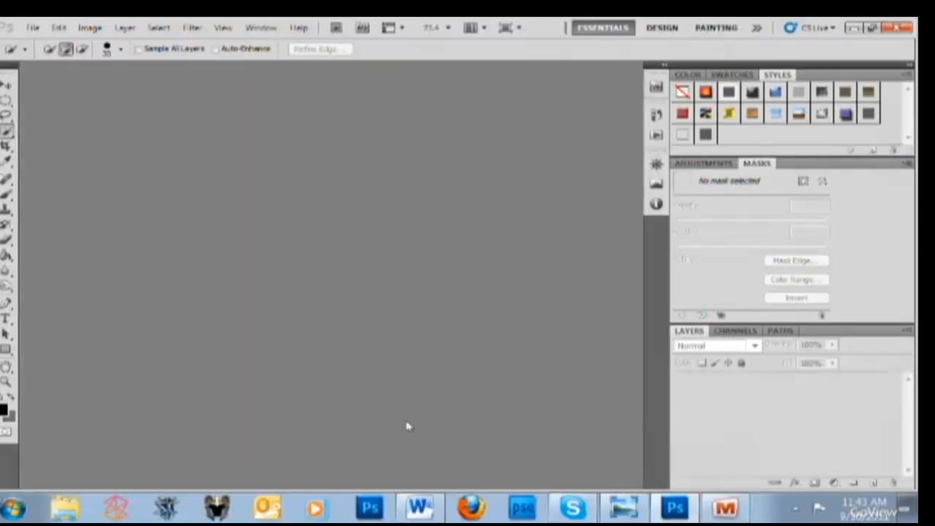
Open the image Chaco Canyon for Curvemeister Class.jpg from the Conf Call folder.
click(40, 28)
click(73, 39)
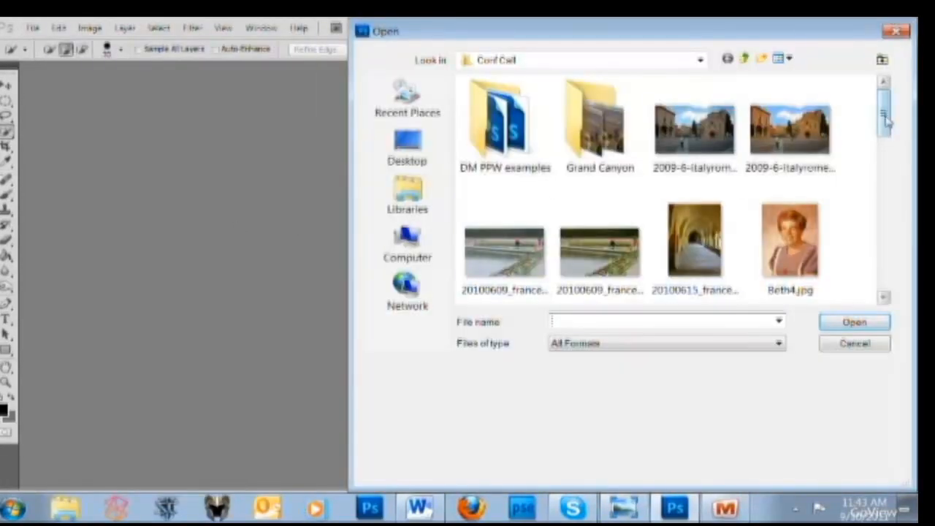
drag(885, 121, 887, 172)
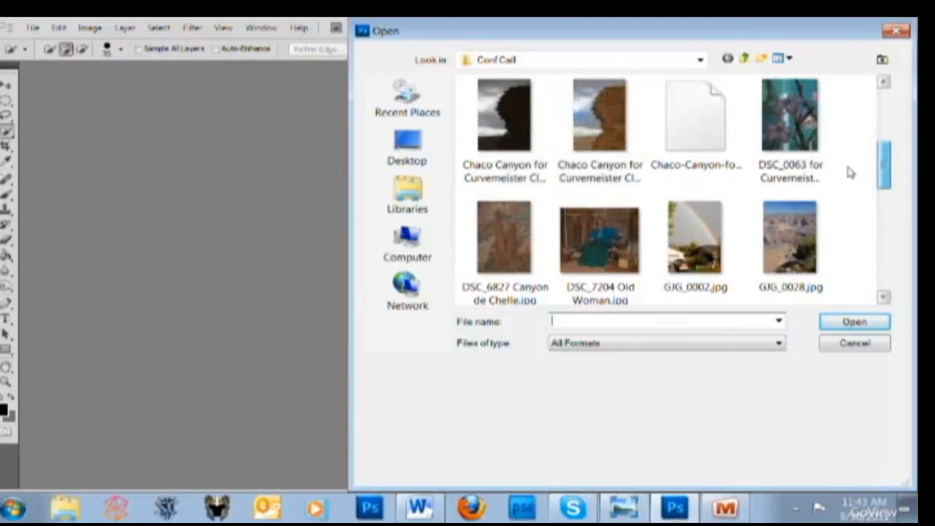
click(500, 139)
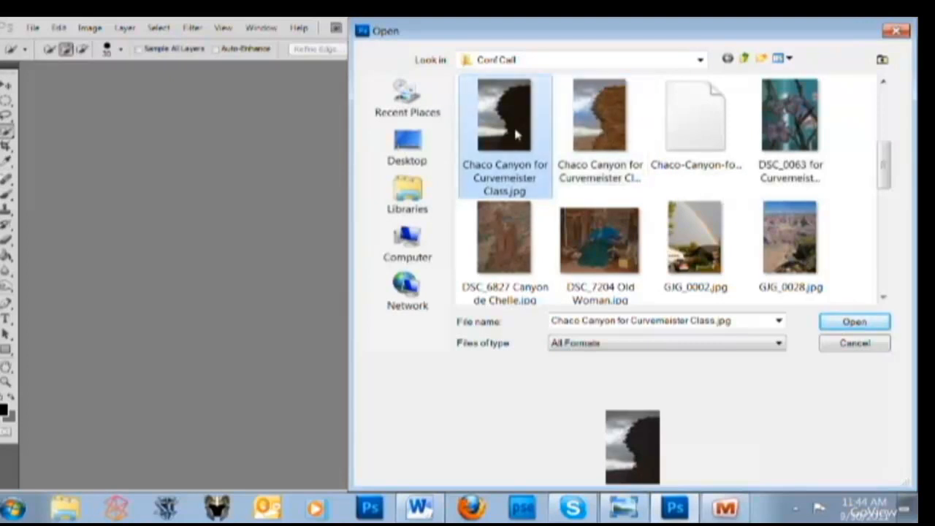
double_click(511, 142)
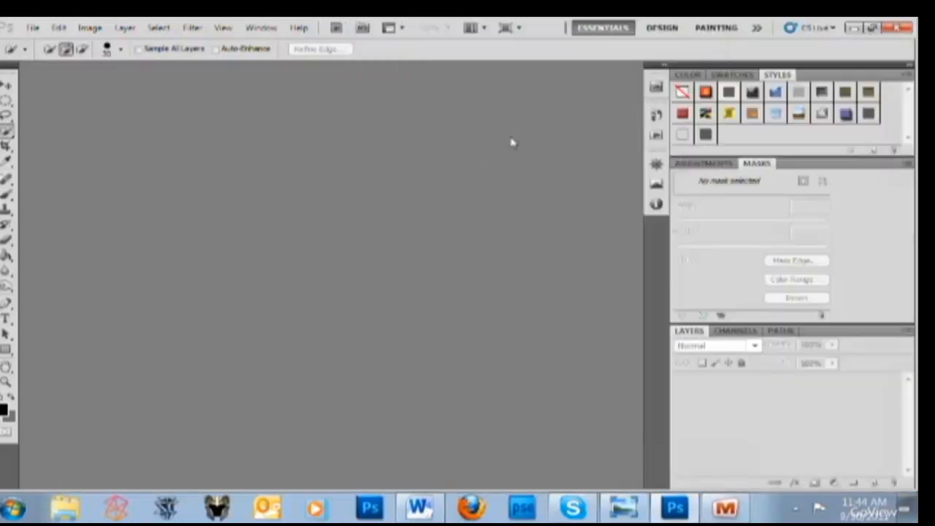
Open the image Chaco Canyon for Curvemeister ClassGG.jpg from the Conf Call folder.
click(32, 27)
click(81, 43)
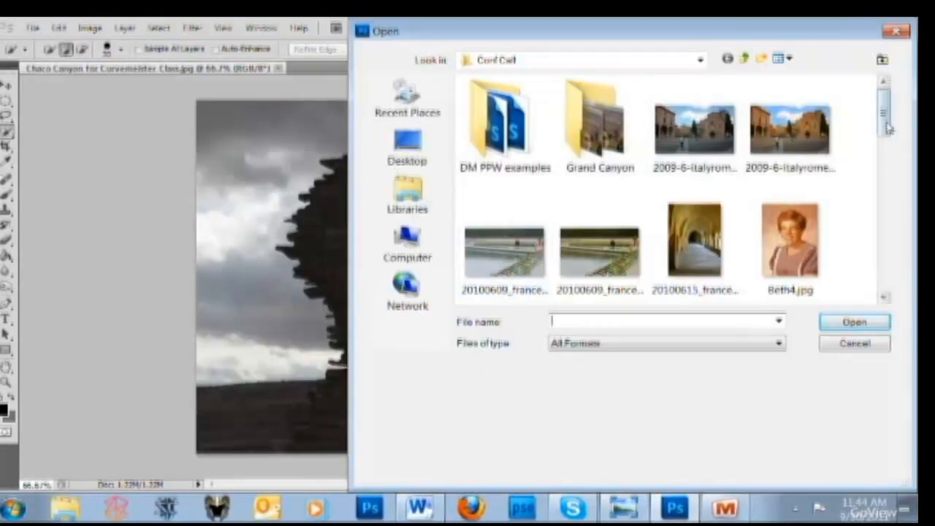
scroll(888, 127, down, 2)
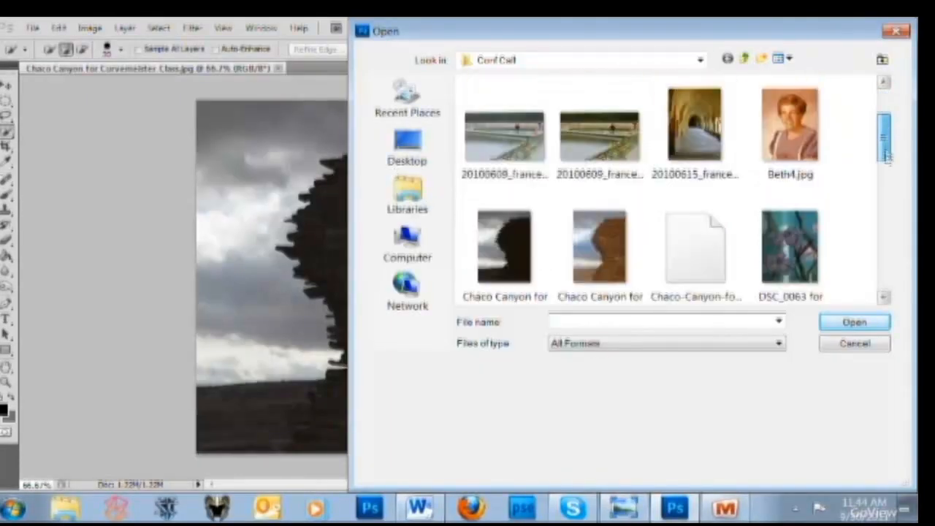
click(598, 200)
click(844, 327)
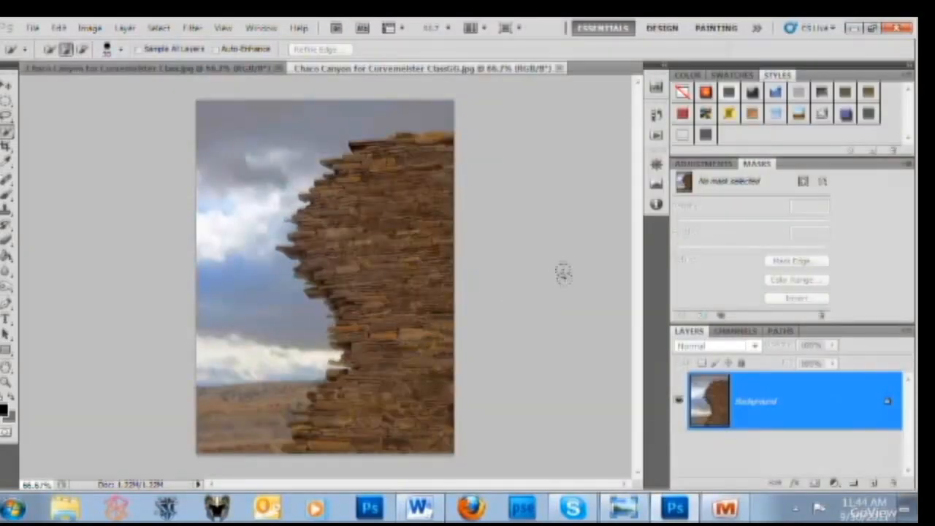
Switch back to the dark Chaco Canyon for Curvemeister Class.jpg image and duplicate its Background layer.
click(229, 69)
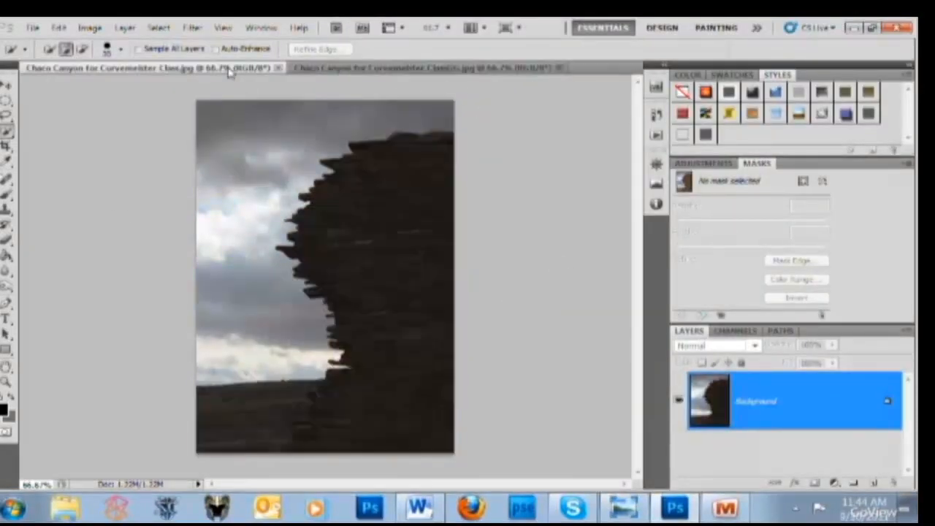
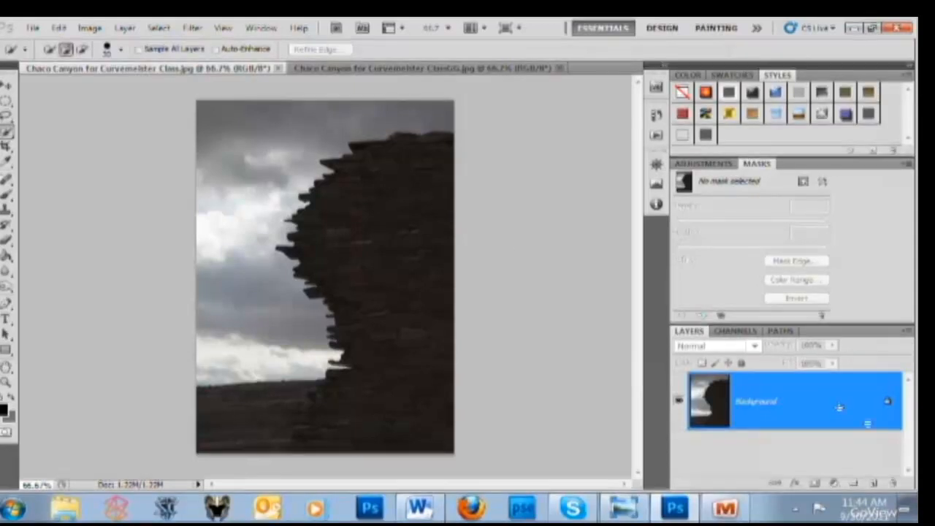
drag(839, 407, 873, 482)
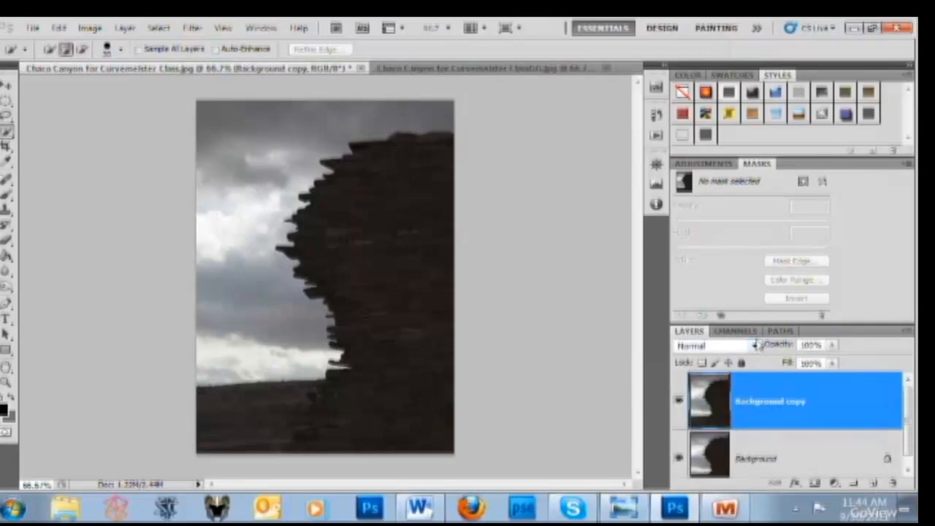
Compare the Red, Green and Blue channels of the duplicate layer for shadow detail in the stone wall.
click(735, 331)
click(774, 426)
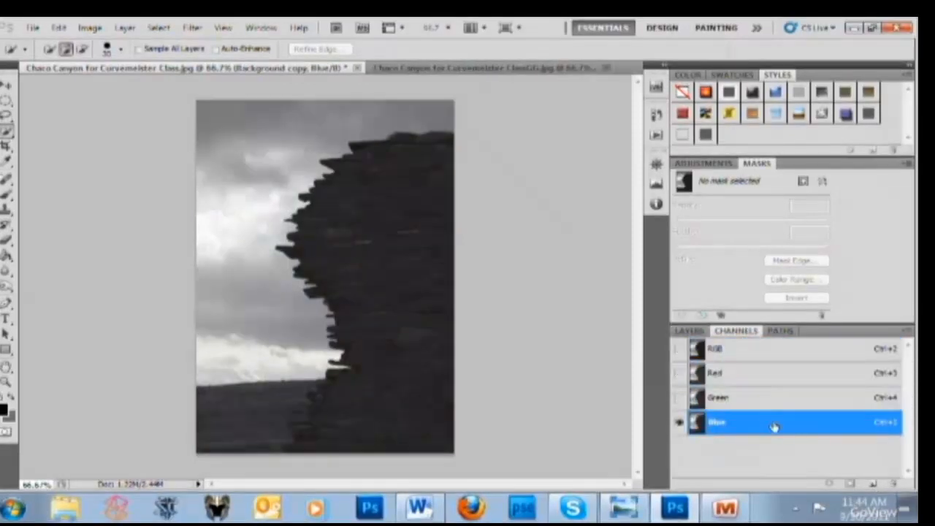
click(776, 400)
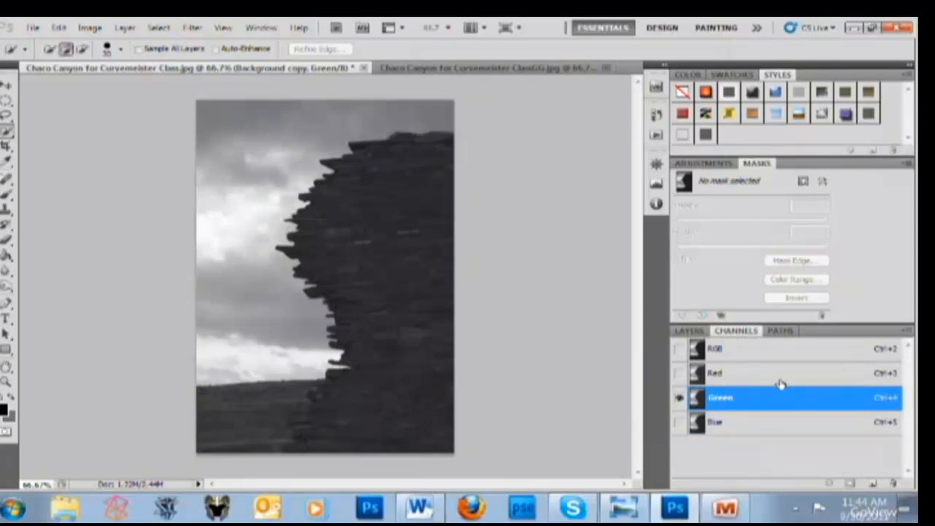
click(779, 380)
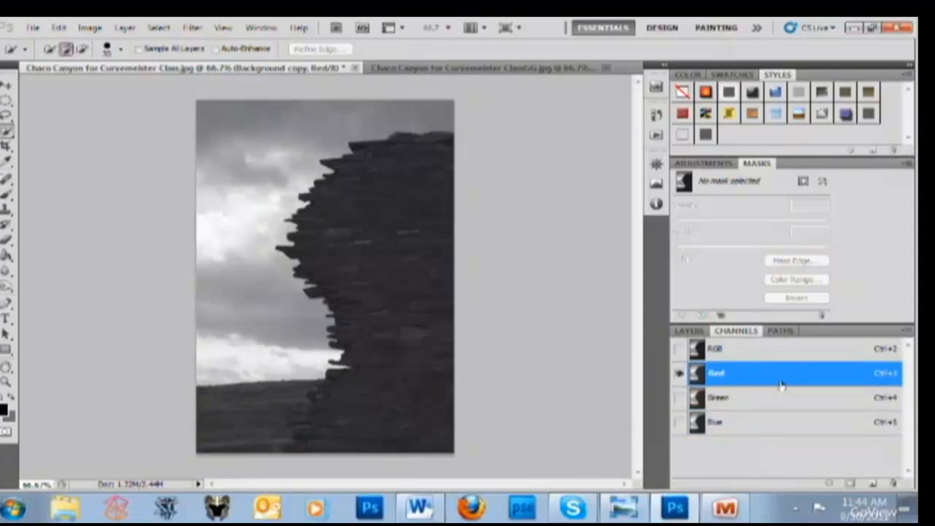
click(774, 424)
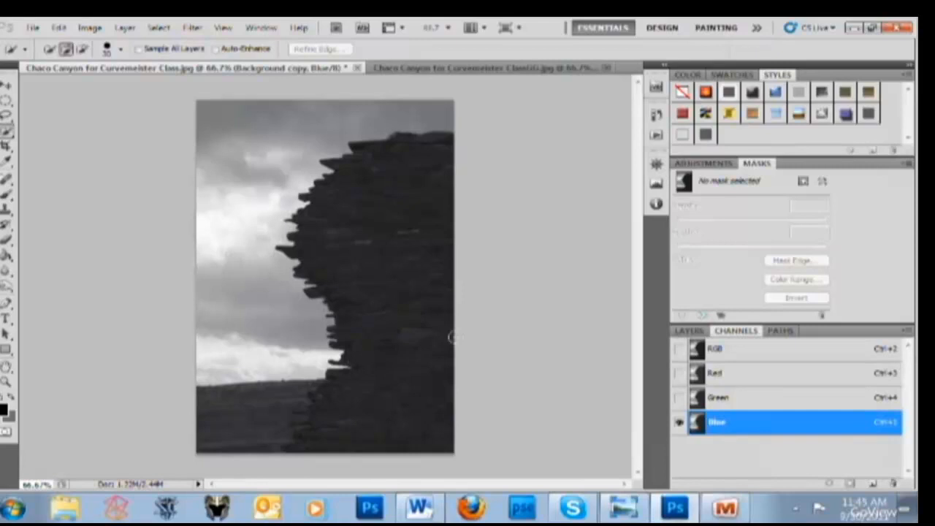
click(745, 403)
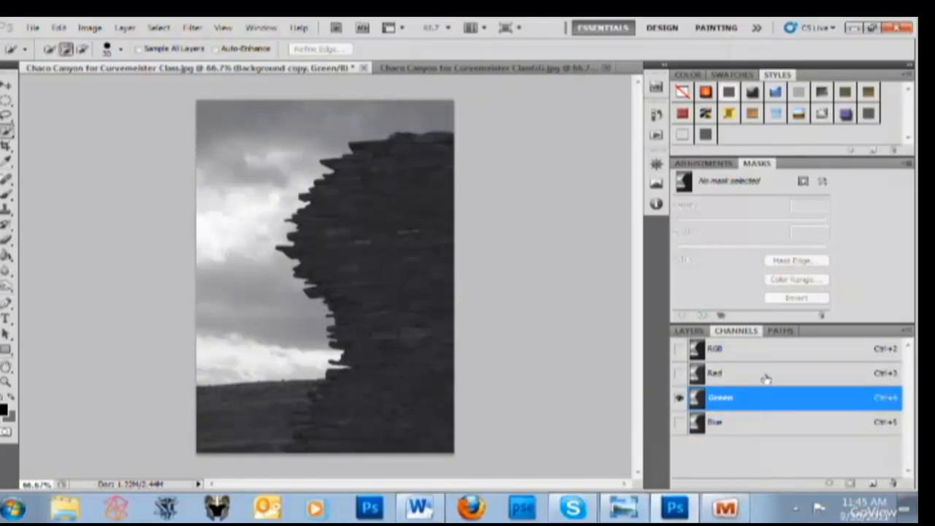
click(765, 378)
click(766, 397)
click(773, 428)
Use Curvemeister 3 on the Red channel alone to move its black point to input 13, output 0, and apply the curve.
click(770, 380)
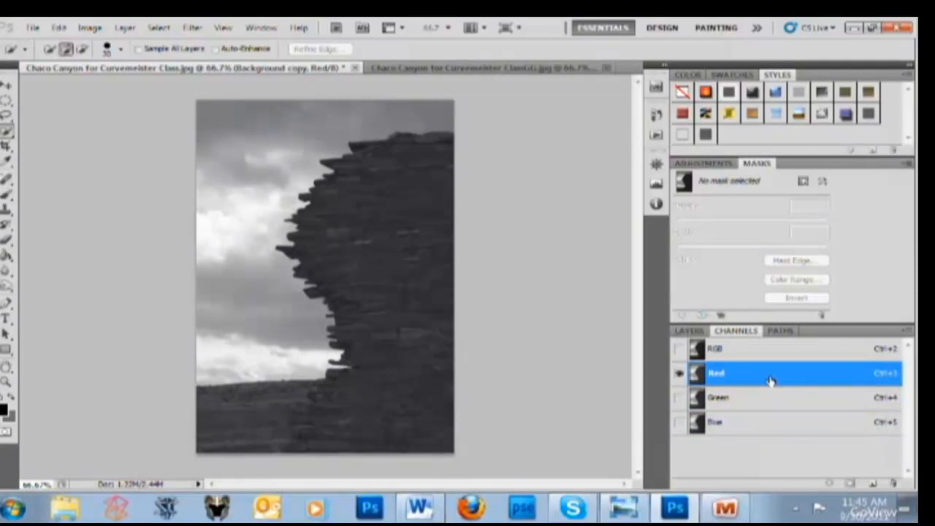
click(192, 28)
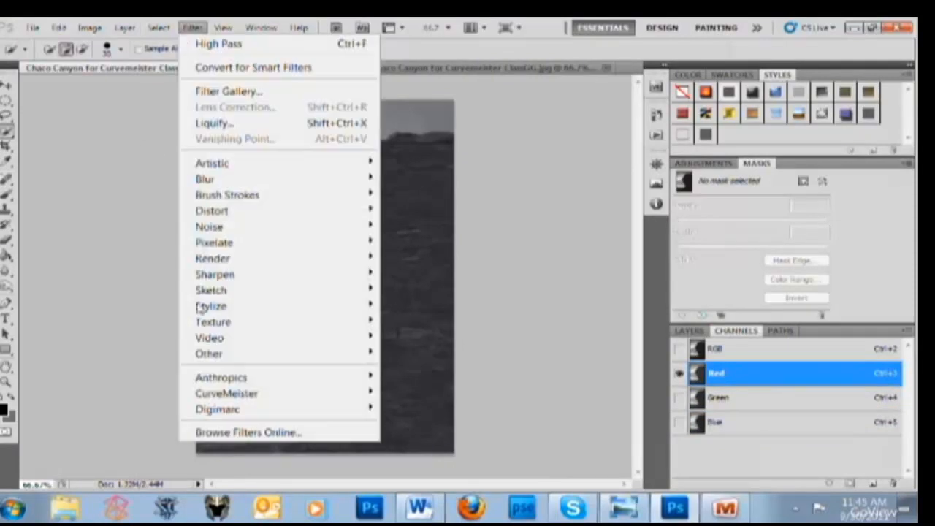
mouse_move(212, 393)
click(156, 394)
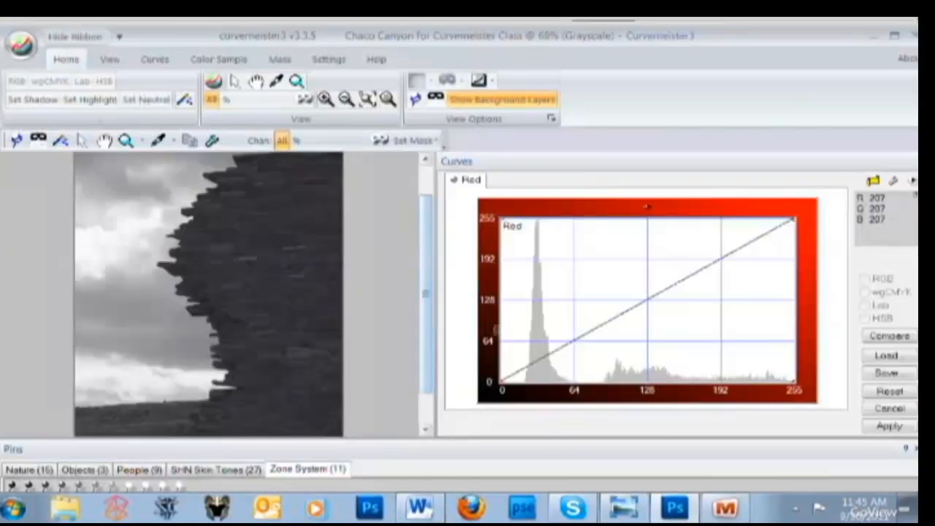
drag(510, 333, 521, 333)
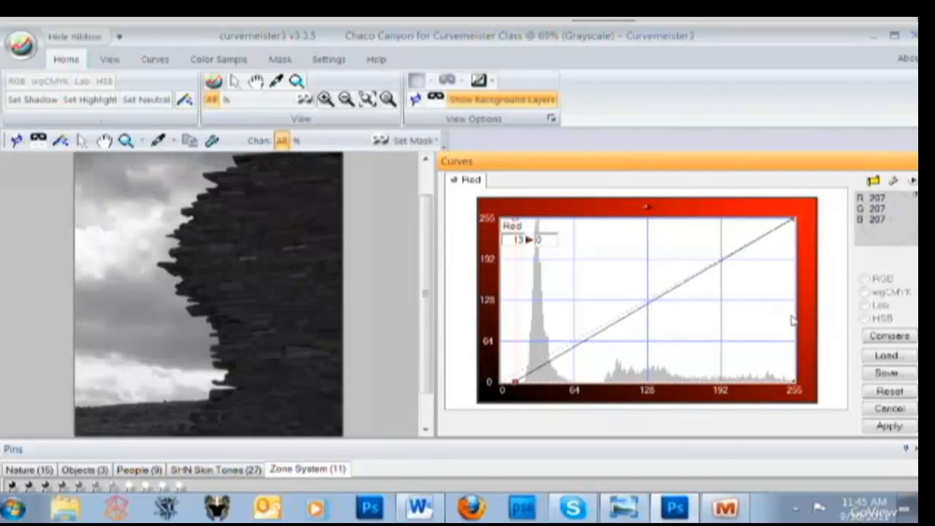
drag(795, 319, 807, 324)
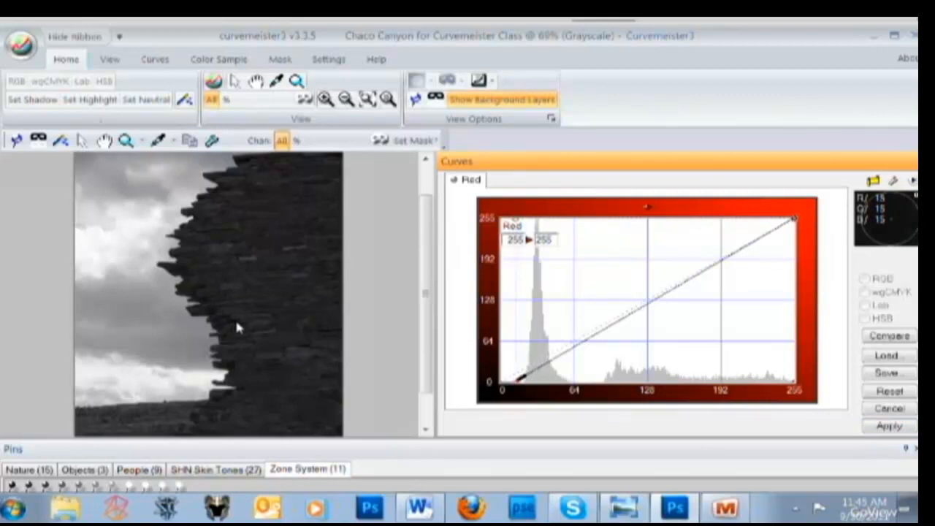
click(887, 427)
Use Curvemeister 3 on the Green channel alone to move its black point to input 10, output 0, and apply the curve.
click(721, 398)
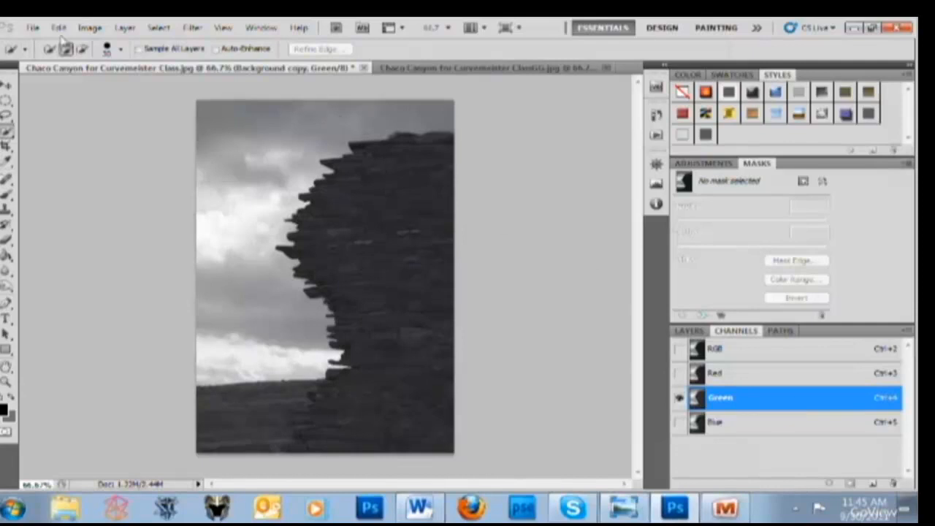
click(192, 27)
mouse_move(226, 393)
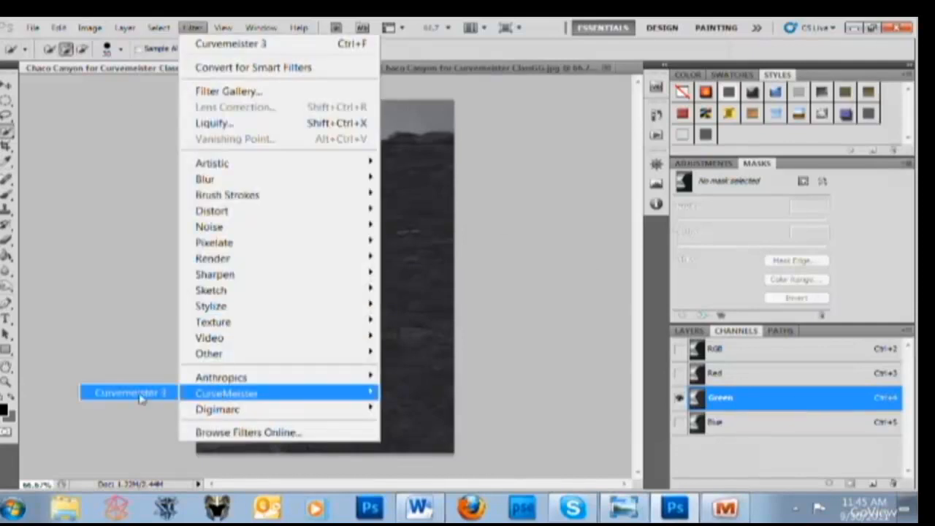
click(142, 396)
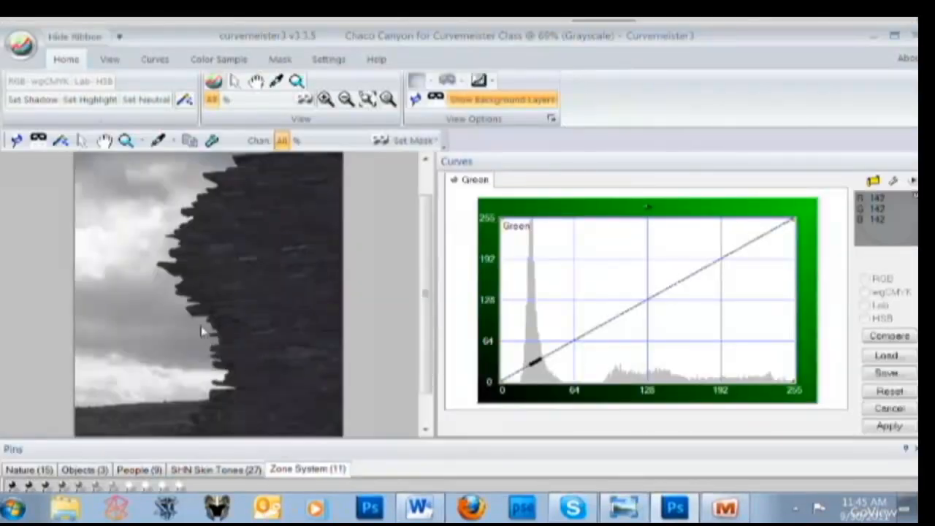
scroll(205, 329, up, 3)
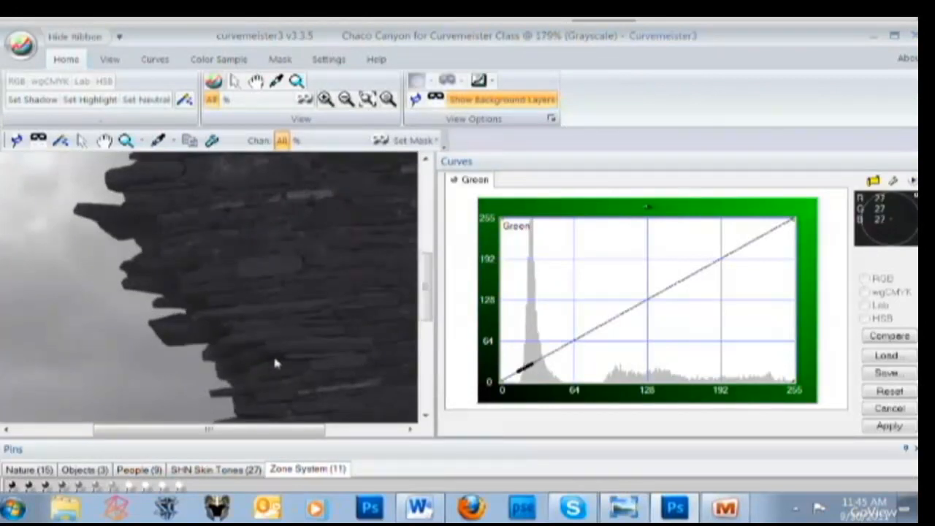
click(513, 329)
mouse_move(513, 329)
mouse_down()
mouse_move(521, 334)
mouse_move(513, 327)
mouse_up()
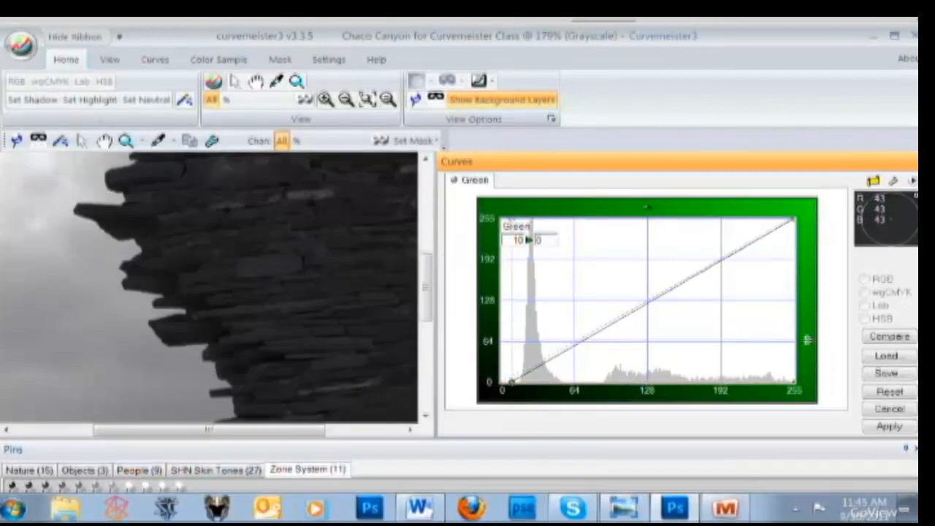
click(806, 340)
mouse_move(803, 340)
mouse_down()
mouse_move(791, 335)
mouse_move(807, 336)
mouse_up()
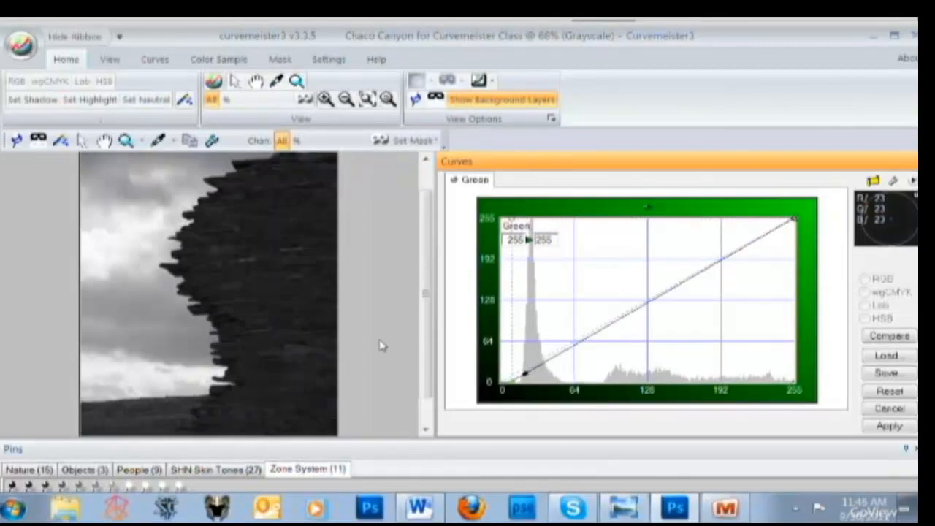
scroll(393, 345, down, 1)
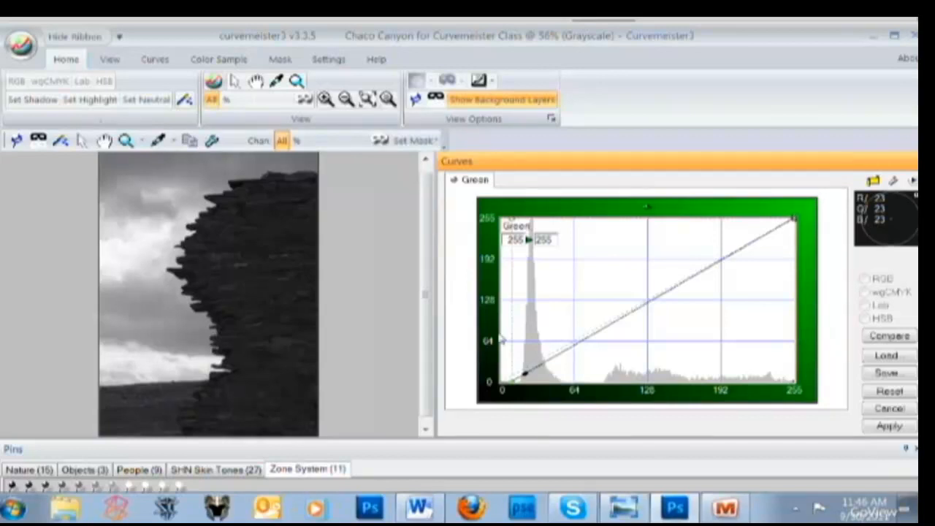
drag(512, 334, 521, 343)
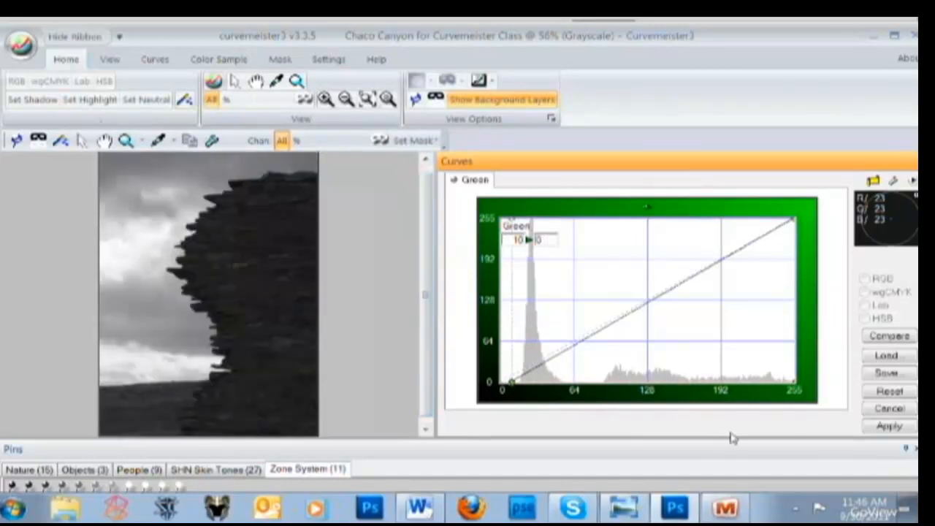
click(869, 428)
Compare the adjusted Red and Green channels with the Blue channel.
click(765, 375)
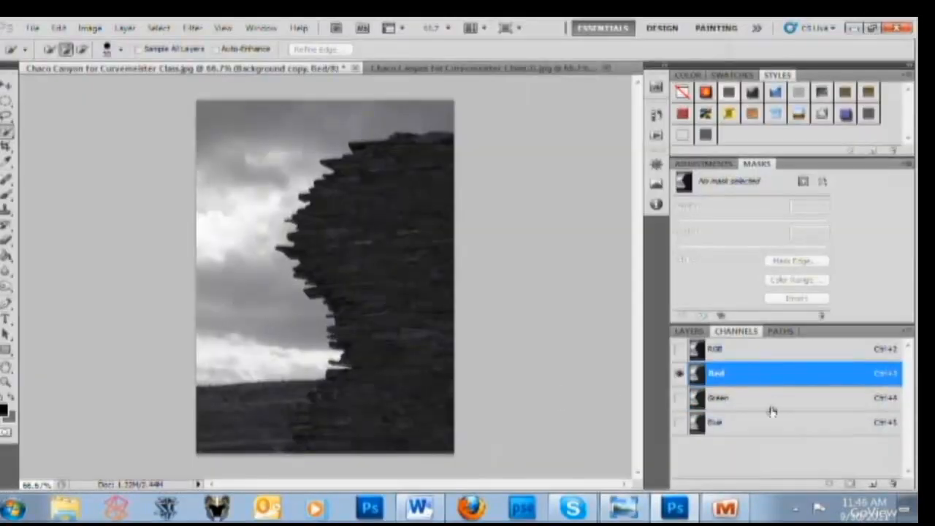
click(772, 401)
click(774, 431)
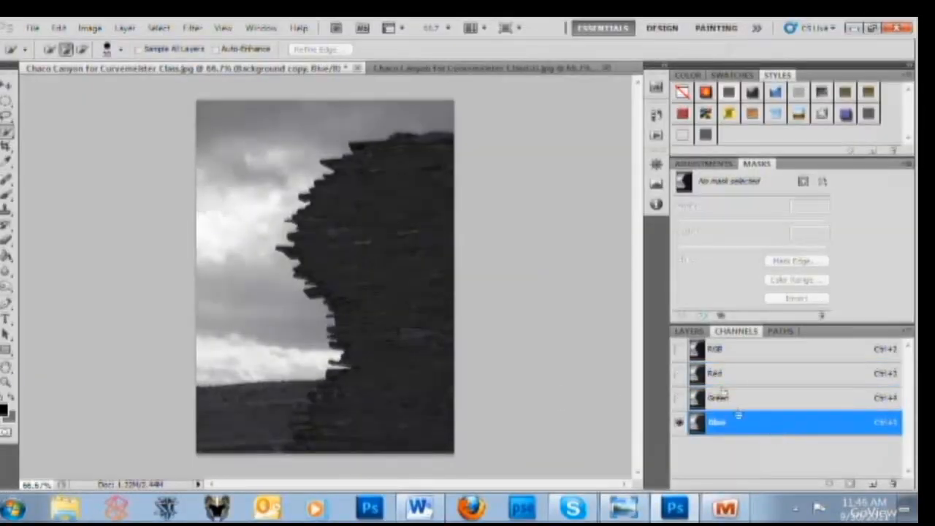
shift+click(762, 373)
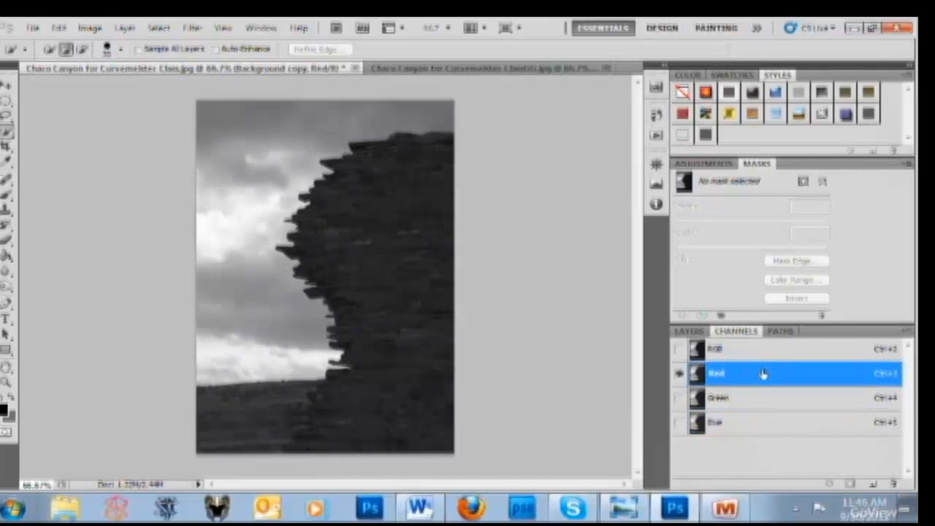
click(764, 402)
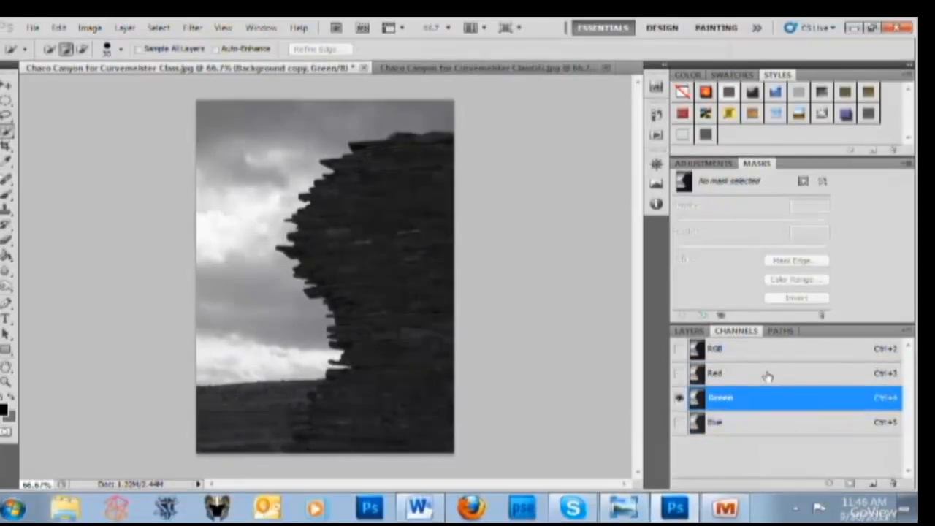
click(767, 375)
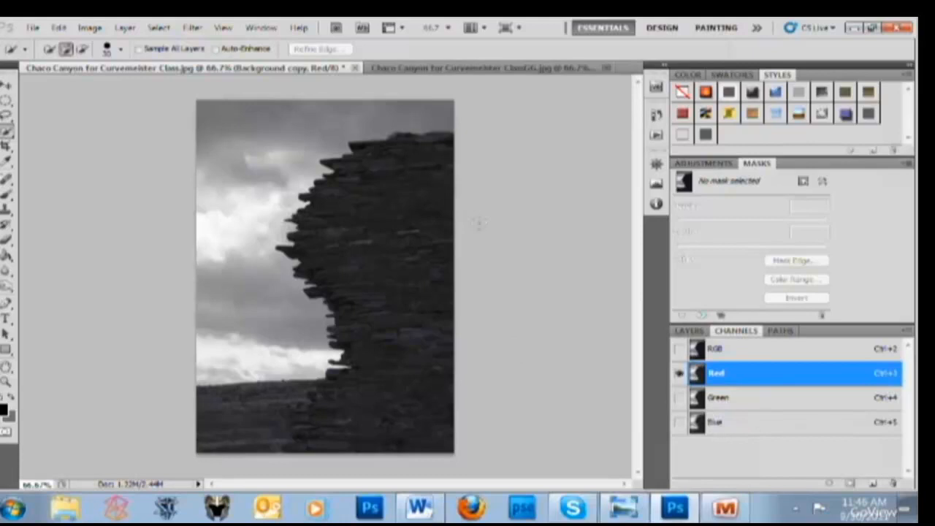
click(690, 331)
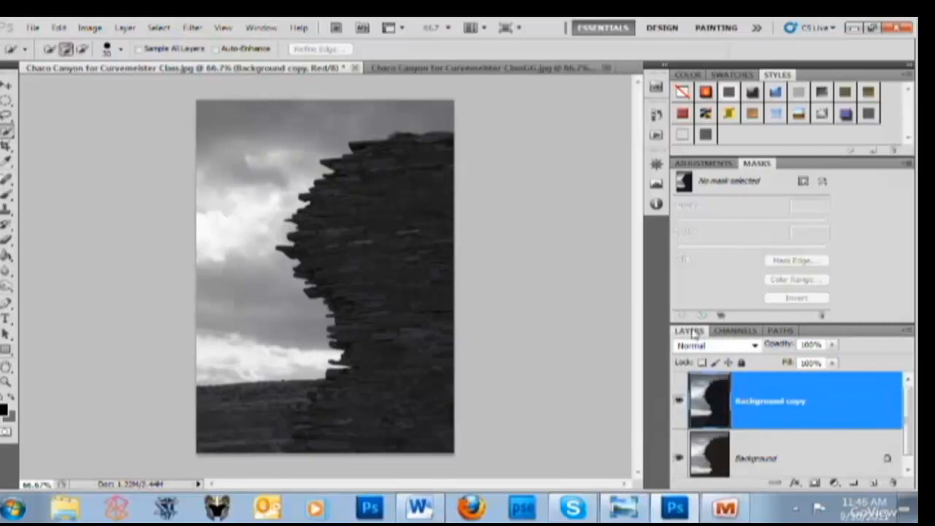
click(193, 27)
mouse_move(212, 393)
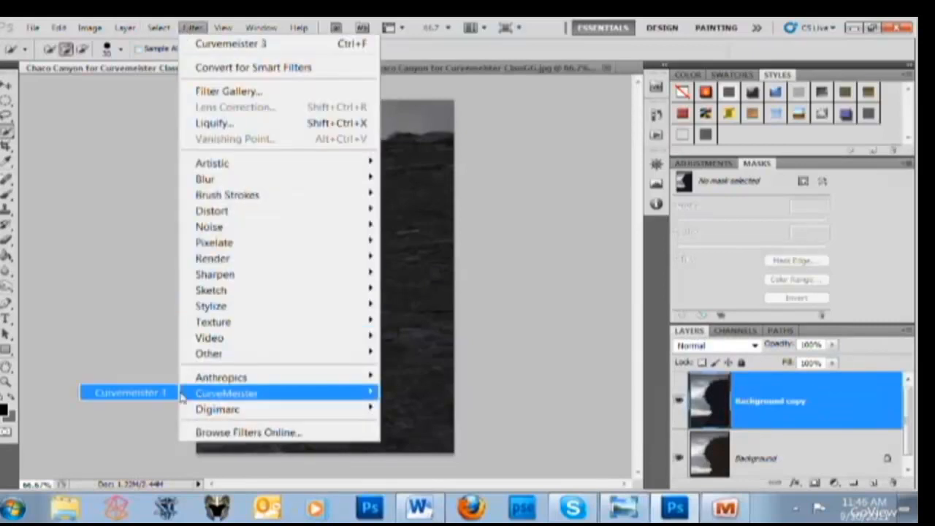
click(157, 398)
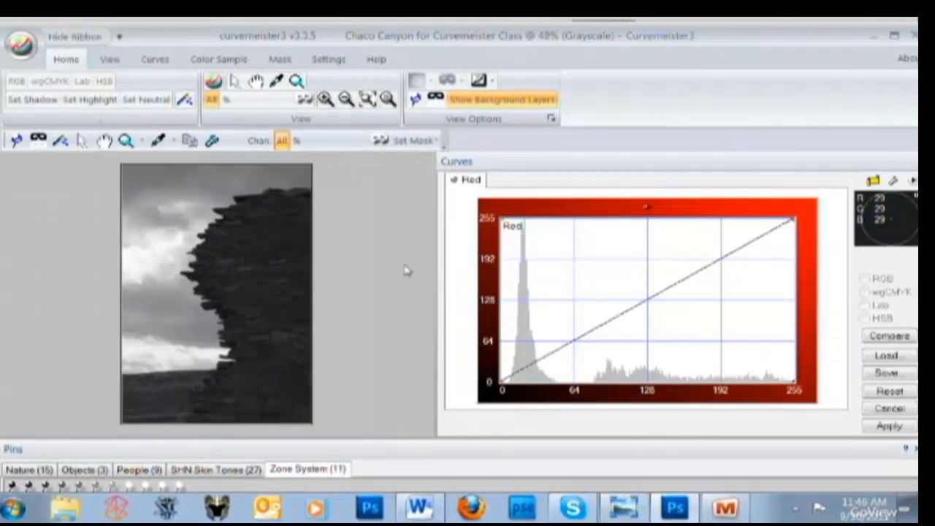
click(890, 409)
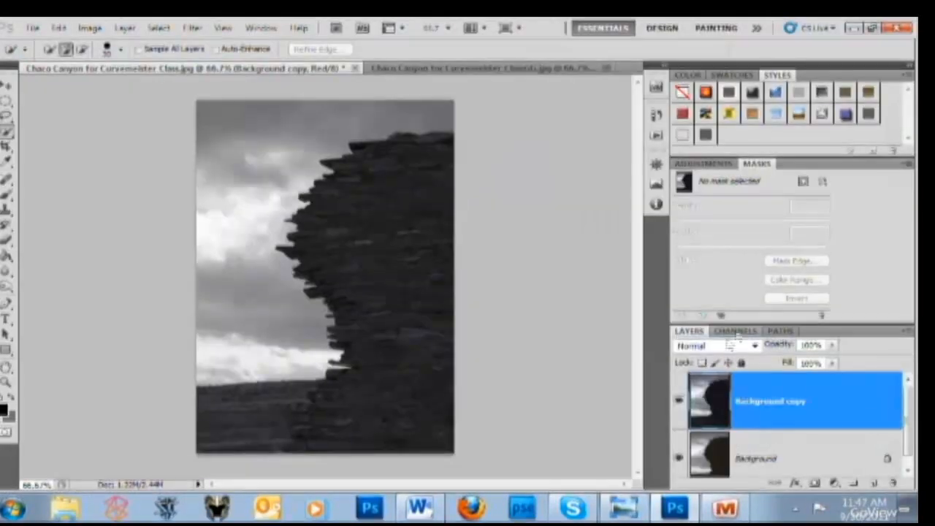
Switch from the Red channel back to the full RGB composite of the Background copy layer.
click(736, 332)
click(766, 357)
click(689, 331)
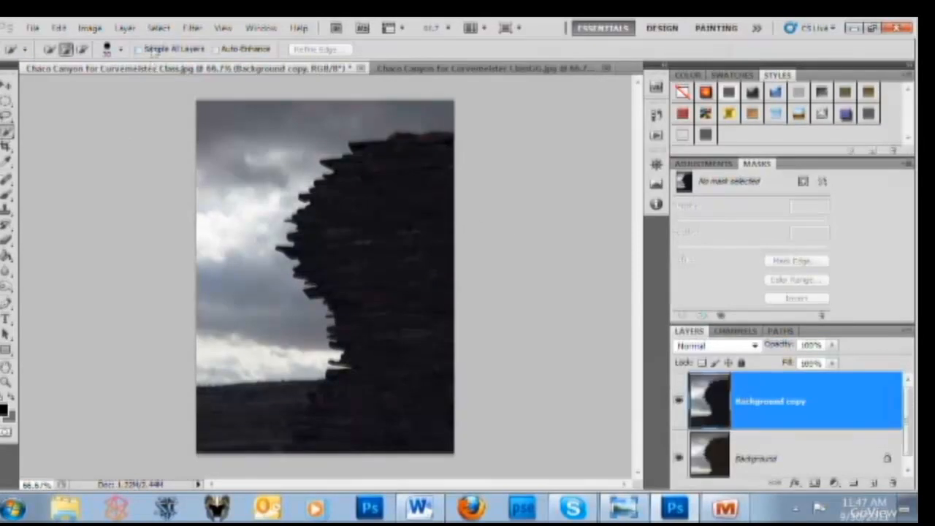
Bring the full RGB image into Curvemeister 3, show its Red curve and compare the individual channel views.
click(192, 27)
mouse_move(219, 393)
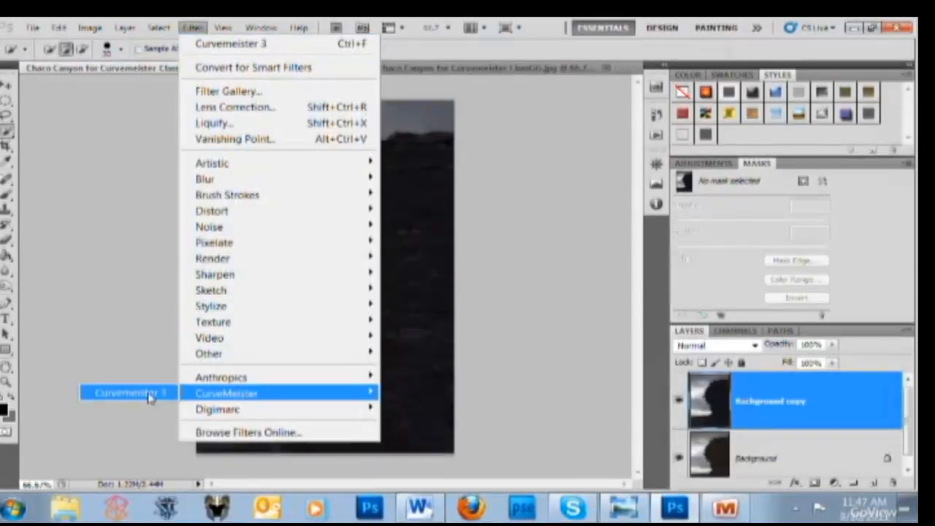
click(150, 394)
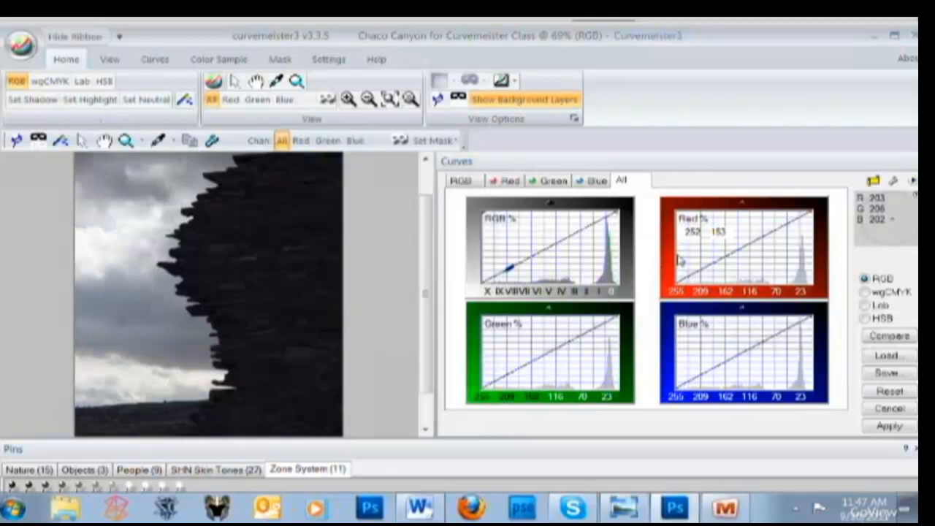
click(509, 184)
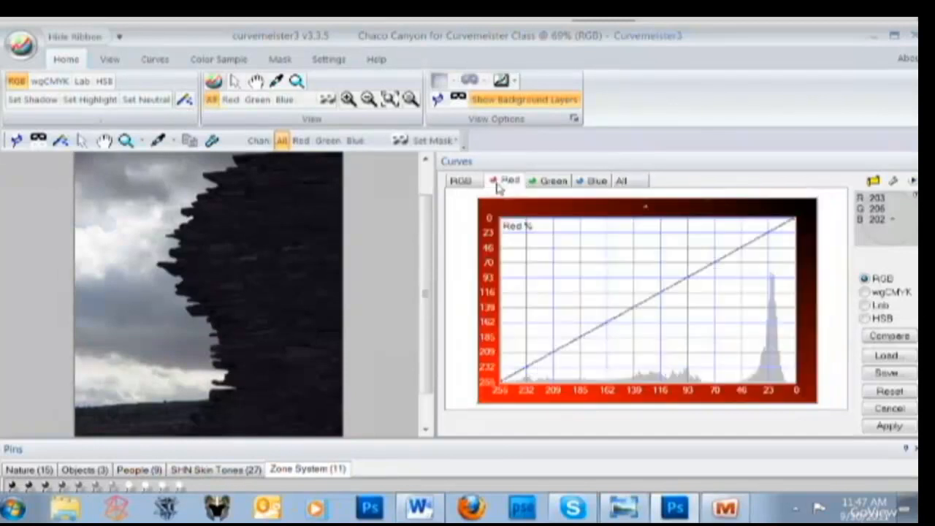
click(301, 141)
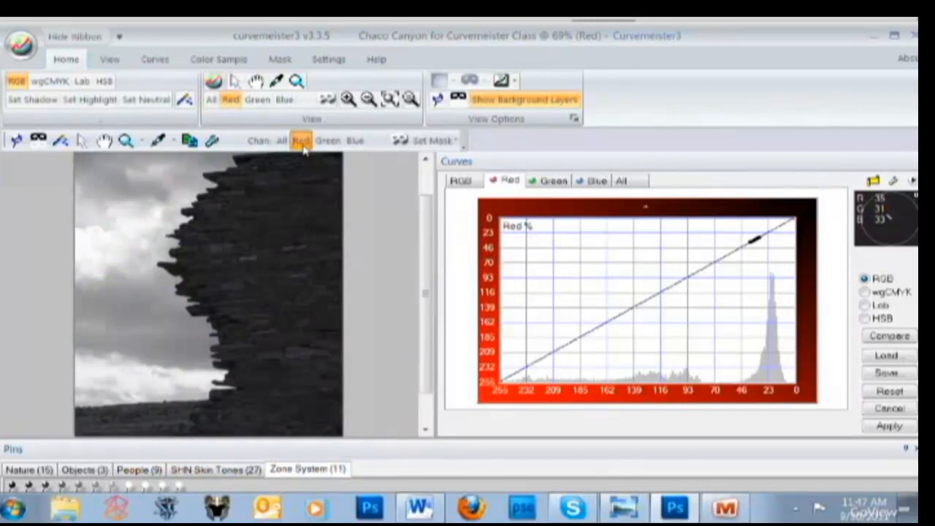
click(328, 141)
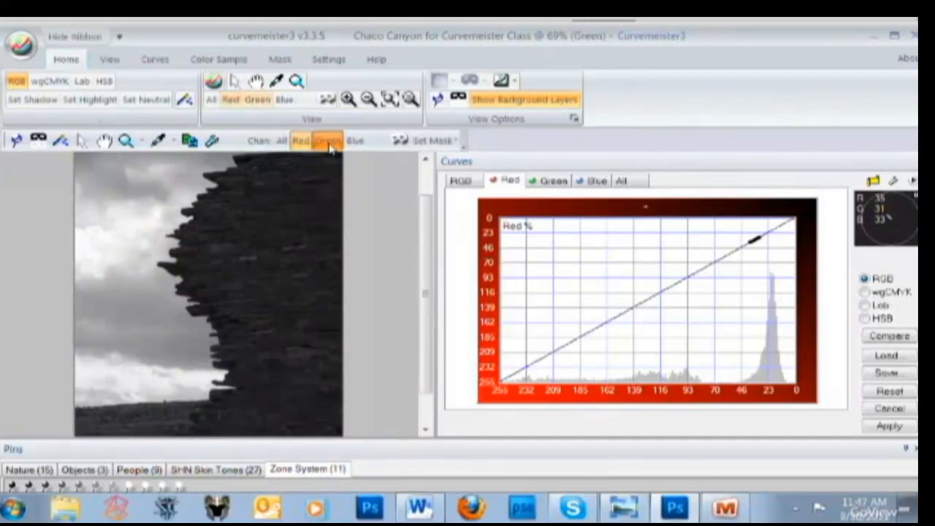
click(355, 141)
click(315, 143)
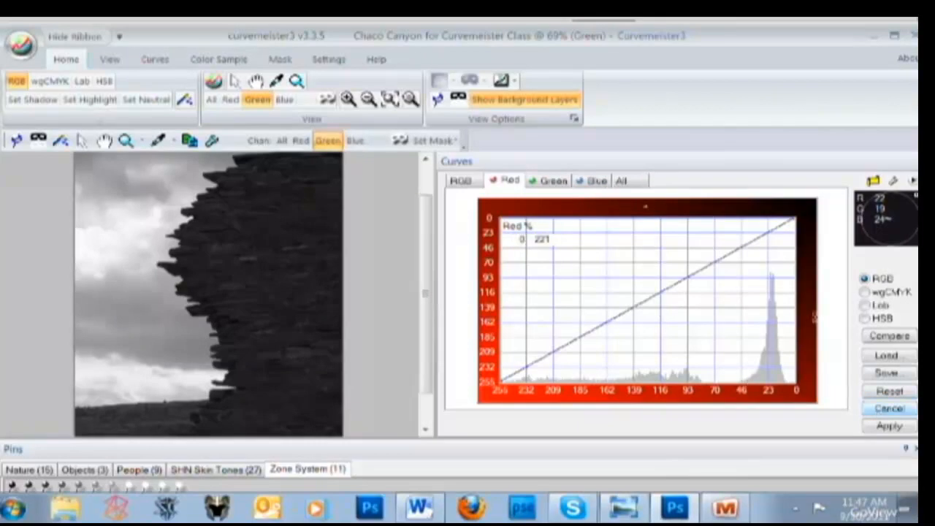
click(797, 225)
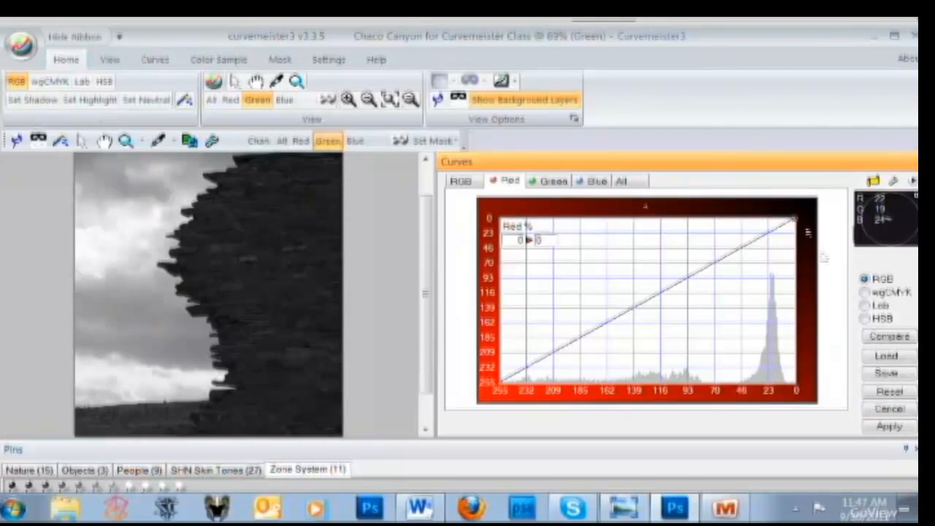
key(Left)
key(Left)
key(Left)
key(Left)
key(Left)
key(Left)
key(Left)
key(Left)
key(Left)
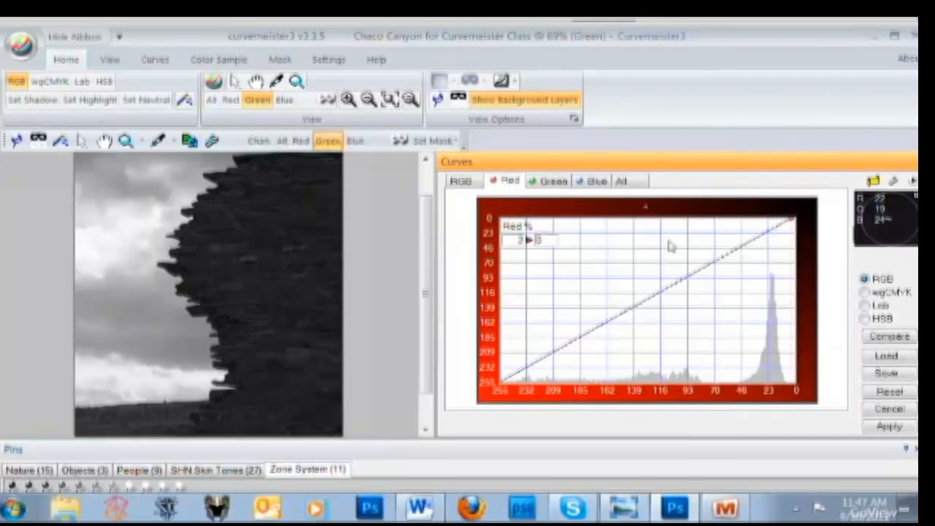
key(Right)
key(Right)
key(Right)
key(Right)
key(Right)
key(Right)
key(Right)
key(Right)
key(Right)
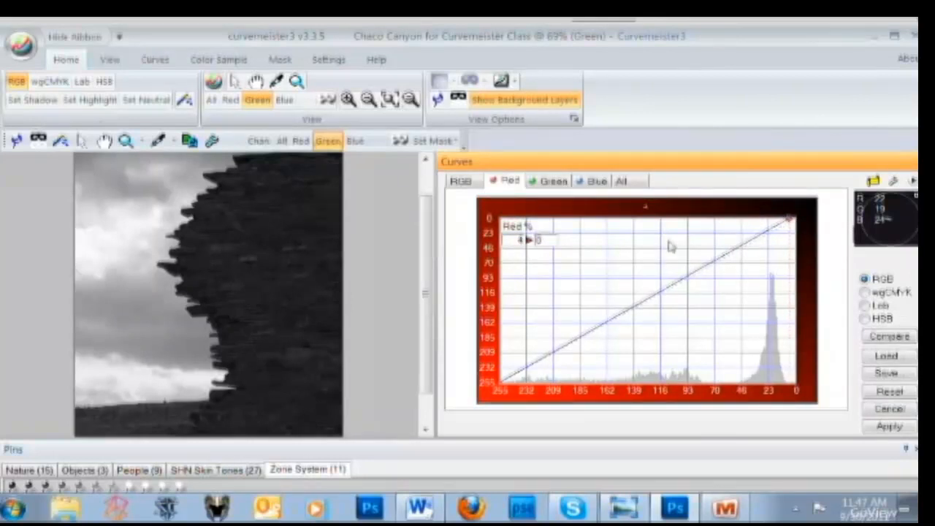
scroll(557, 190, down, 1)
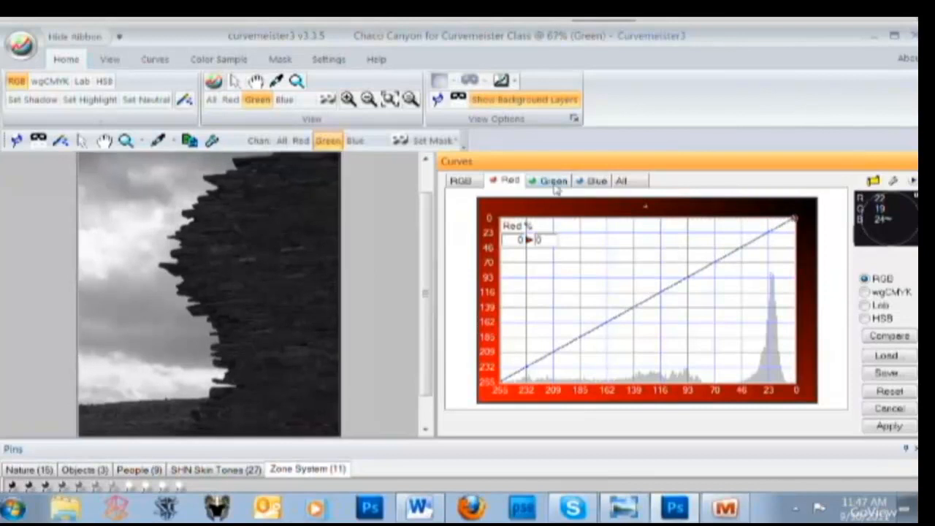
scroll(502, 218, down, 2)
scroll(410, 230, up, 2)
scroll(407, 233, down, 2)
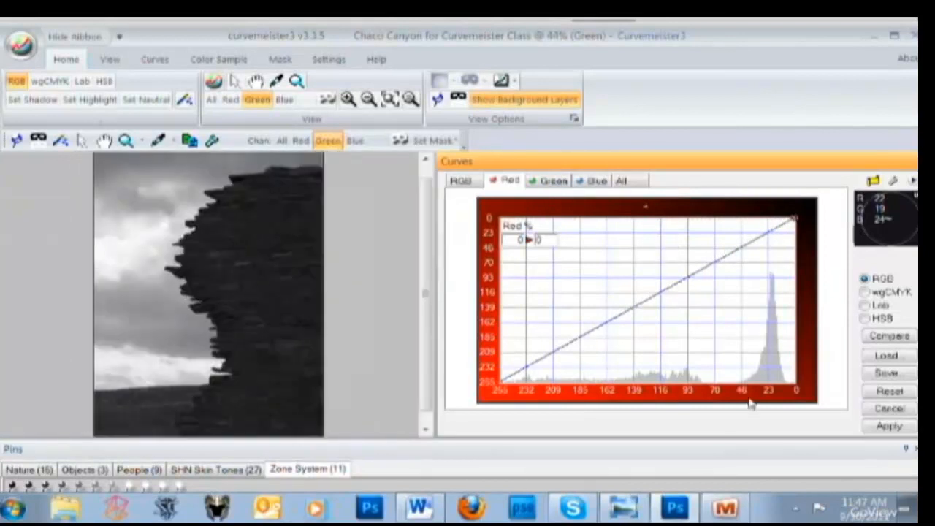
click(873, 409)
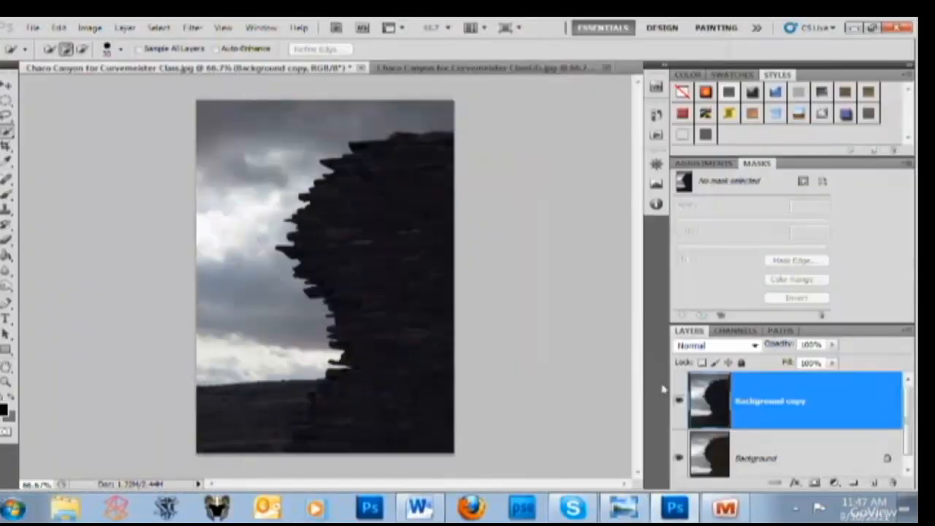
Compare the Red, Green and Blue channels of the Background copy layer for shadow detail.
click(741, 330)
click(751, 372)
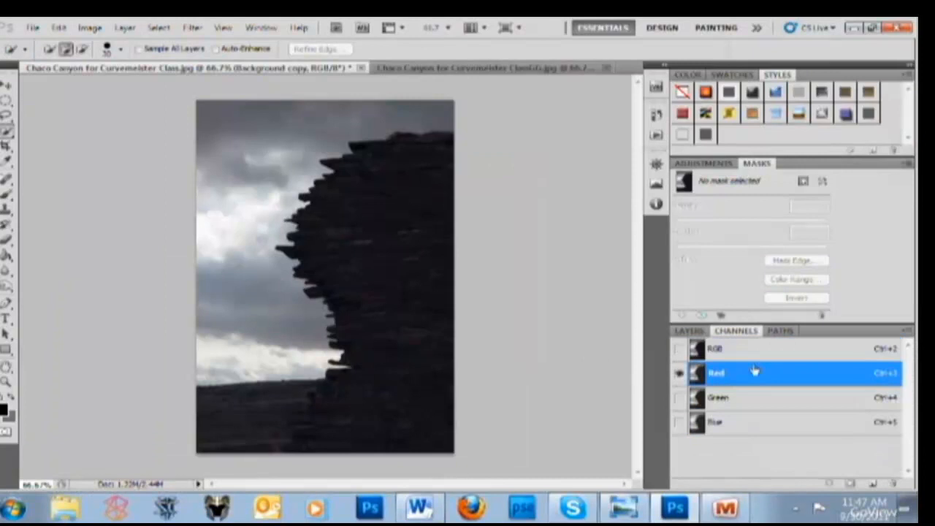
click(774, 400)
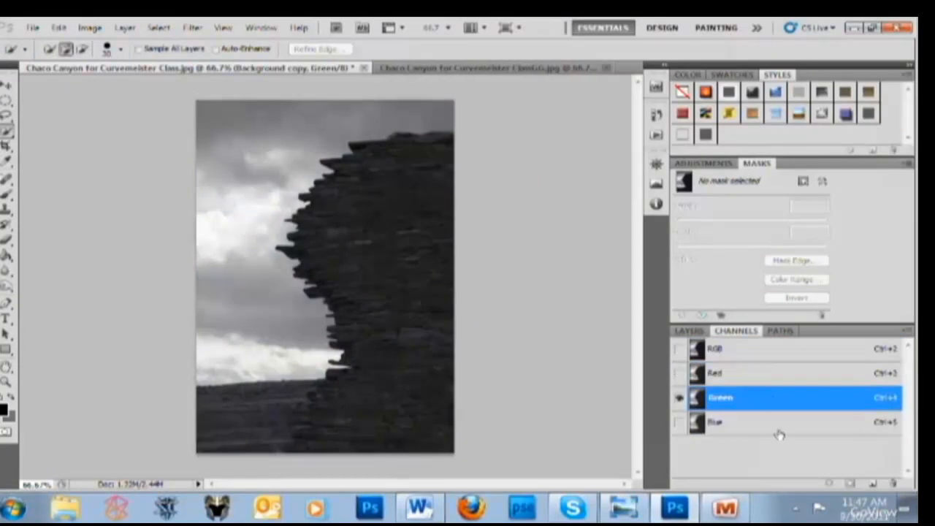
click(779, 431)
click(721, 400)
click(754, 428)
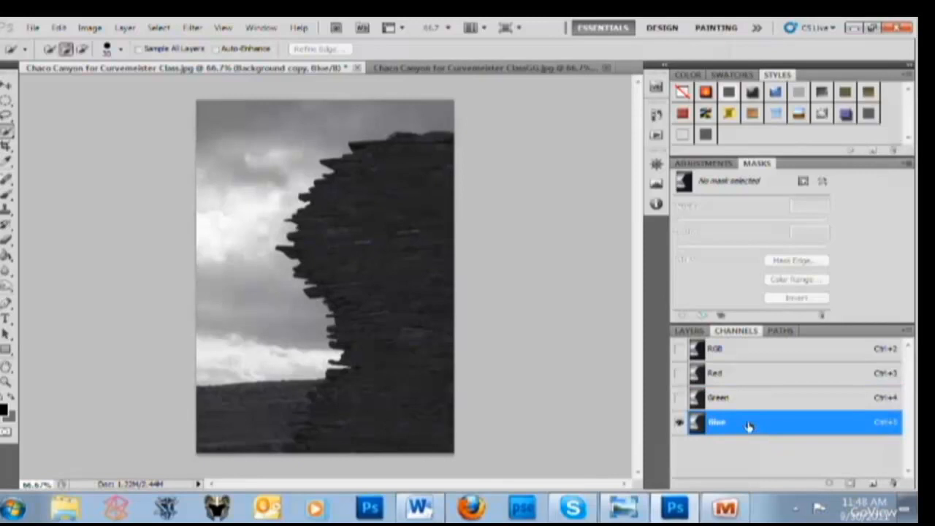
Run Apply Image on the Red channel, using the Background copy layer's Red channel as source with Normal blending at 100% opacity.
click(773, 378)
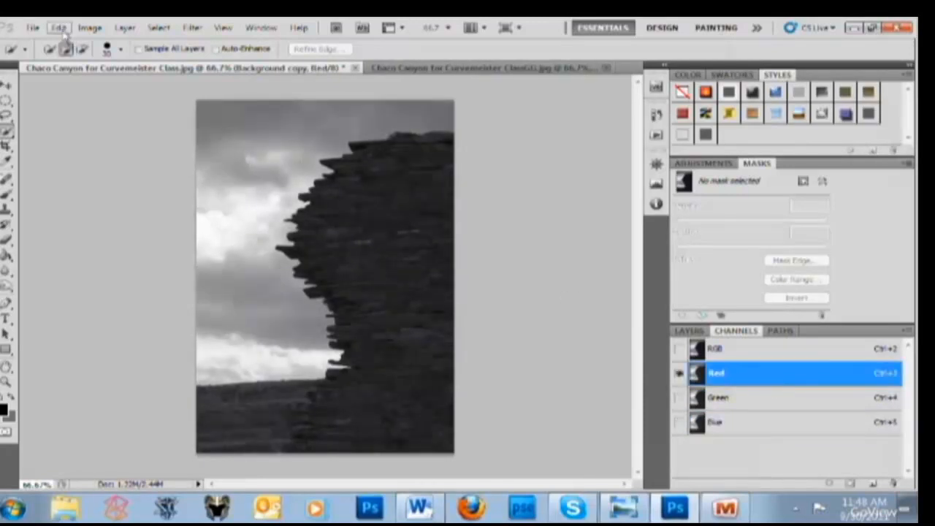
click(90, 28)
click(116, 265)
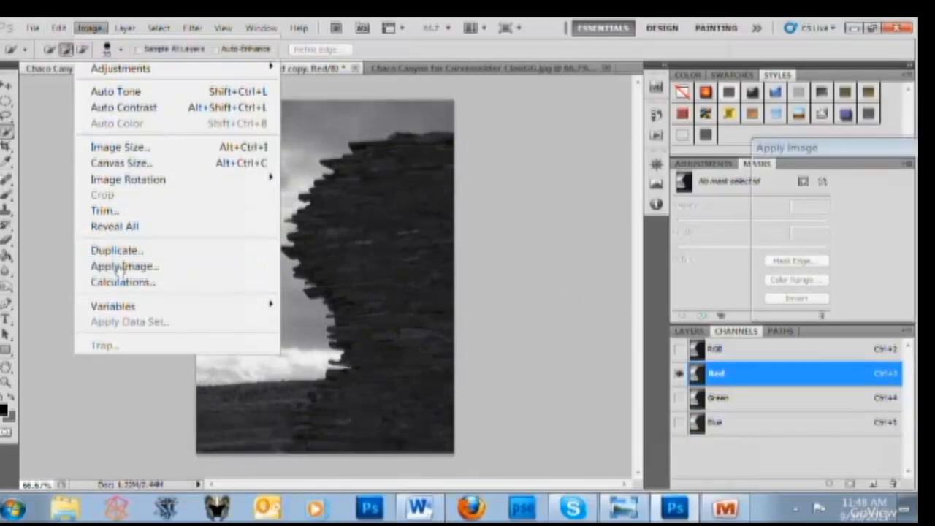
drag(858, 152, 577, 158)
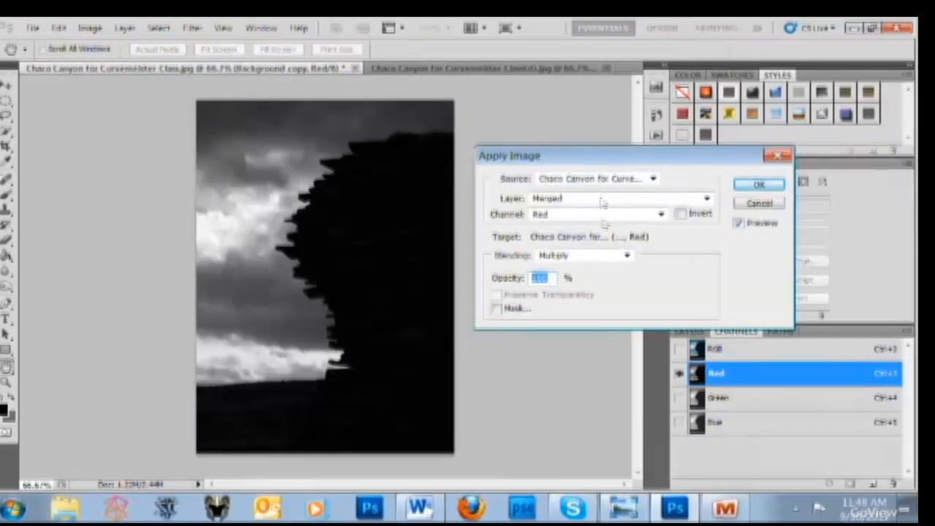
click(610, 201)
click(604, 241)
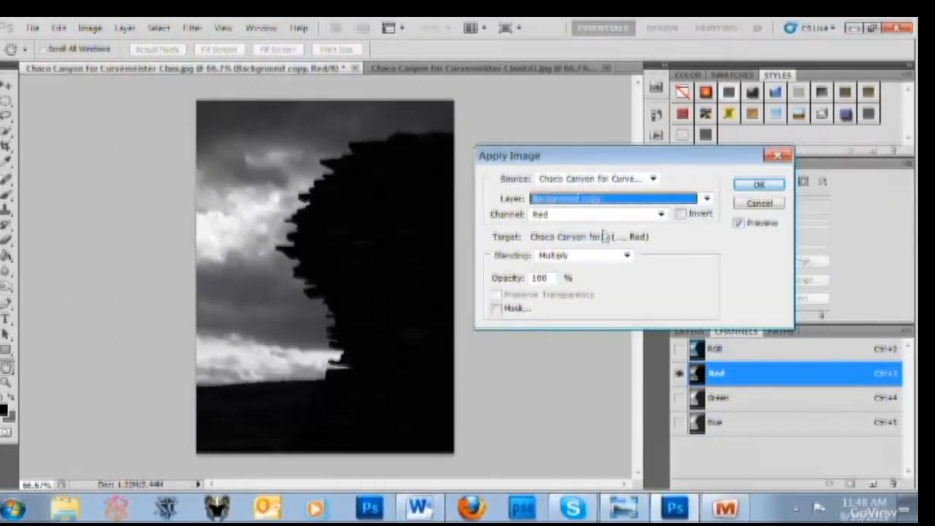
click(627, 216)
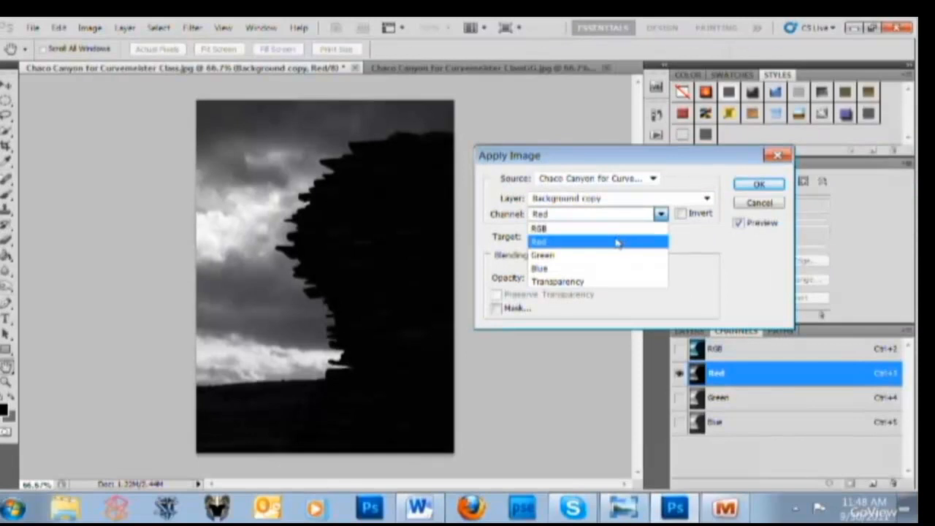
click(618, 241)
click(617, 255)
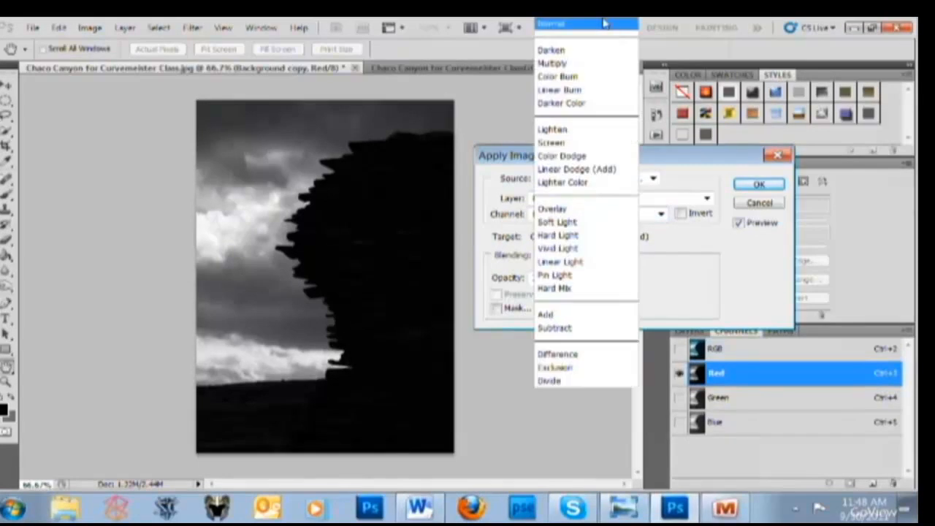
click(605, 23)
click(758, 183)
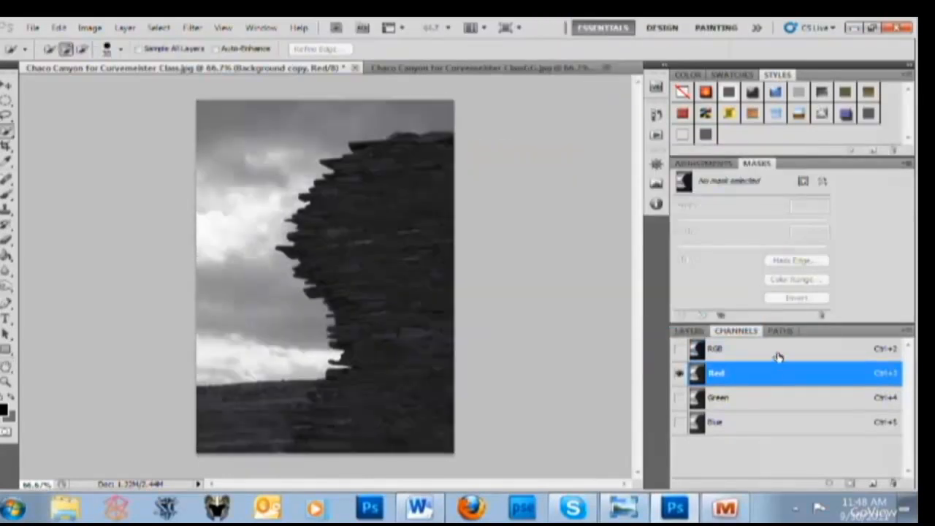
Compare the RGB composite with the Blue and Red channels after the channel replacement.
click(778, 357)
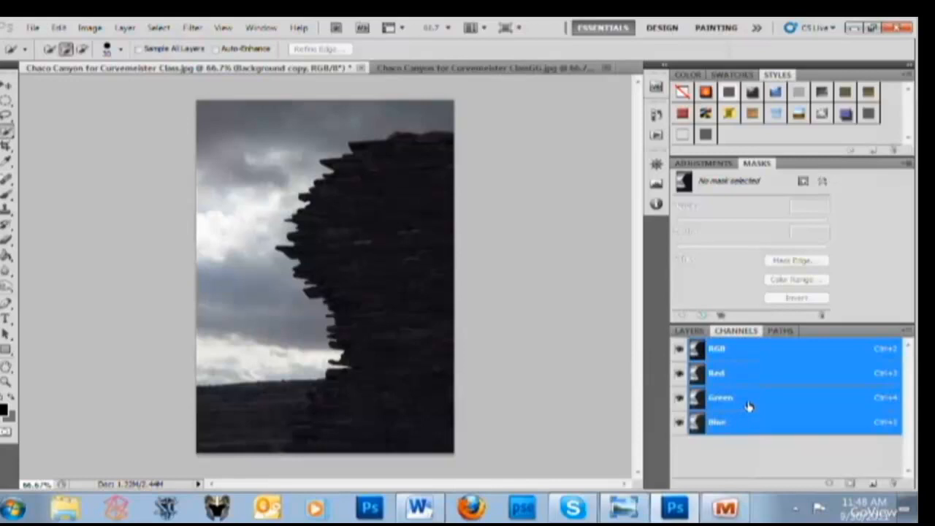
click(753, 427)
click(758, 380)
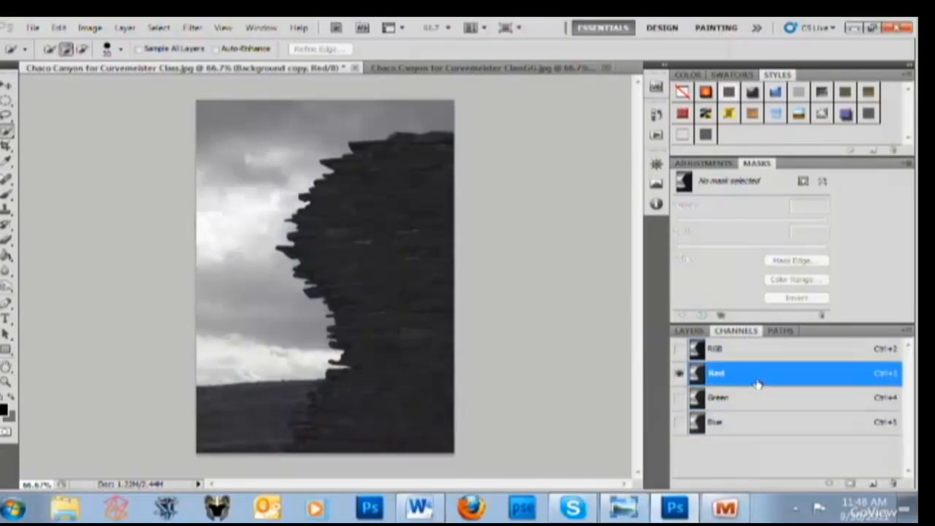
Set up Apply Image on the Blue channel with the Background copy layer's Red channel as the source.
click(758, 429)
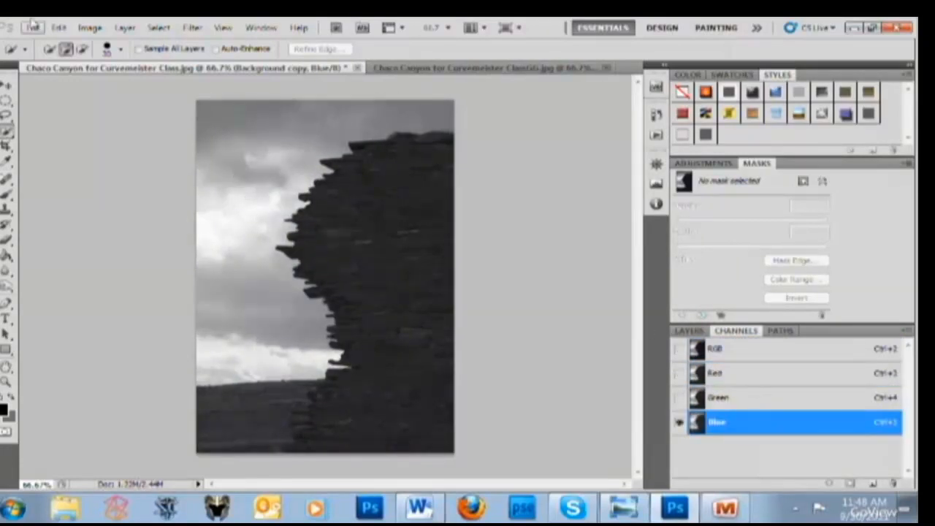
click(689, 331)
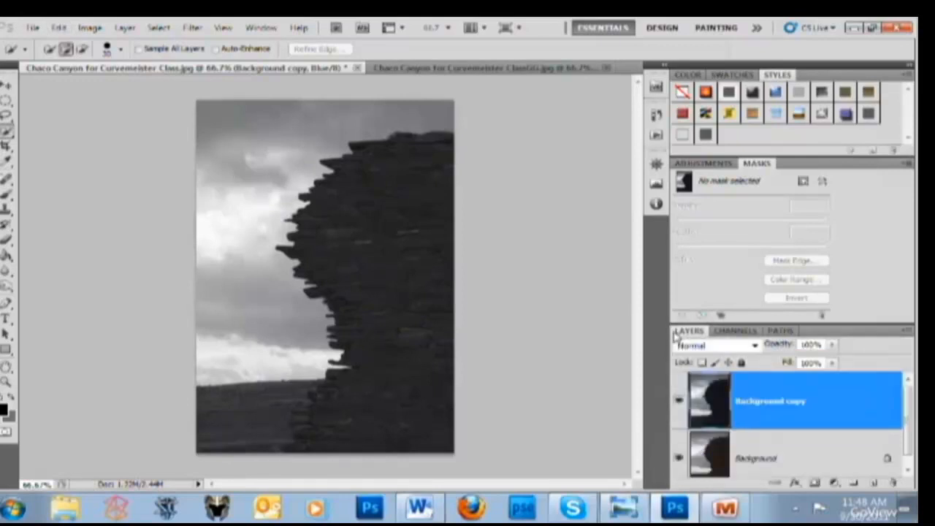
click(737, 331)
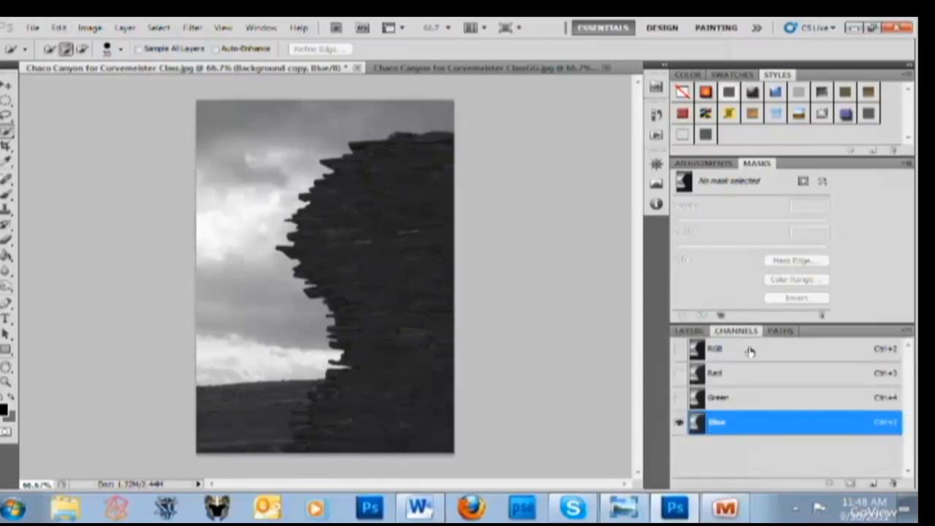
click(92, 29)
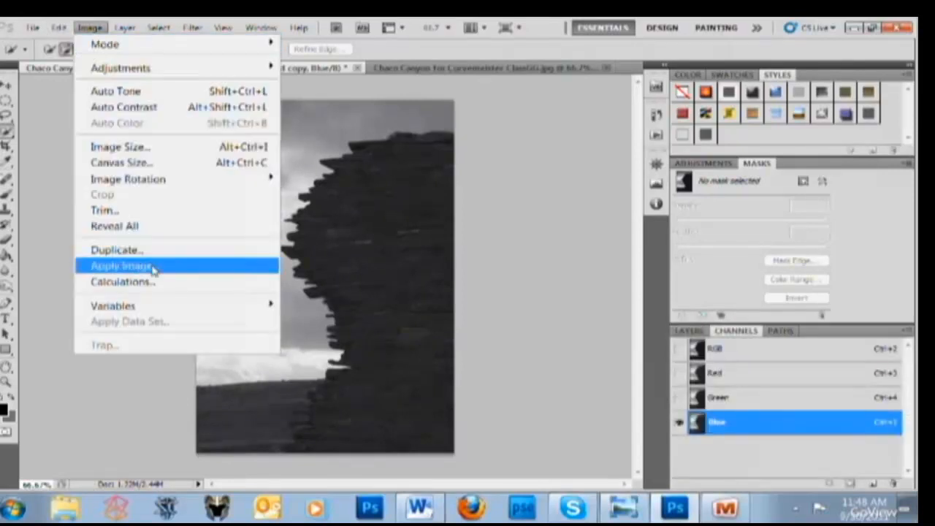
click(150, 267)
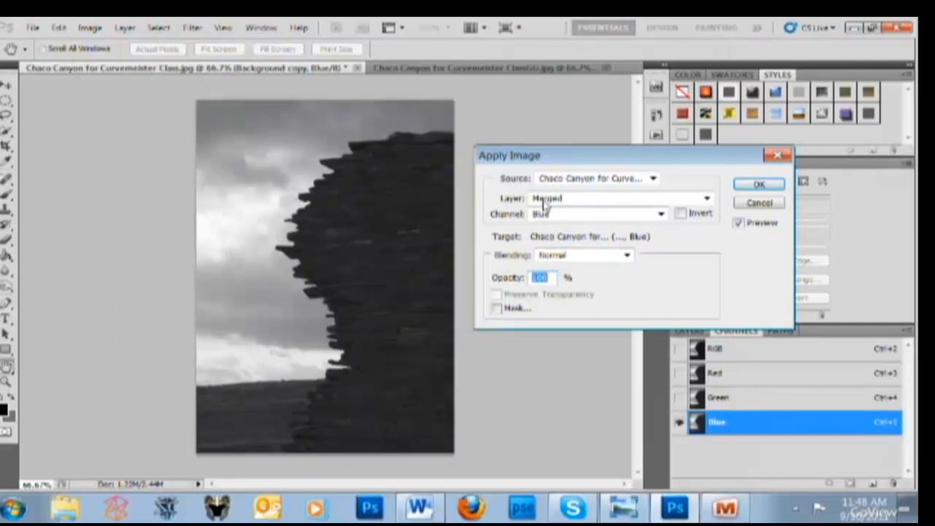
click(622, 204)
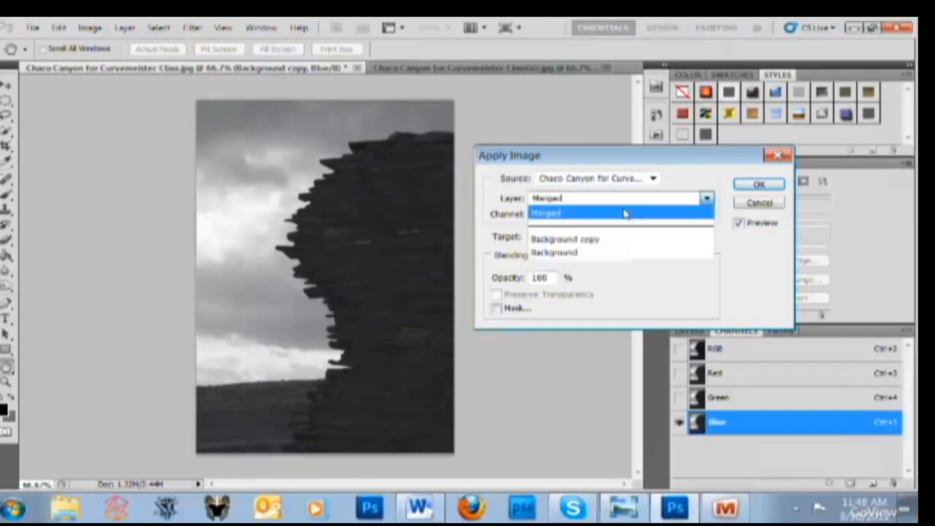
click(617, 241)
click(606, 213)
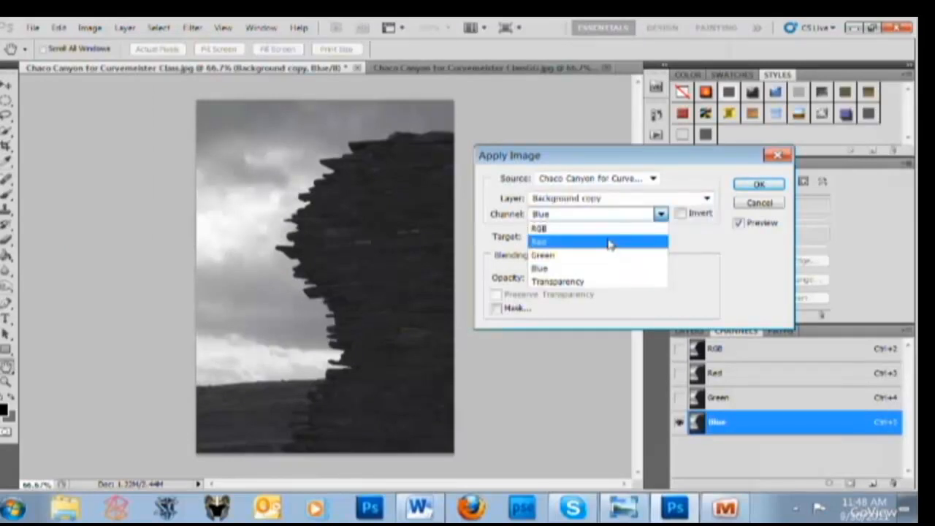
click(609, 240)
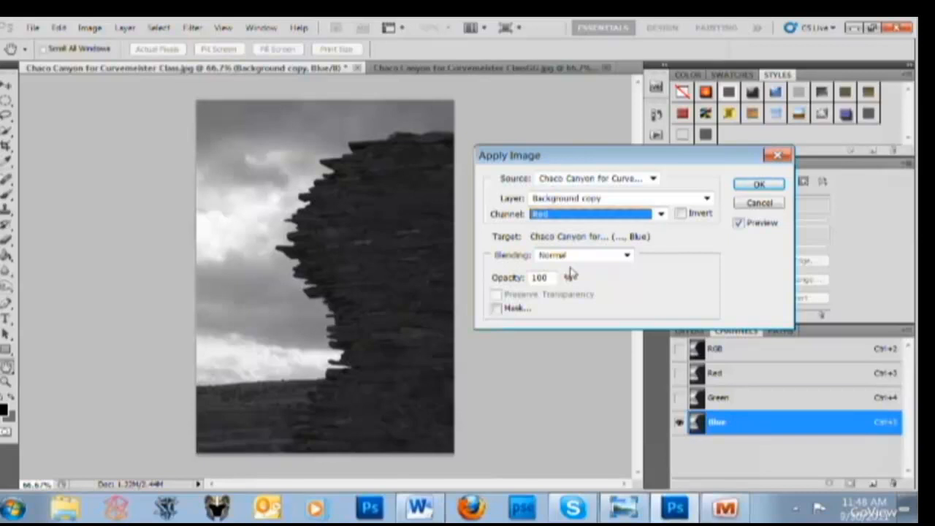
Apply the Red channel of Background copy to its Blue channel with Normal blending at 100% opacity, and return to the RGB composite.
click(758, 184)
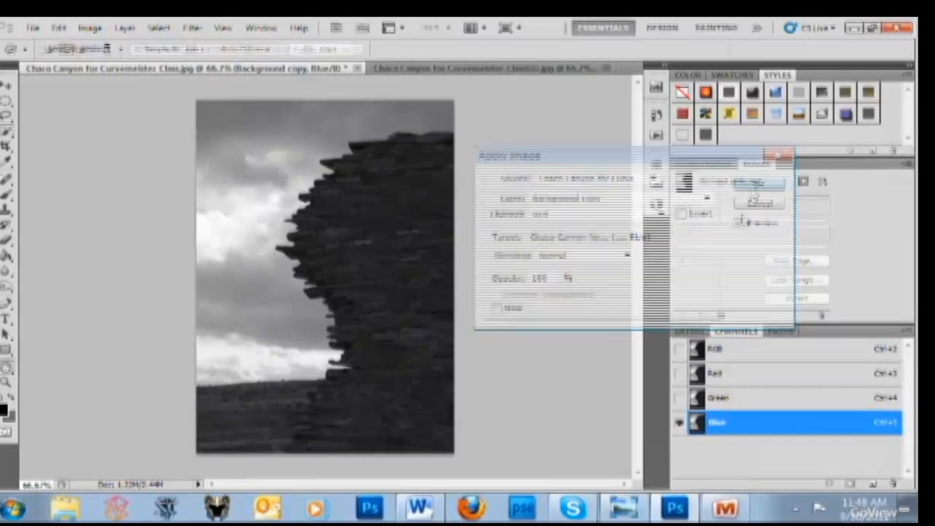
click(796, 381)
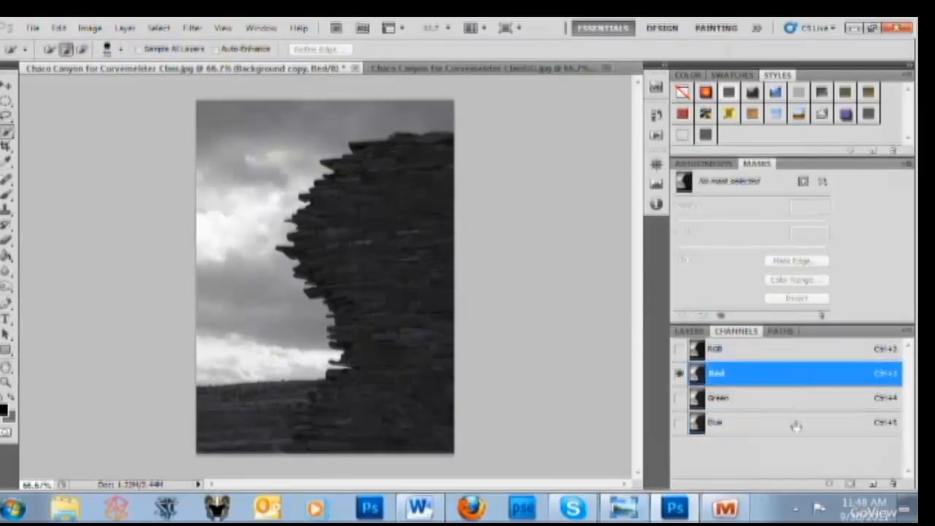
click(793, 423)
click(742, 352)
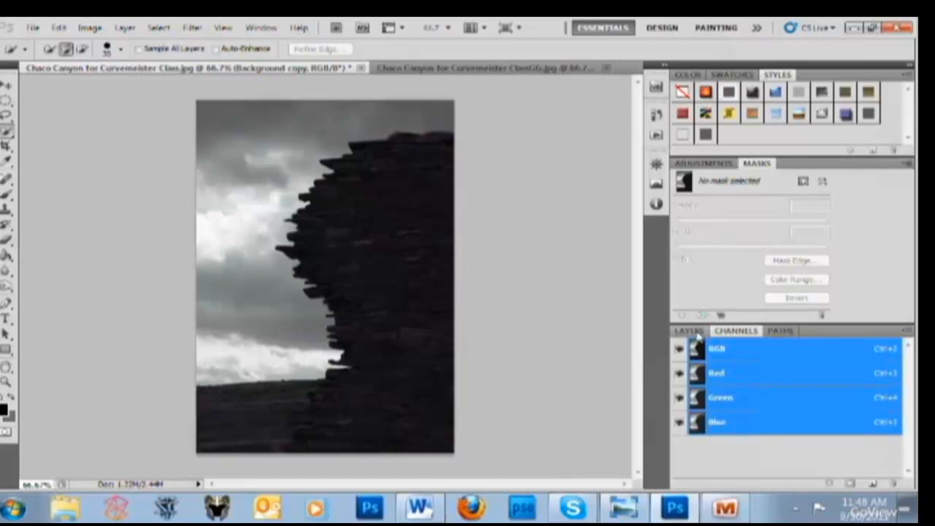
click(690, 331)
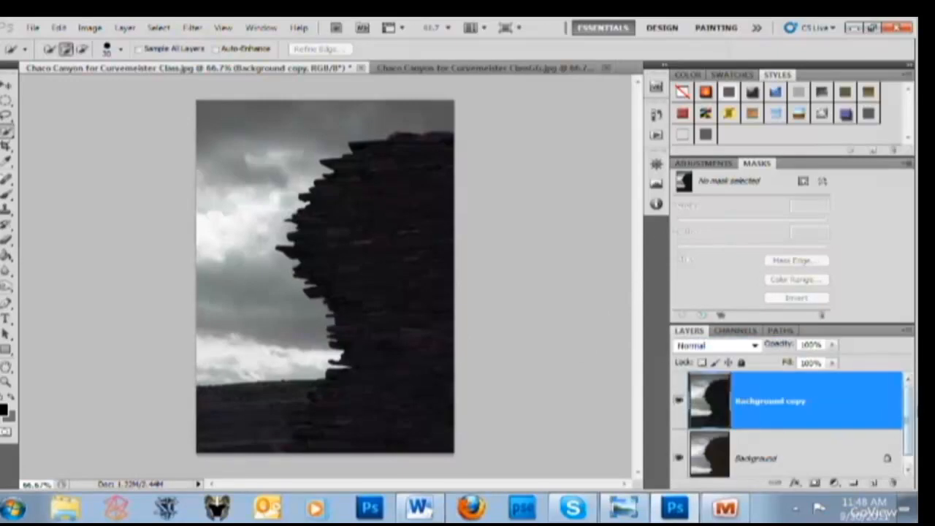
mouse_move(909, 420)
mouse_down()
mouse_move(909, 435)
mouse_move(907, 415)
mouse_up()
click(753, 346)
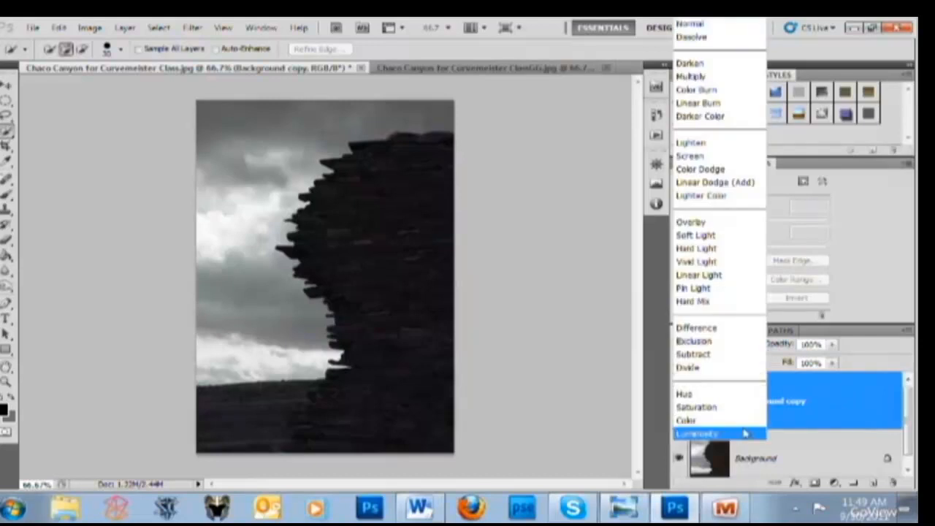
click(860, 413)
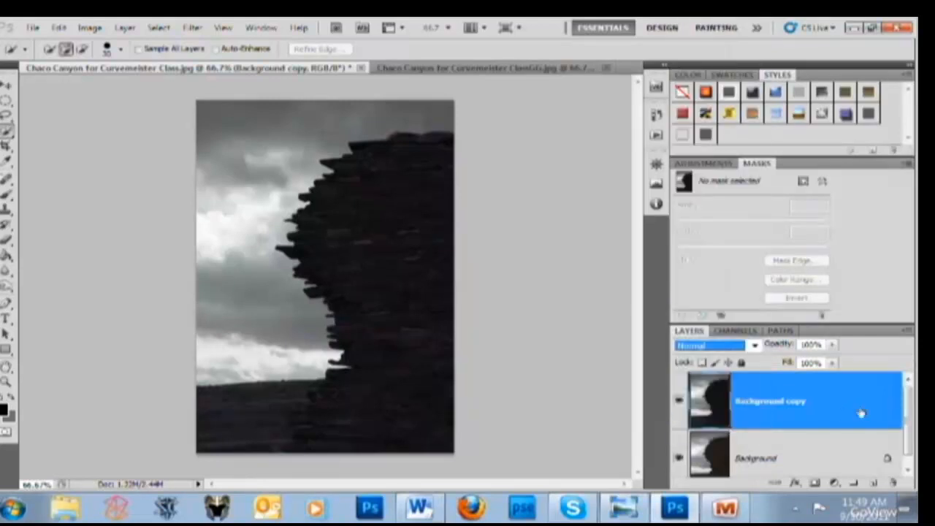
drag(907, 410, 907, 429)
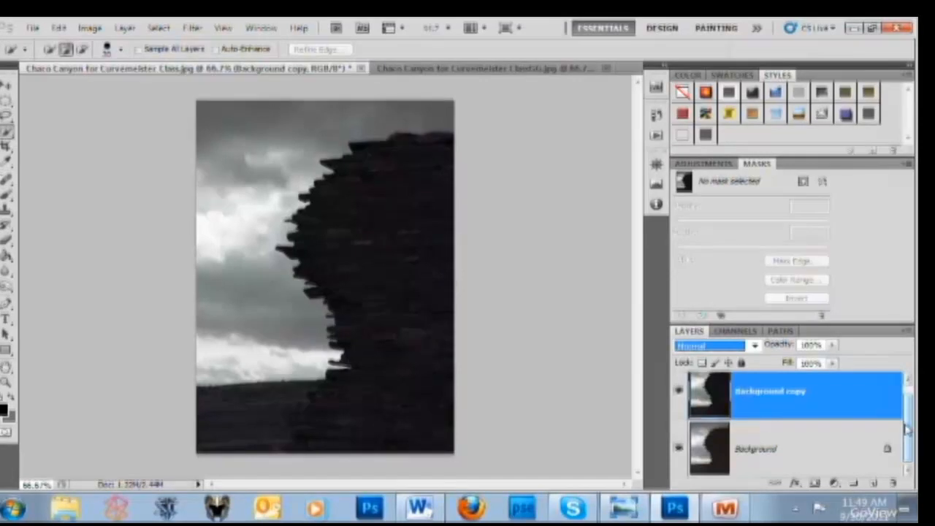
drag(906, 430, 907, 419)
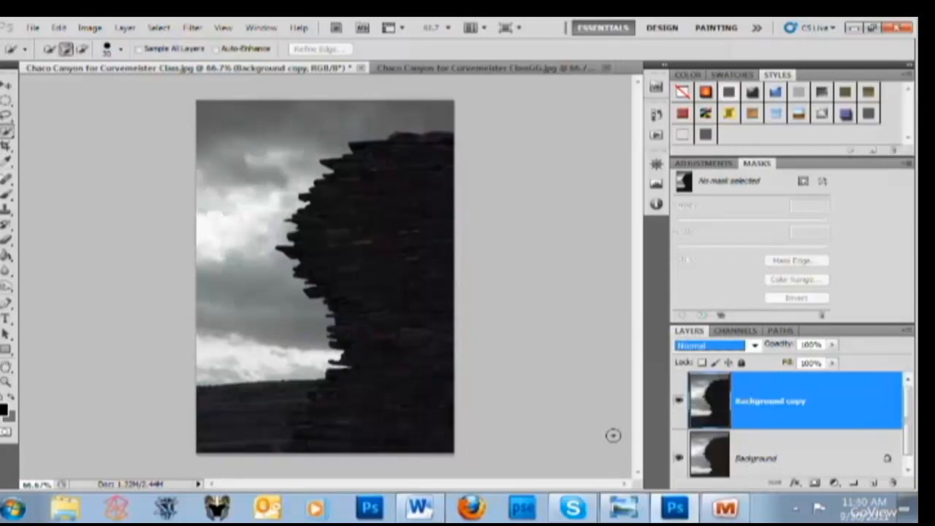
Delete the edited Background copy layer and make a fresh duplicate of the Background layer.
click(900, 487)
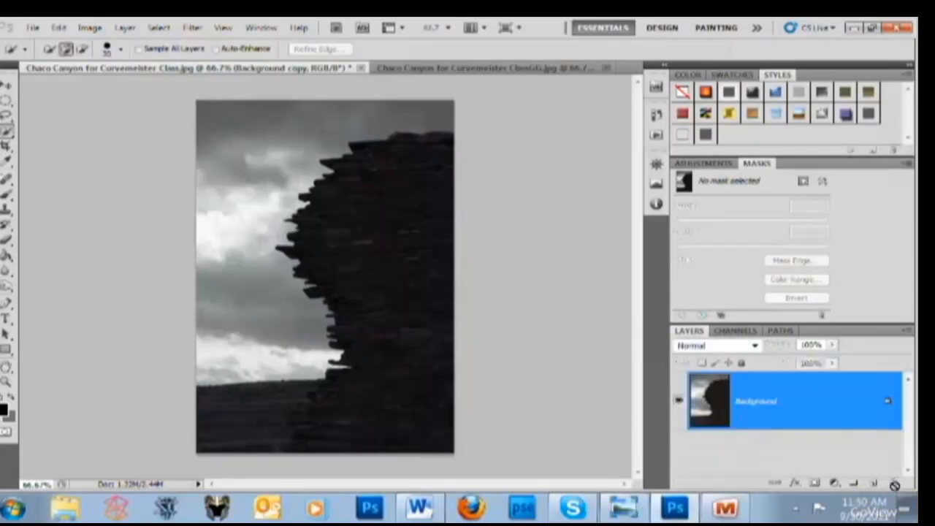
drag(817, 406, 873, 483)
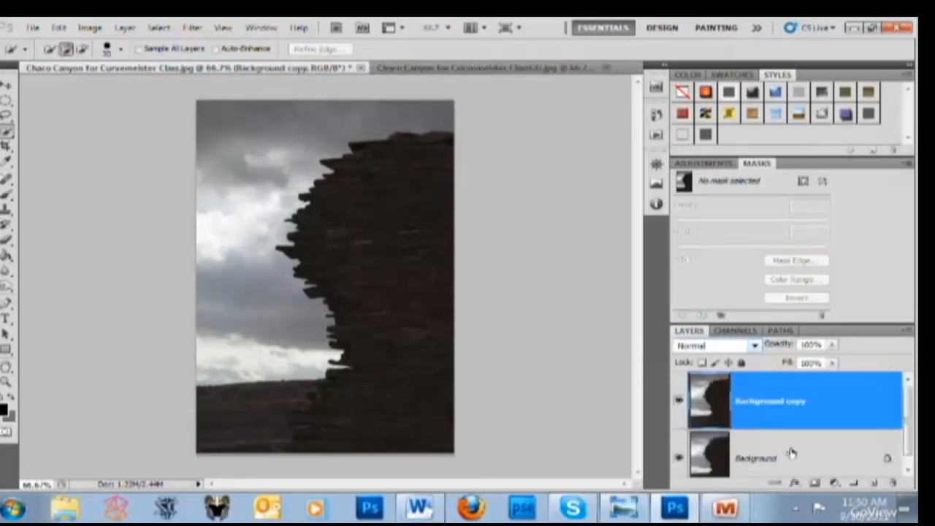
Open the duplicated layer in the Curvemeister filter, display only its red channel, and select the red curve's shadow end point.
click(192, 27)
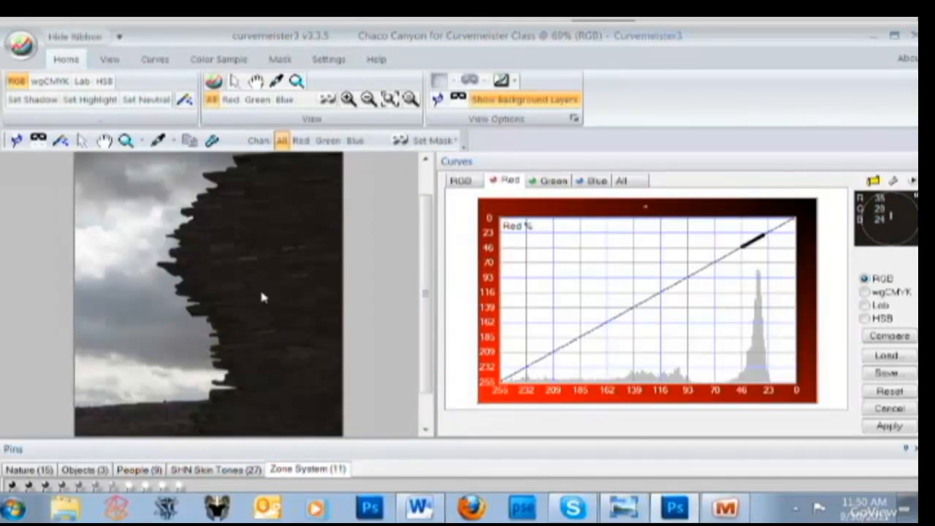
scroll(259, 287, up, 2)
click(300, 143)
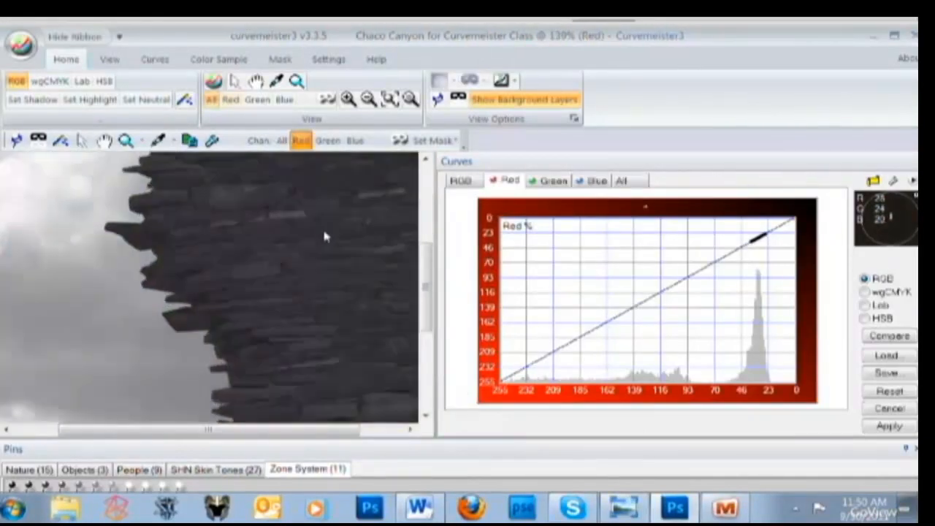
scroll(323, 236, down, 3)
scroll(317, 225, up, 1)
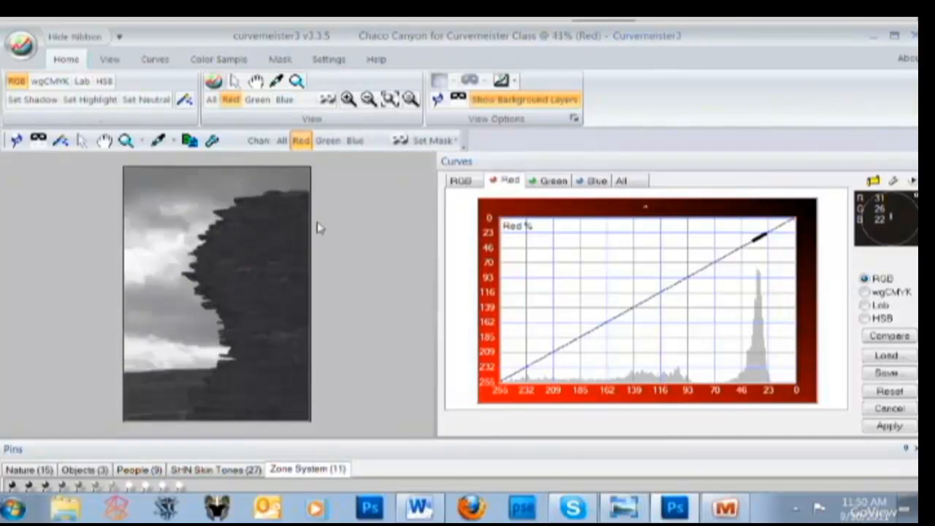
scroll(317, 227, up, 1)
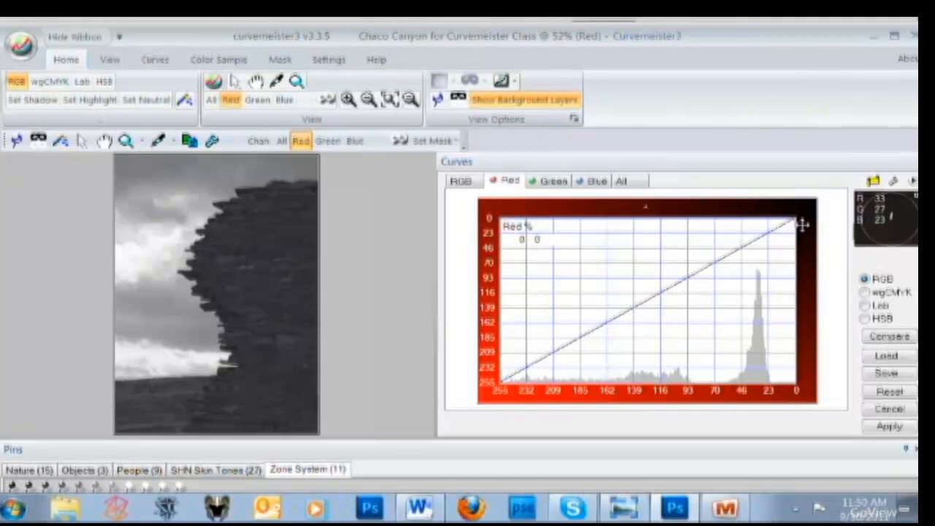
drag(802, 225, 806, 225)
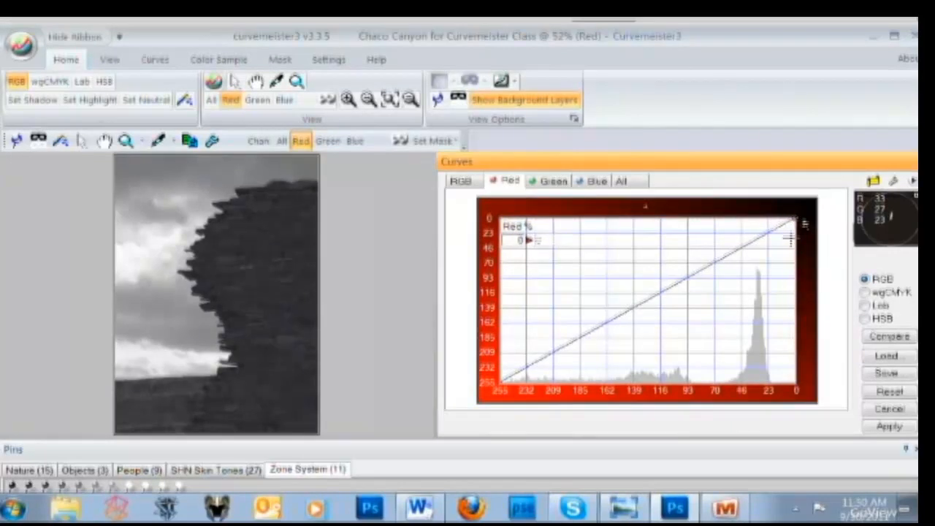
Examine the rock wall edge and the clouds up close with all colour channels displayed.
click(281, 140)
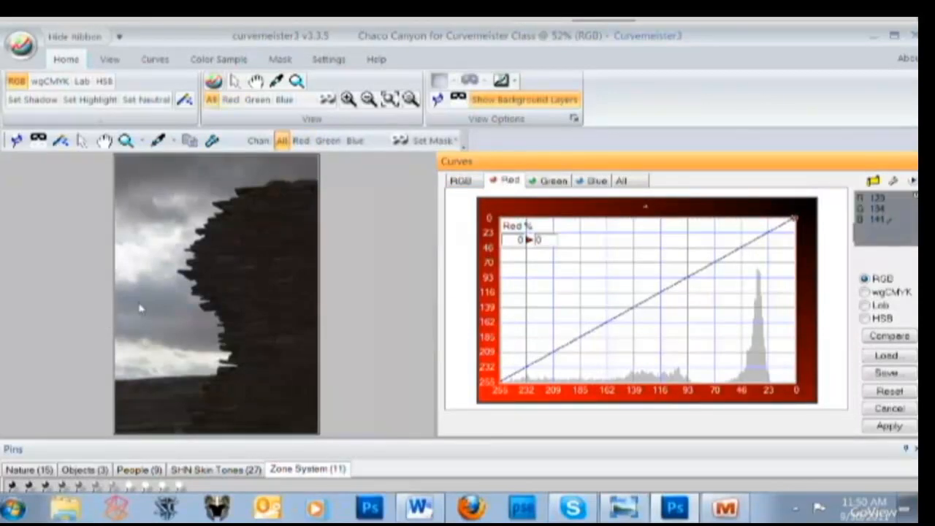
scroll(295, 316, up, 3)
scroll(295, 318, up, 3)
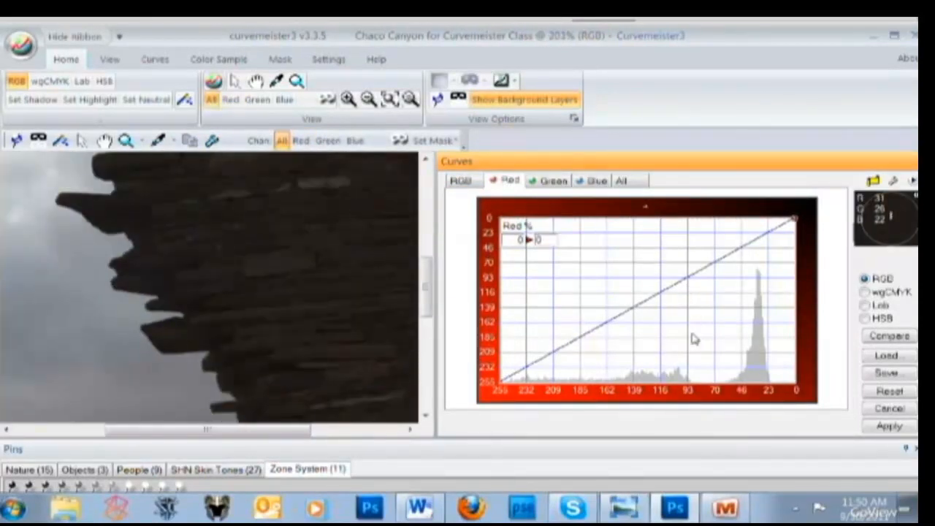
scroll(131, 365, down, 3)
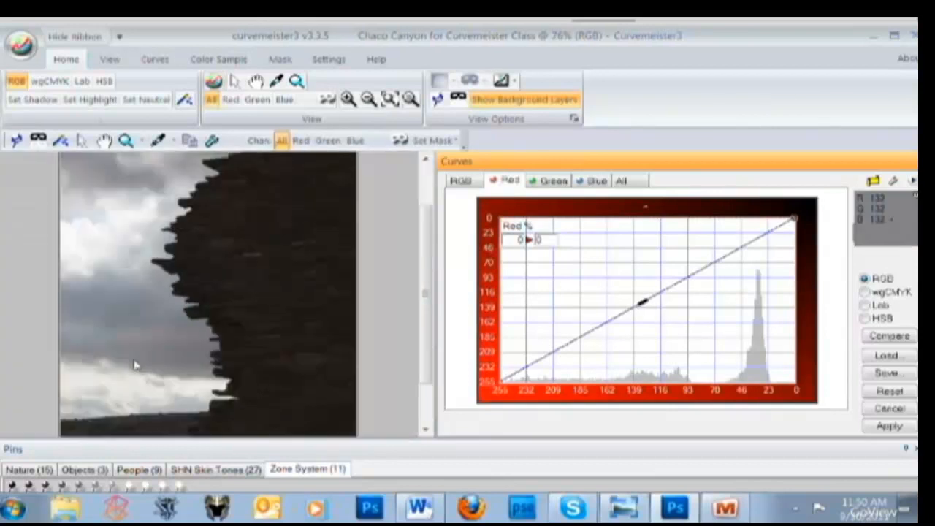
scroll(84, 236, up, 2)
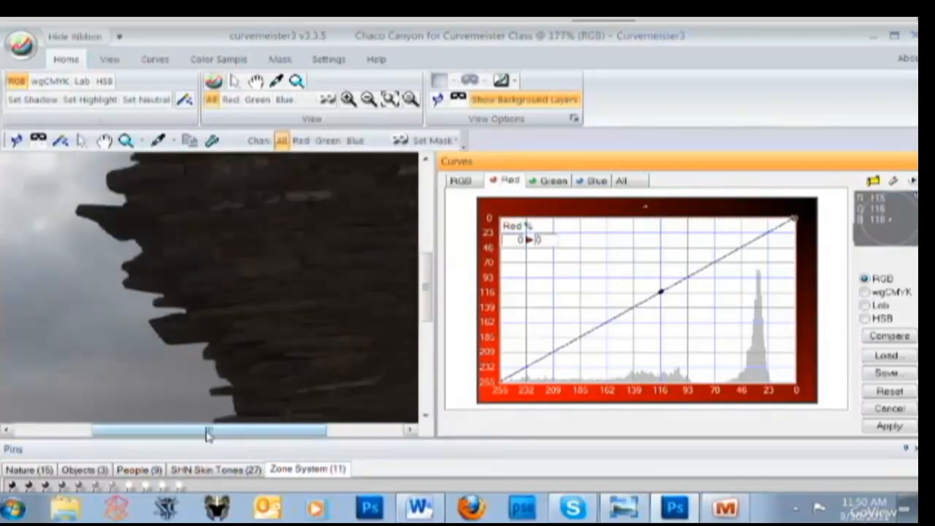
drag(209, 431, 143, 432)
drag(427, 286, 428, 241)
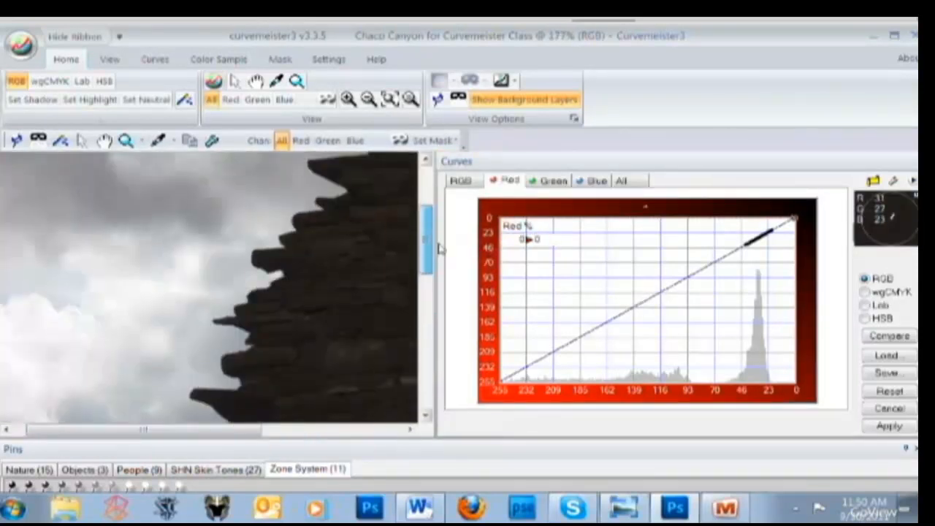
scroll(612, 284, down, 5)
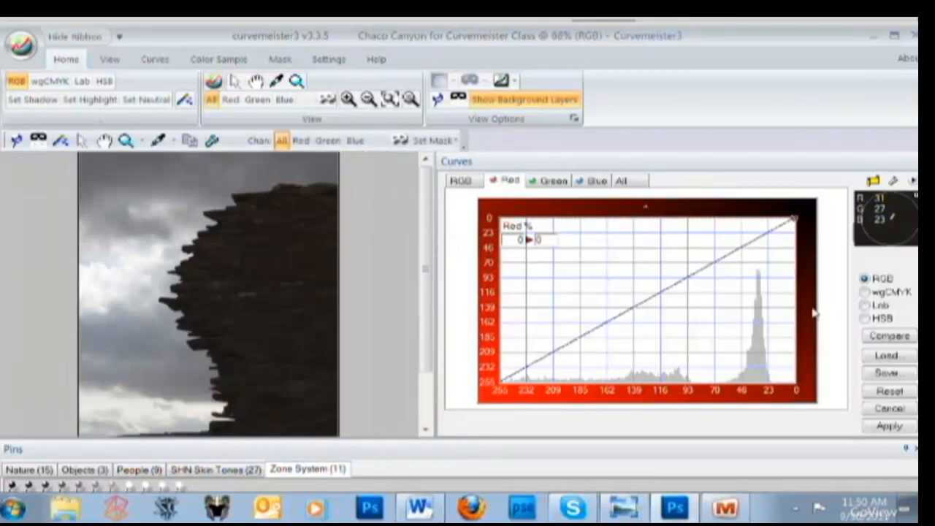
Show all curves together with the image in its red channel only, and return to the single Red curve.
click(623, 182)
click(301, 141)
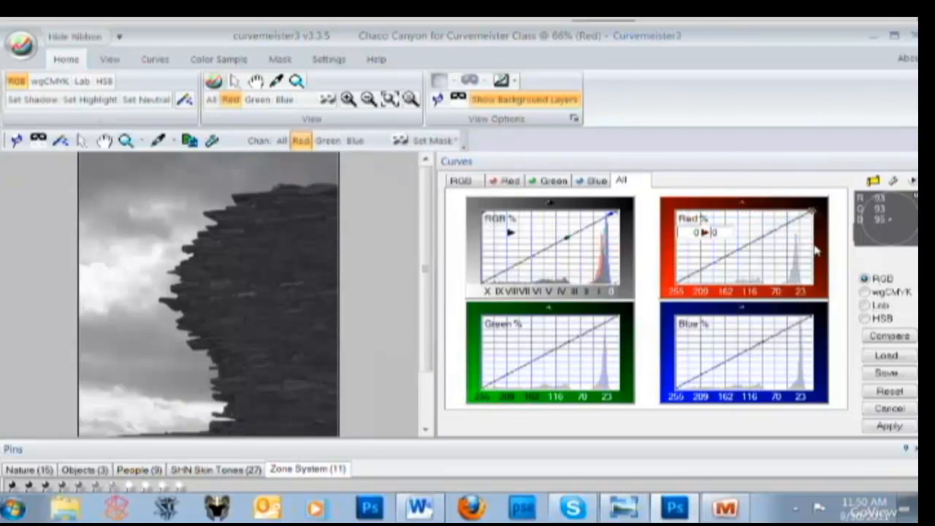
drag(823, 217, 786, 215)
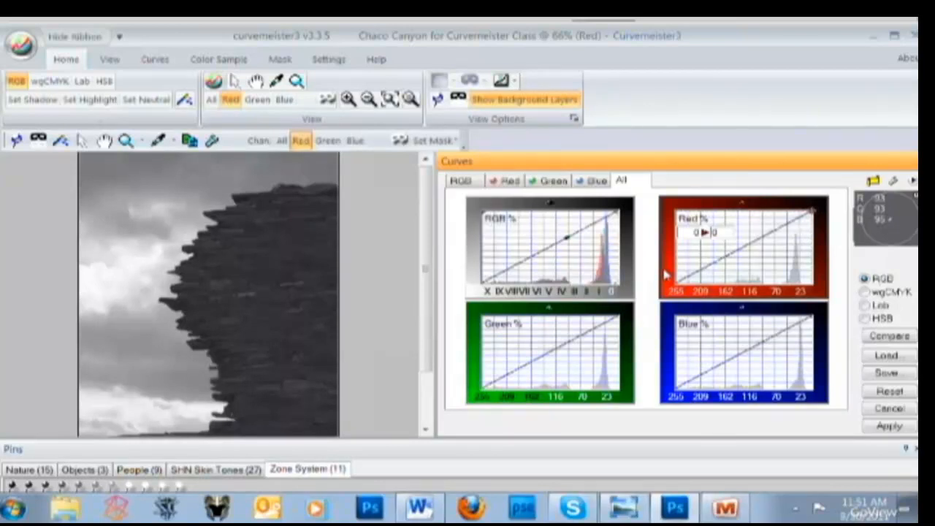
click(513, 182)
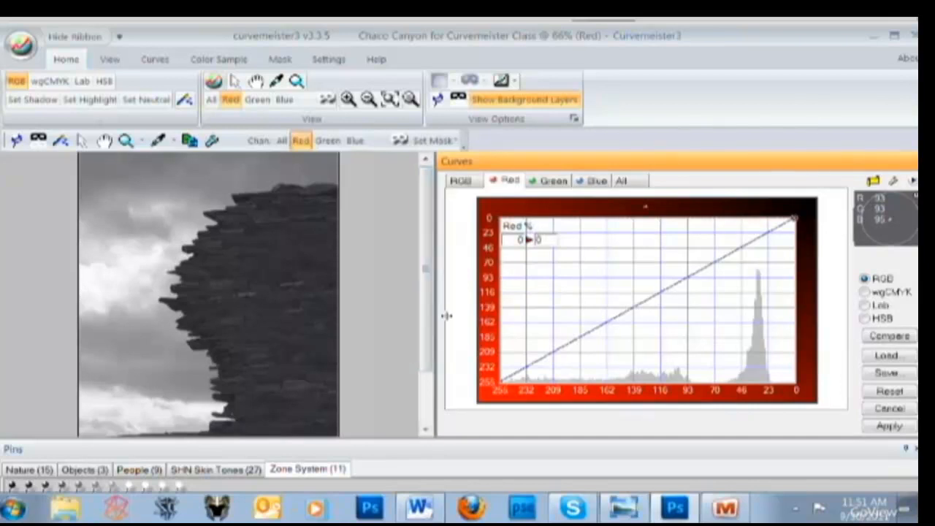
Make more room for the image and the Red curve by widening the image pane, hiding the ribbon and closing the Pins area.
drag(446, 315, 520, 319)
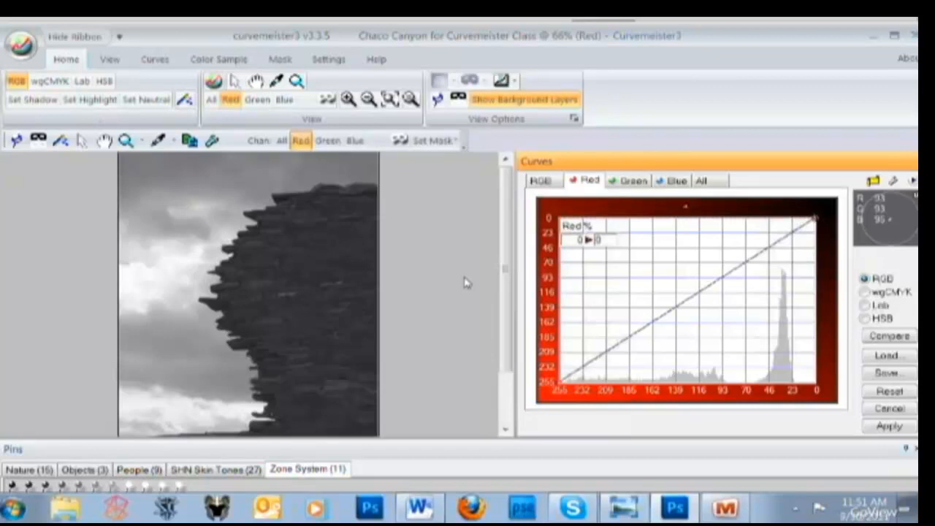
mouse_move(183, 39)
mouse_down()
mouse_move(189, 56)
mouse_move(869, 69)
mouse_move(677, 80)
mouse_move(173, 40)
mouse_up()
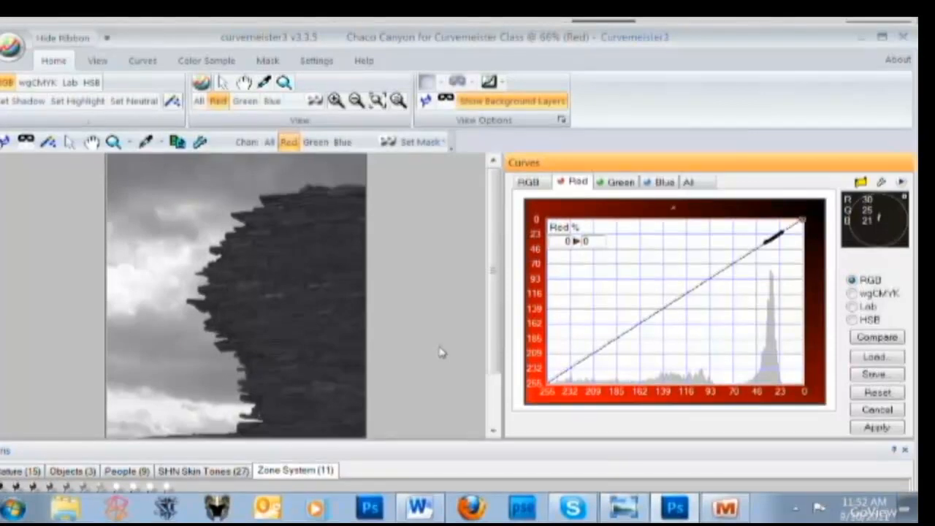
drag(364, 41, 367, 47)
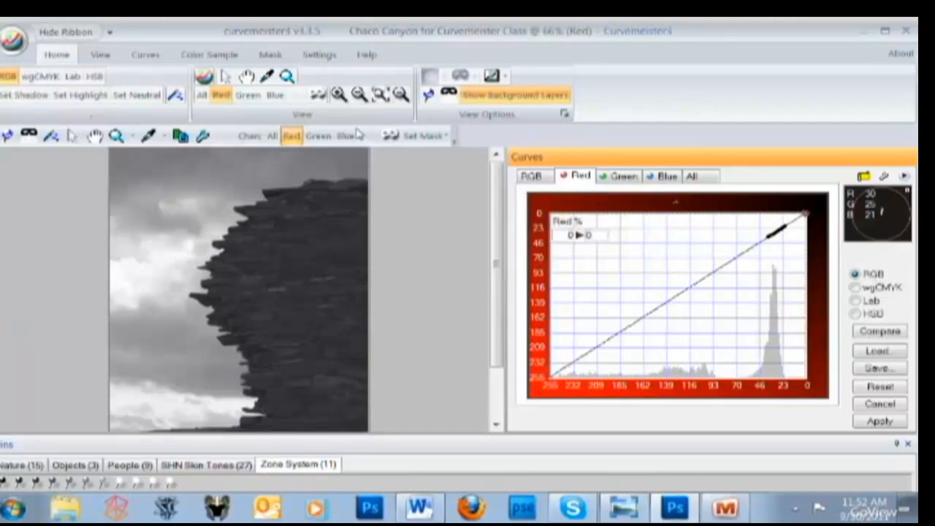
click(69, 32)
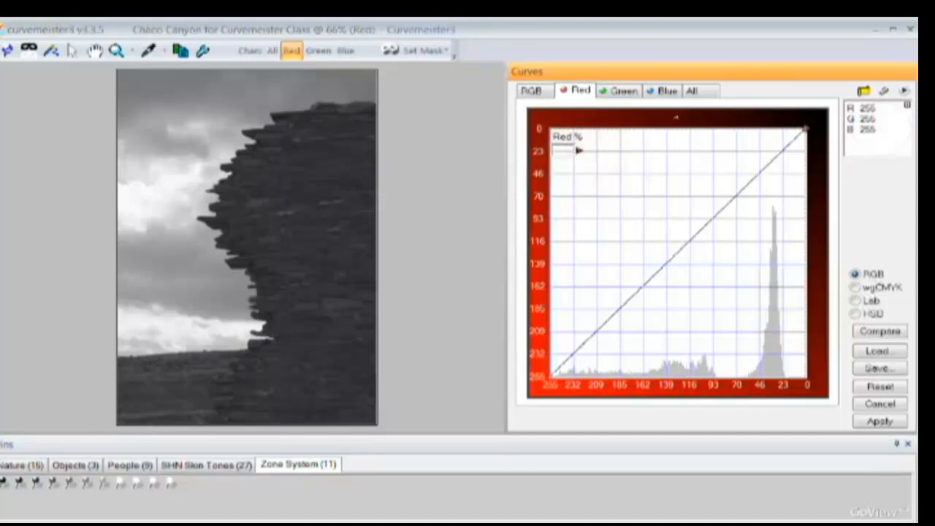
click(907, 444)
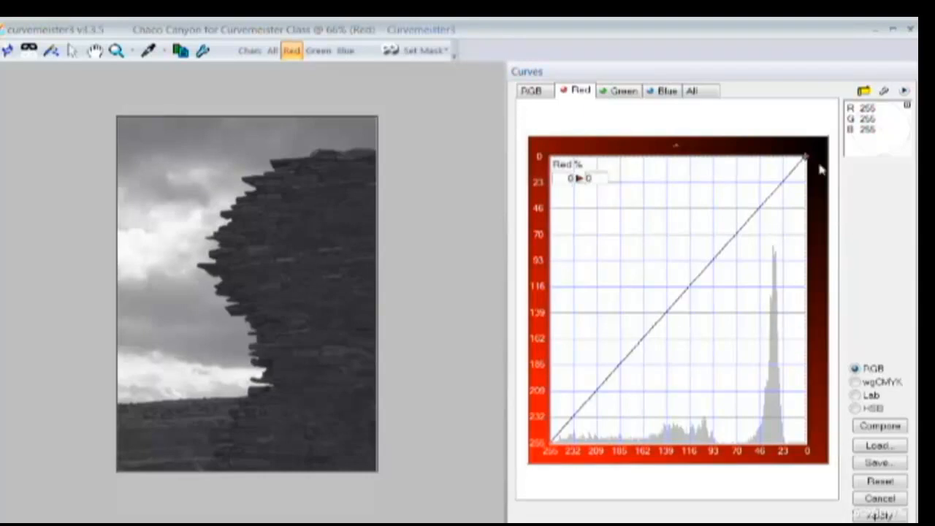
Move the red curve's shadow end point to 12 → 0 and add a point lightening the shadows at 68 → 83.
mouse_move(806, 161)
mouse_down()
mouse_move(820, 159)
mouse_move(795, 157)
mouse_up()
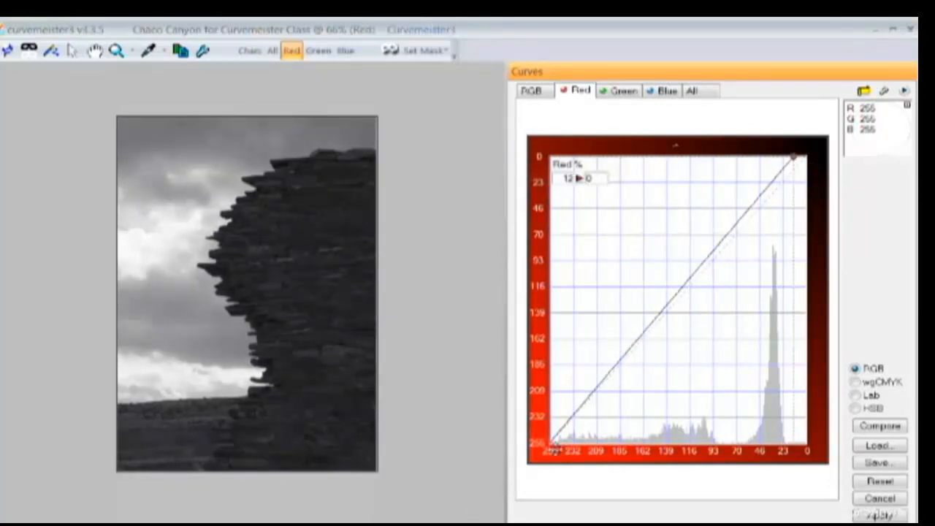
mouse_move(550, 446)
mouse_down()
mouse_move(567, 449)
mouse_move(549, 447)
mouse_up()
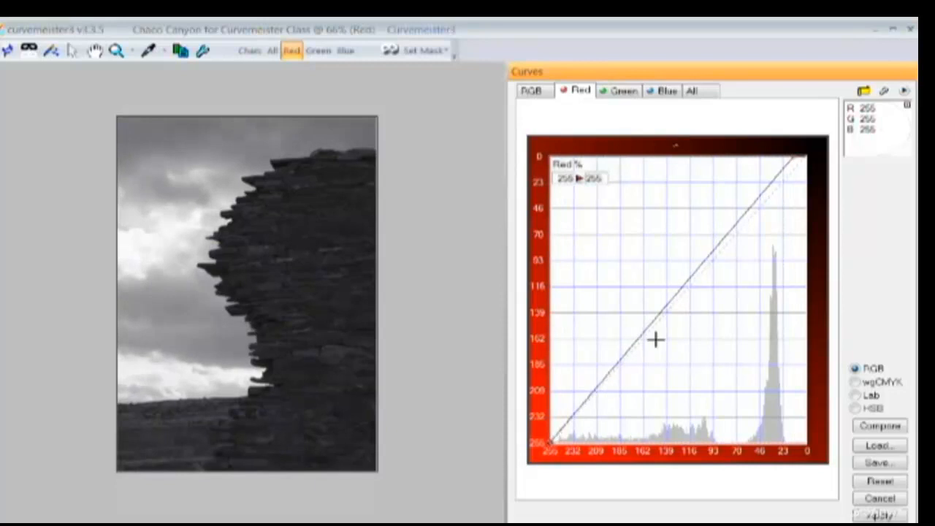
click(743, 231)
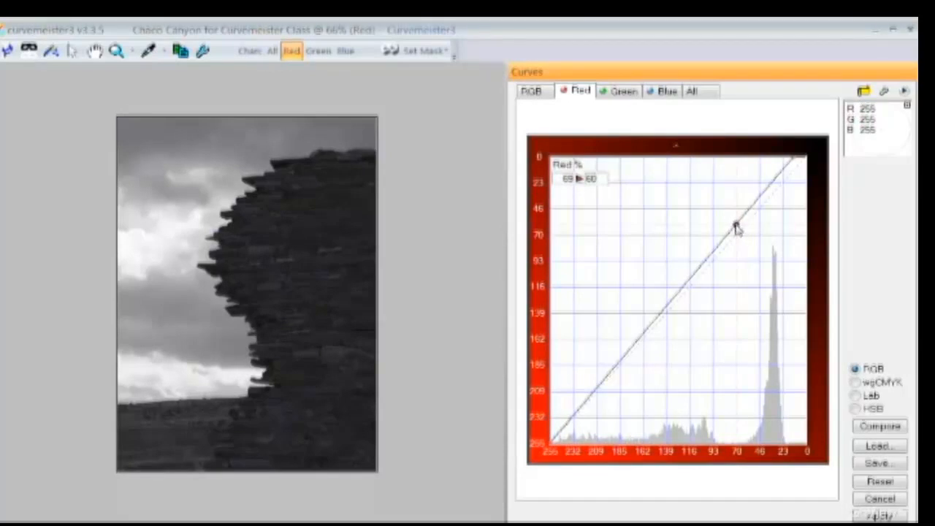
drag(742, 232, 743, 256)
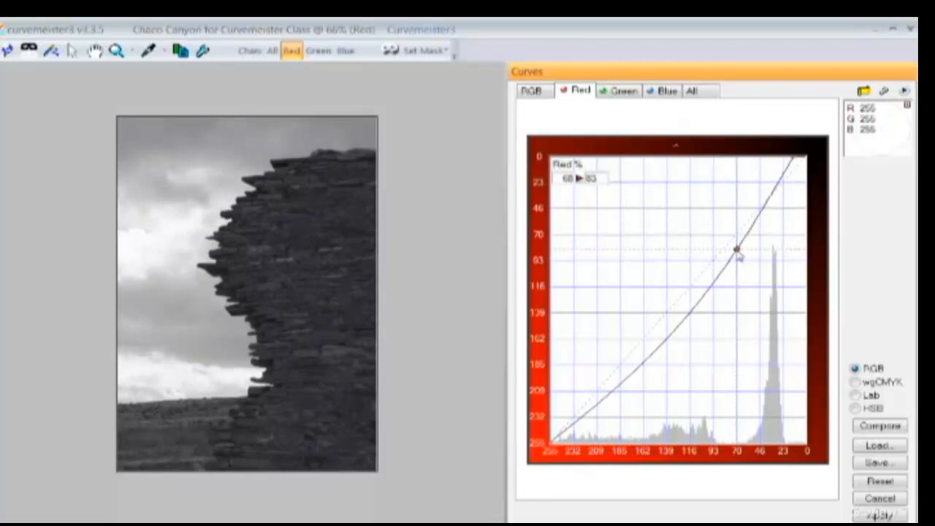
Add a highlight point at 183 → 190 on the red curve and apply the curve to Background copy.
click(628, 378)
drag(633, 385, 625, 376)
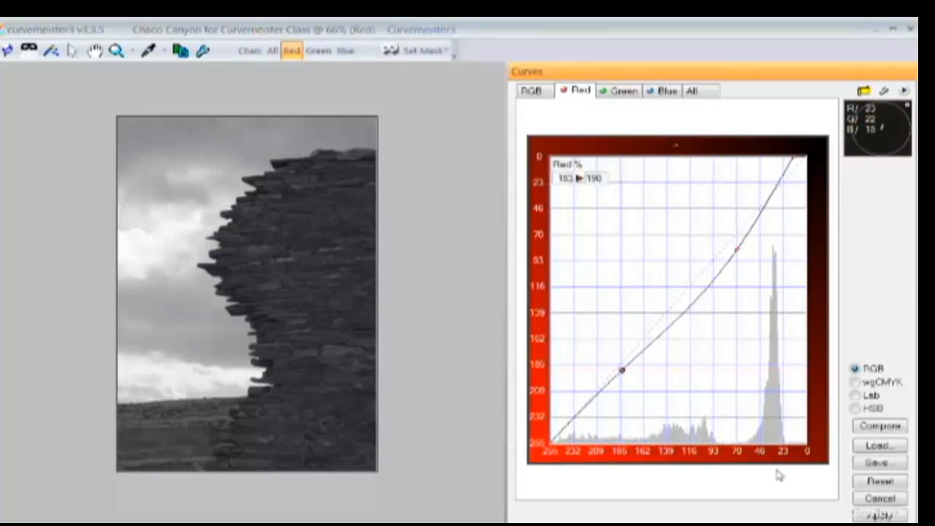
click(878, 515)
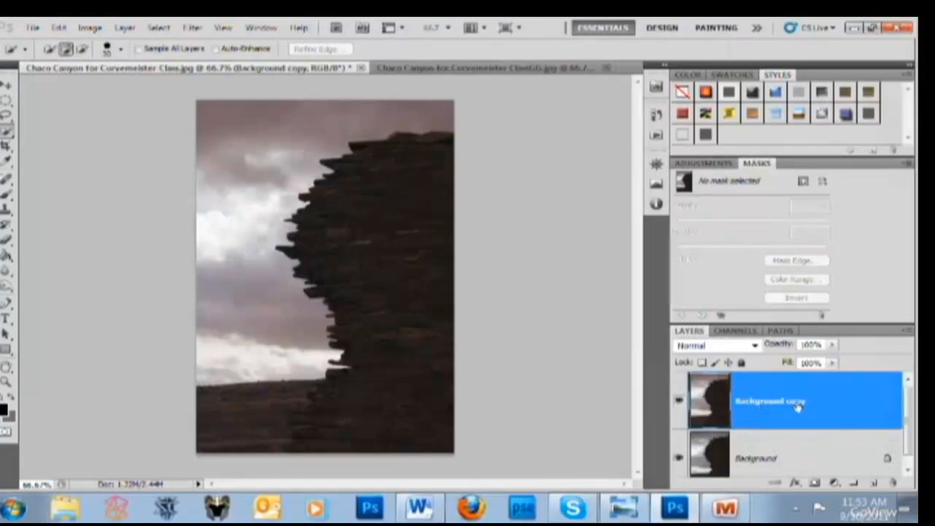
Reshape Background copy's green curve in Curvemeister while viewing only the green channel: shadow end point 7 → 0, added points 54 → 71 and 133 → 153.
click(192, 27)
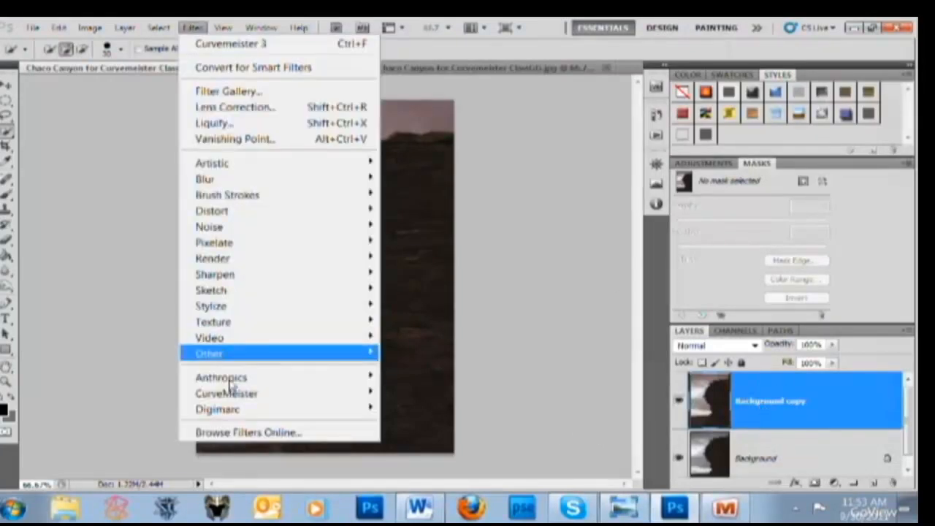
mouse_move(226, 393)
click(147, 393)
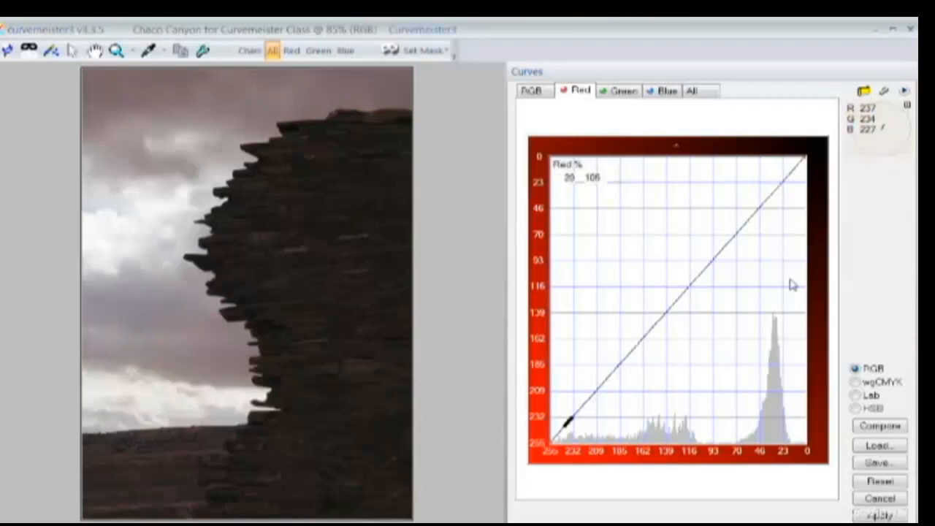
click(319, 50)
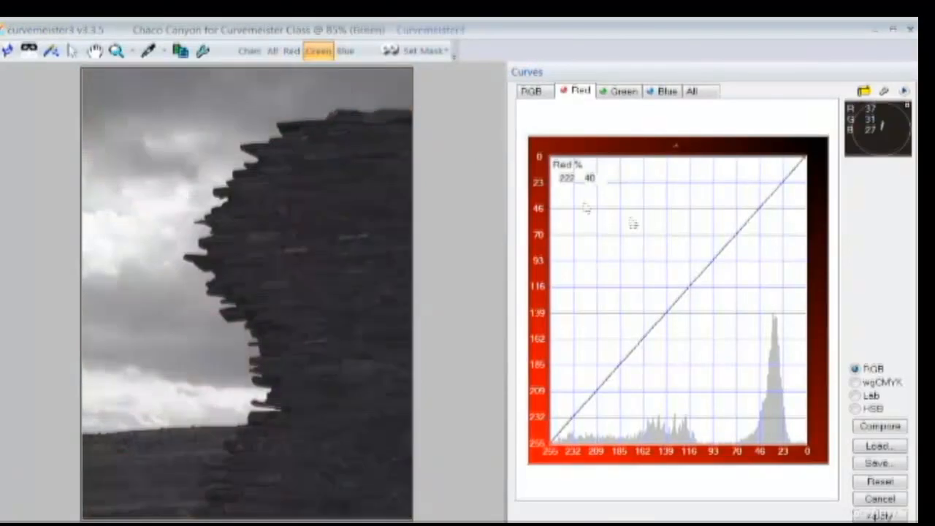
click(621, 91)
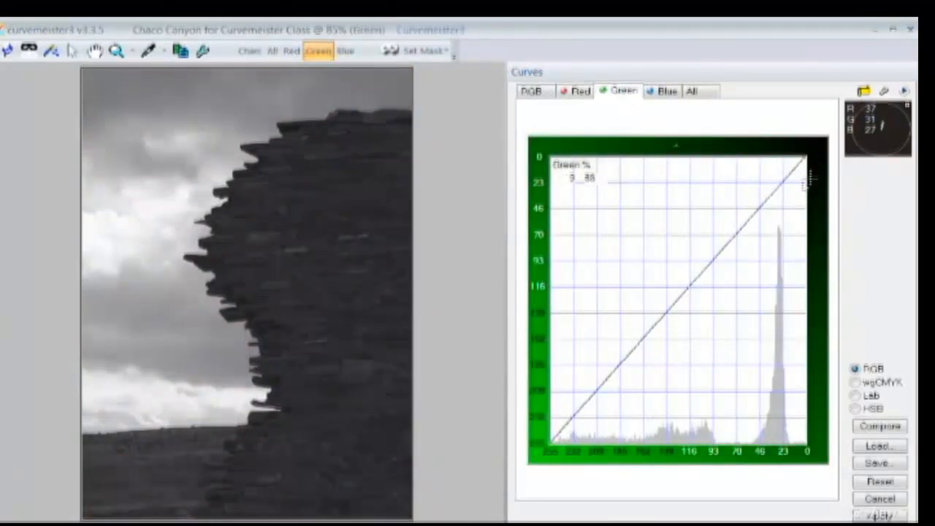
drag(809, 161, 799, 160)
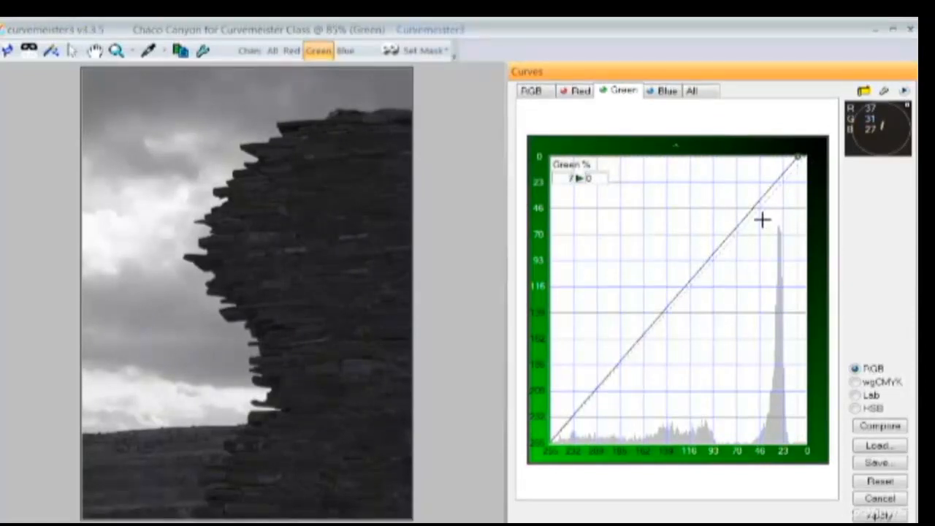
drag(752, 210, 759, 243)
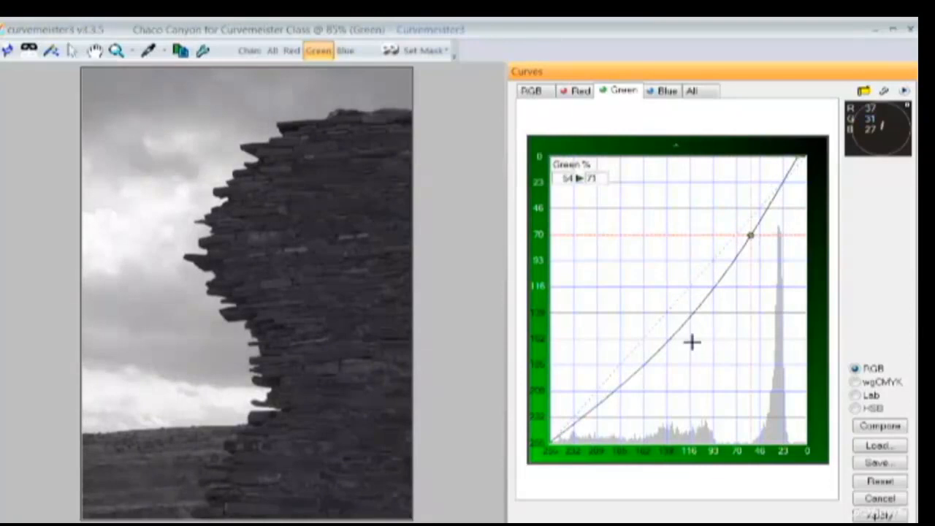
drag(678, 334, 672, 329)
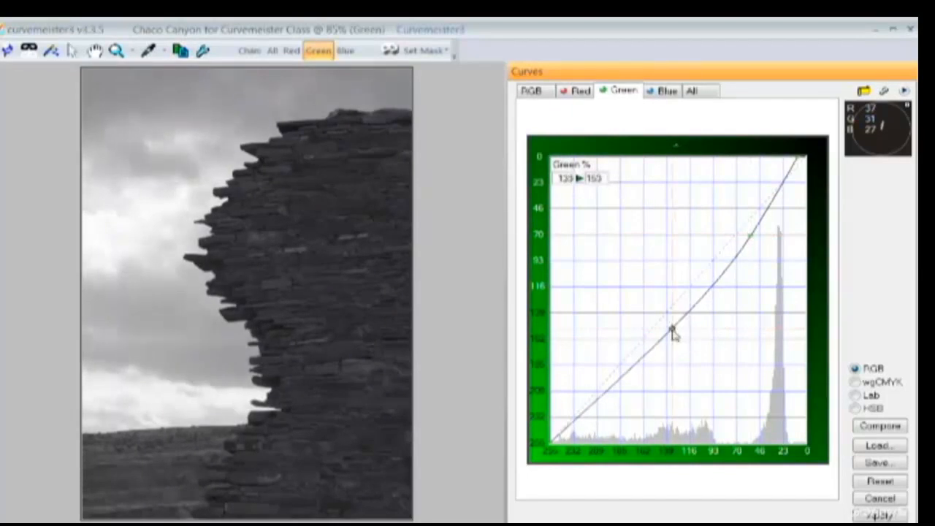
Check the image's blue channel alongside the Blue curve, and apply the curves to Background copy.
click(348, 52)
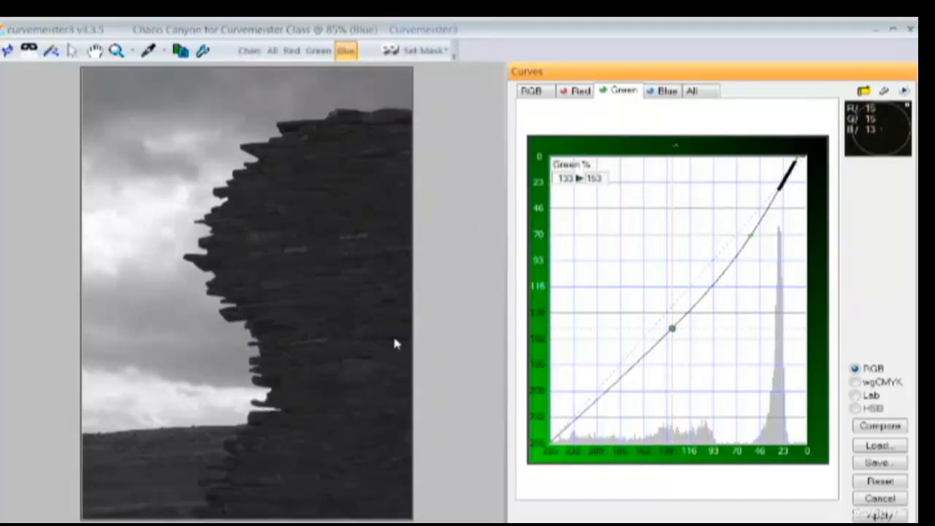
click(665, 91)
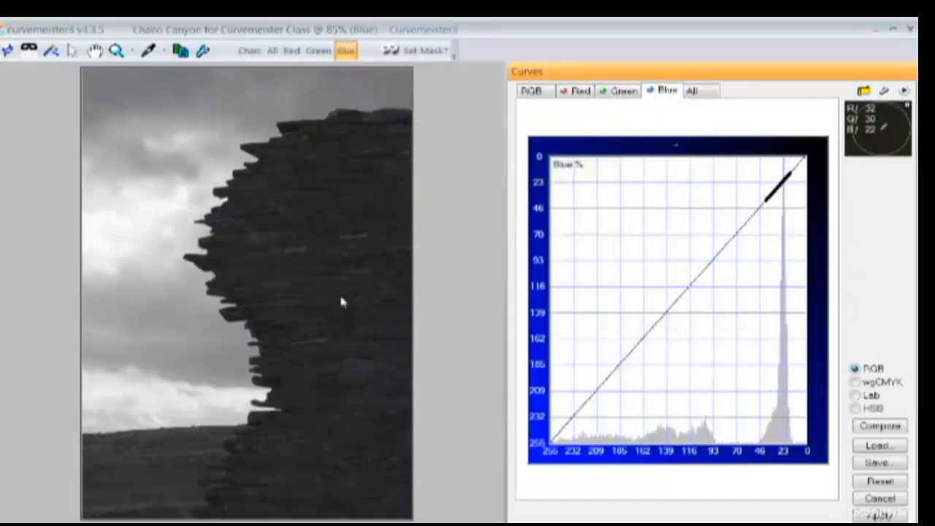
click(881, 514)
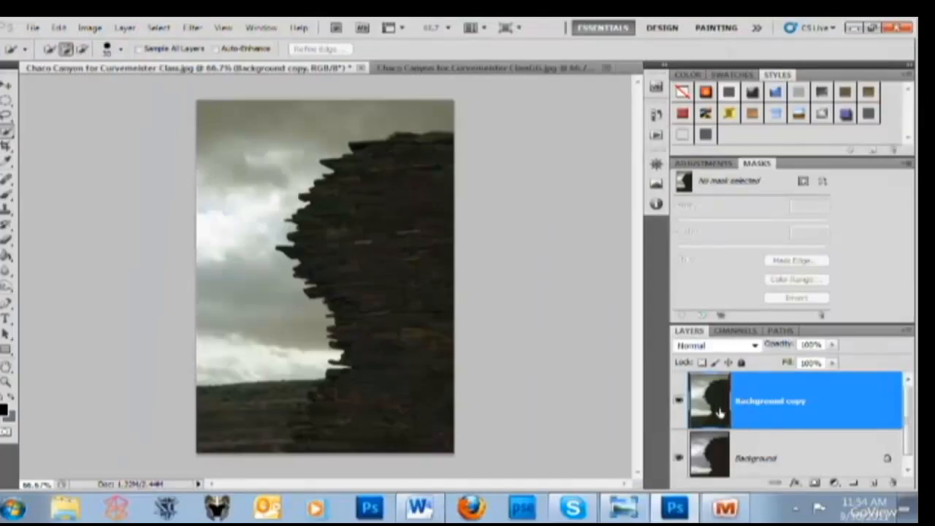
Replace Background copy's blue channel with its red channel using Apply Image, with Normal blending at 100% opacity.
click(737, 331)
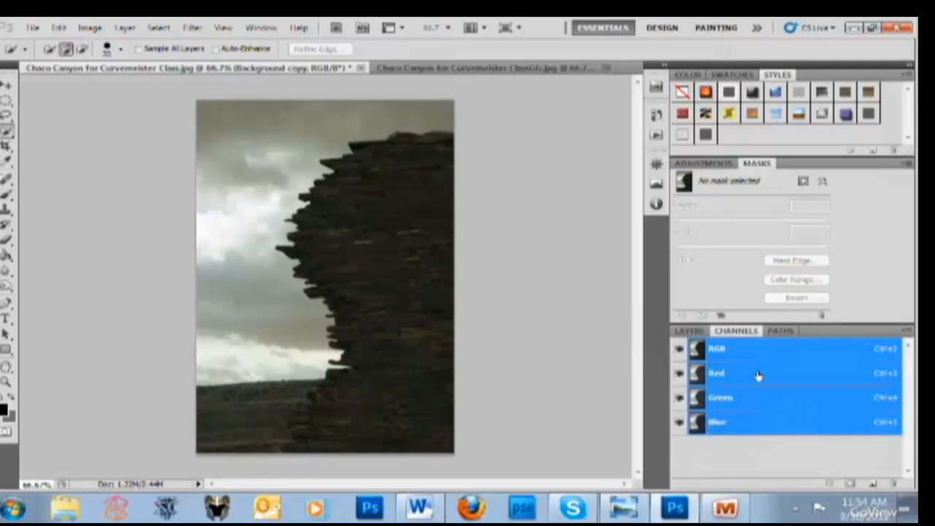
click(763, 401)
click(766, 380)
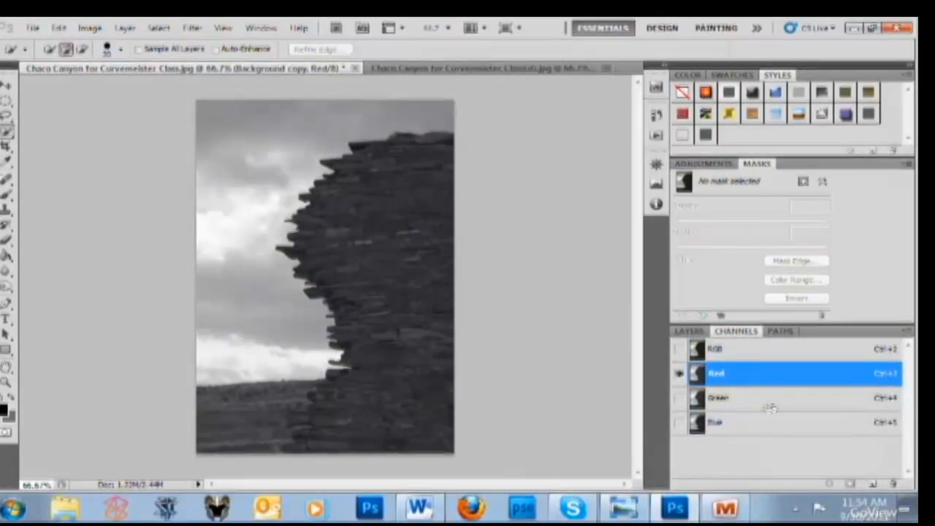
click(769, 422)
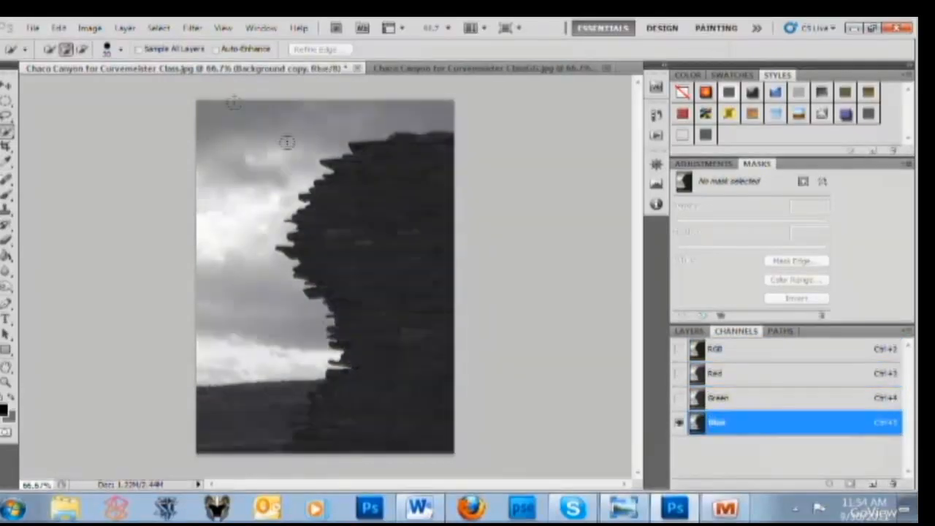
click(88, 29)
click(116, 268)
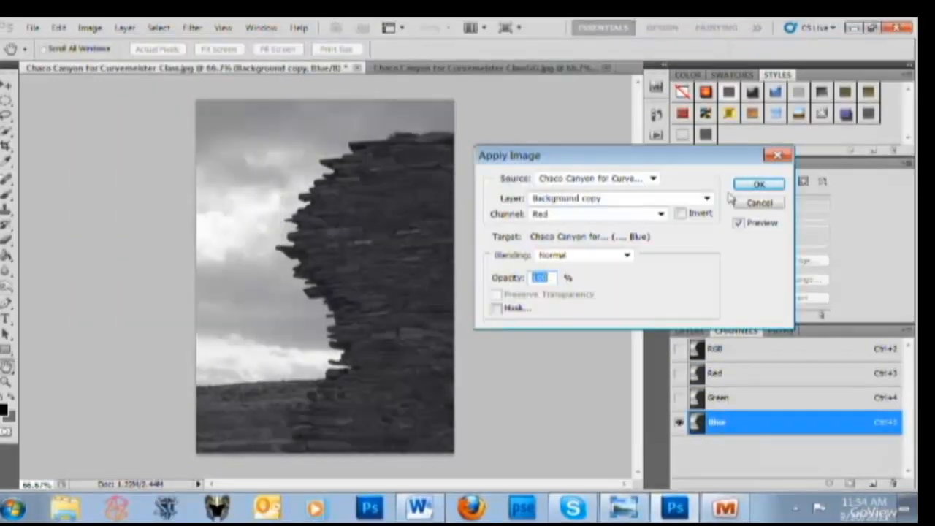
click(752, 187)
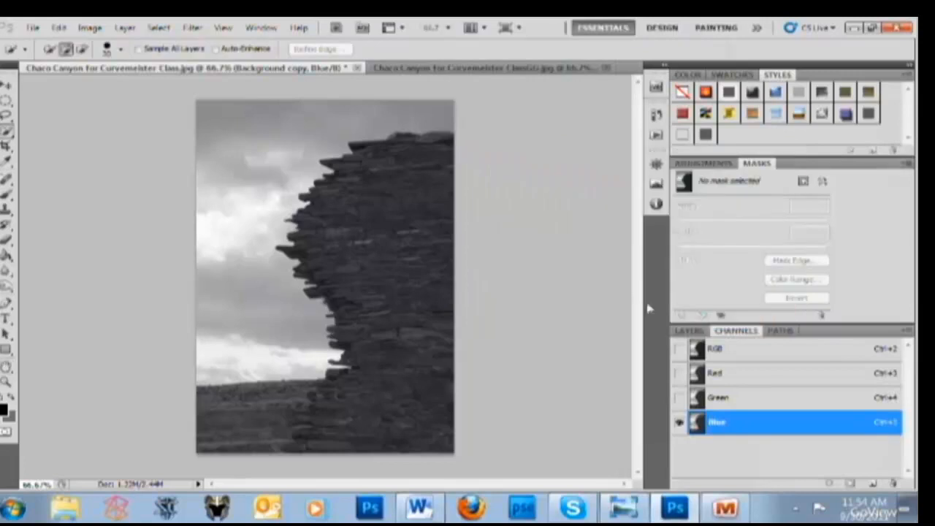
Return to the composite RGB view, set Background copy's blending mode to Luminosity, and compare it with the ClassGG version of the photo.
click(751, 358)
click(689, 331)
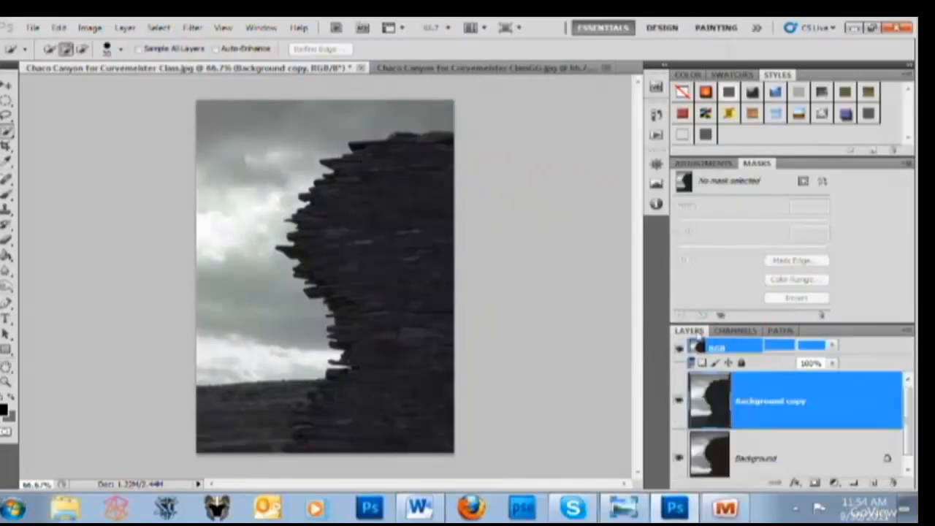
click(751, 344)
click(723, 432)
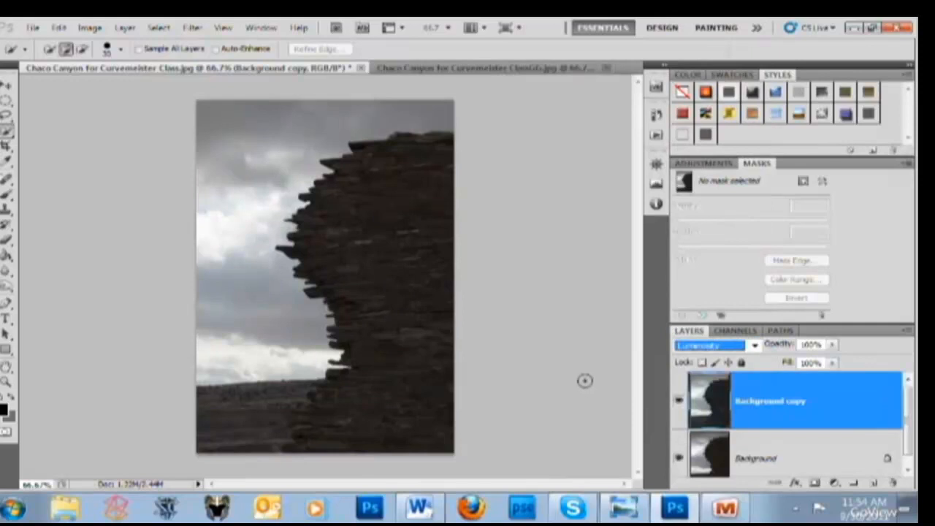
click(489, 68)
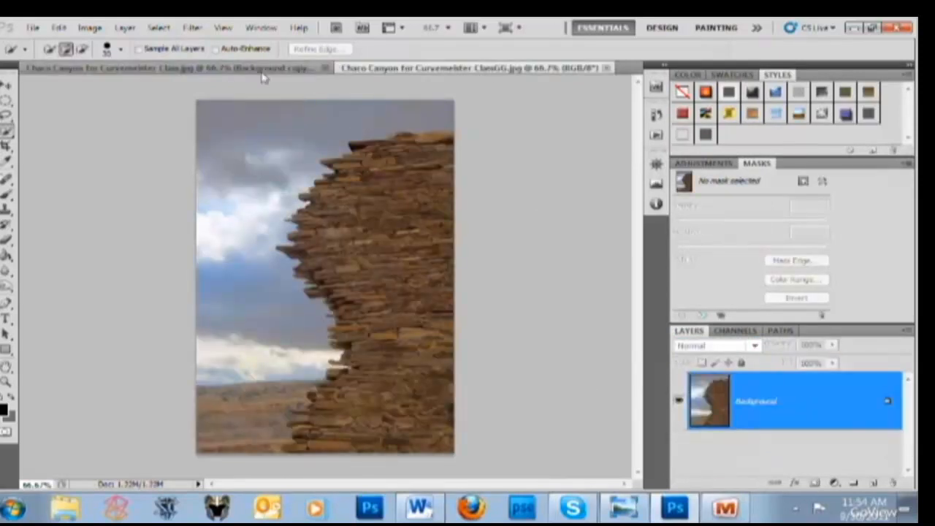
click(248, 70)
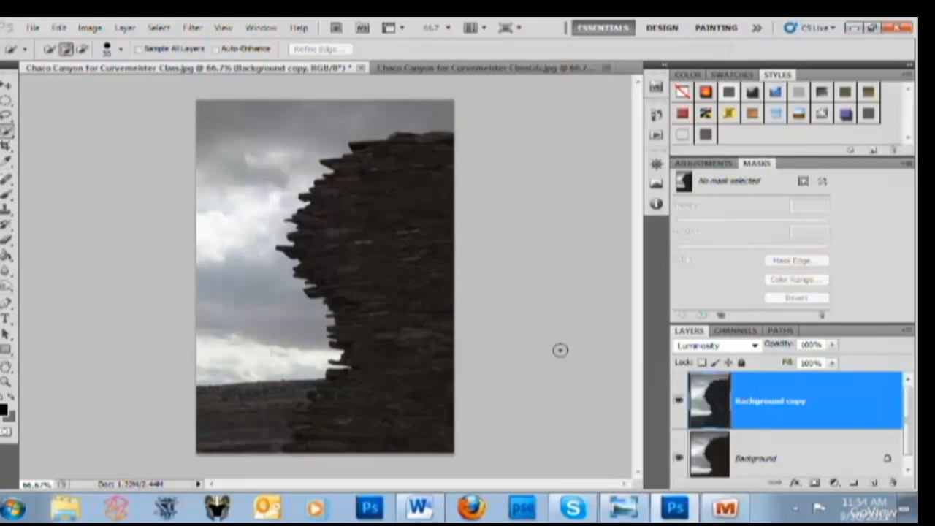
Merge Background copy down into Background and duplicate the merged layer.
scroll(562, 349, down, 1)
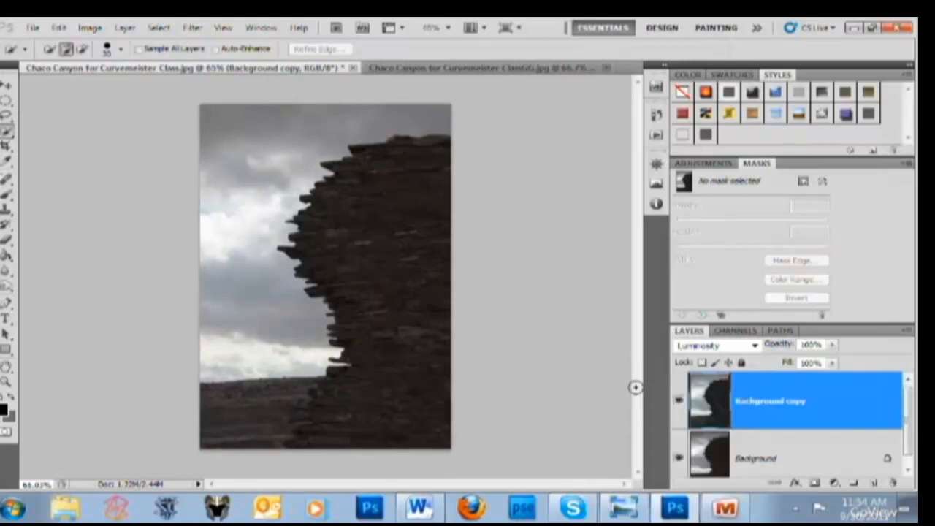
key(ctrl+e)
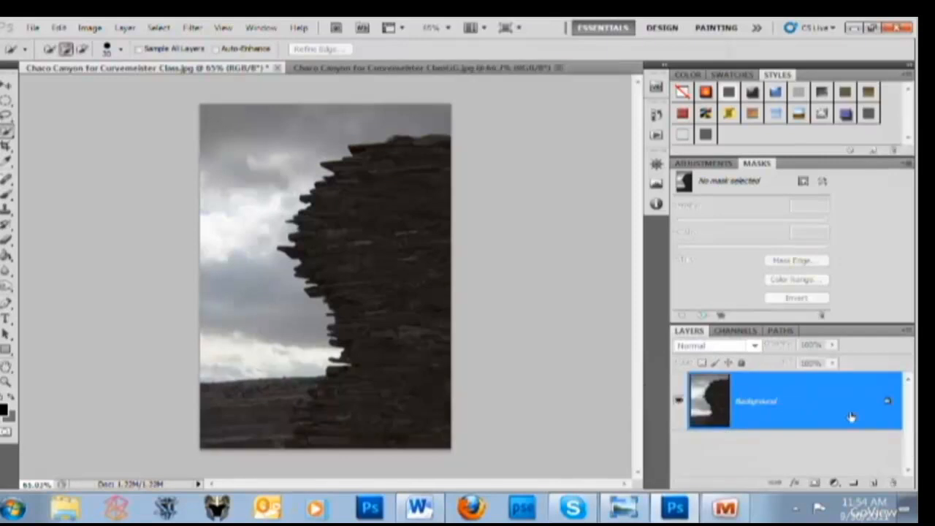
drag(844, 415, 873, 482)
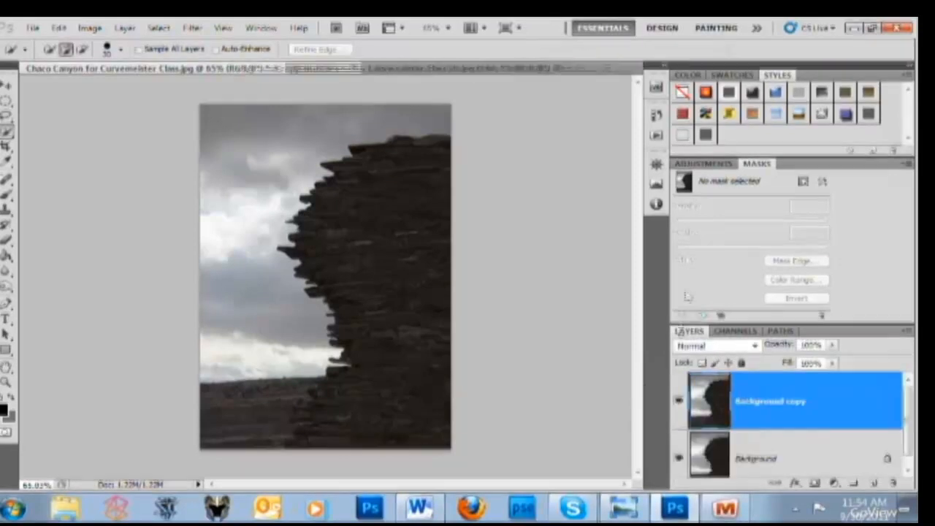
Open the new Background copy in Curvemeister and show the RGB, Red, Green and Blue curves together.
click(192, 29)
mouse_move(225, 398)
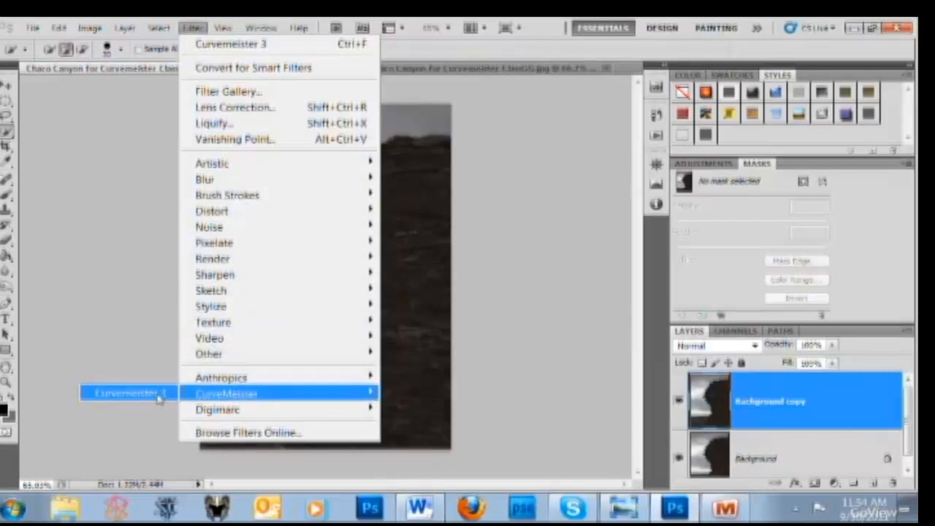
click(156, 397)
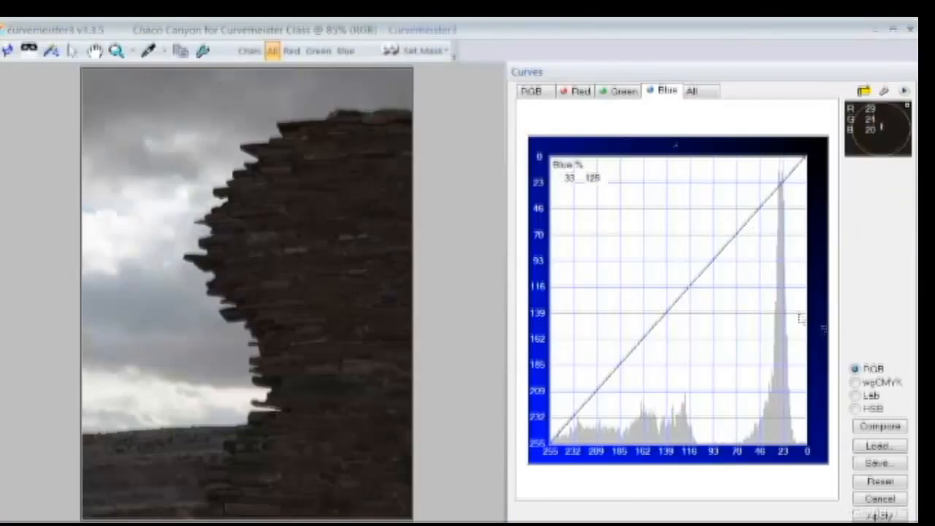
scroll(454, 250, down, 1)
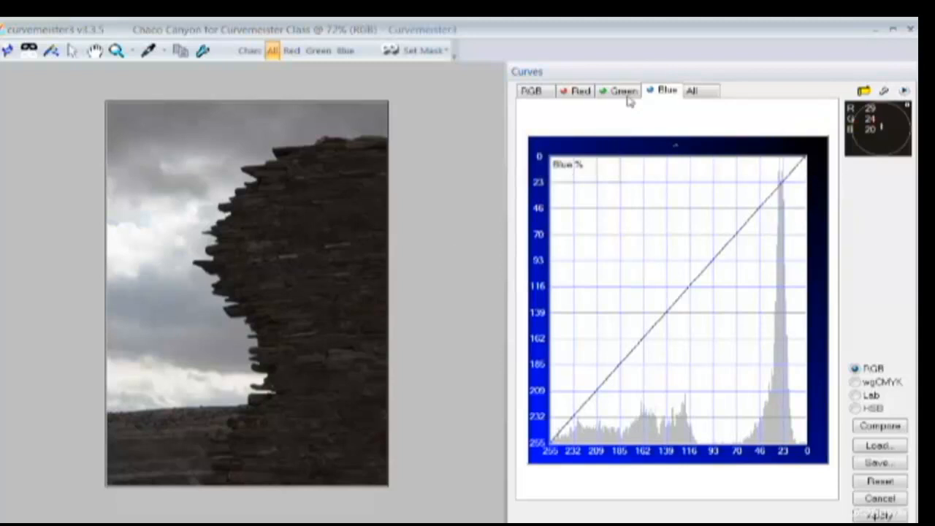
click(546, 92)
click(694, 92)
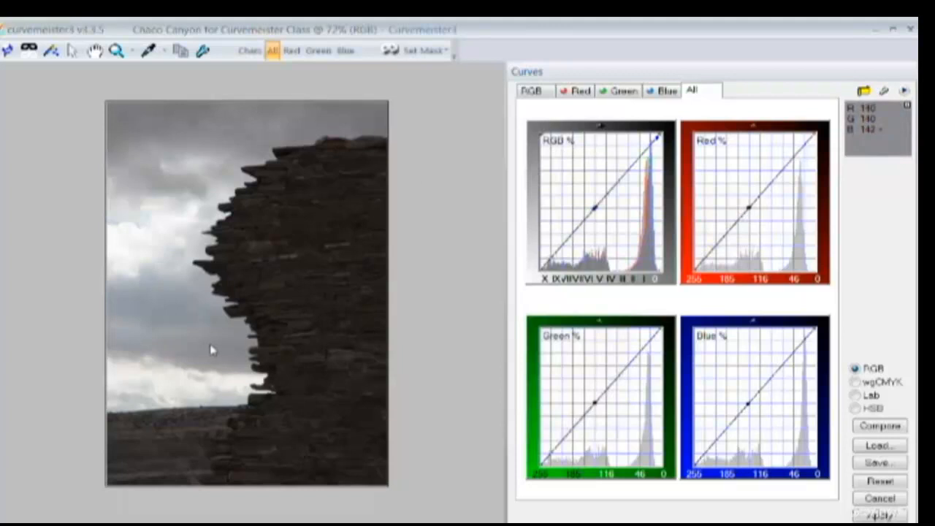
Place one sample pin on the bright cloud and another on a dark crevice at the wall's edge, moving both readouts aside.
click(140, 239)
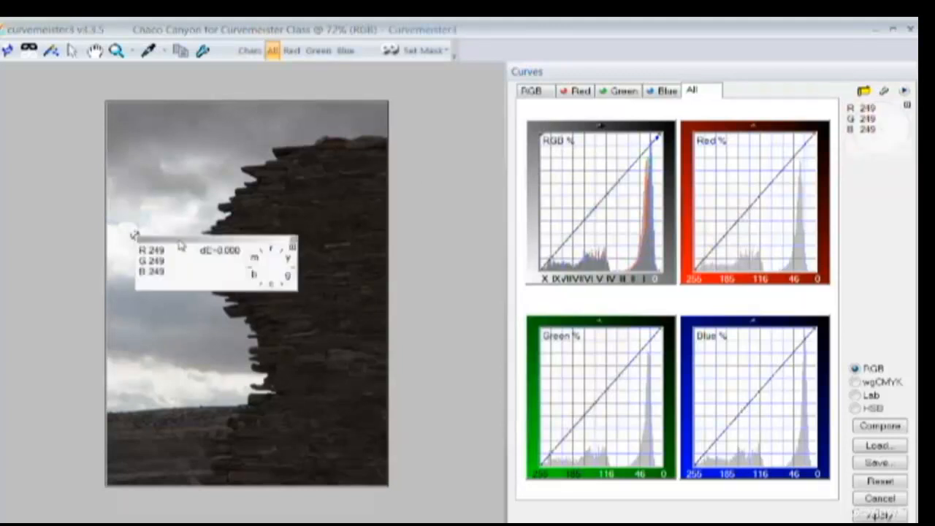
drag(186, 238, 175, 119)
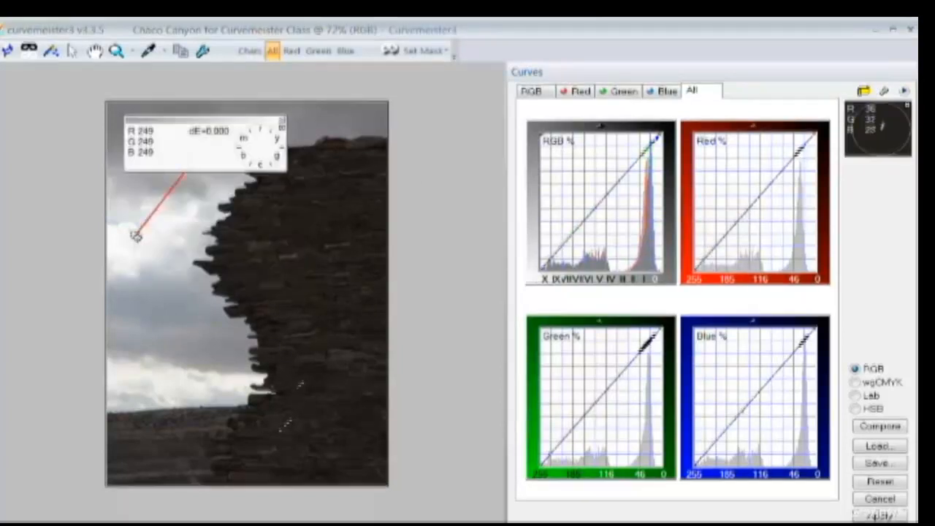
scroll(298, 333, up, 1)
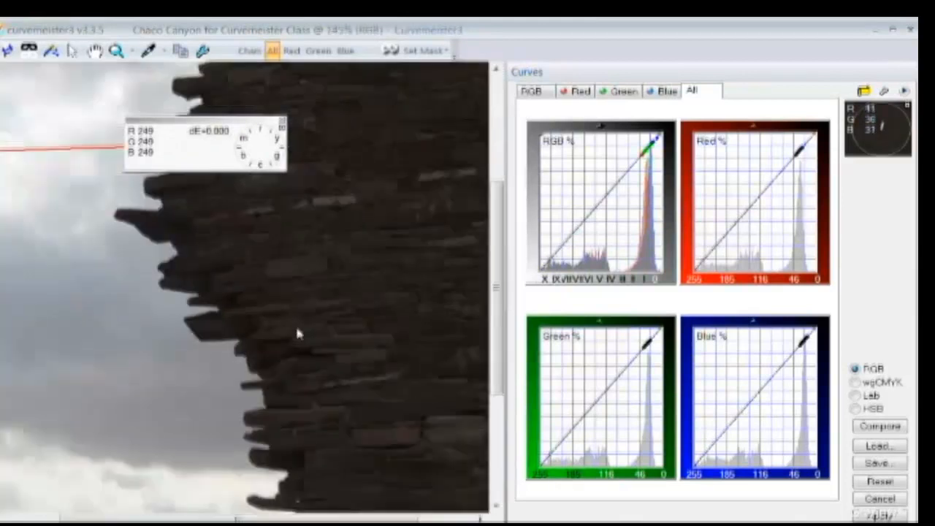
scroll(298, 333, up, 2)
click(219, 321)
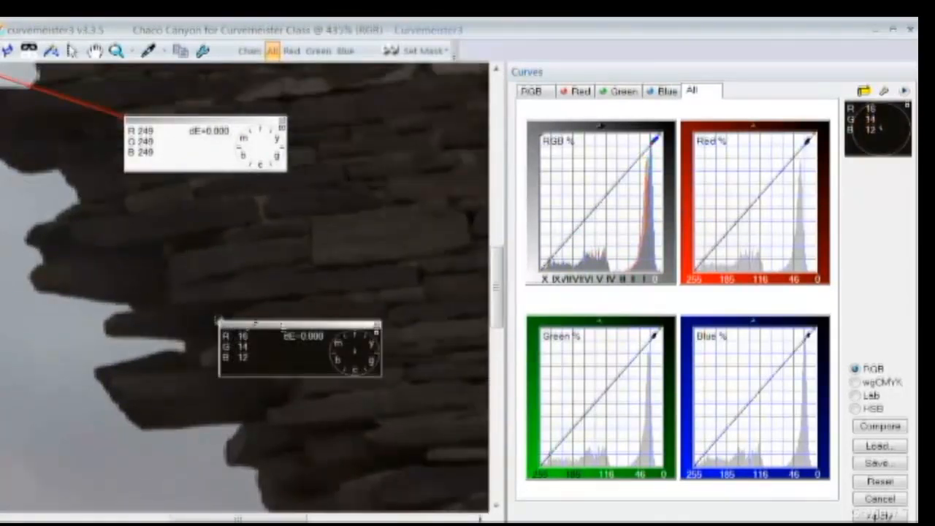
drag(292, 325, 378, 235)
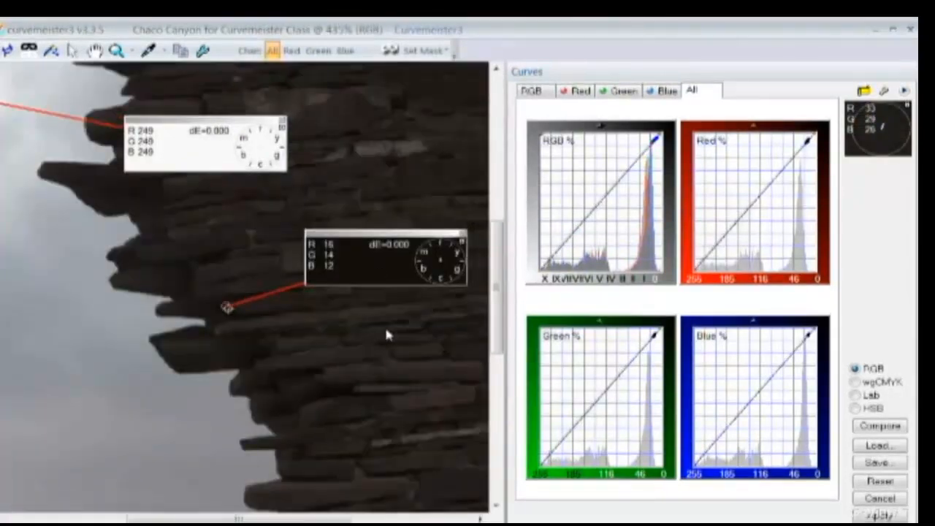
scroll(385, 333, down, 3)
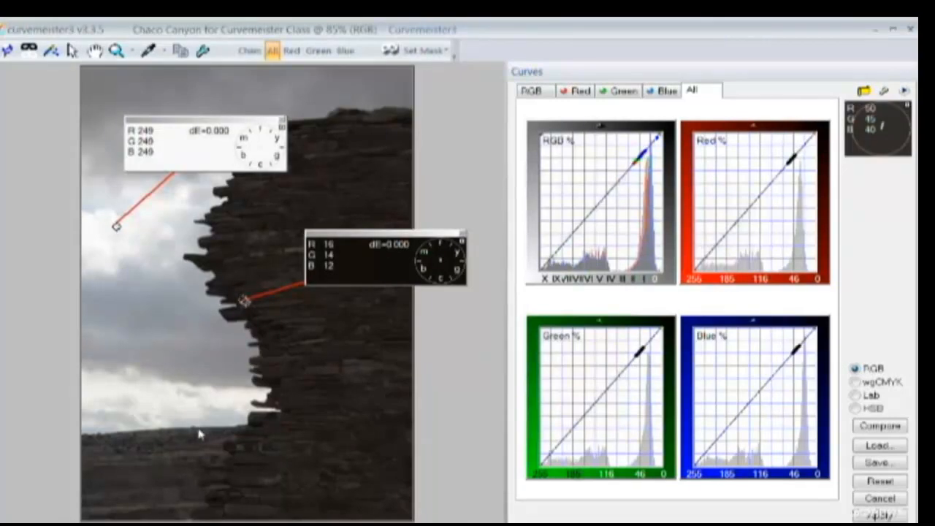
Place a third sample pin on the grey sky above the wall and move its readout clear of the photo.
key(ctrl+plus)
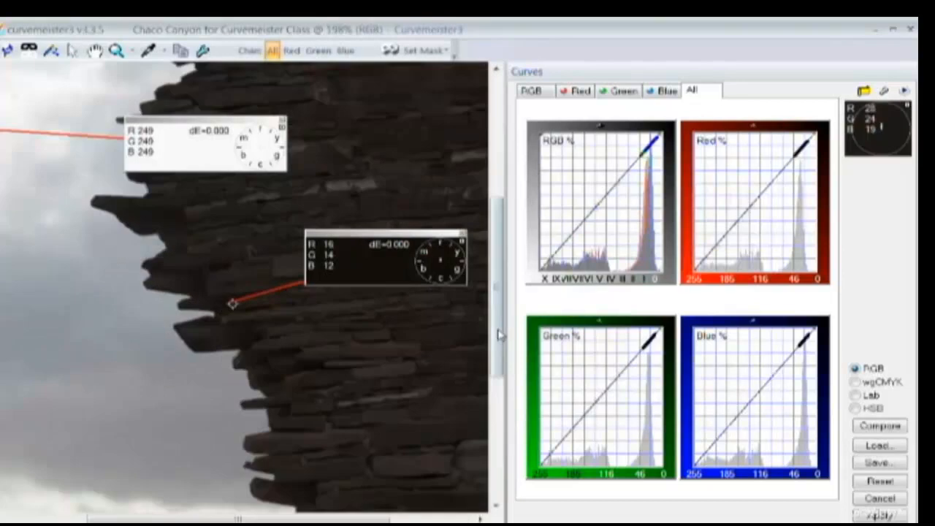
drag(500, 334, 502, 453)
drag(117, 517, 36, 518)
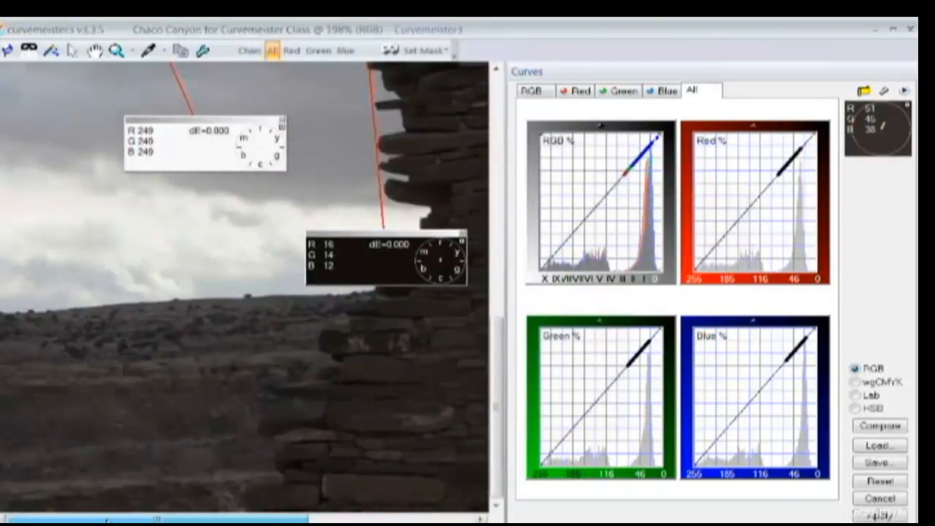
drag(111, 518, 278, 519)
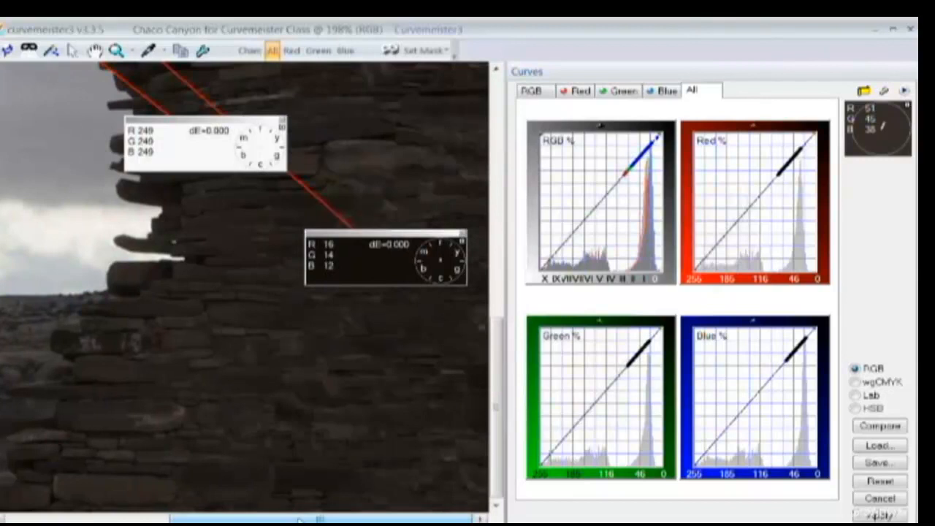
scroll(359, 412, down, 2)
scroll(360, 412, down, 2)
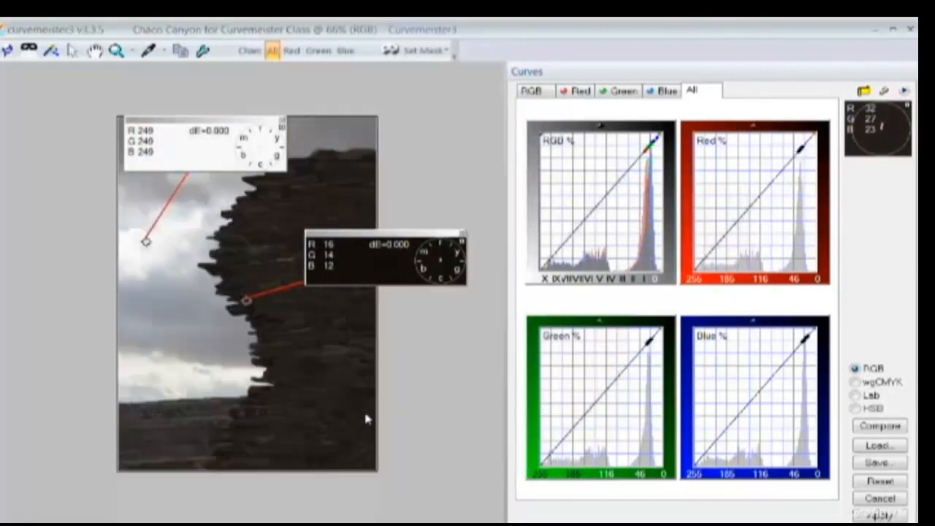
shift+click(361, 134)
drag(430, 132, 448, 104)
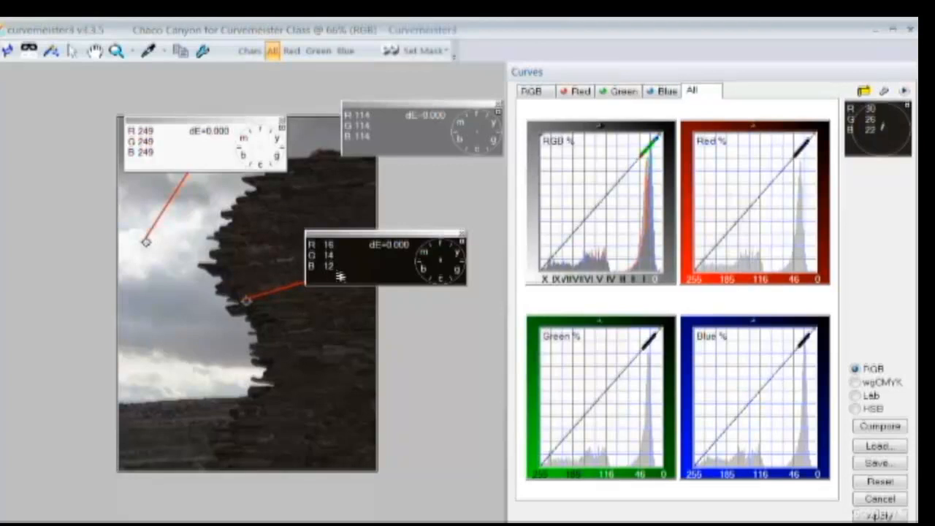
Select the Blue curve's shadow end point, and set the Green curve's shadow end point to map 2 to 0.
click(817, 330)
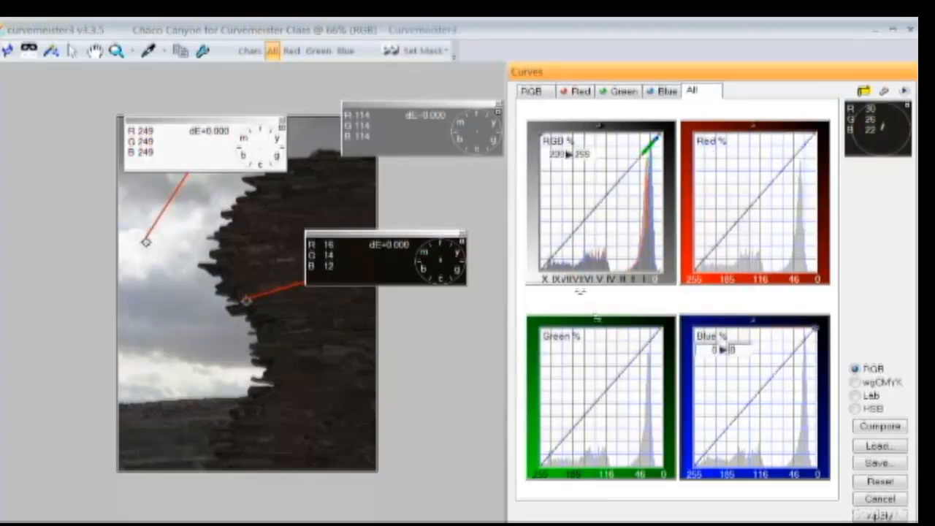
click(669, 334)
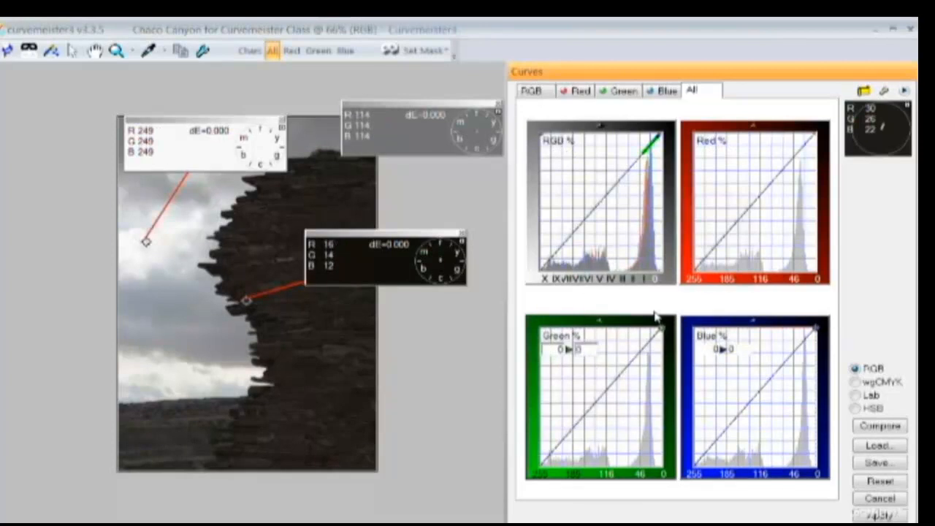
key(Left)
key(Right)
key(Right)
key(Left)
key(Left)
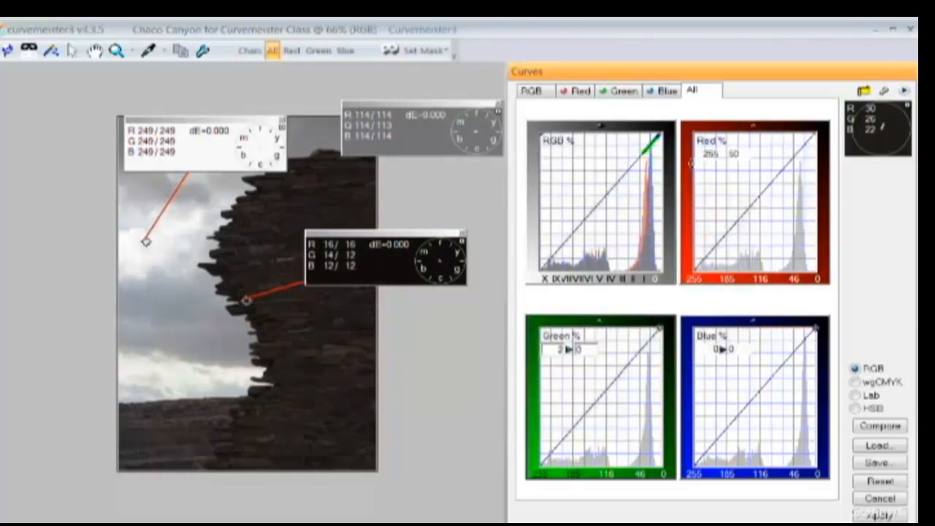
Map 4 to 0 at the Red curve's shadow end, add a Blue curve point mapping 113 to 112, and apply the curves.
click(820, 139)
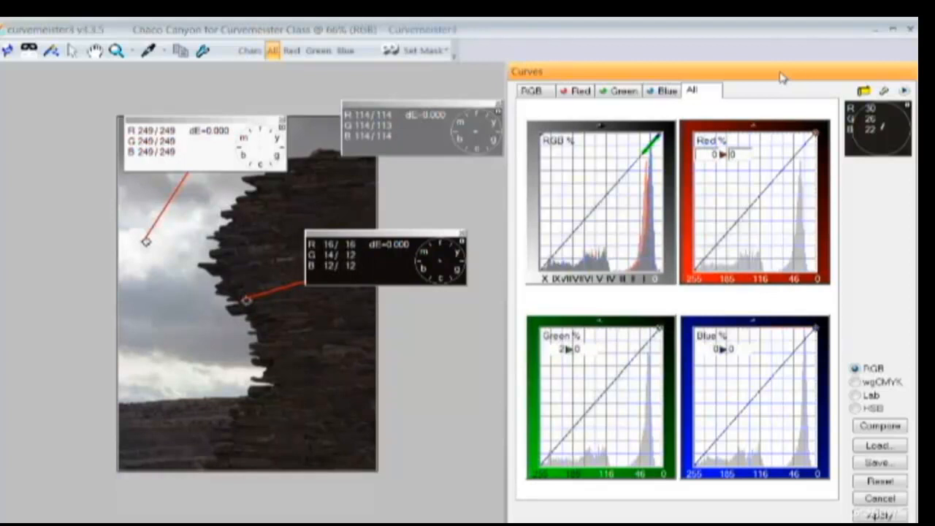
key(Left)
key(Left)
key(Left)
key(Left)
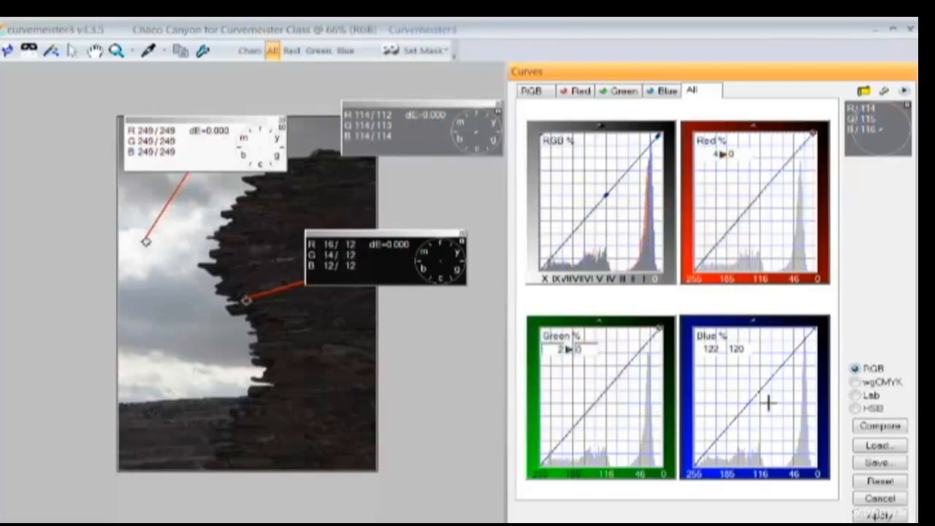
click(761, 389)
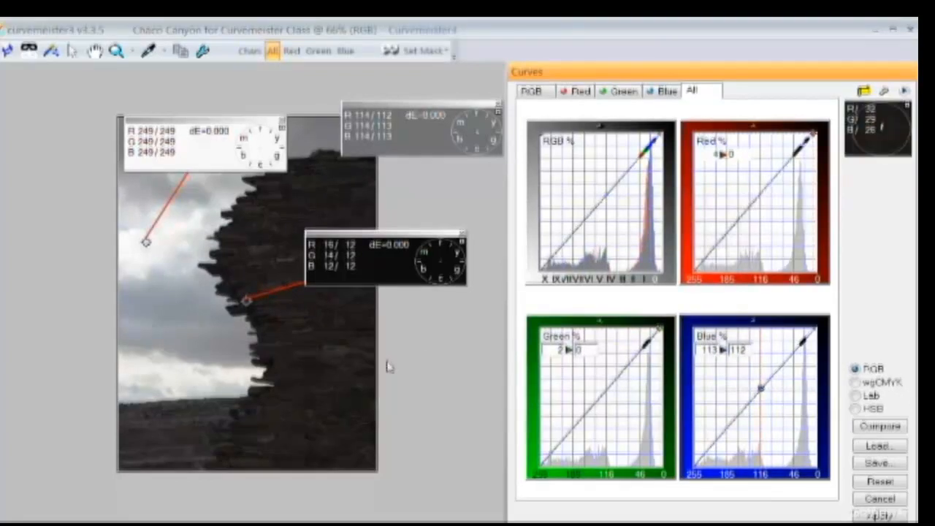
click(880, 516)
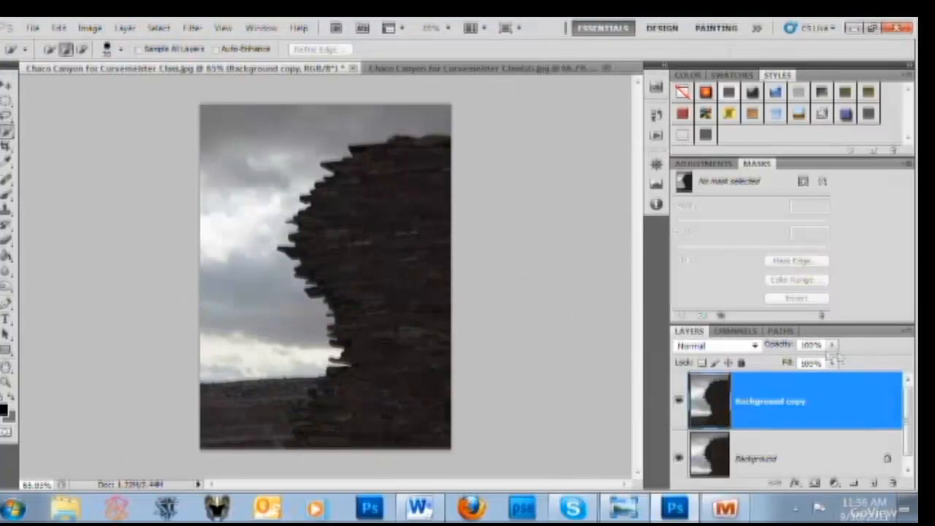
Set Background copy's blending mode to Color and merge it down into Background.
click(716, 345)
click(724, 426)
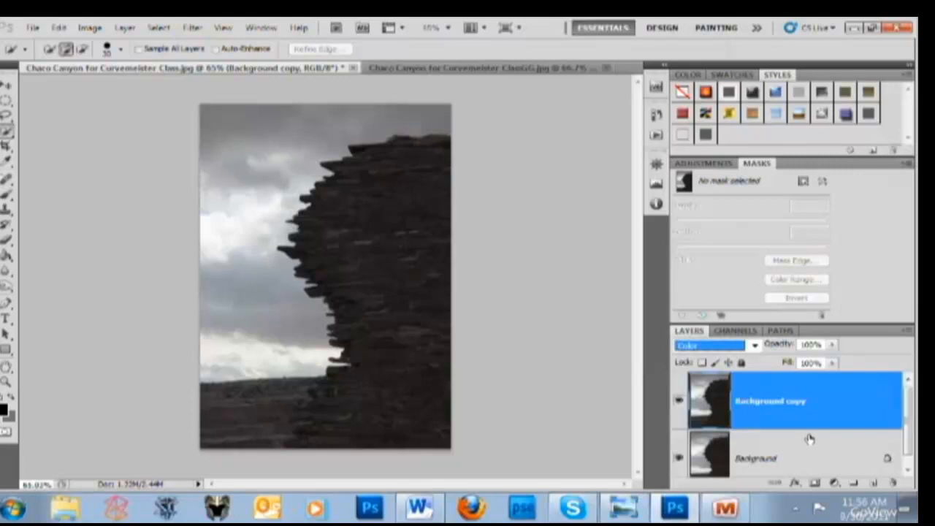
key(ctrl+e)
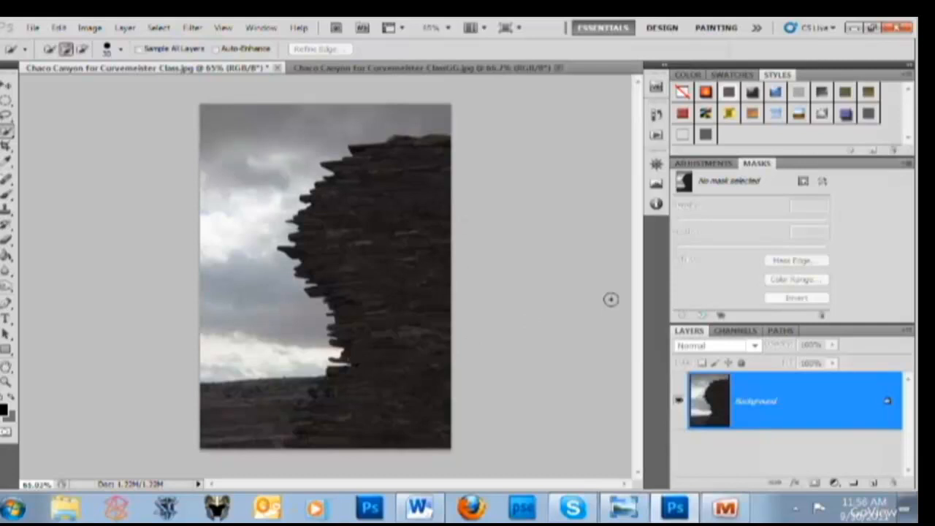
Open Shadows/Highlights for the merged photo and set the Highlights tonal width to 39% and radius to 26 px.
click(90, 27)
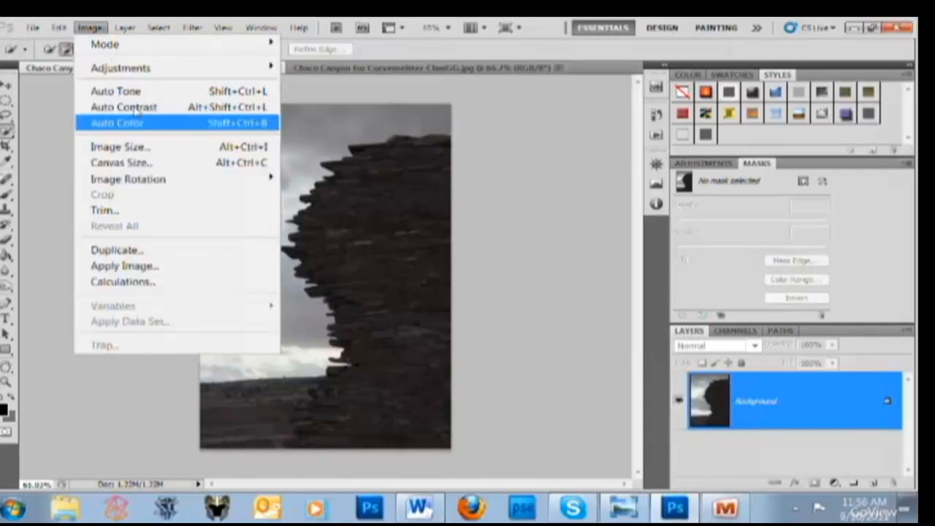
mouse_move(146, 67)
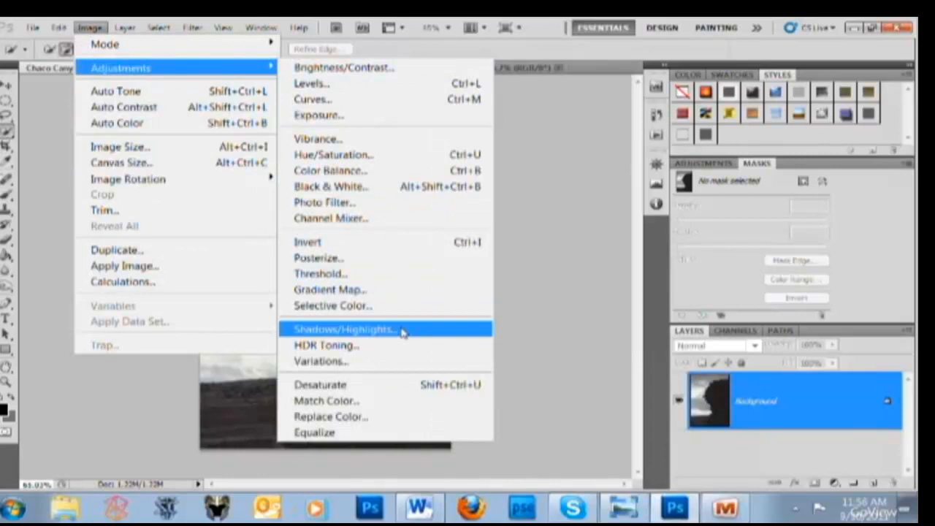
click(398, 328)
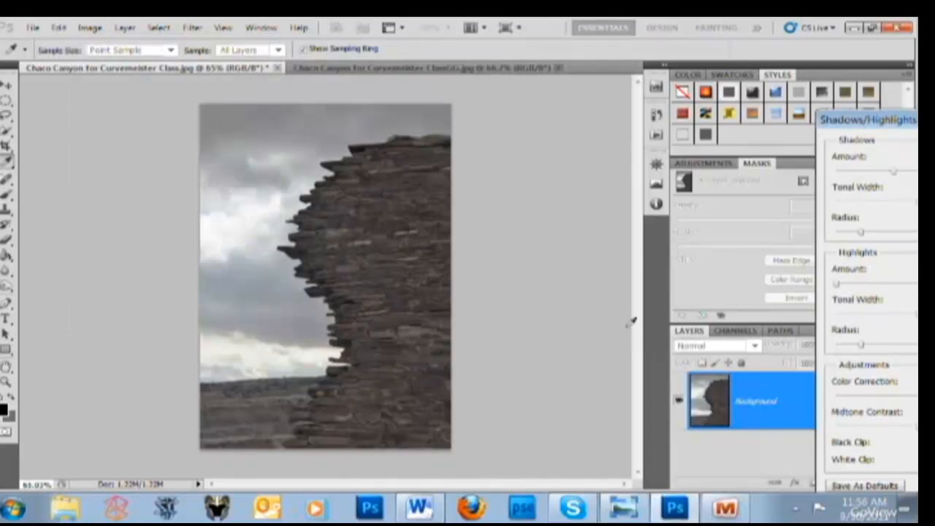
drag(880, 126, 610, 84)
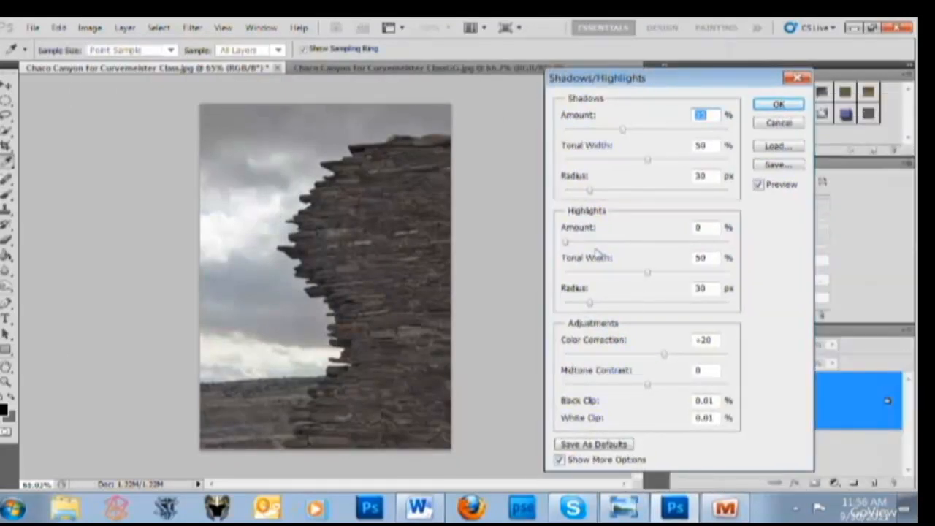
click(647, 276)
click(586, 304)
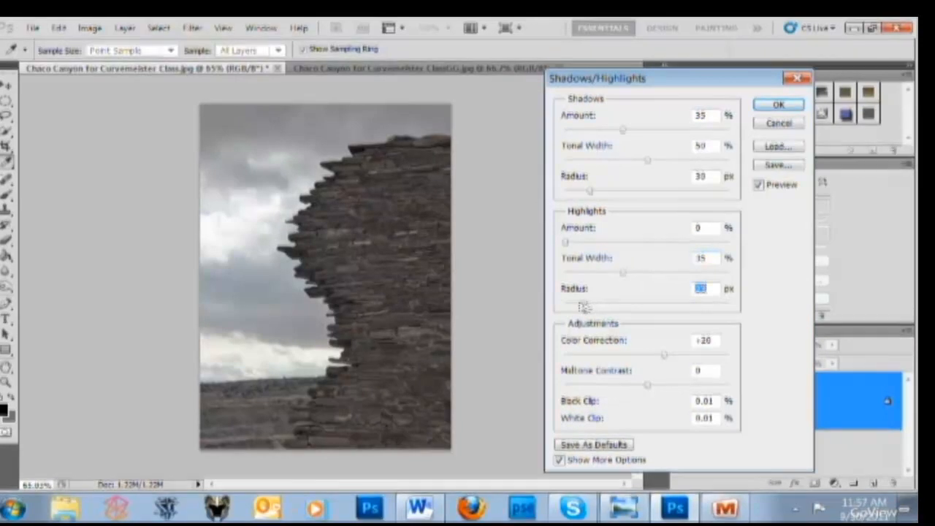
click(626, 274)
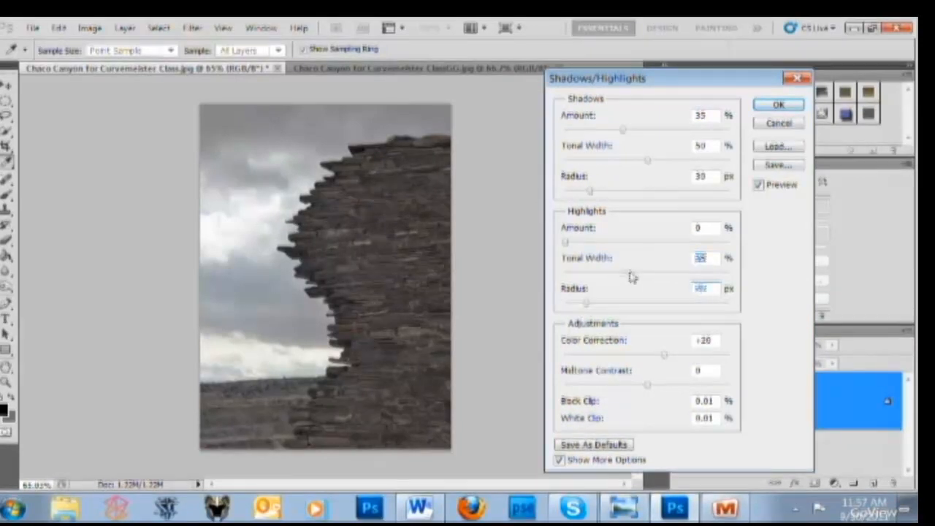
Set the Shadows amount to 27% and tonal width to about 39%, and accept the Shadows/Highlights adjustment.
click(621, 133)
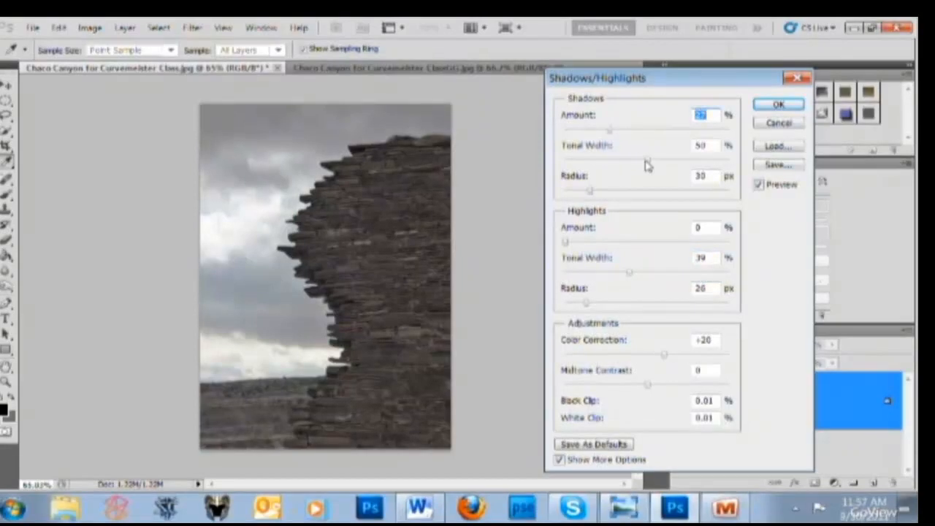
drag(646, 165, 630, 166)
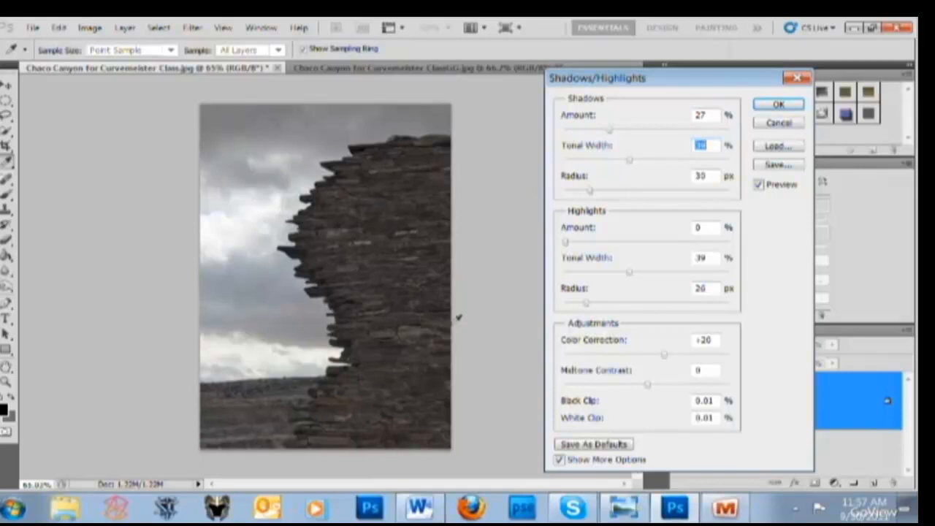
click(778, 104)
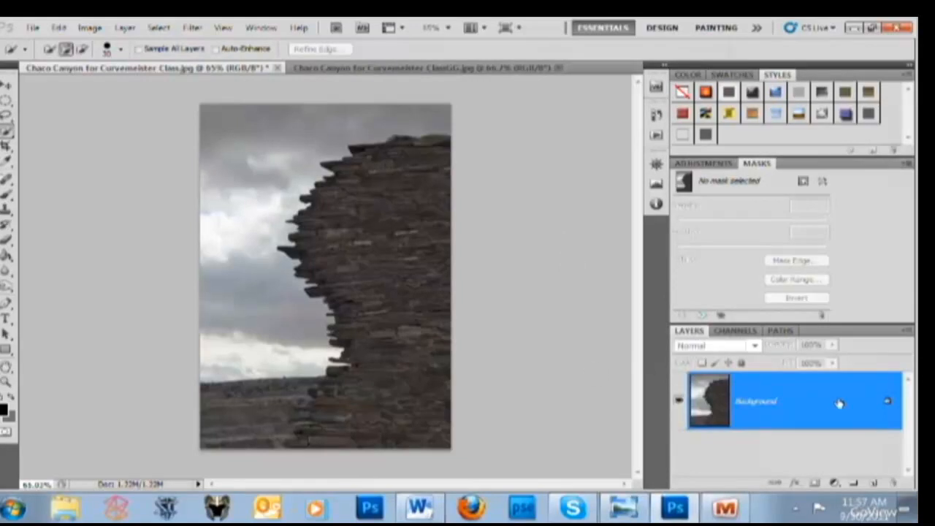
Duplicate the Background layer and open the copy in Curvemeister.
drag(851, 403, 874, 483)
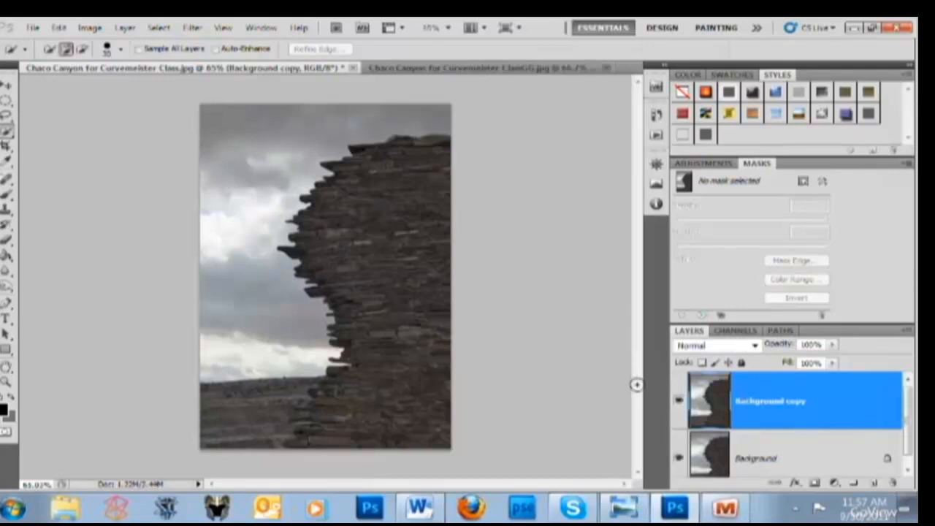
click(192, 27)
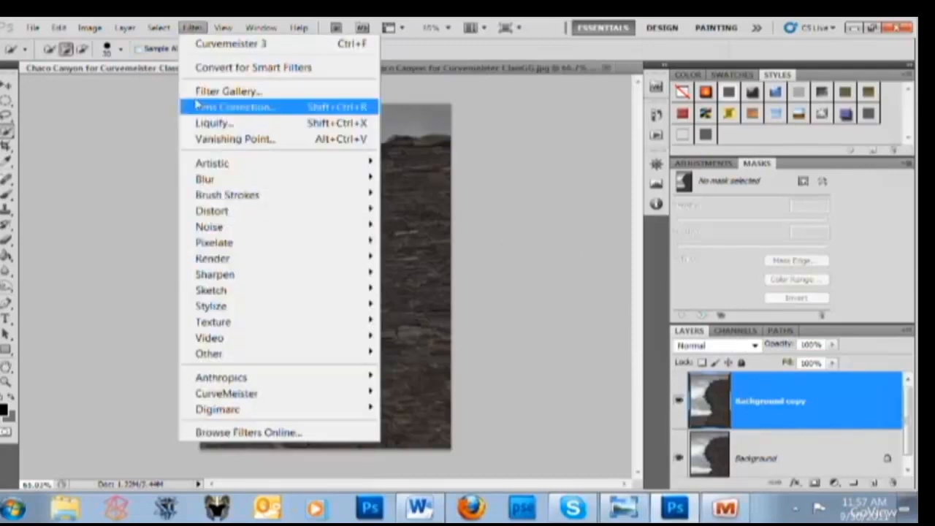
mouse_move(236, 392)
click(171, 395)
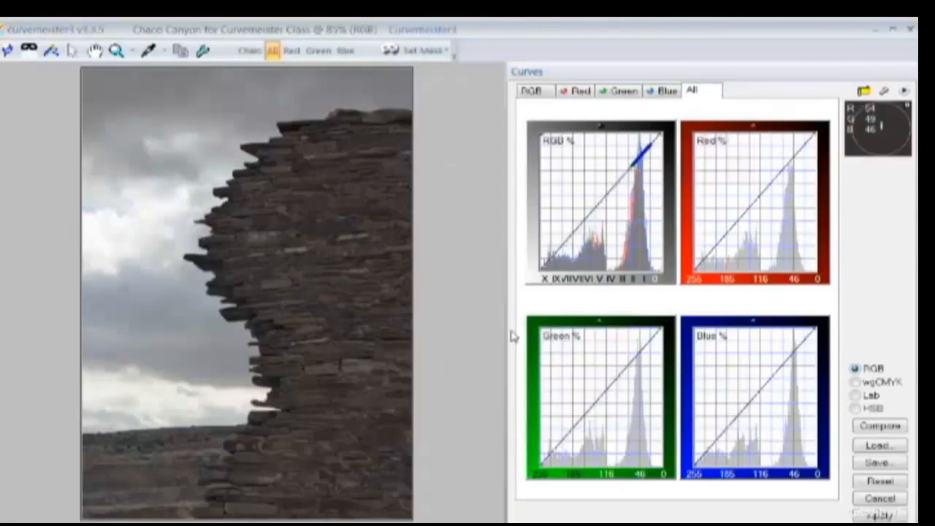
Switch to Lab, show the Lightness, a and b curves together, and check the Lightness curve's shadow and highlight end points.
click(857, 396)
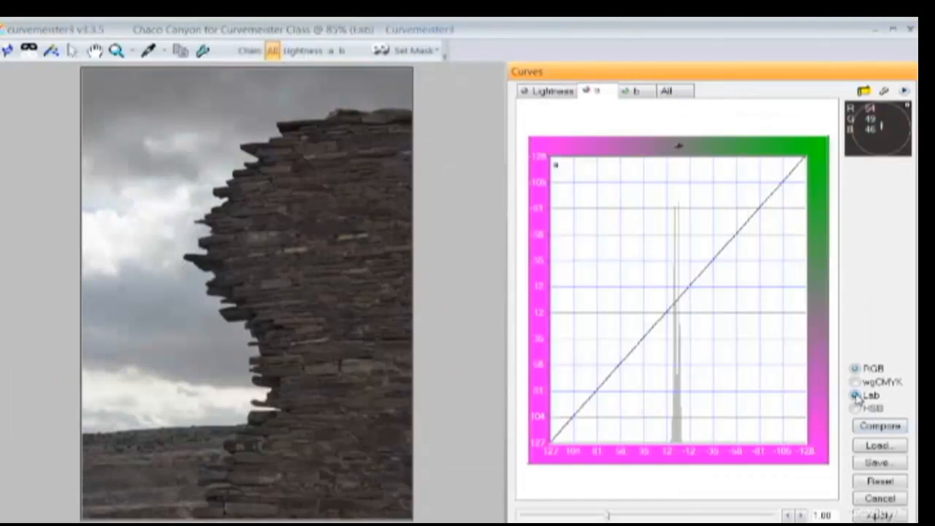
click(663, 92)
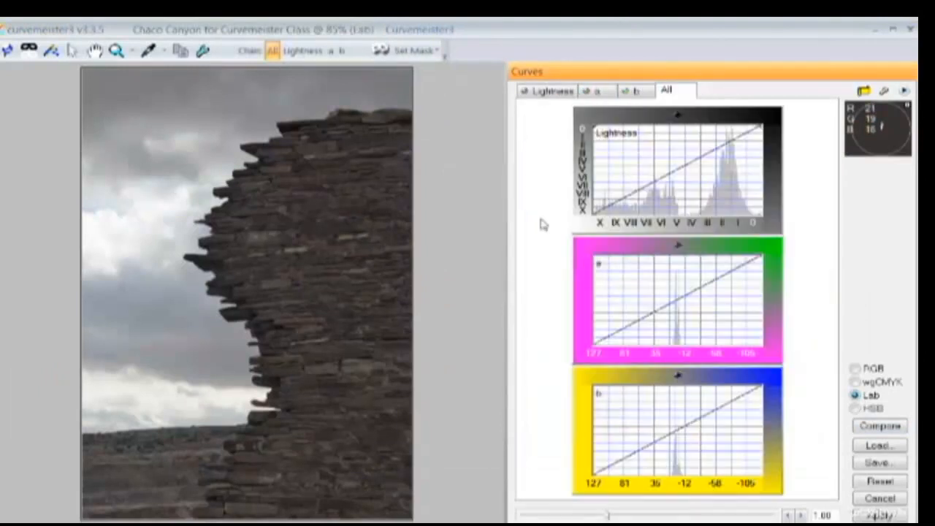
click(773, 185)
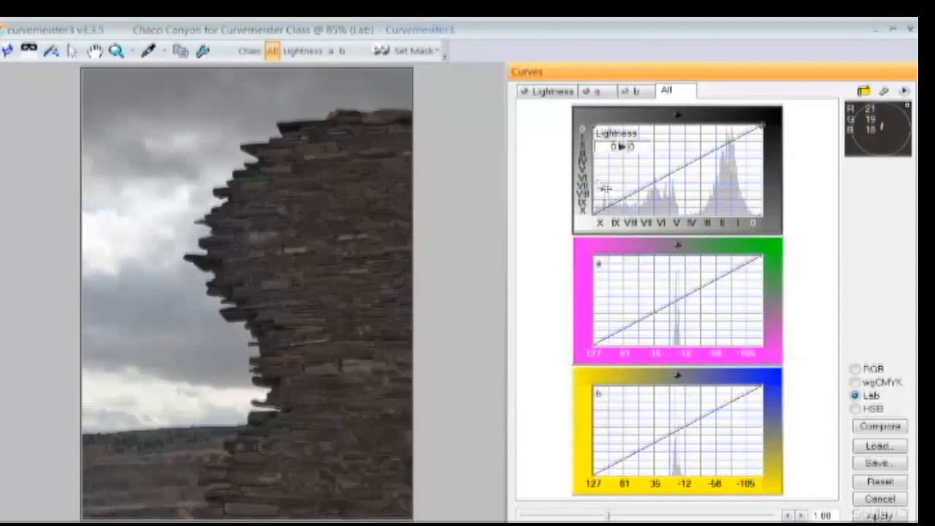
click(612, 199)
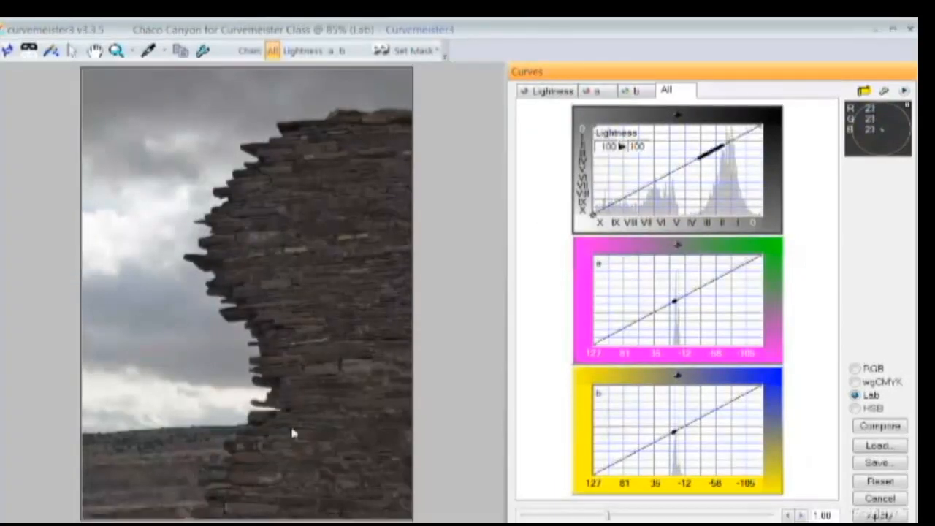
Add two points around the a curve's central histogram peaks and spread them vertically to steepen the curve through the wall's colours.
scroll(139, 470, up, 2)
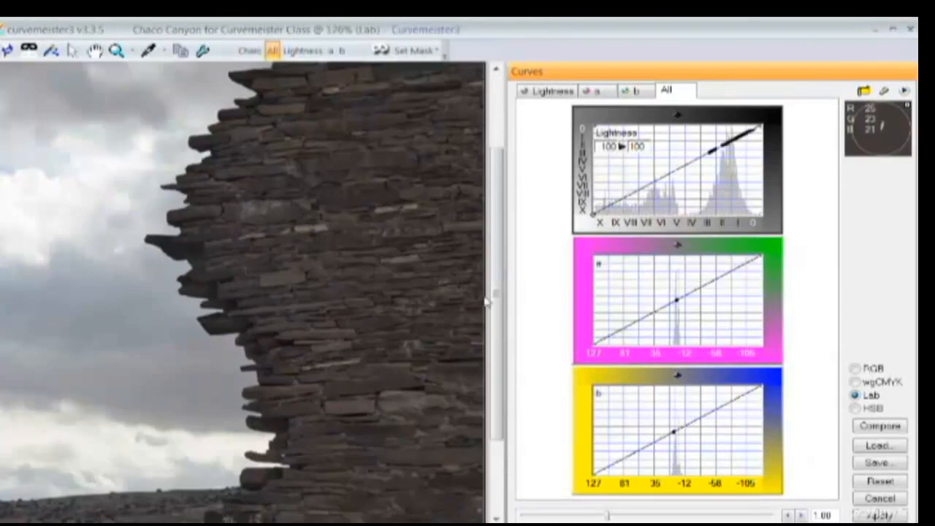
drag(498, 306, 476, 409)
scroll(38, 400, up, 2)
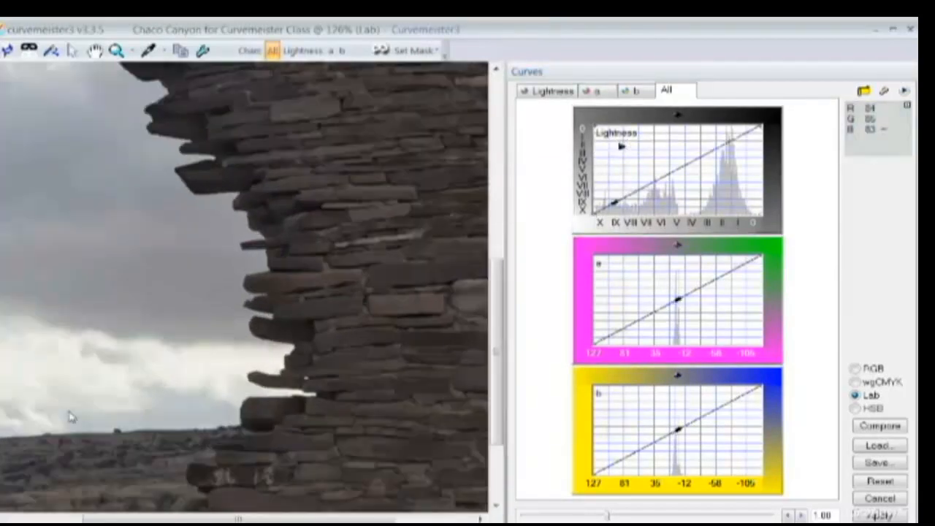
scroll(439, 333, up, 2)
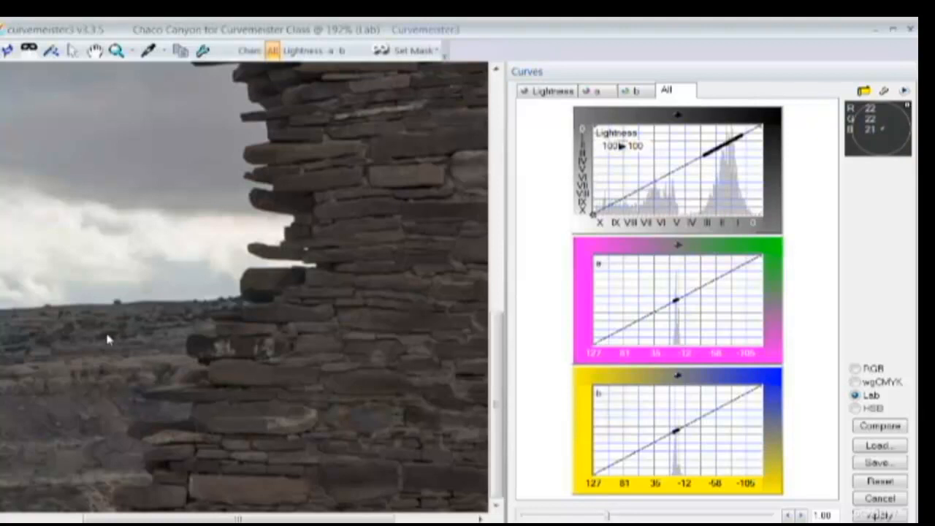
scroll(103, 341, up, 1)
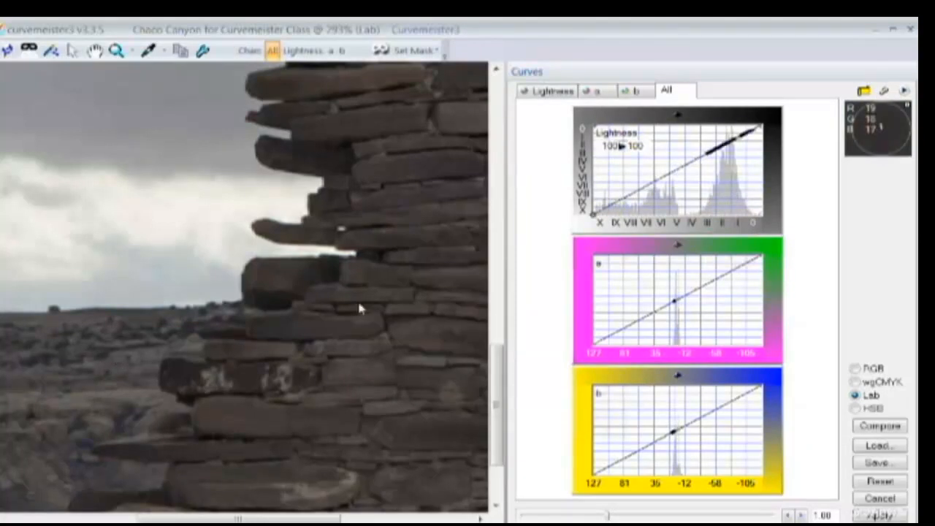
click(595, 90)
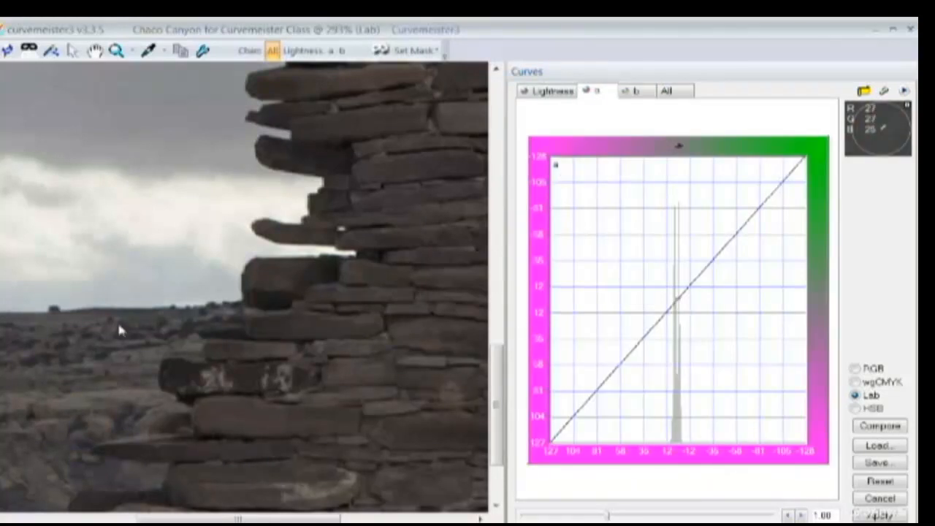
click(687, 298)
click(679, 300)
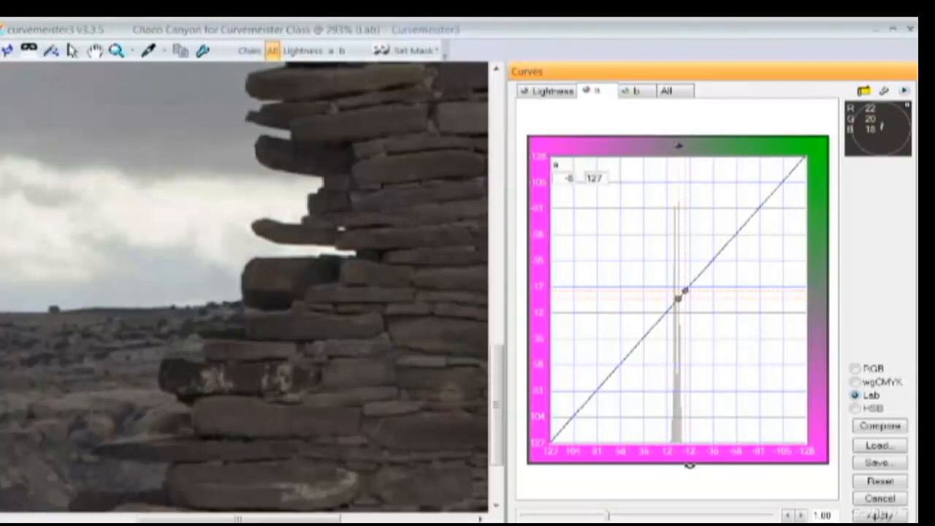
drag(685, 461, 729, 456)
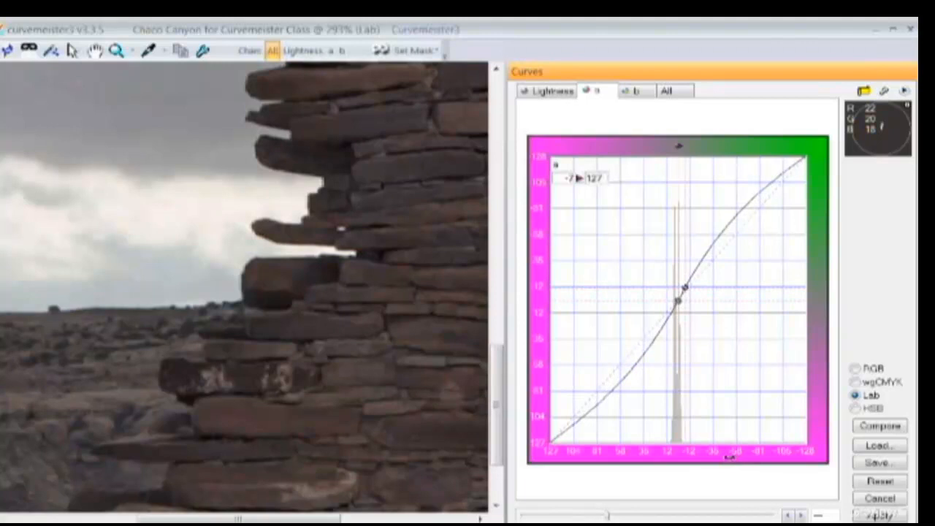
Place a colour sample pin on the grey sky just above the wall to monitor its Lab values.
drag(500, 400, 500, 131)
shift+click(444, 120)
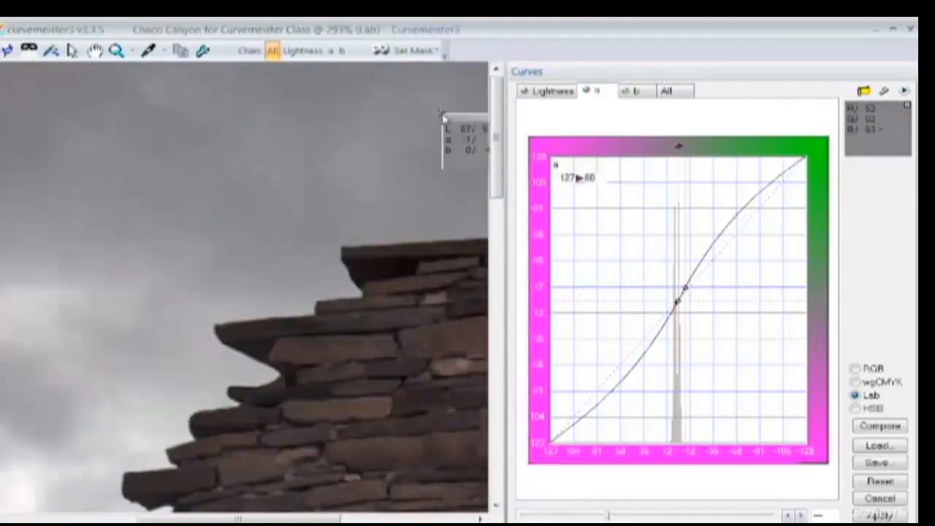
scroll(431, 205, down, 3)
scroll(409, 223, down, 2)
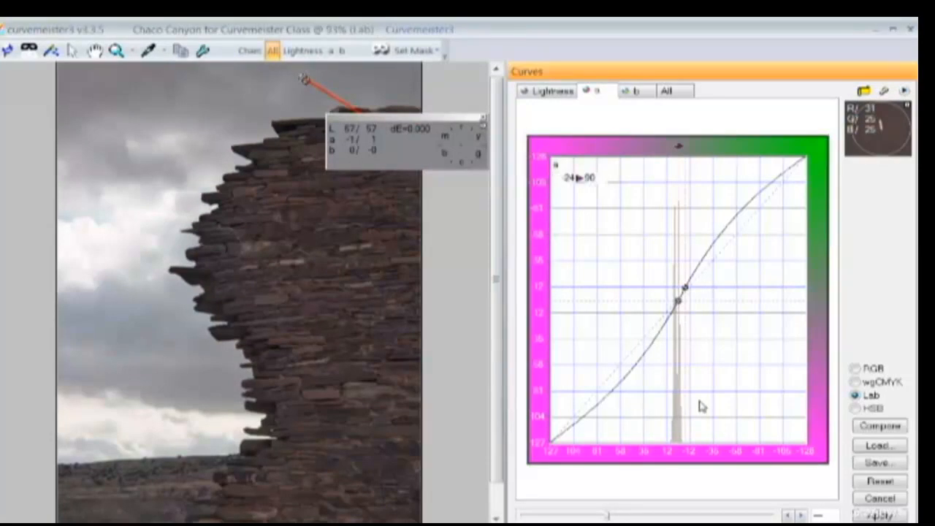
Fine-tune the a curve's point until the sky sample's adjusted a value is -1, and compare with the unadjusted photo.
key(Down)
key(Down)
key(Up)
key(Up)
key(Up)
key(Up)
key(Down)
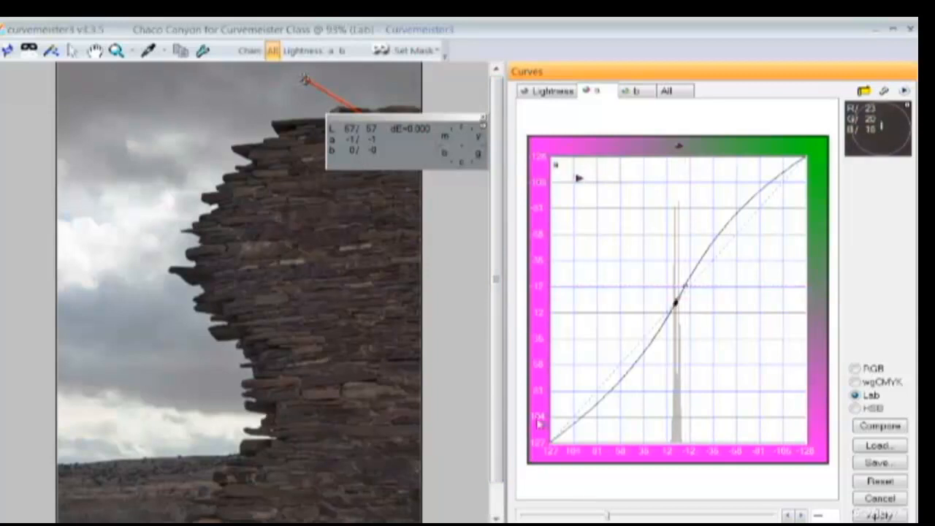
click(889, 430)
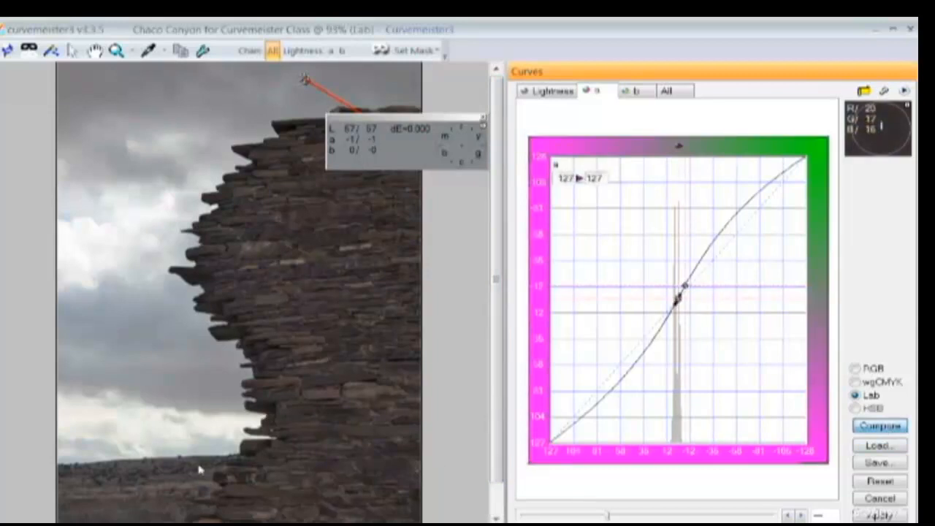
Switch from the a curve to the b curve and reset the b curve.
scroll(146, 493, up, 2)
scroll(113, 319, up, 2)
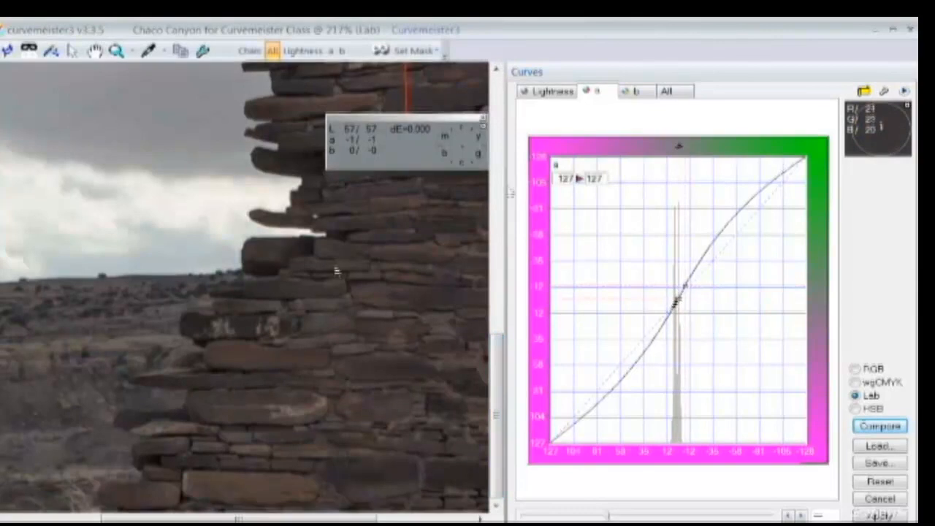
click(635, 93)
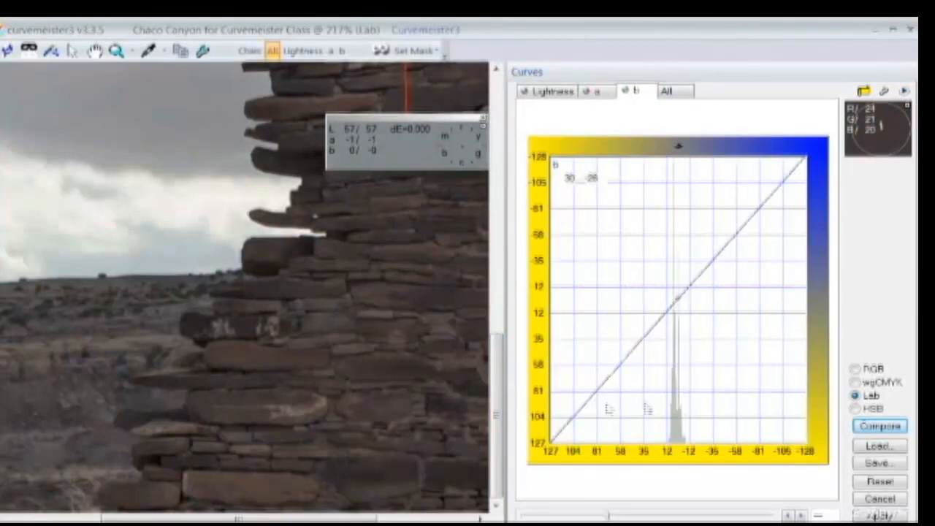
right_click(639, 403)
mouse_move(687, 356)
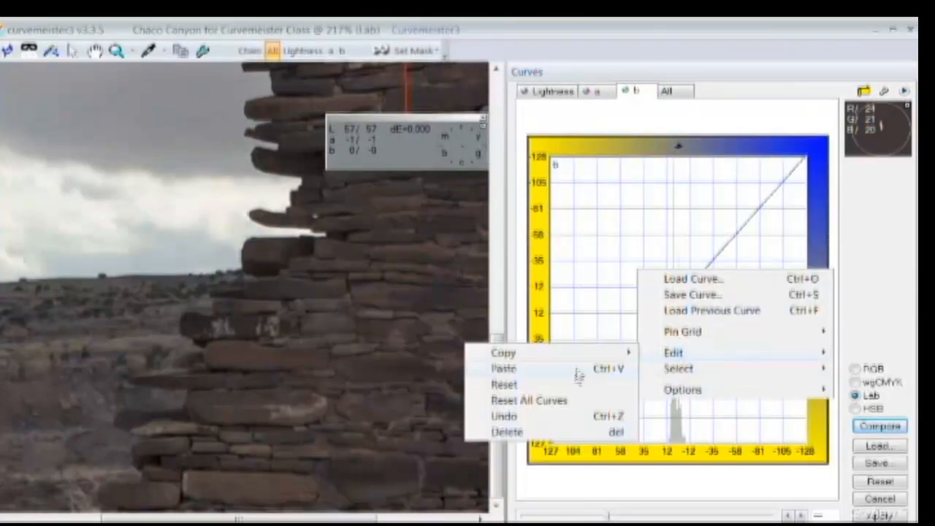
click(571, 385)
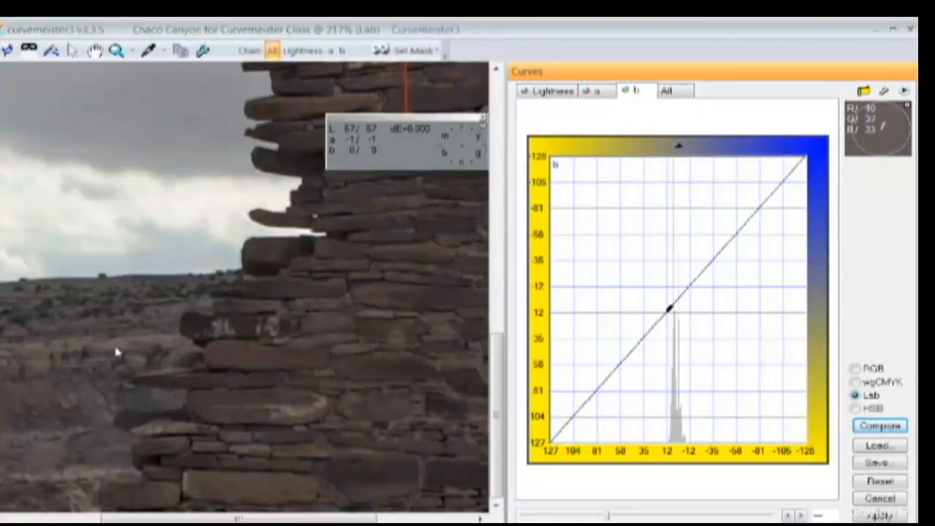
Add two b-curve points around the histogram peaks, lower the yellow-side point to steepen the curve, and apply the Lab curves.
click(165, 342)
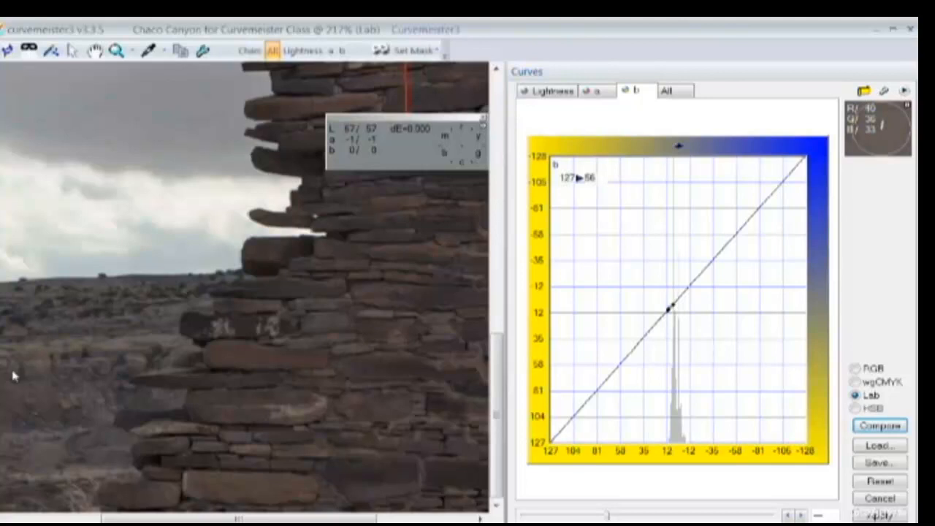
click(677, 300)
click(670, 307)
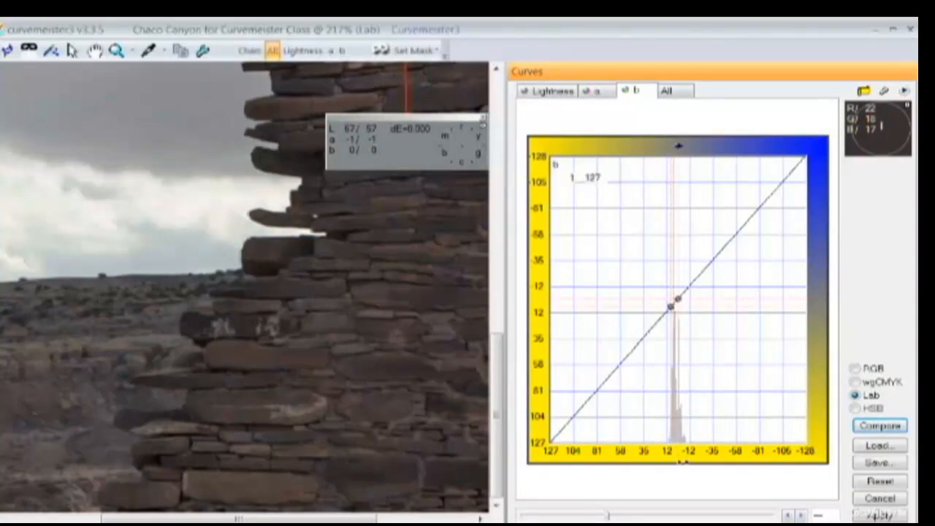
drag(682, 460, 729, 452)
key(Down)
key(Down)
key(Down)
key(Down)
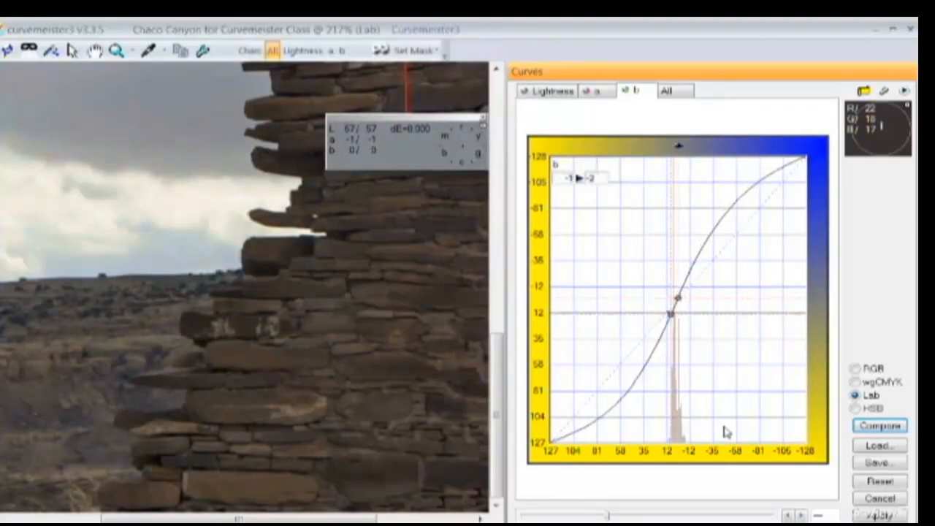
scroll(204, 361, down, 4)
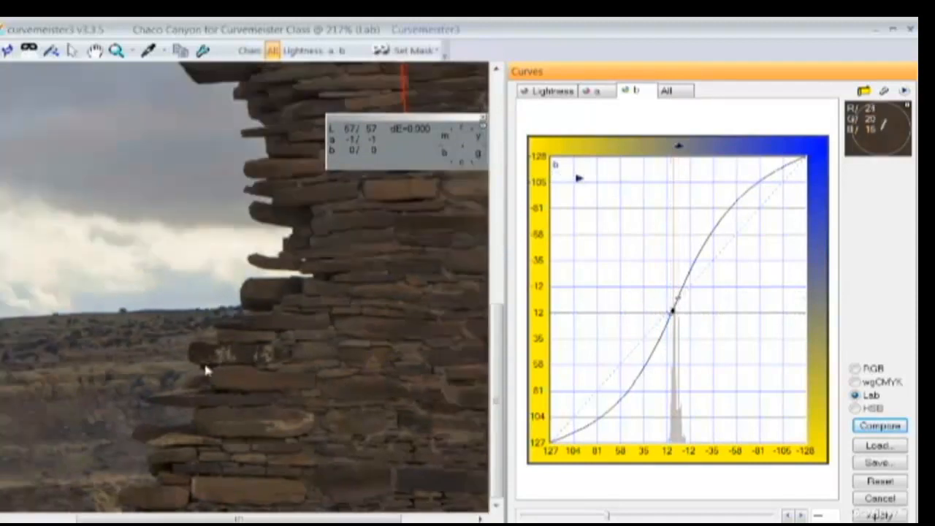
scroll(169, 376, up, 1)
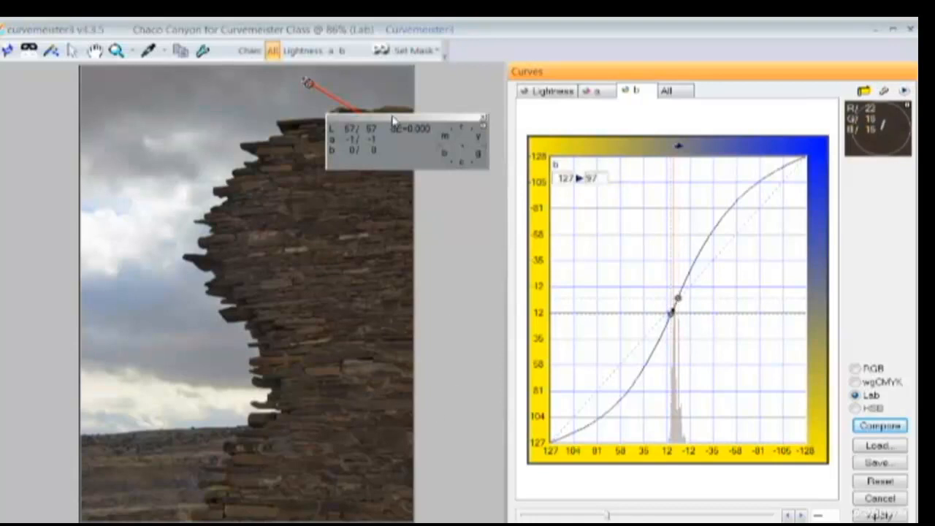
drag(392, 117, 426, 81)
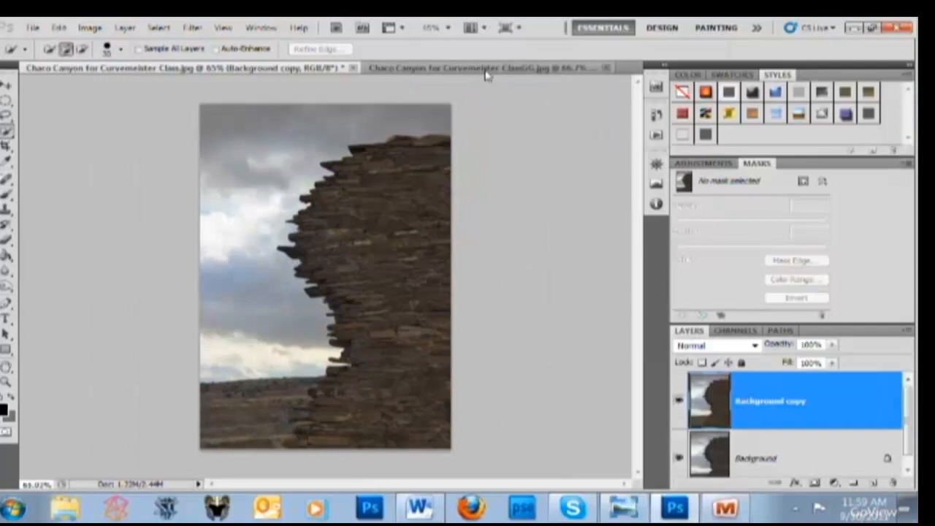
Compare the corrected photo with the reference version, Chaco Canyon for Curvemeister ClassGG.jpg, and return to the working photo.
click(487, 67)
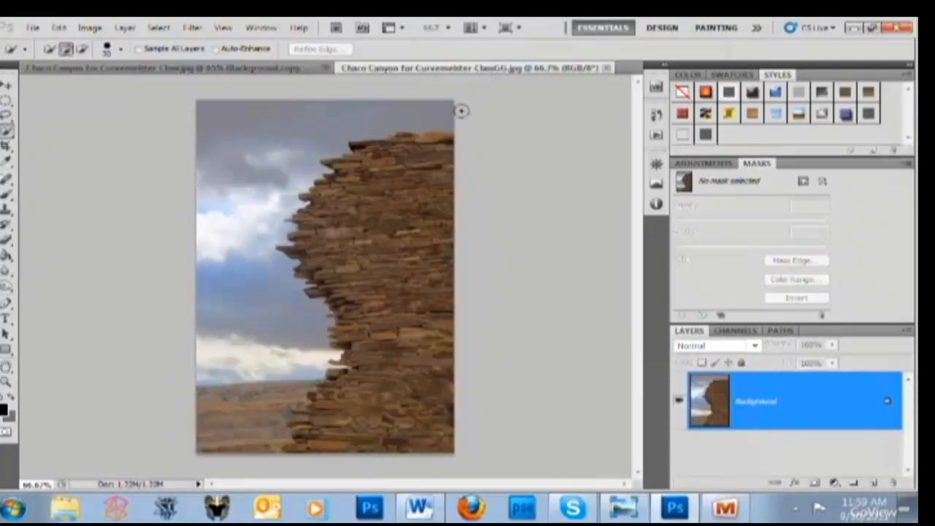
click(210, 68)
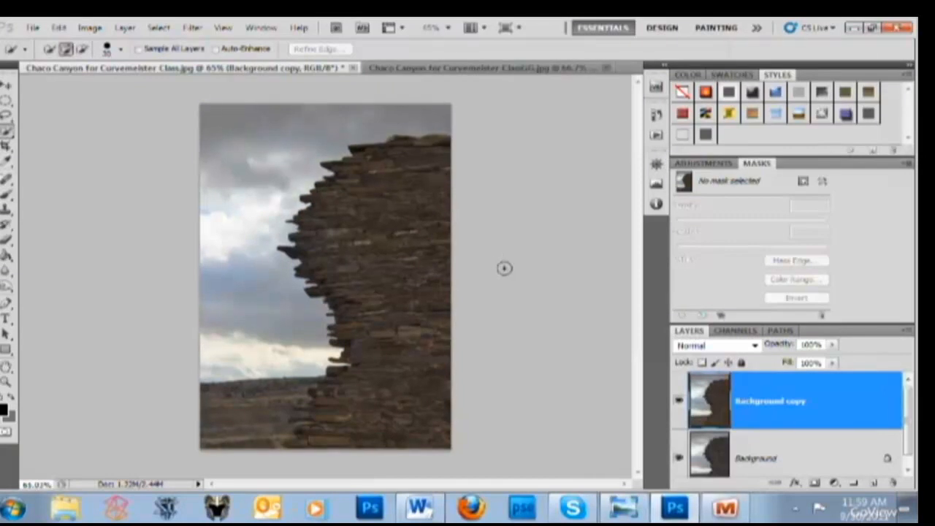
click(435, 68)
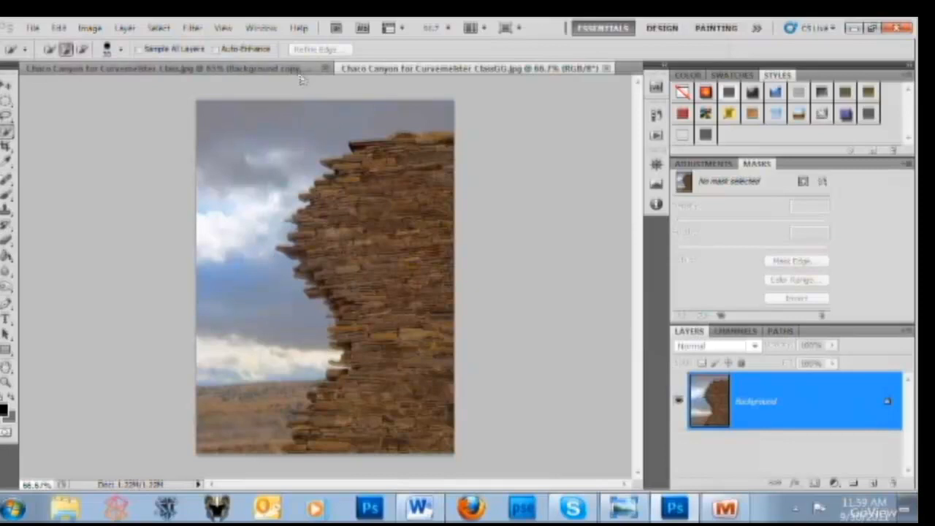
key(ctrl+Tab)
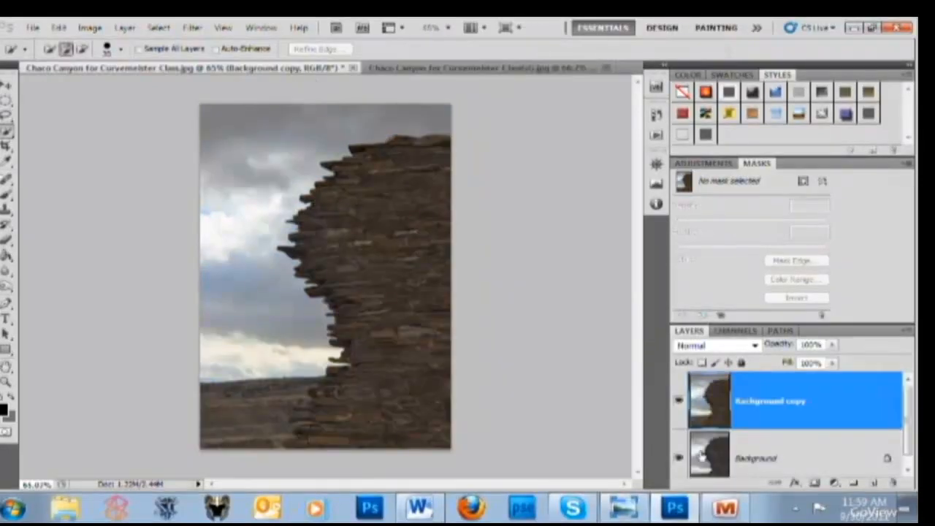
Merge the corrected copy into the Background, duplicate the merged layer, and open the new copy in Curvemeister.
key(ctrl+e)
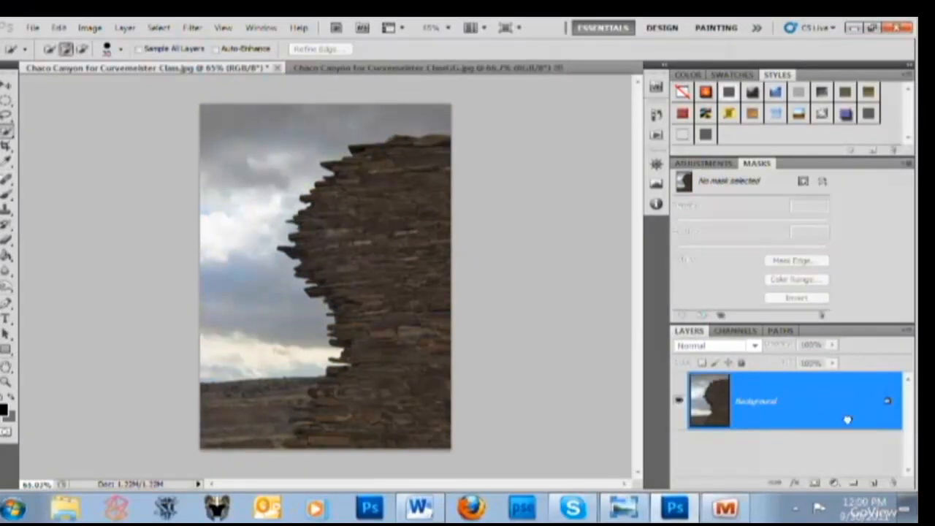
drag(847, 419, 873, 483)
click(192, 27)
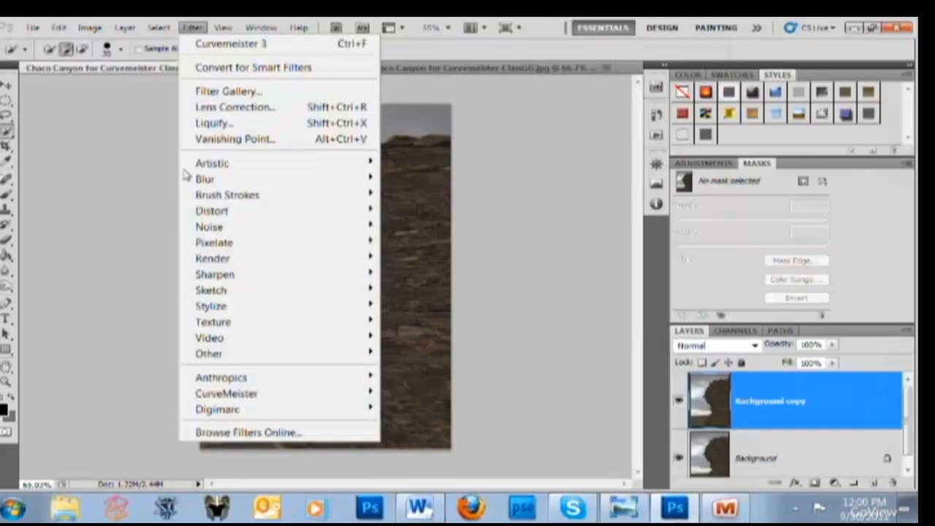
mouse_move(227, 393)
click(161, 392)
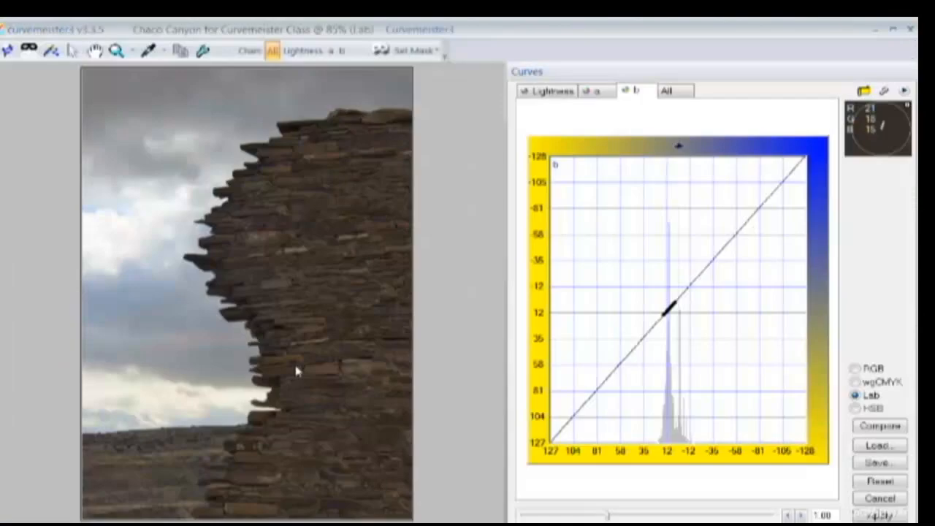
Lighten the wall on the Lightness curve by mapping 26 to about 35, anchor the midtones on the diagonal, and apply the curve.
click(554, 89)
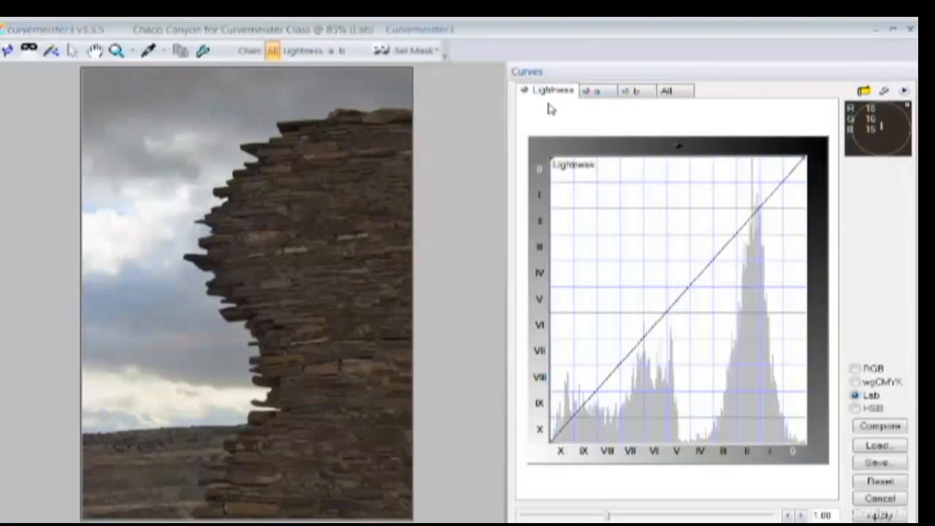
click(736, 235)
drag(738, 237, 744, 257)
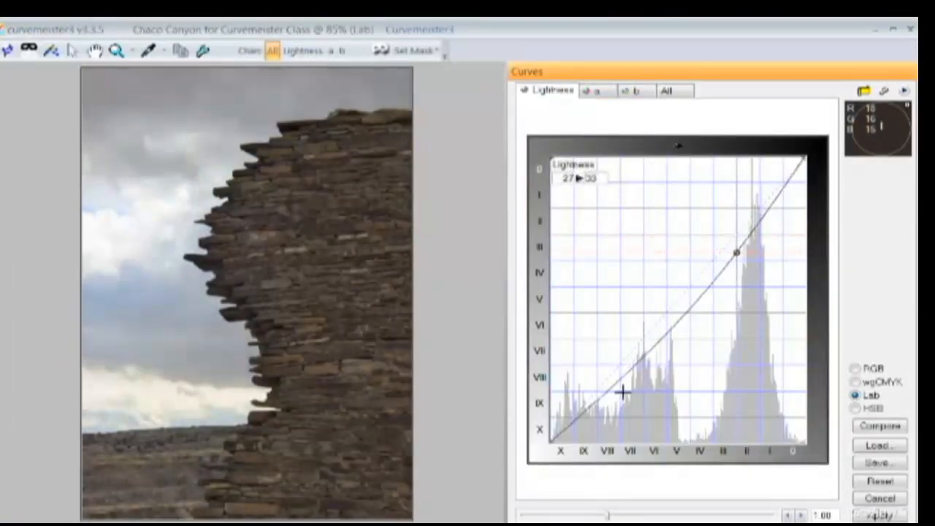
drag(670, 340, 655, 325)
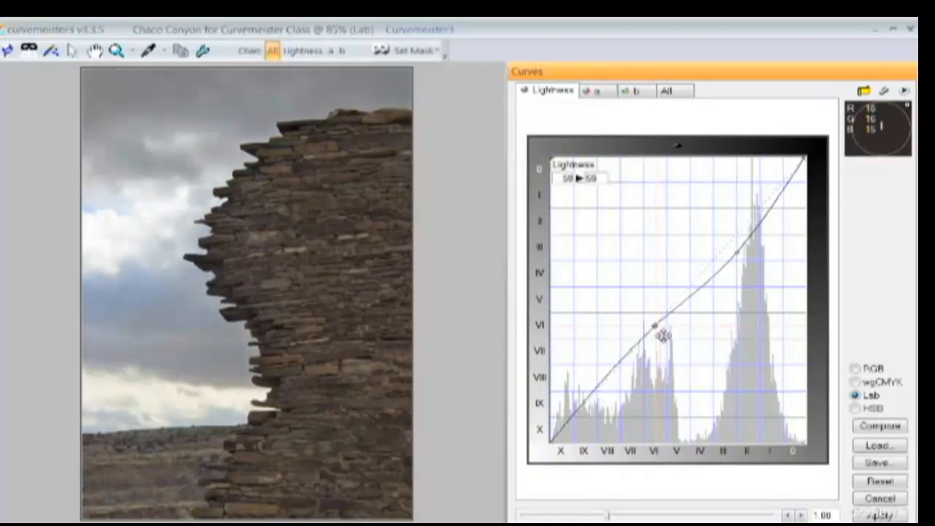
drag(744, 259, 747, 265)
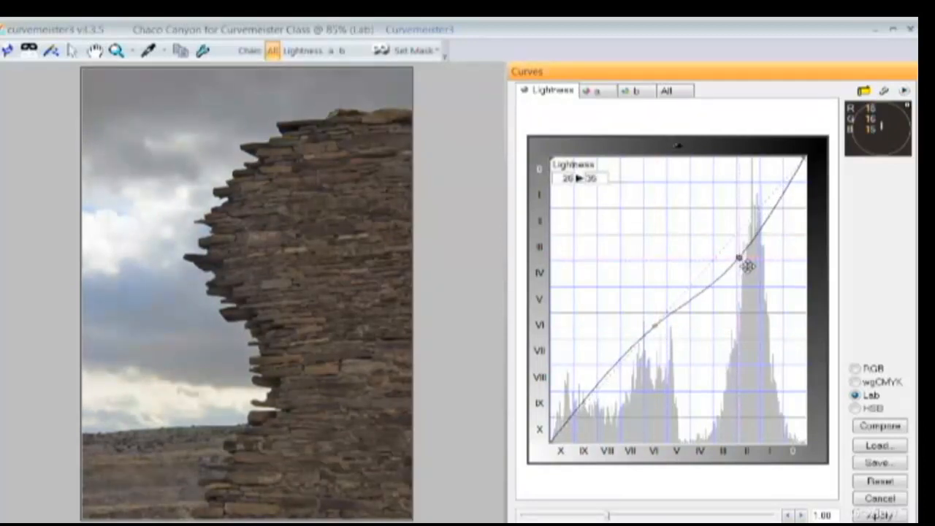
click(801, 515)
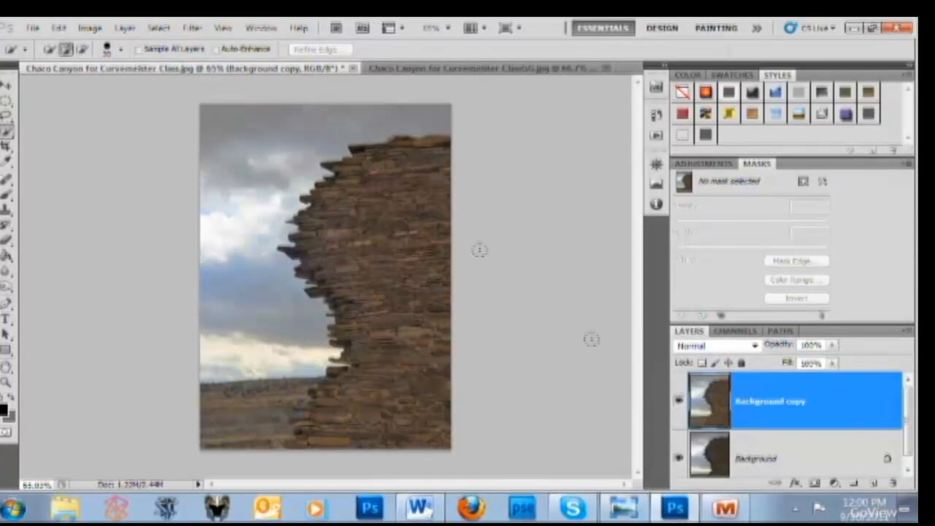
Compare the lightened photo with the ClassGG reference version once more and return to the working photo.
click(436, 69)
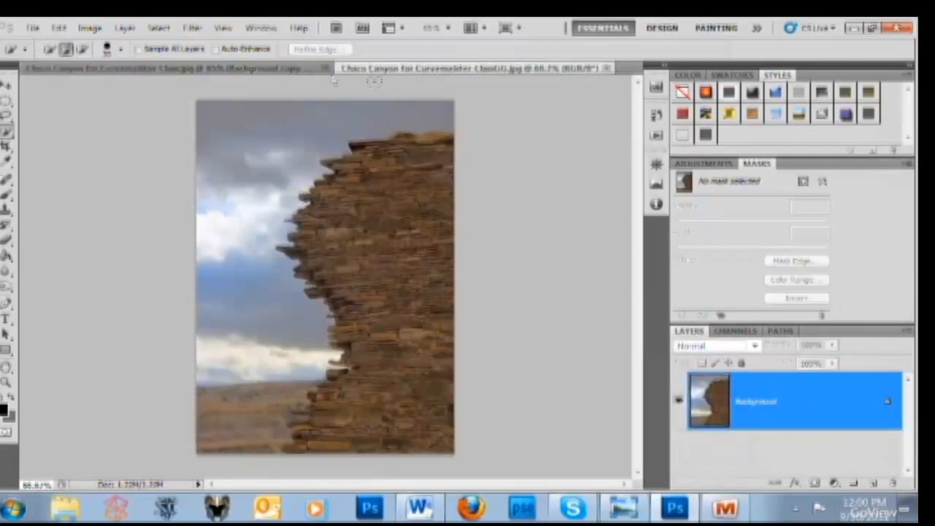
click(295, 70)
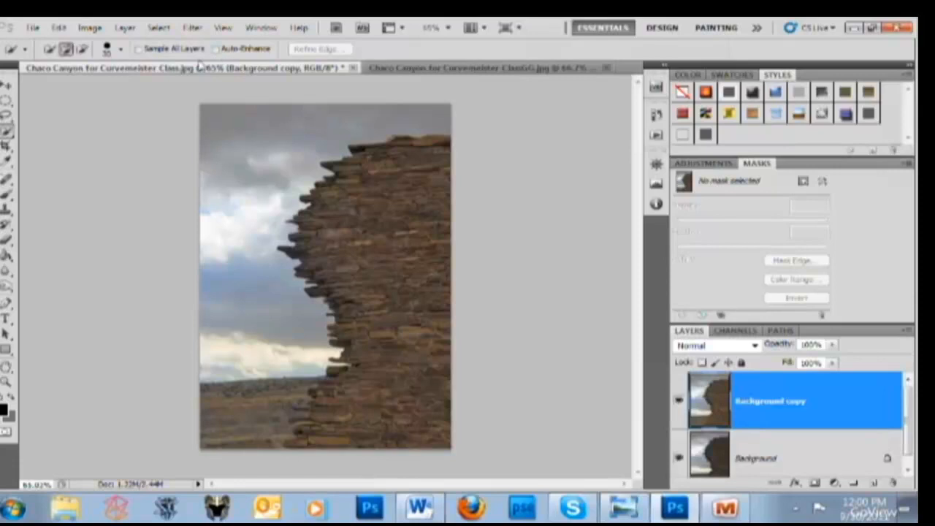
Open the copy in Curvemeister and steepen the Lab b curve, mapping about 118 to 127 and -111 to -128.
click(192, 30)
mouse_move(234, 395)
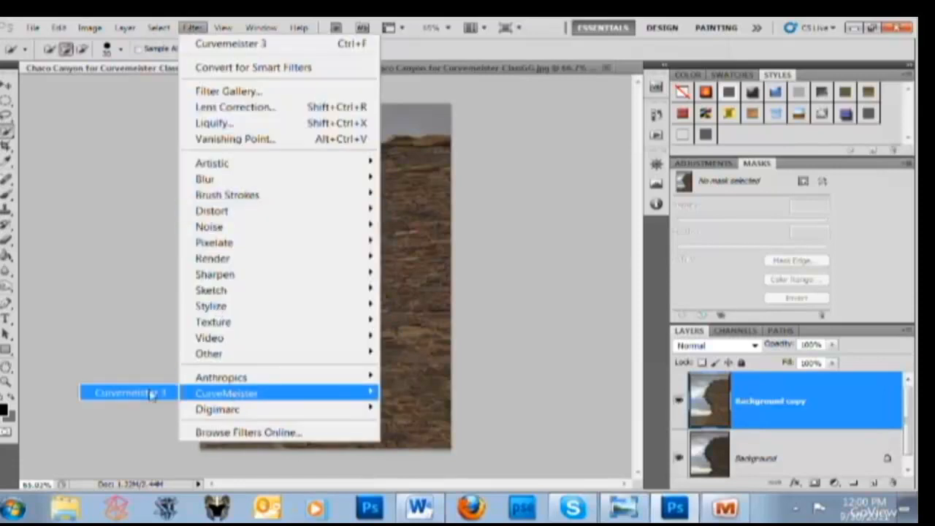
click(151, 394)
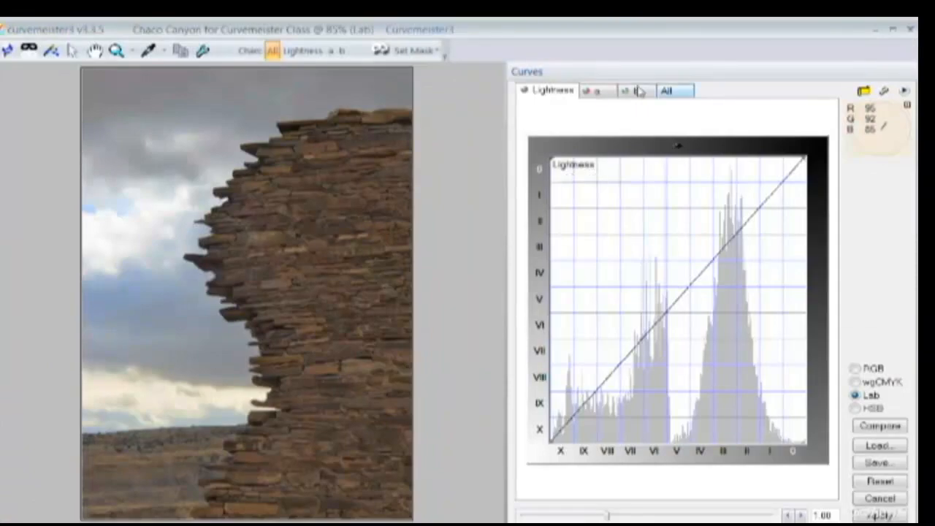
click(637, 91)
scroll(634, 482, up, 4)
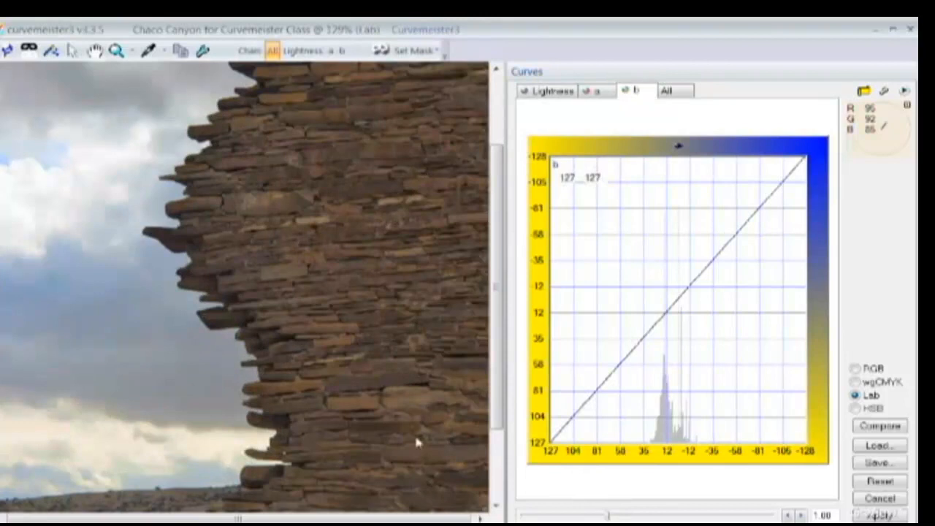
scroll(353, 432, down, 3)
scroll(351, 432, down, 2)
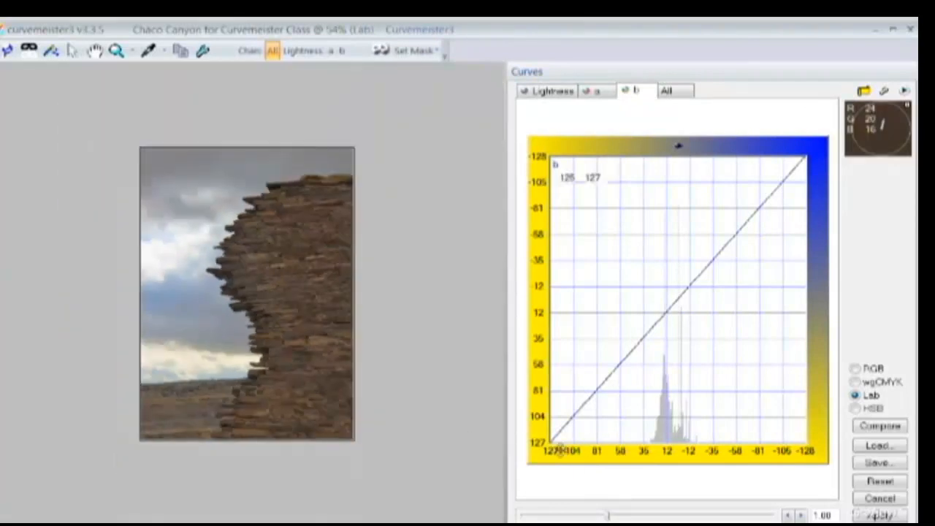
drag(555, 446, 568, 451)
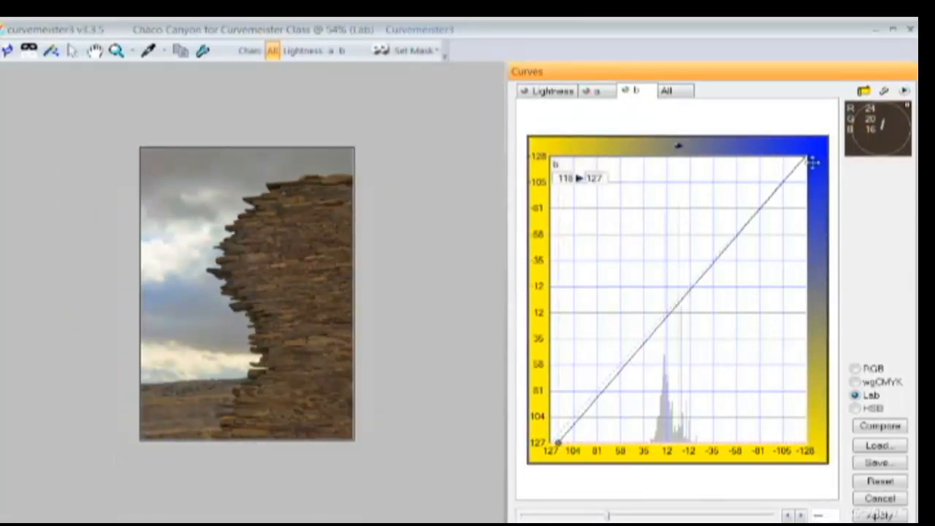
drag(813, 163, 788, 157)
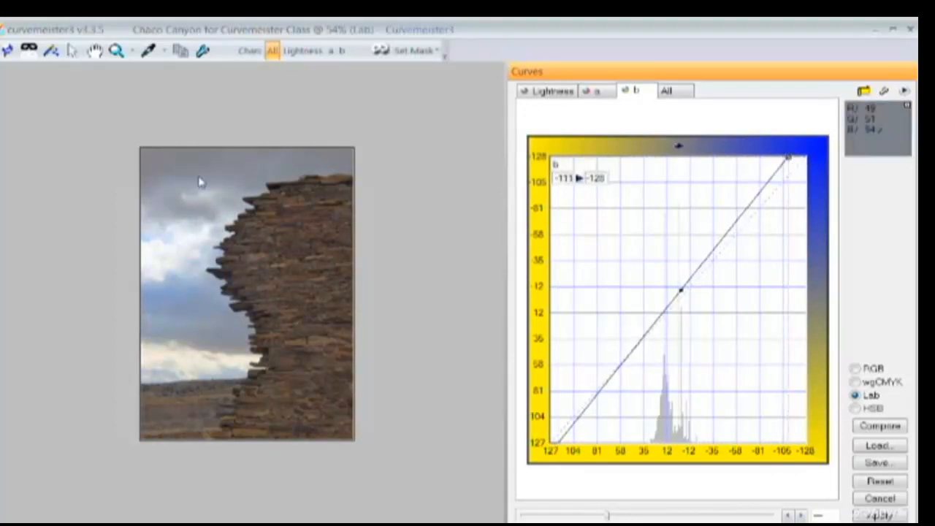
Check the colour of the gray sky just above the wall and set that spot as neutral.
click(328, 161)
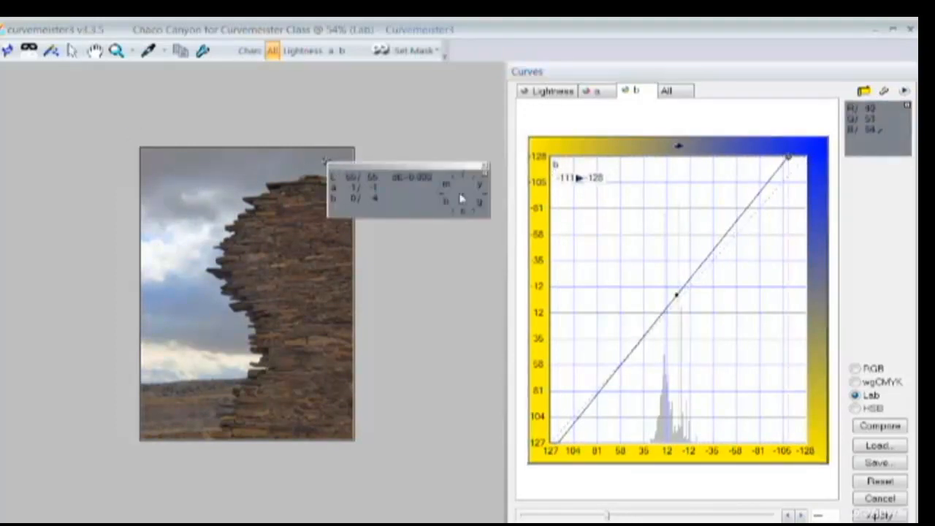
click(790, 162)
drag(795, 162, 793, 161)
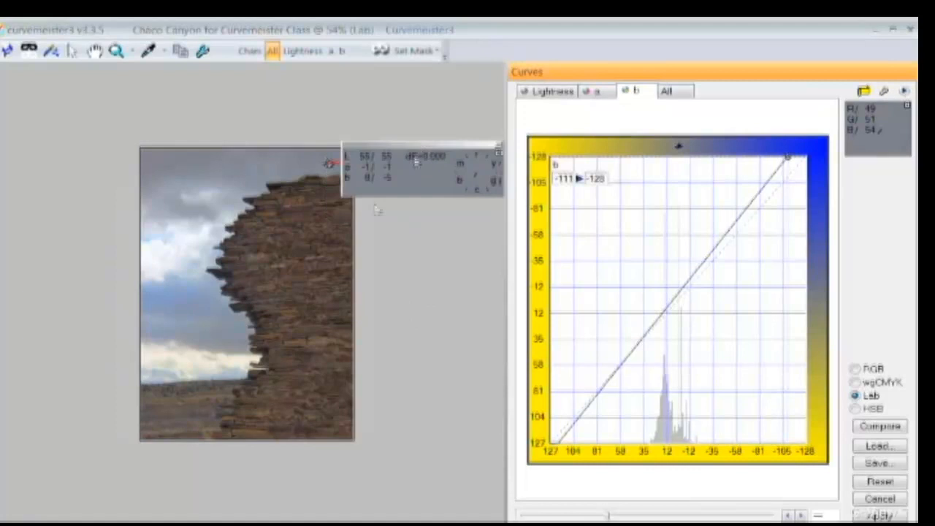
click(329, 163)
right_click(332, 165)
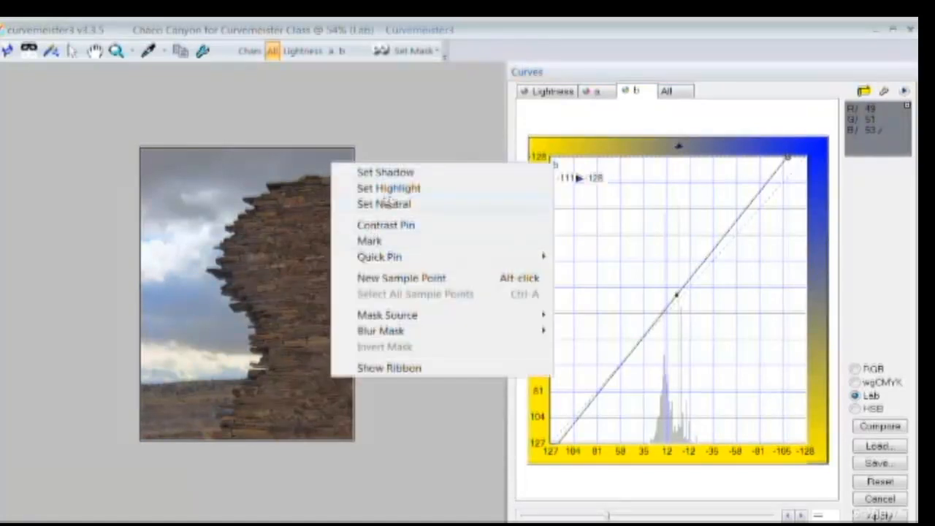
click(387, 203)
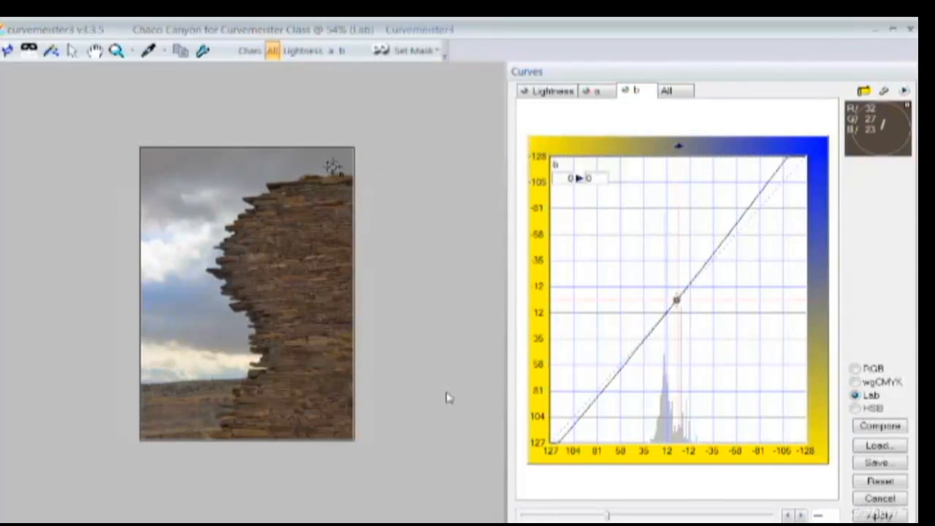
Steepen the yellow end of the b curve slightly more and apply the curves to the copy.
click(560, 442)
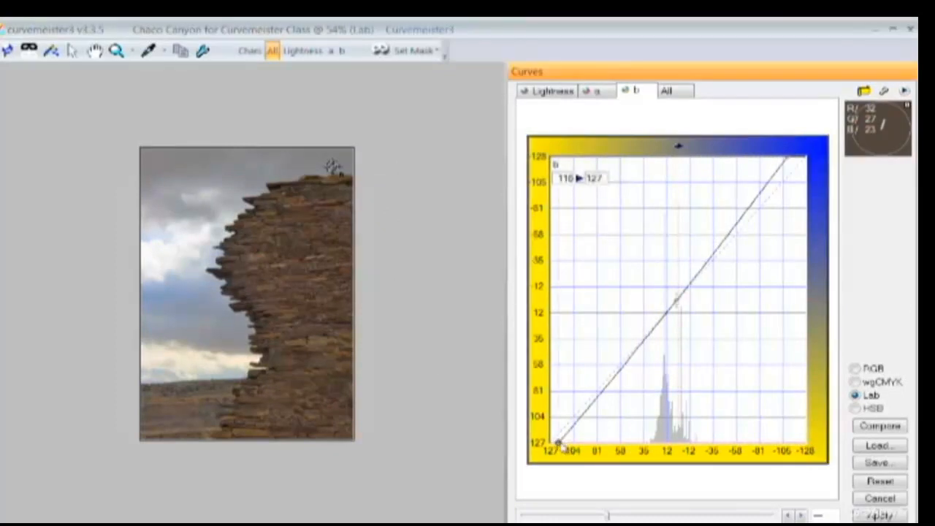
drag(558, 443, 571, 451)
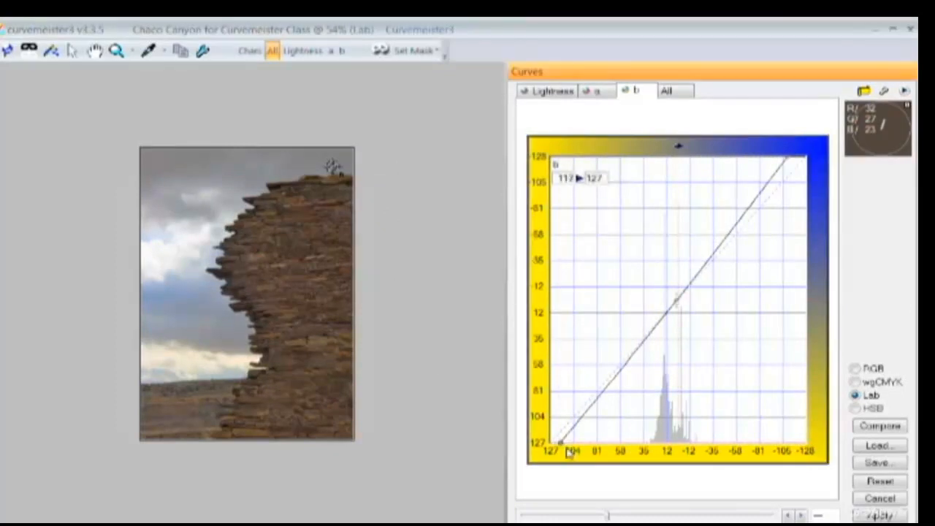
click(889, 515)
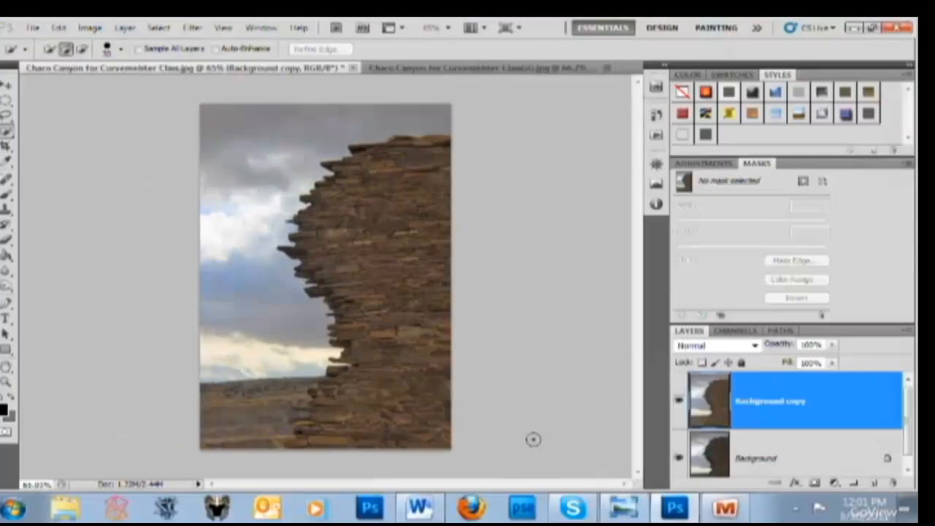
Compare with the ClassGG reference version, merge the corrected copy into the Background, and duplicate the merged layer.
click(437, 73)
click(299, 70)
key(ctrl+e)
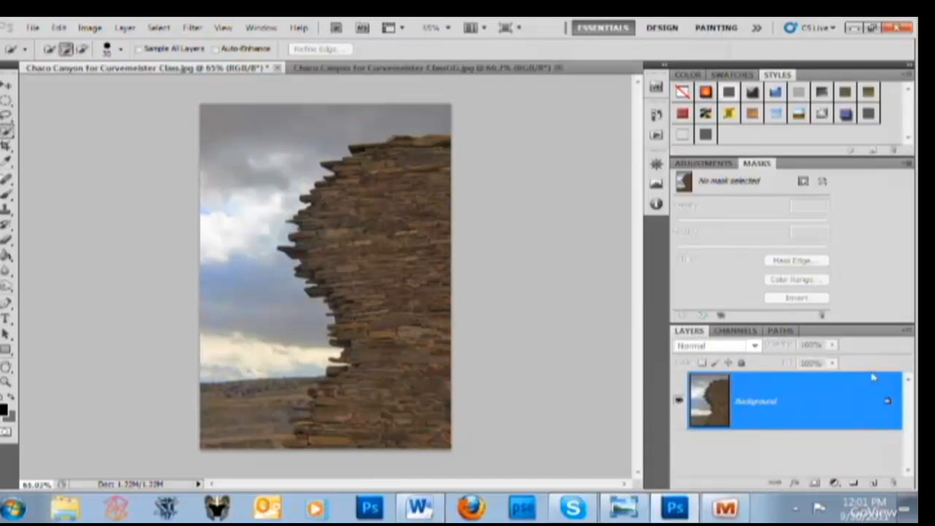
drag(880, 481, 873, 482)
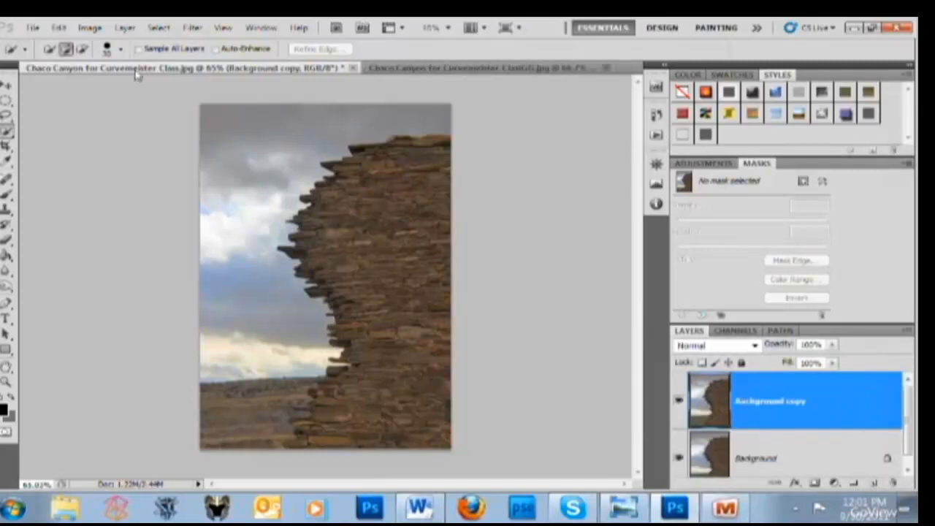
Apply a High Pass filter with a 1.1-pixel radius to the Background copy and set its blend mode to Overlay.
click(193, 27)
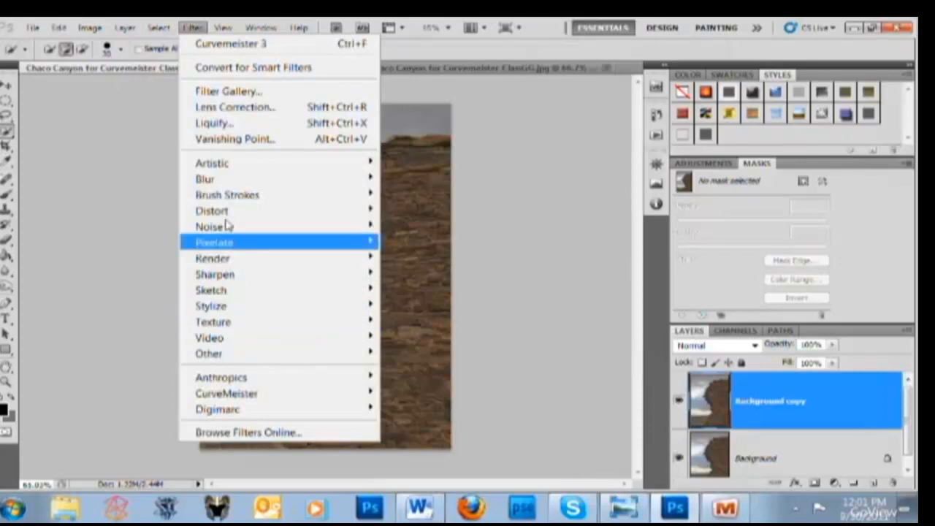
mouse_move(228, 356)
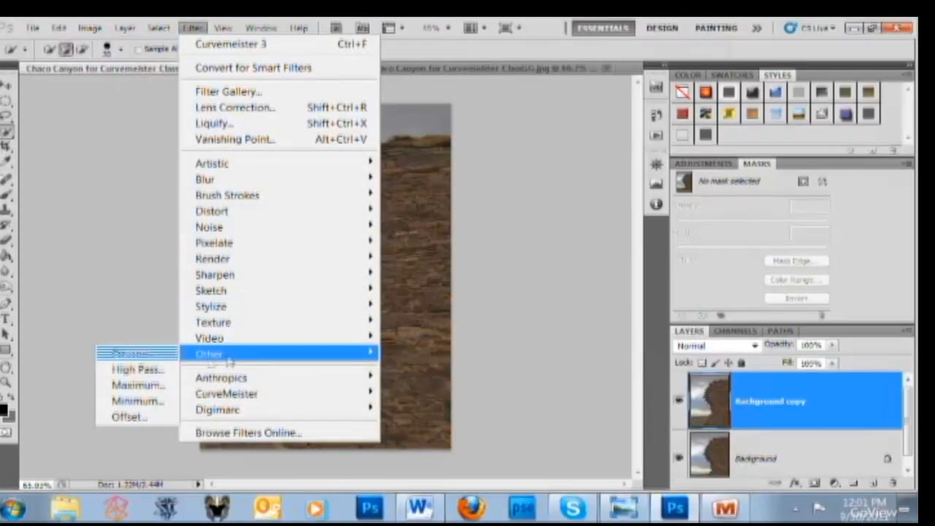
click(139, 369)
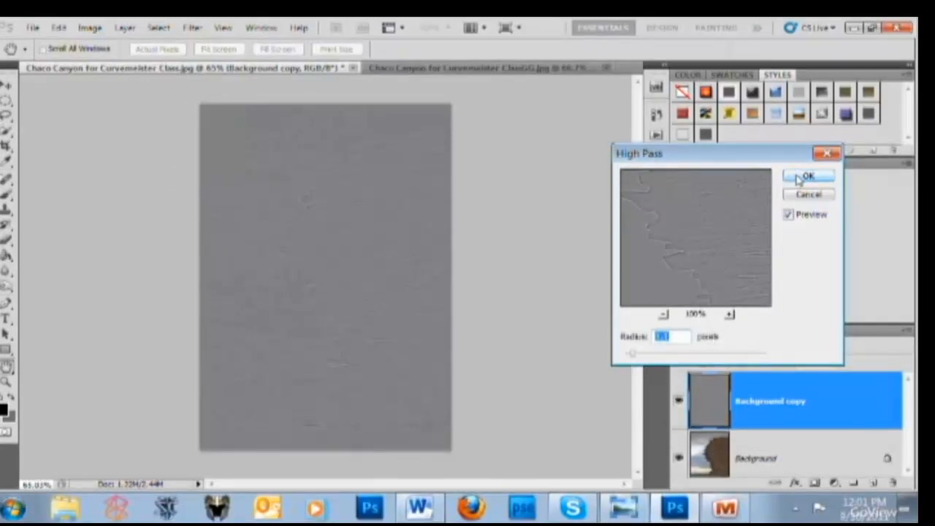
click(798, 181)
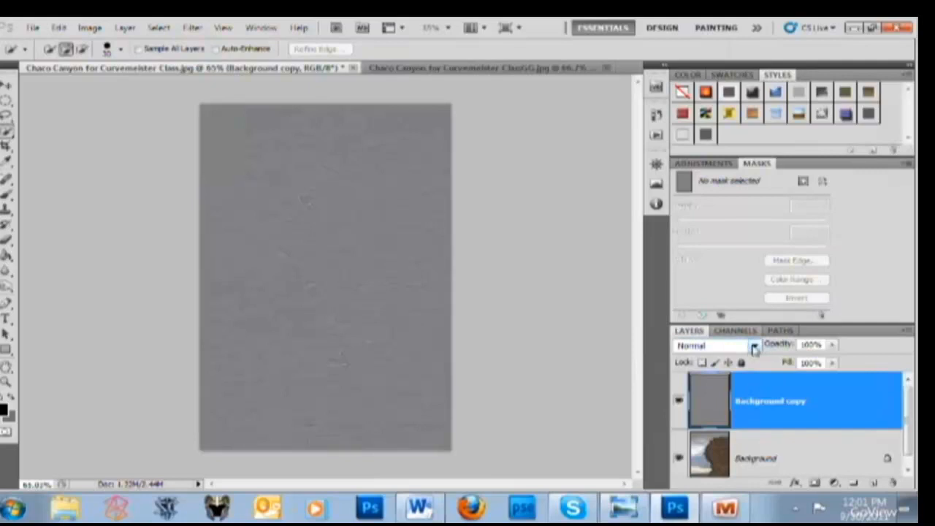
click(752, 345)
click(701, 221)
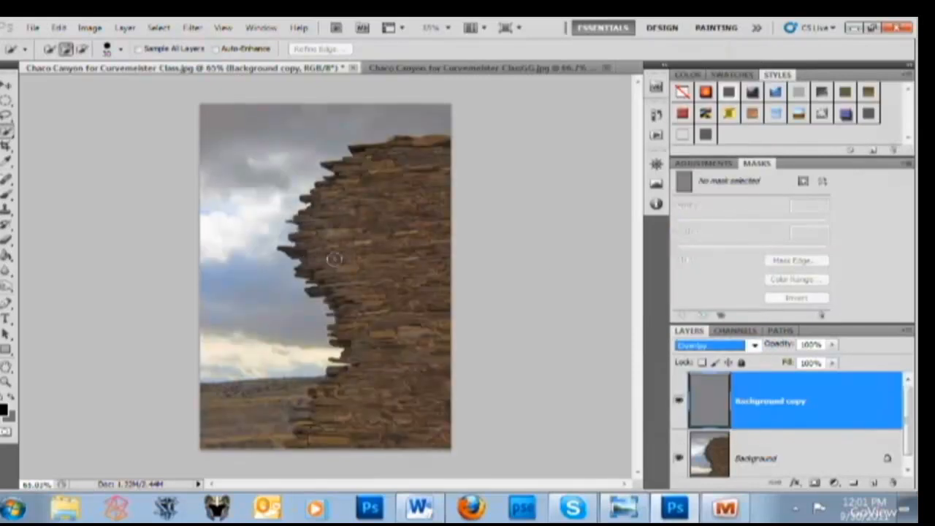
Examine the sharpened wall edges and sky up close, compare them with the ClassGG reference, and return to the working photo.
click(753, 344)
scroll(278, 259, up, 10)
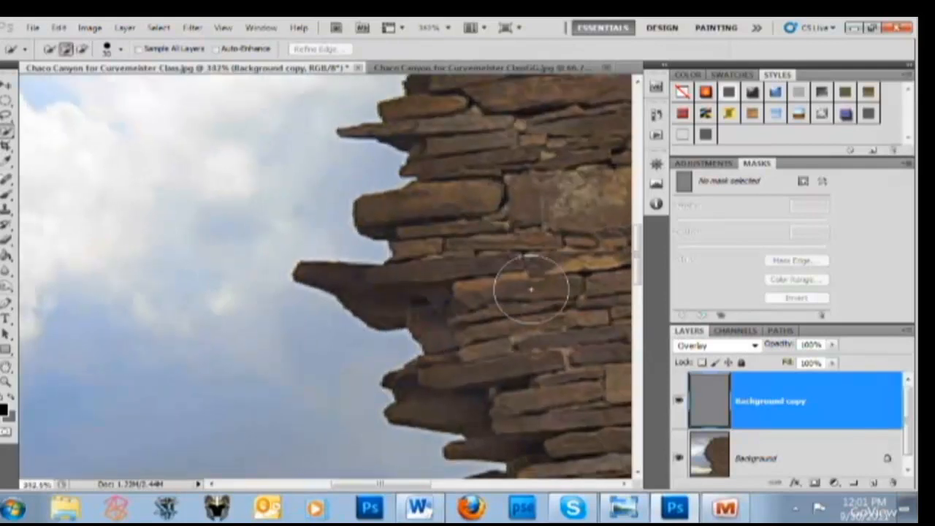
drag(641, 259, 646, 225)
scroll(542, 354, down, 4)
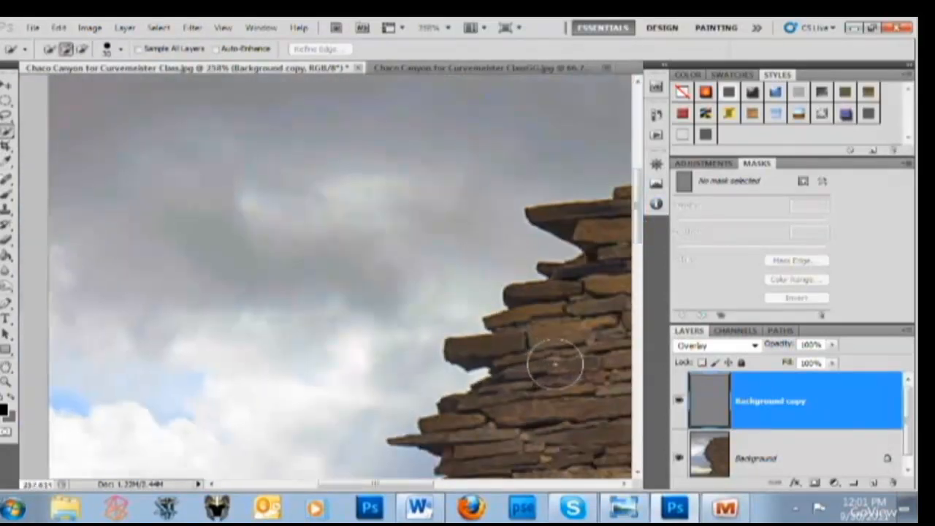
scroll(540, 351, down, 3)
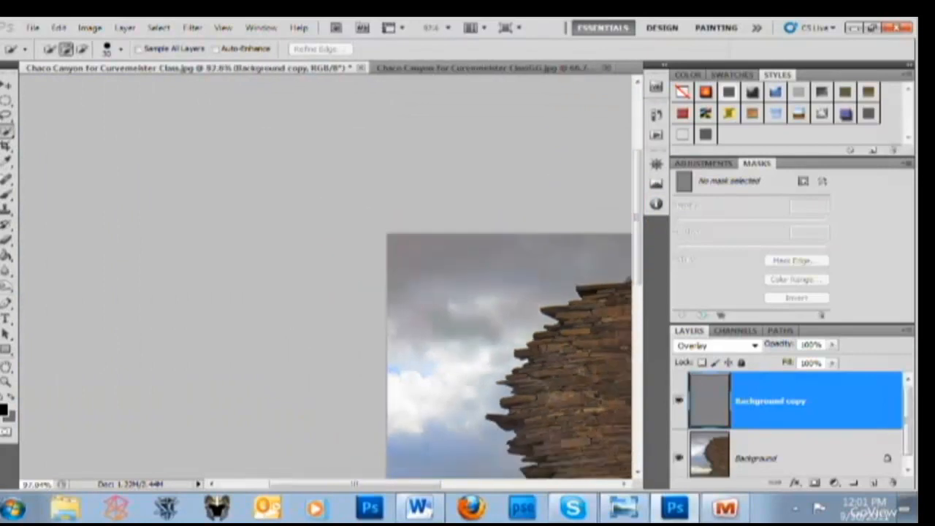
click(442, 69)
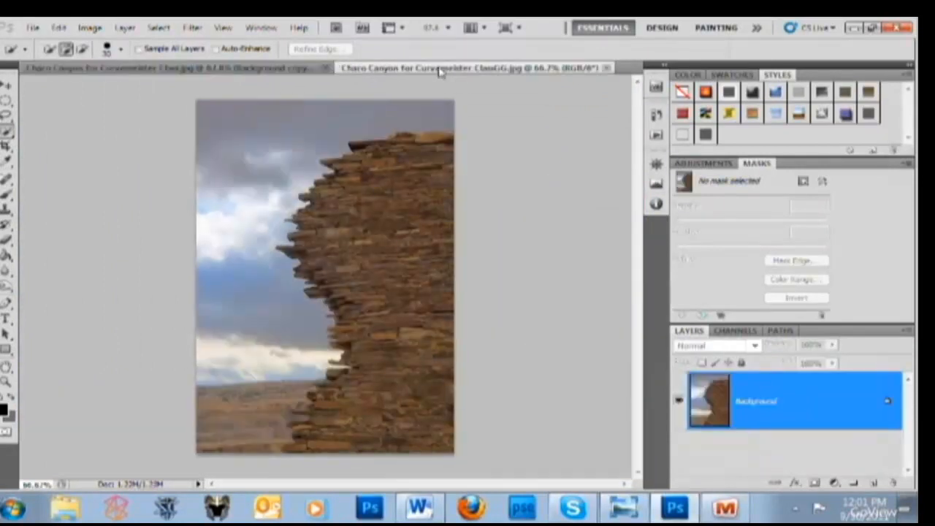
click(255, 70)
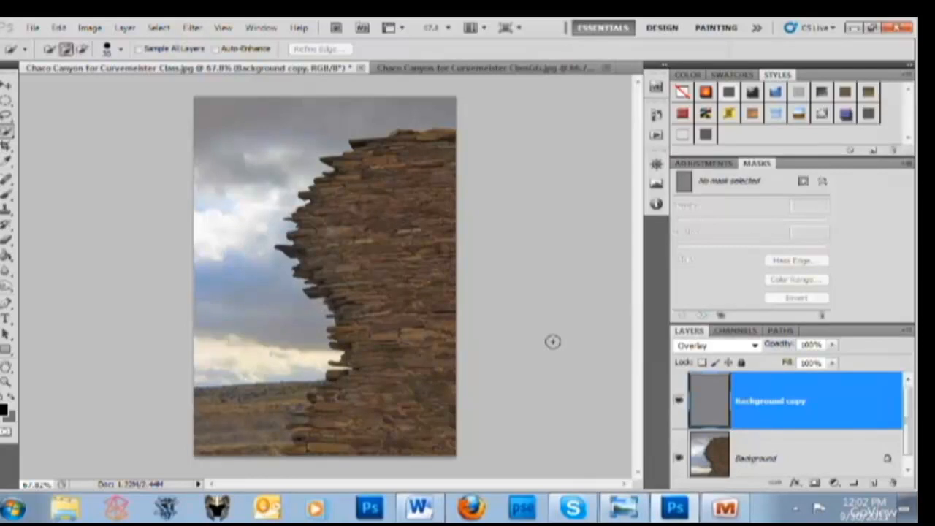
Merge the sharpening layer into the Background, duplicate the result, and open the new copy in Curvemeister.
key(ctrl+e)
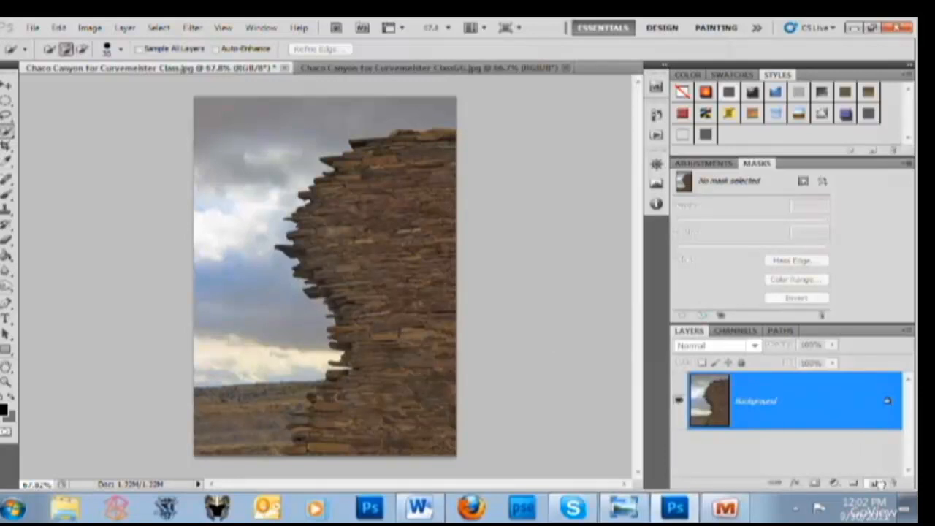
drag(755, 401, 875, 484)
click(736, 330)
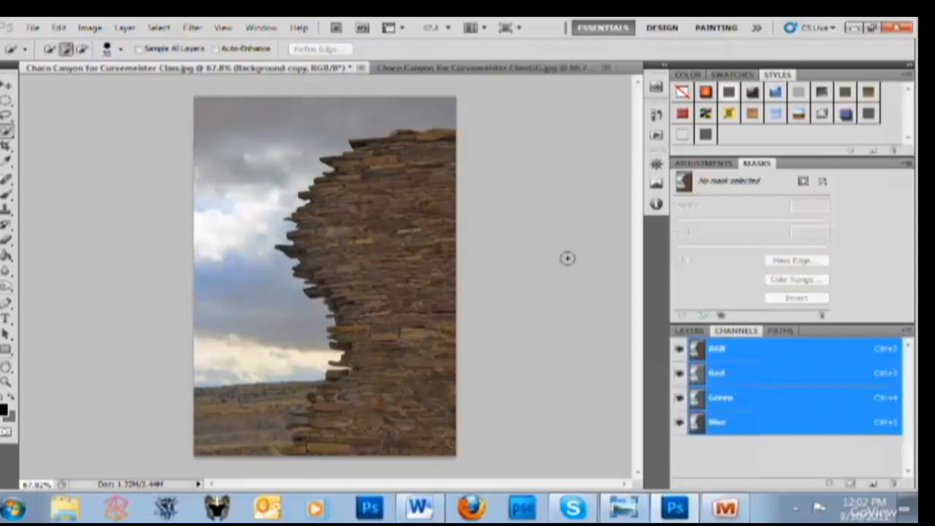
click(192, 28)
mouse_move(214, 394)
click(134, 392)
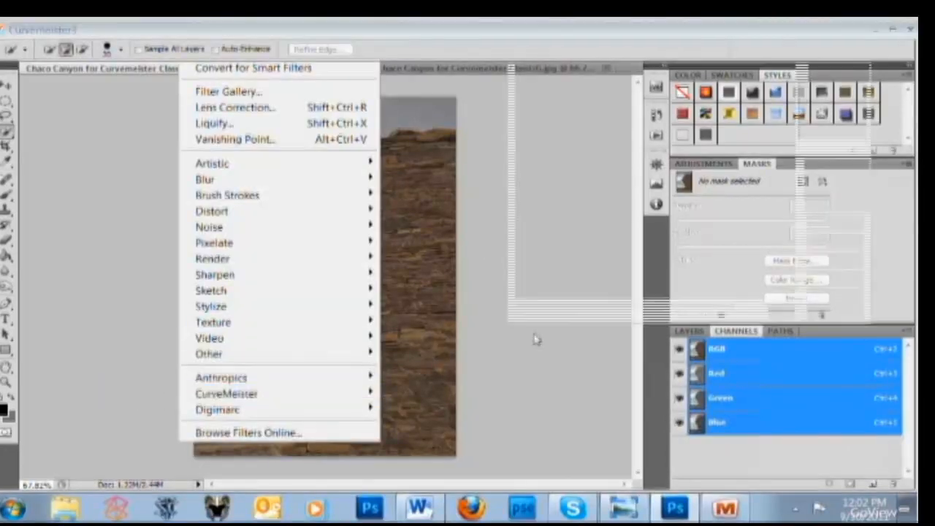
Set the gray sky just above the top of the wall as neutral in the Lab curves.
scroll(463, 328, up, 5)
scroll(462, 327, down, 1)
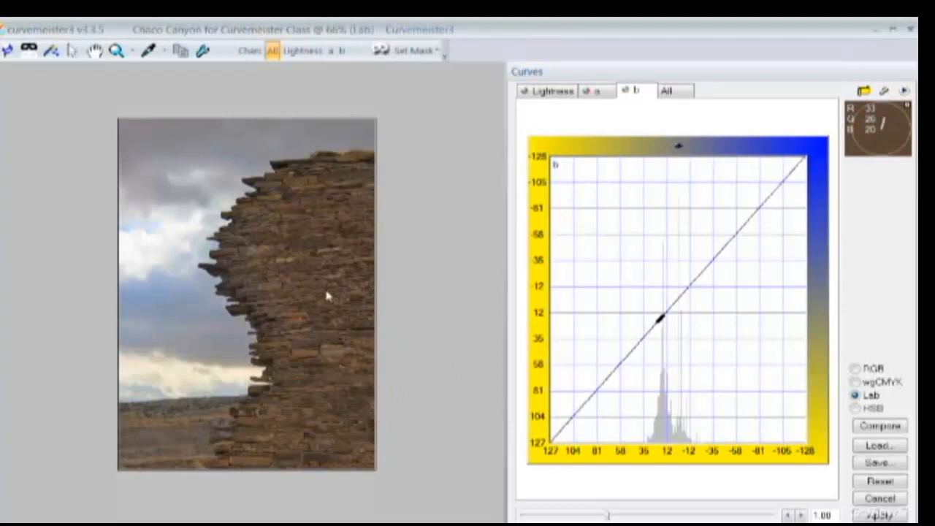
right_click(356, 139)
click(391, 178)
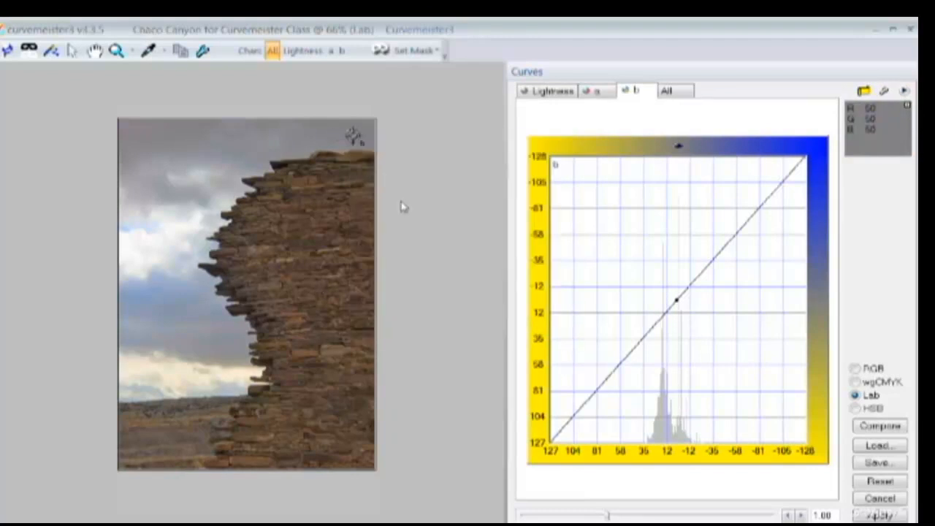
Boost colour strongly by mapping 43 to 127 on the b curve, steepening the a curve's magenta end, and applying both.
click(555, 449)
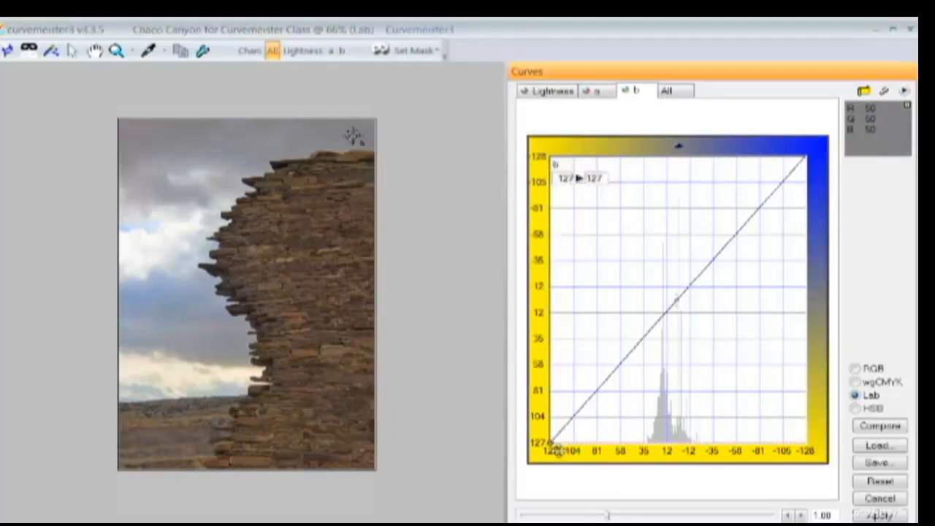
drag(557, 449, 638, 450)
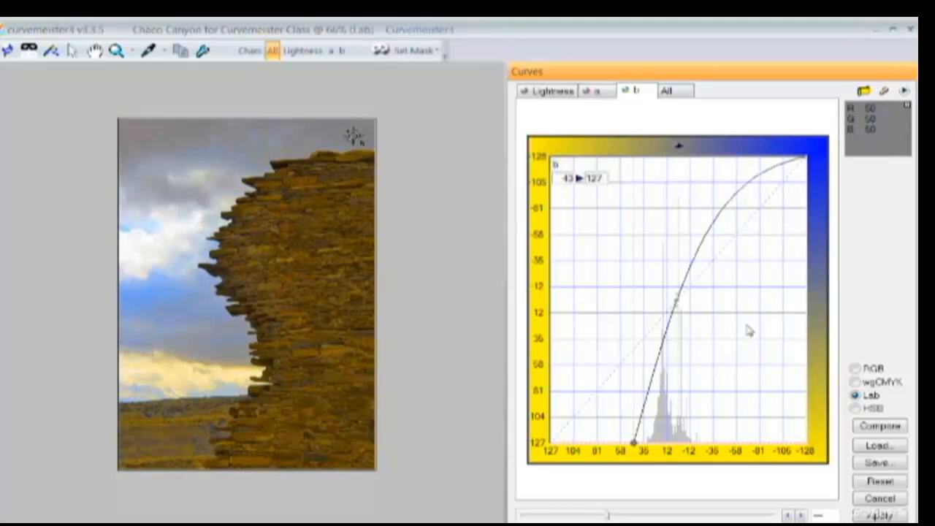
click(606, 93)
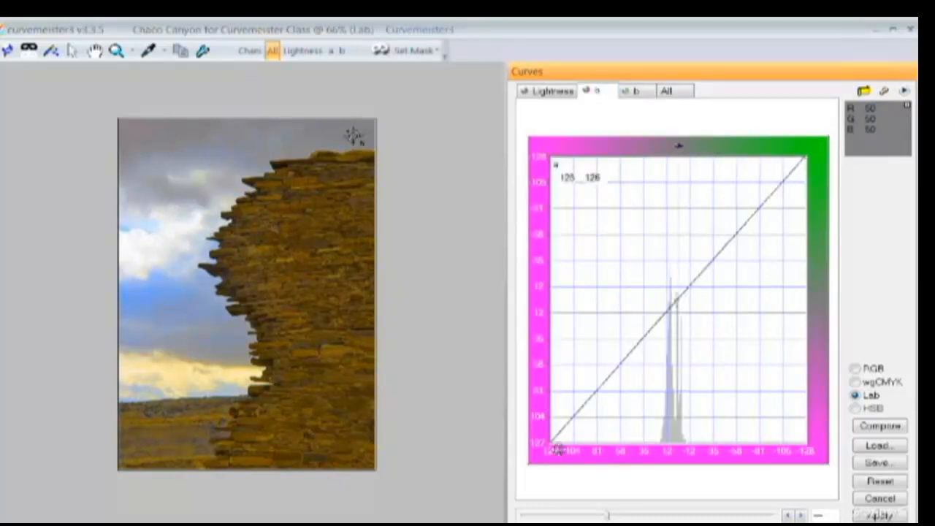
drag(556, 450, 638, 452)
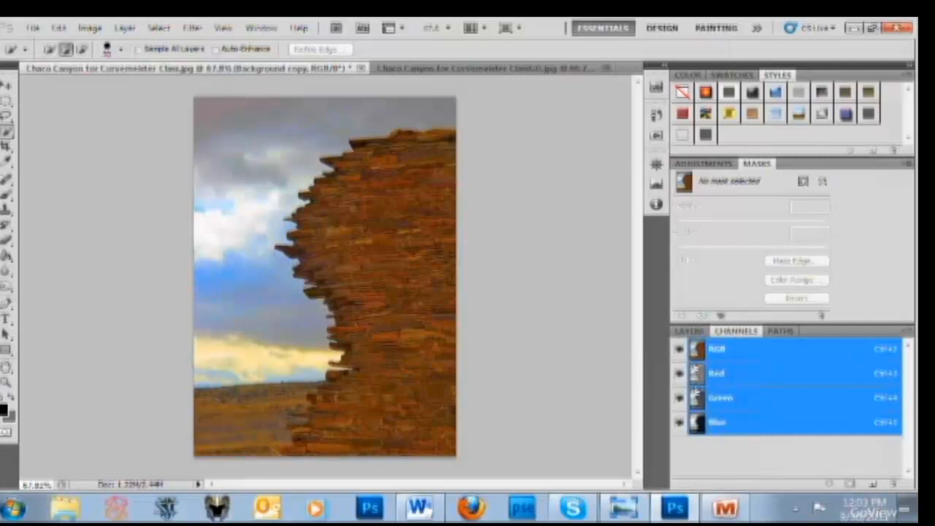
click(690, 331)
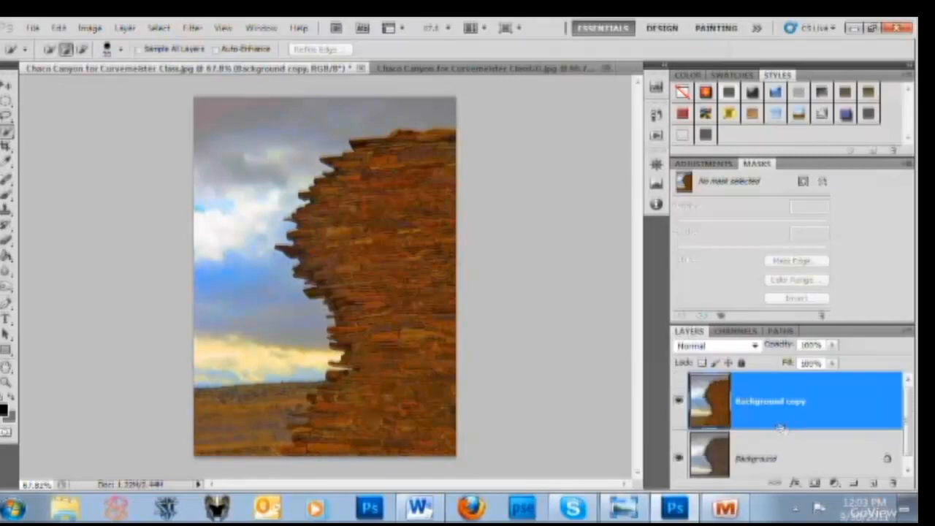
Add a layer mask to the Background copy layer.
click(816, 484)
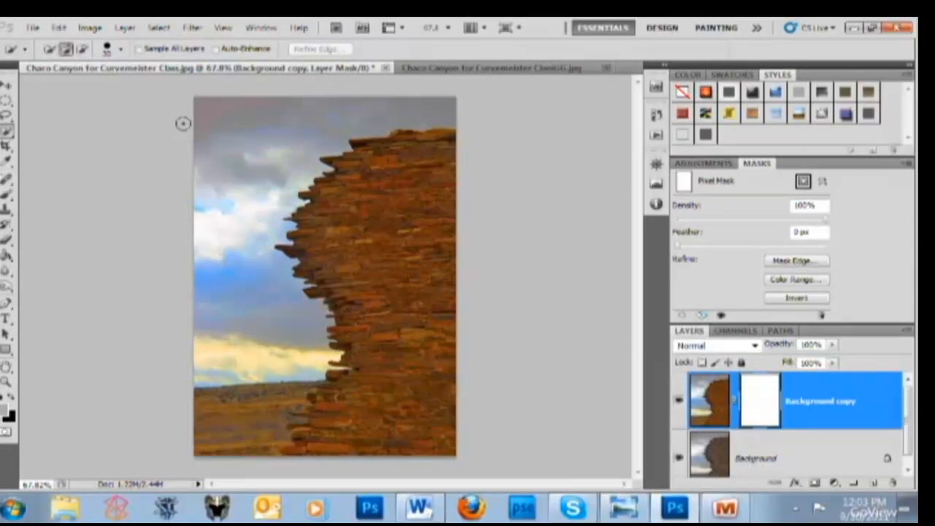
click(192, 27)
mouse_move(214, 395)
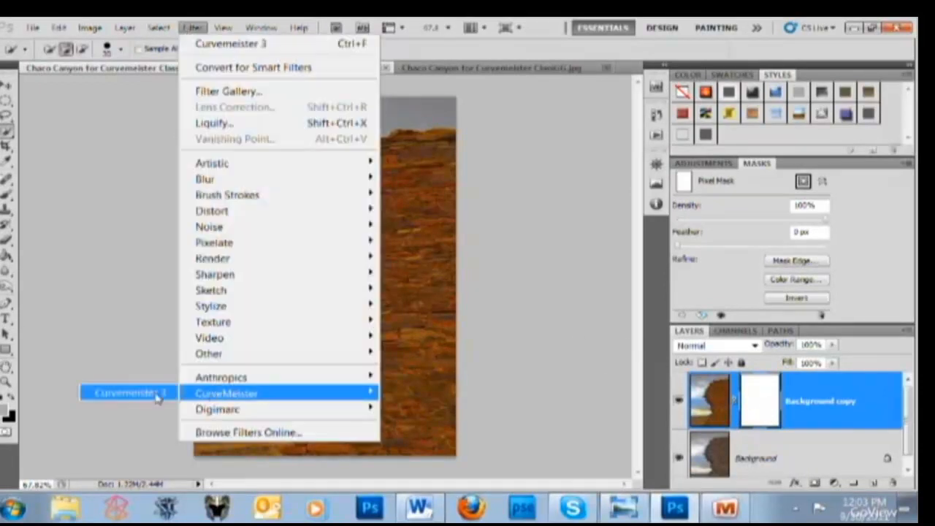
click(156, 395)
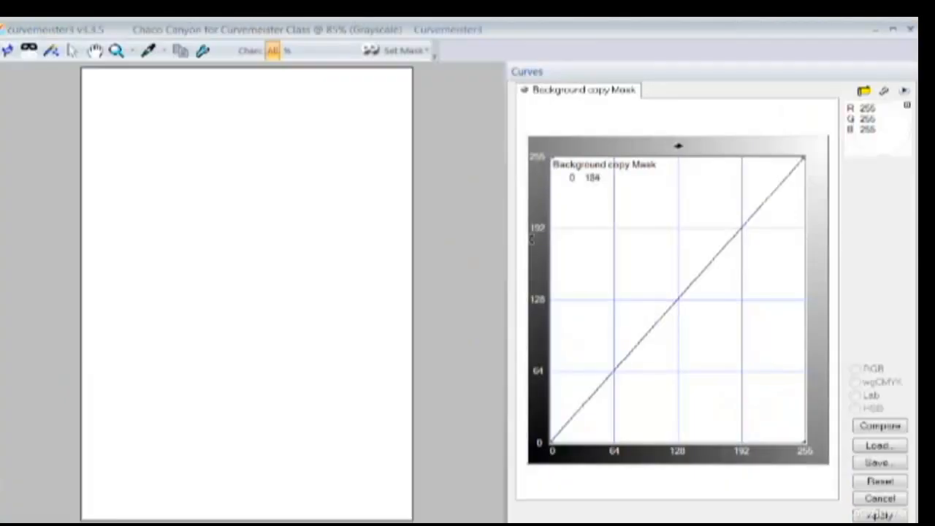
click(876, 498)
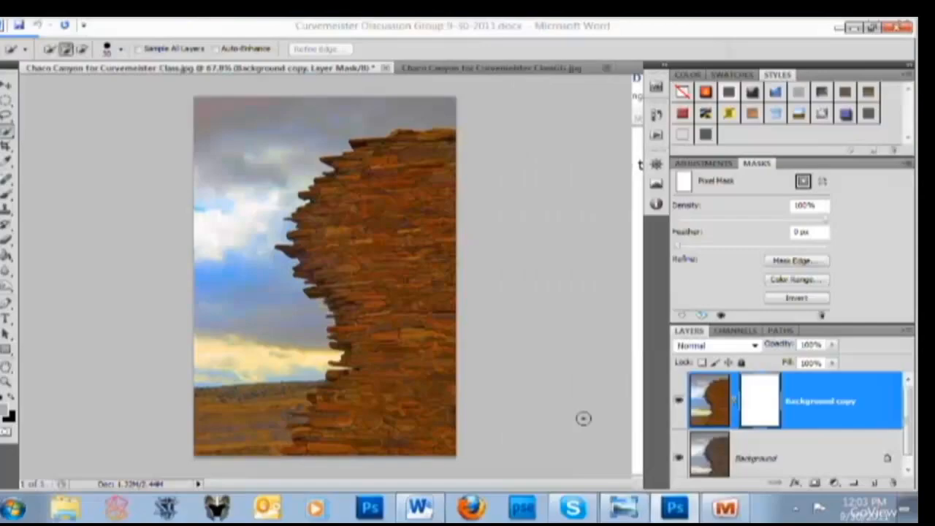
Open the Background layer in Curvemeister and set its L channel as the mask.
click(723, 400)
click(717, 450)
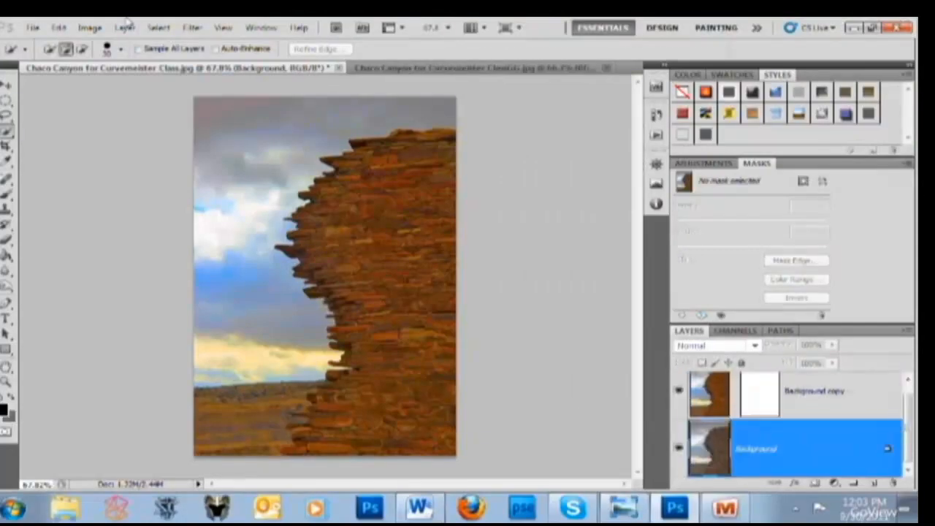
click(192, 27)
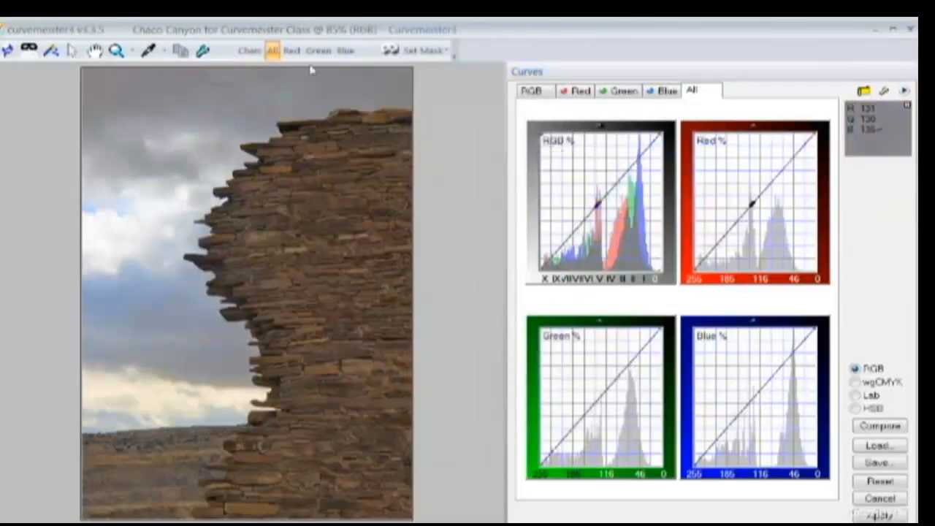
click(398, 50)
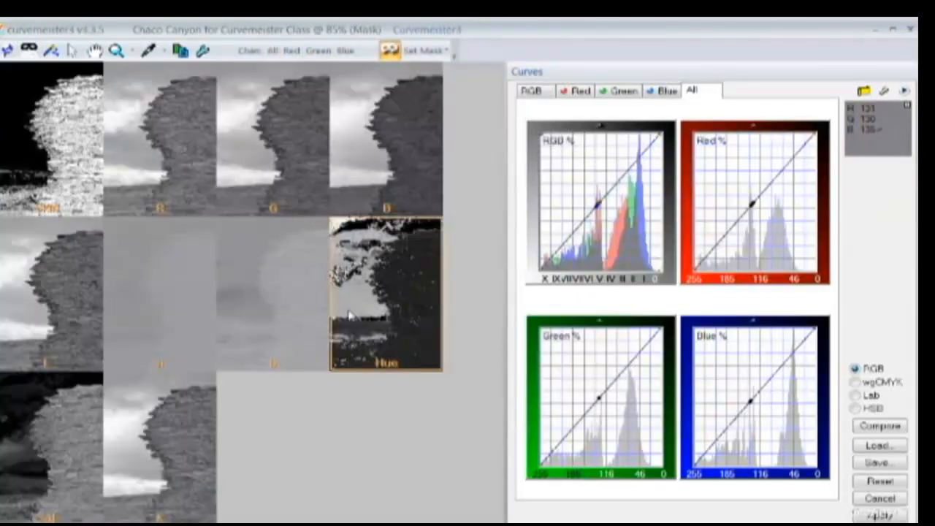
click(37, 316)
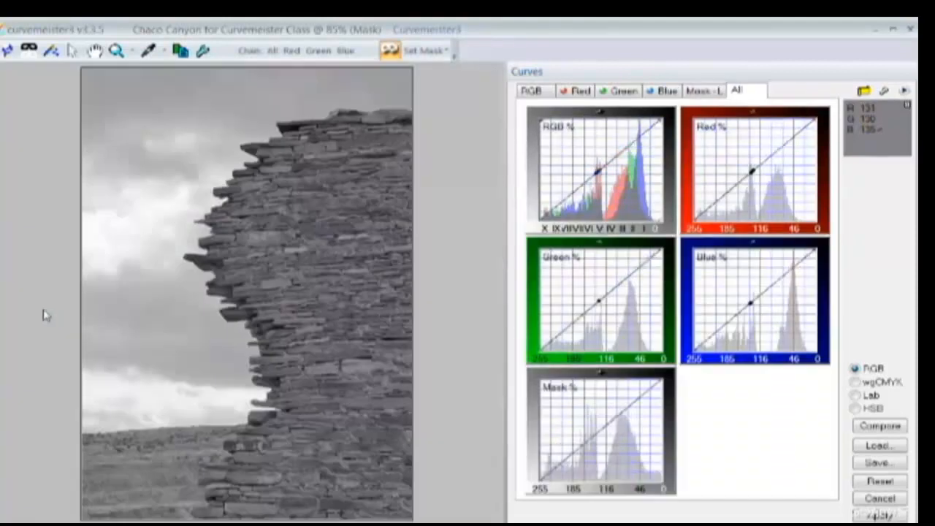
Try an arch-shaped mask curve mapping 0 to 255, 101 to 9, 54 to 124 and 191 to 132, and reset the curves.
click(702, 90)
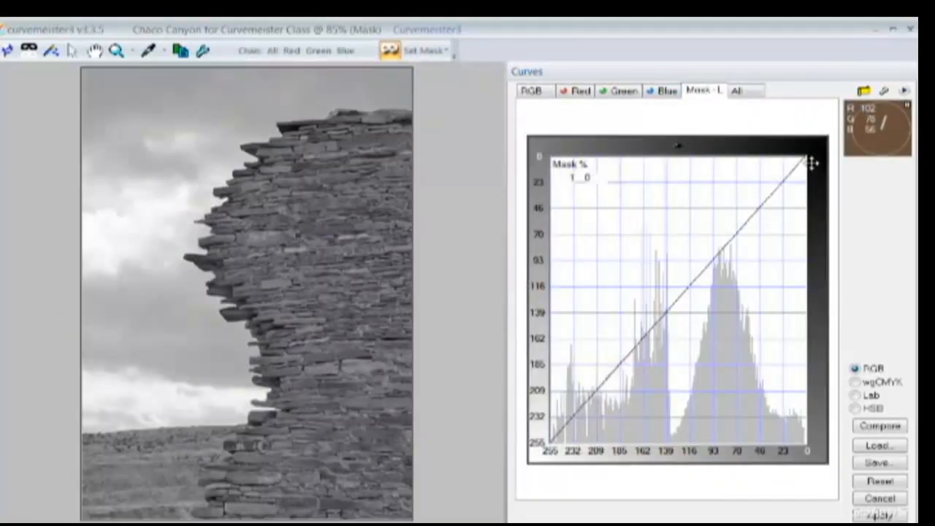
drag(805, 158, 806, 443)
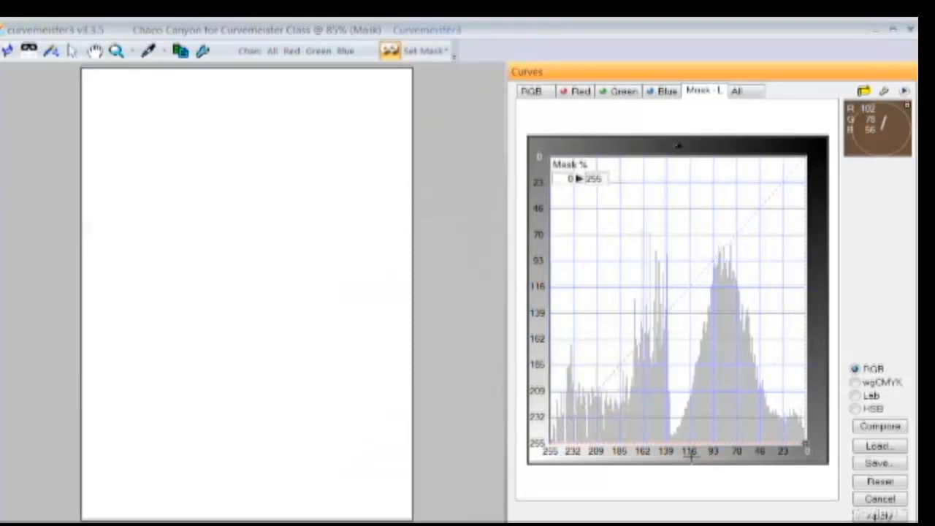
drag(683, 446, 710, 173)
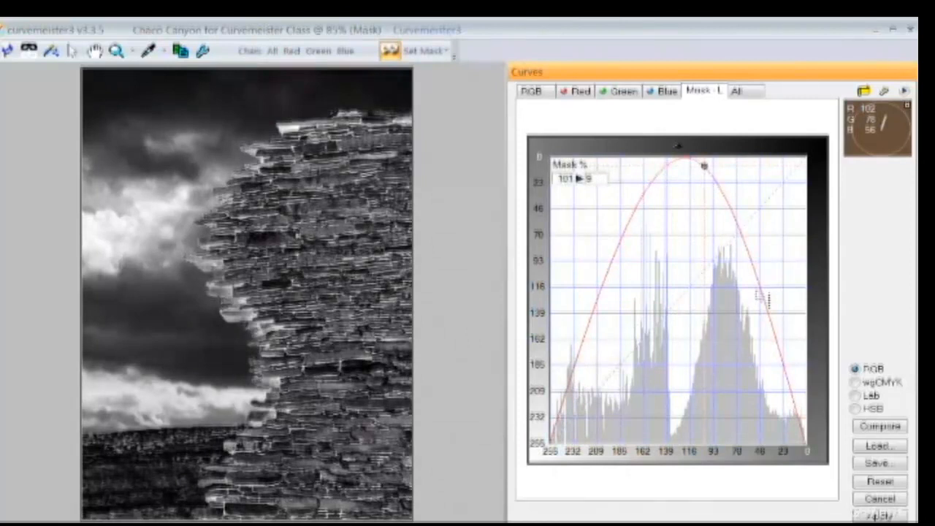
drag(764, 294, 750, 295)
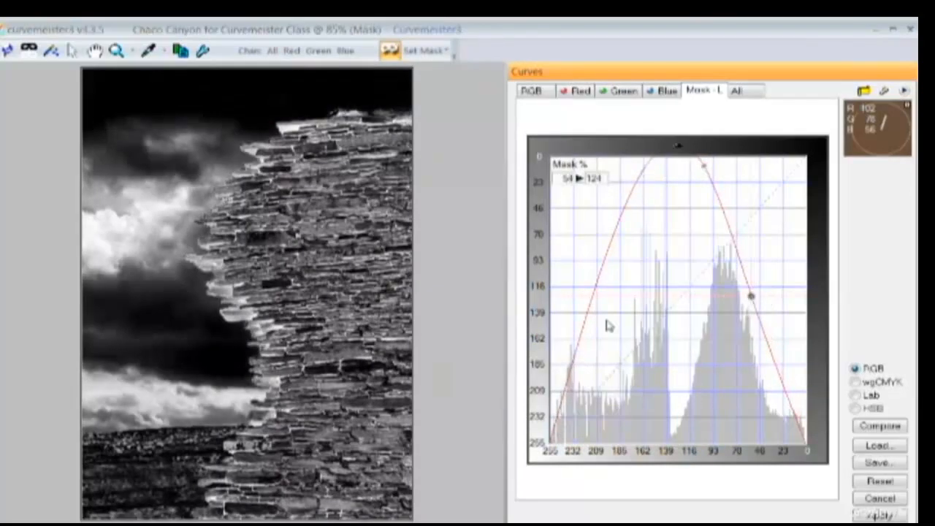
drag(590, 303, 615, 305)
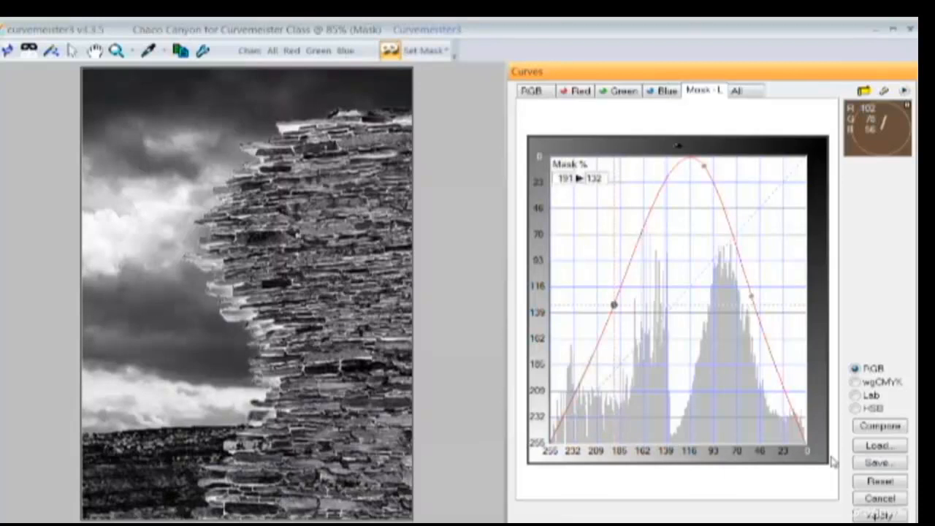
click(858, 484)
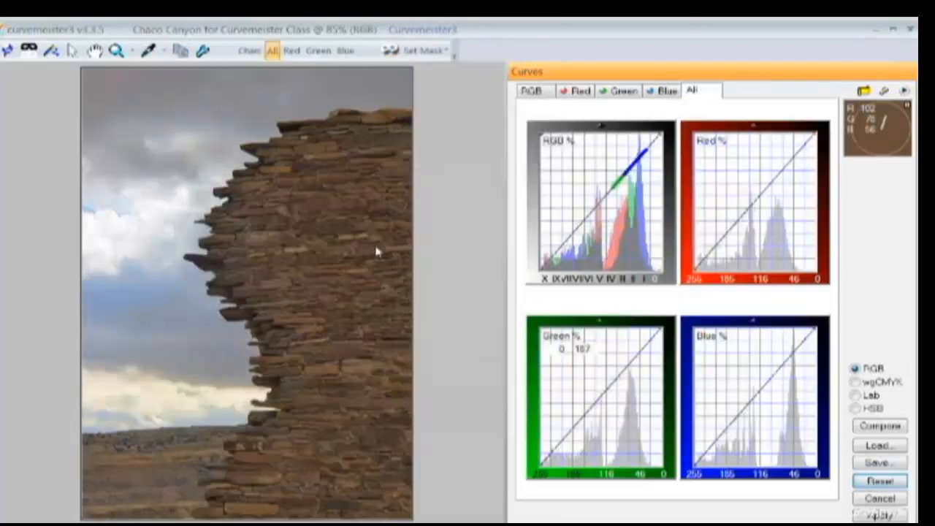
Bring back the L channel mask, pull off the extra points on its curve, and reset that curve to a straight line.
click(247, 53)
click(44, 292)
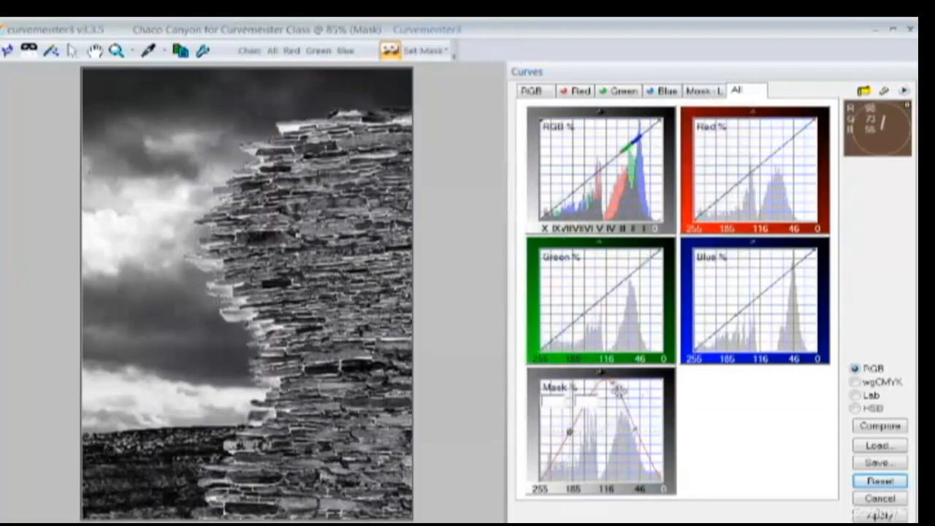
drag(614, 384, 841, 434)
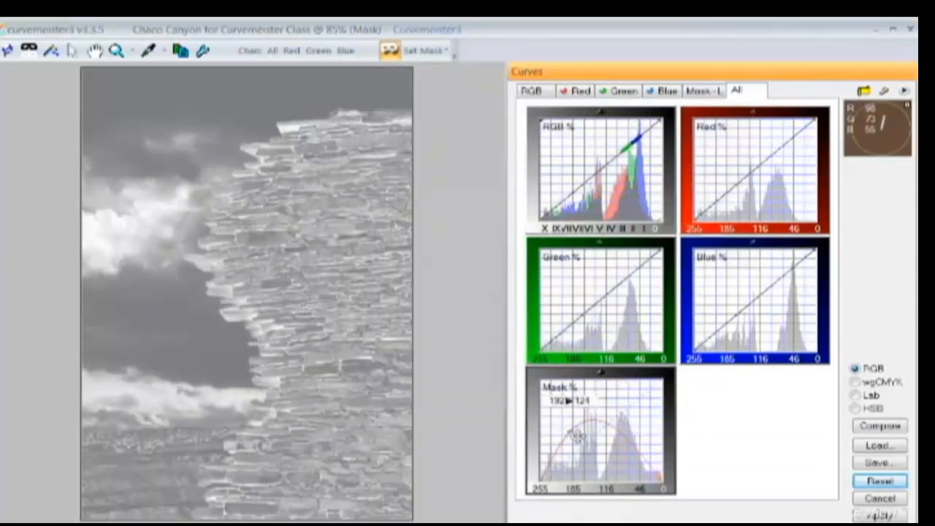
drag(568, 436, 501, 434)
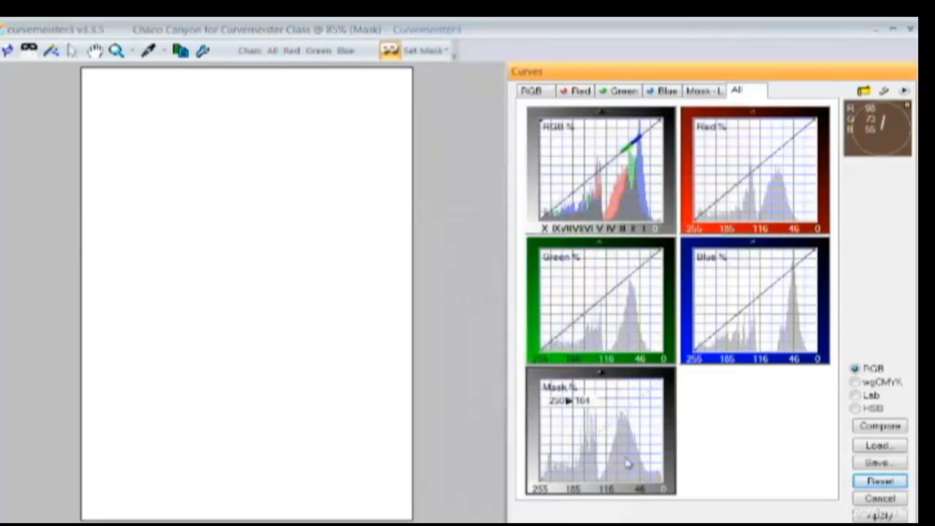
right_click(648, 443)
mouse_move(683, 394)
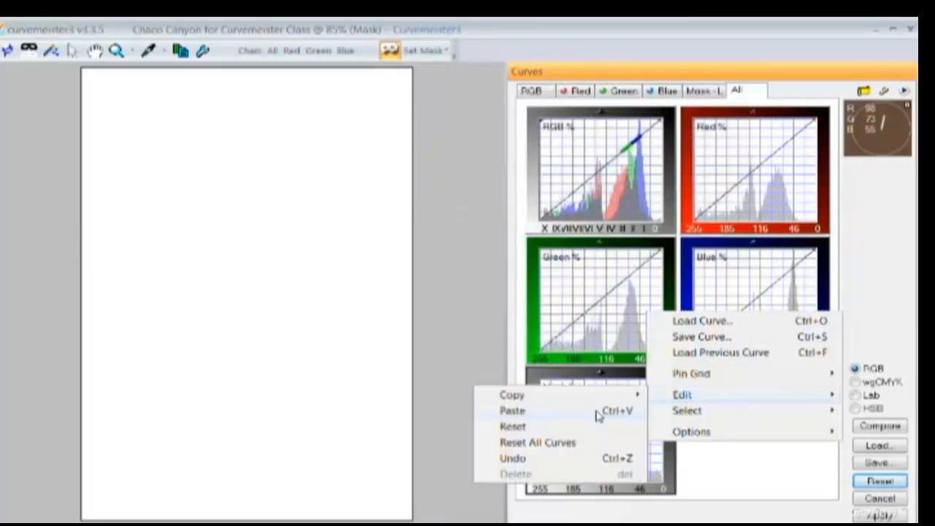
click(582, 431)
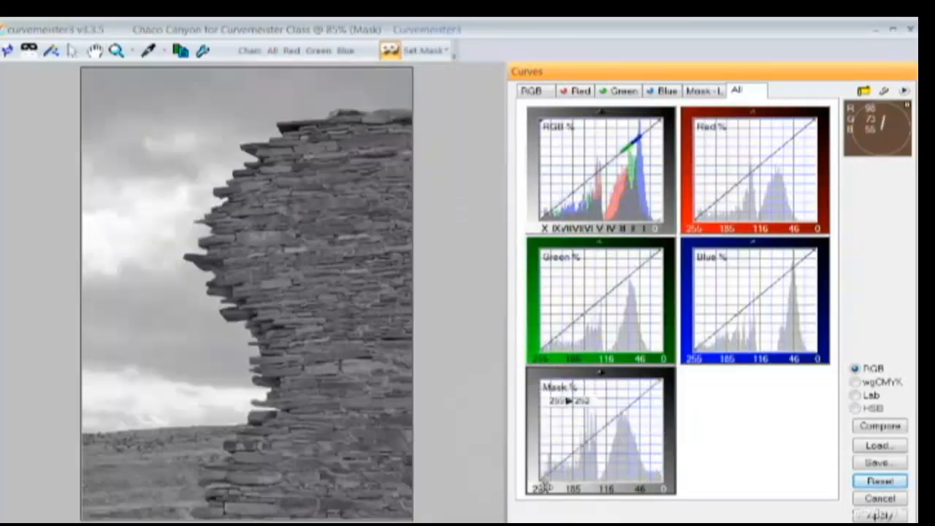
Try a V-shaped mask curve mapping 255 to 0 and 121 to 252, with an added point on each arm.
drag(544, 488, 535, 377)
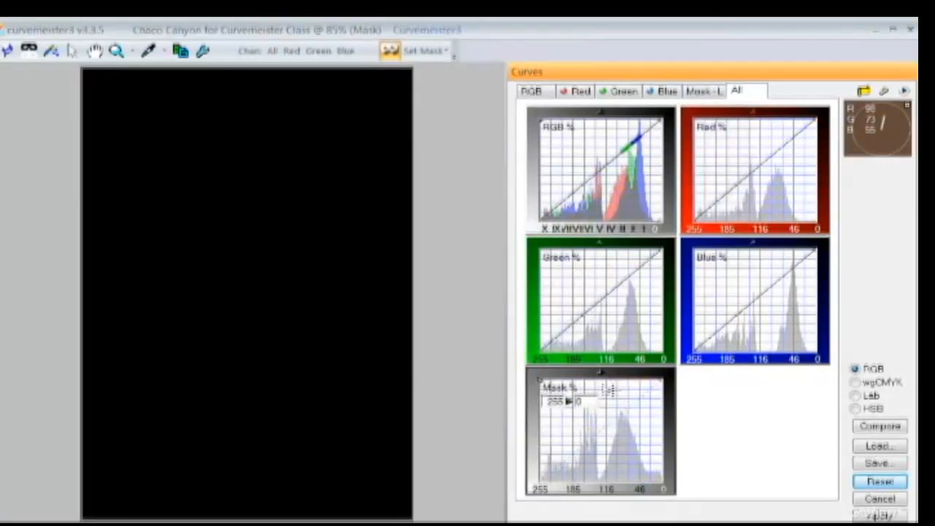
drag(606, 390, 609, 488)
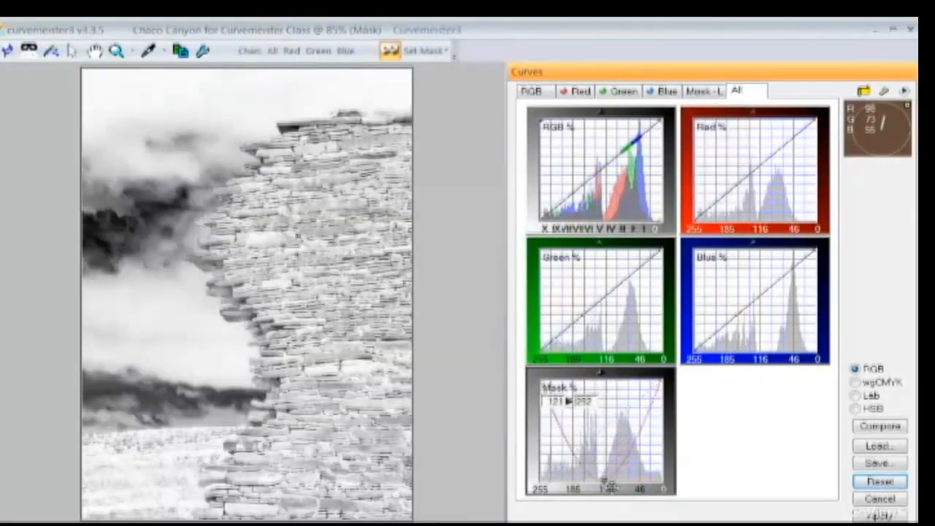
drag(647, 451, 630, 437)
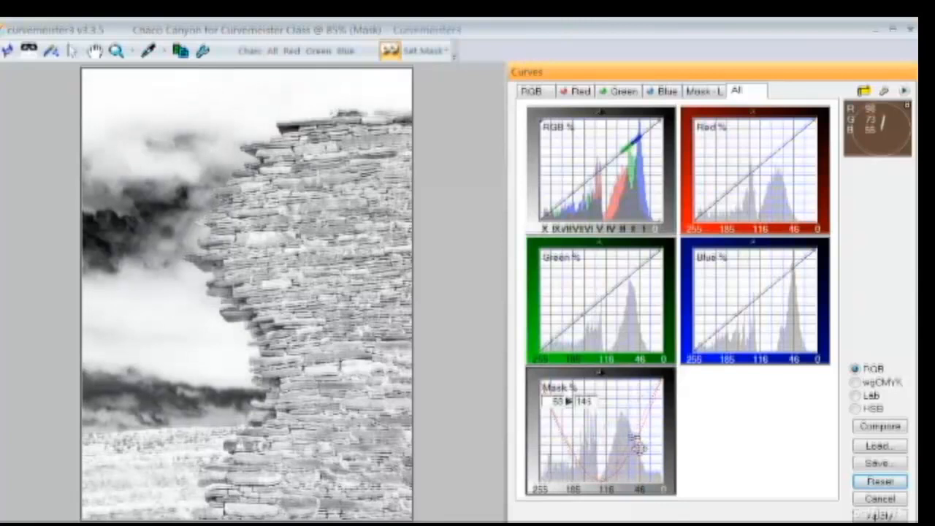
drag(574, 450, 577, 442)
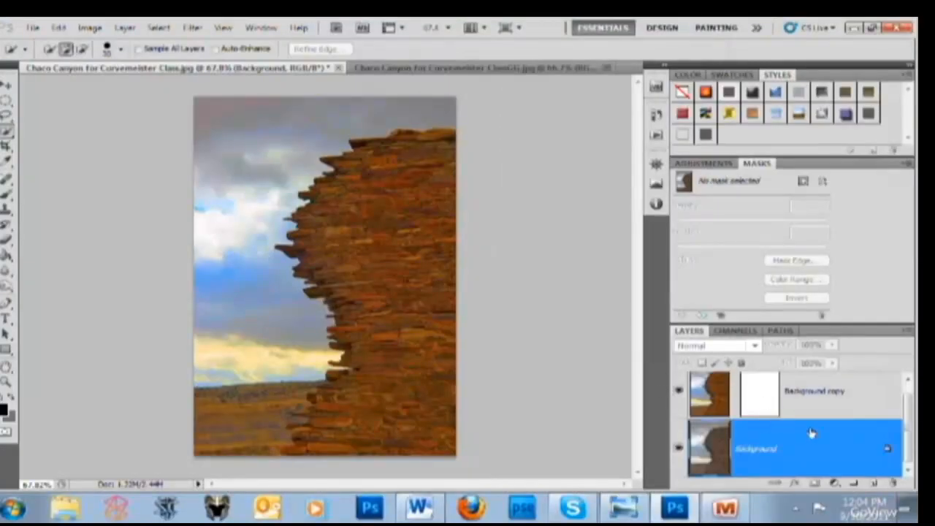
Reopen the Background layer in Curvemeister with its L channel as the mask.
scroll(811, 433, up, 1)
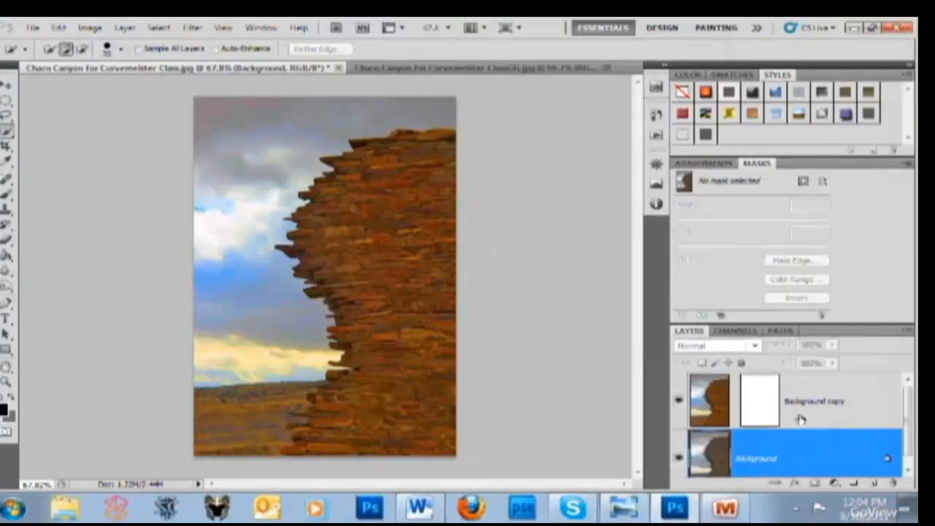
click(194, 29)
mouse_move(241, 390)
click(167, 394)
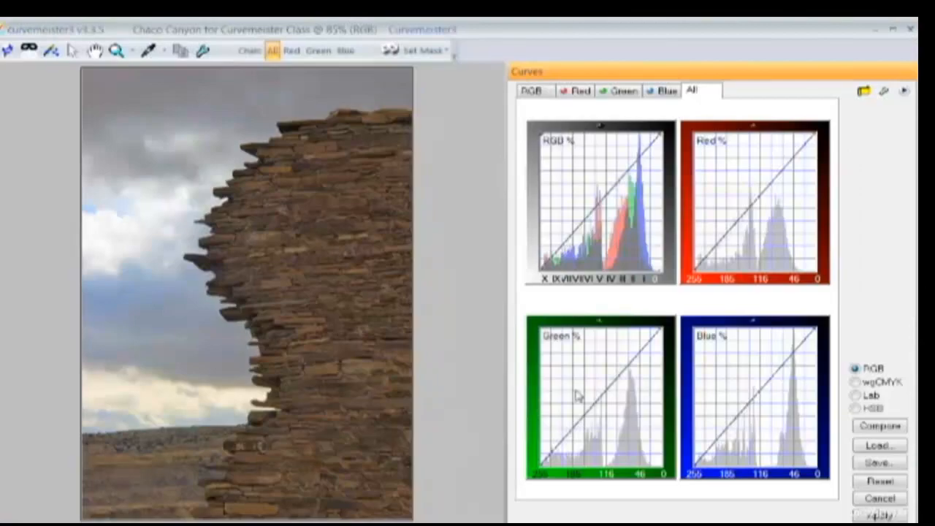
click(385, 55)
click(168, 324)
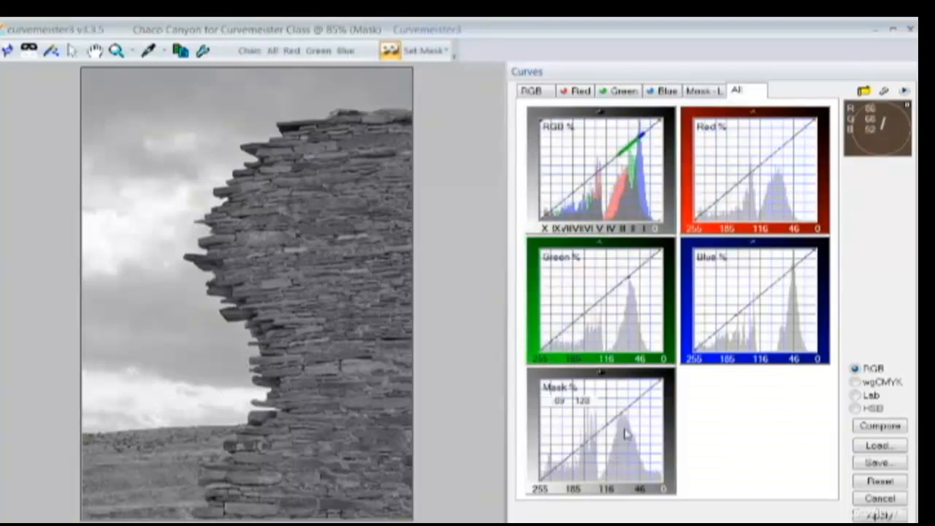
Bend the mask curve into a valley by mapping 255 to 0 and the midpoint 125 to 252.
click(666, 385)
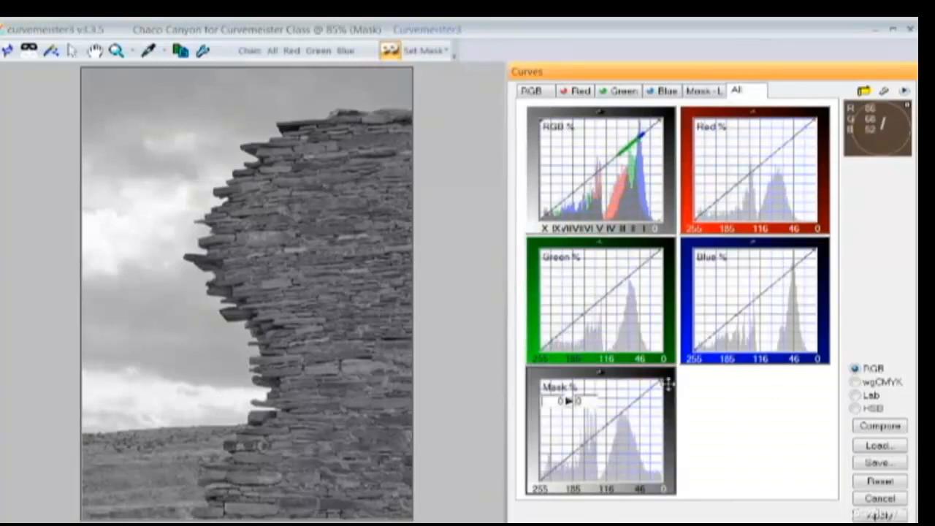
drag(548, 488, 602, 484)
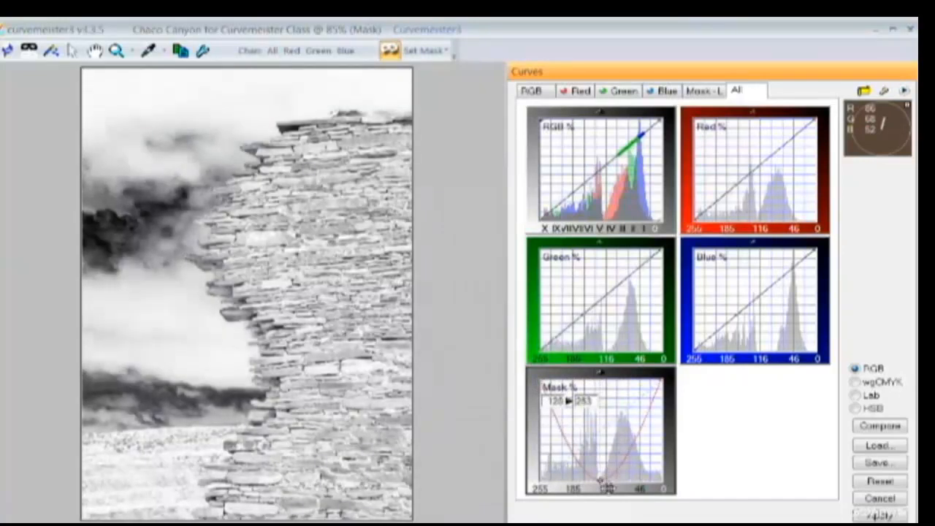
key(Delete)
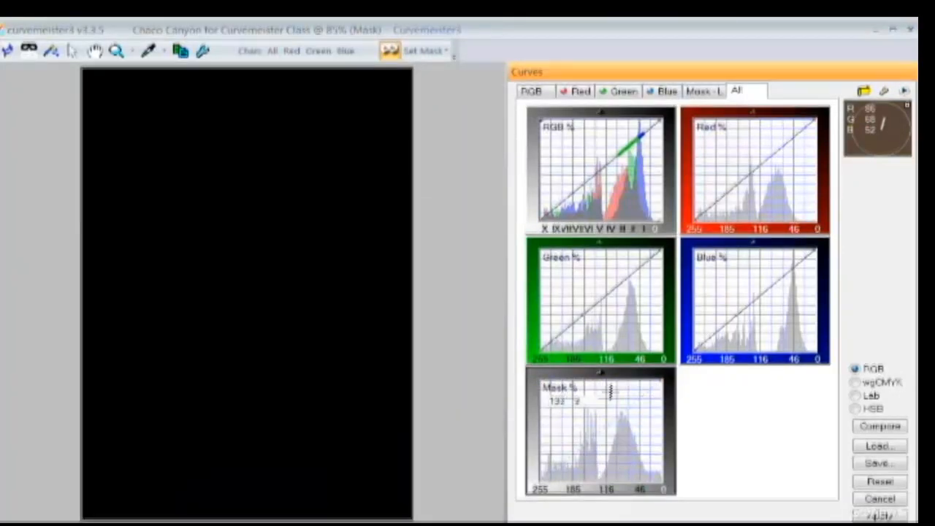
drag(612, 391, 601, 480)
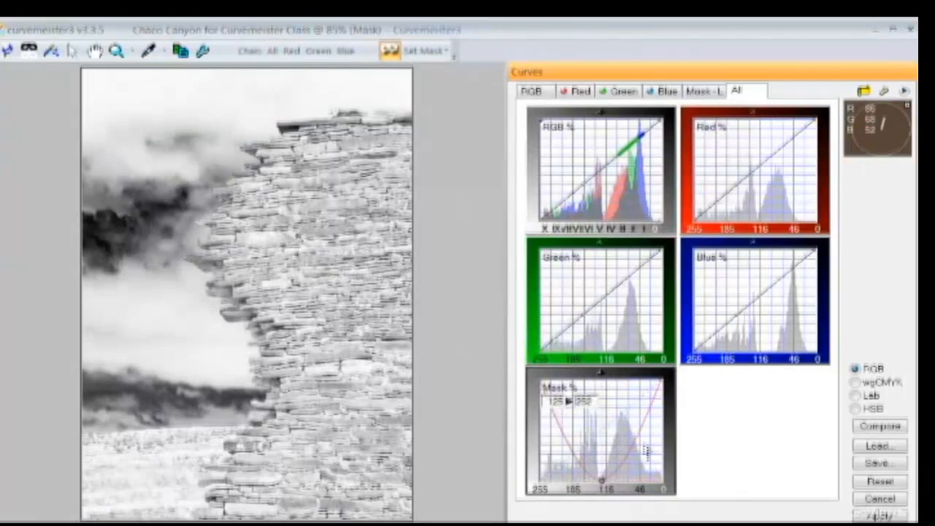
Add a point mapping 56 to 157 on the mask curve, add a matching one on the opposite arm, and even out both arms.
click(634, 441)
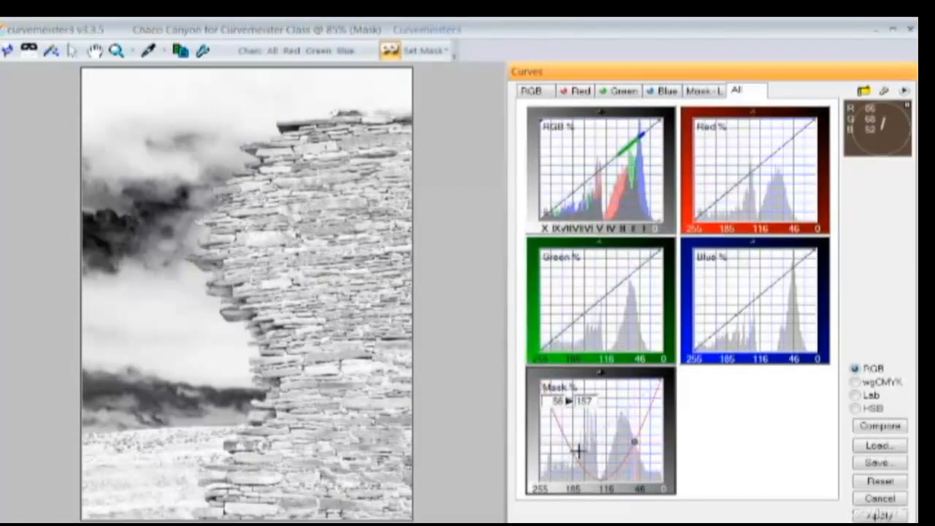
drag(577, 450, 581, 444)
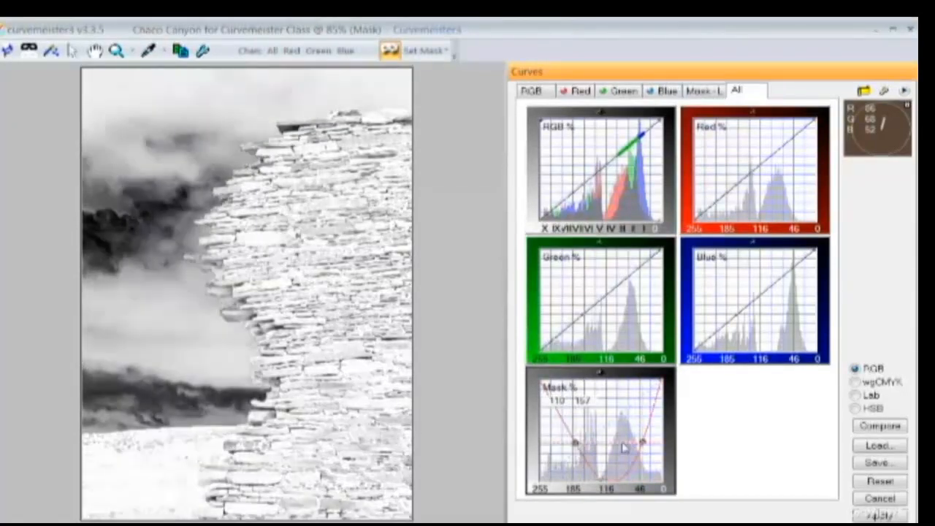
drag(650, 447, 626, 446)
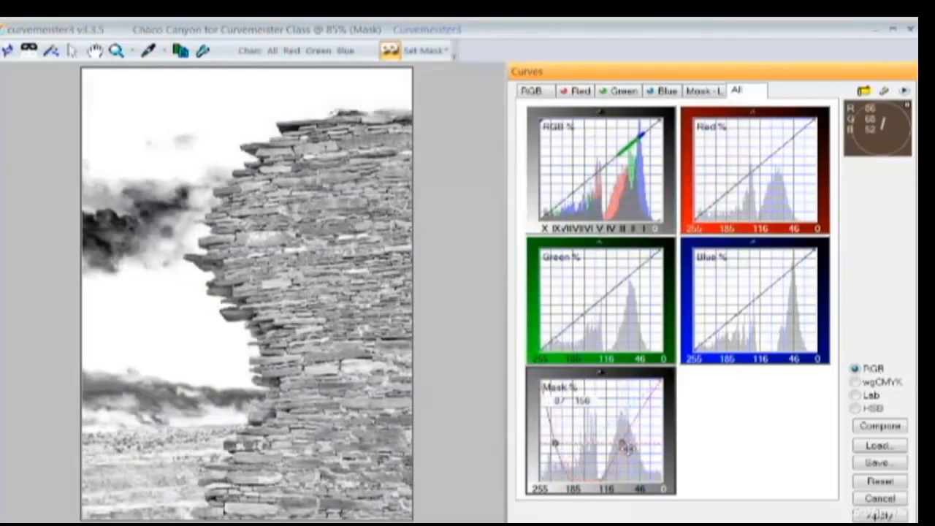
drag(561, 448, 568, 443)
Reset the L mask curve to a straight line.
click(712, 90)
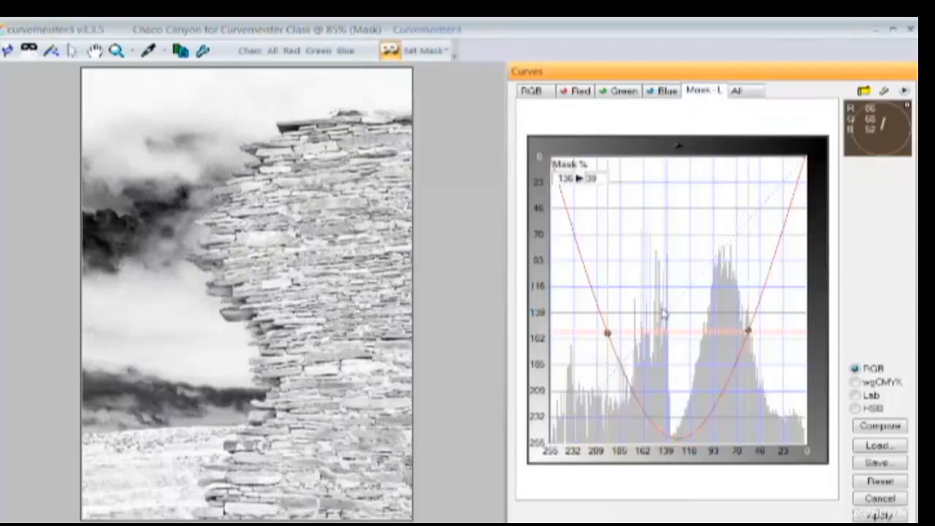
right_click(697, 383)
mouse_move(723, 337)
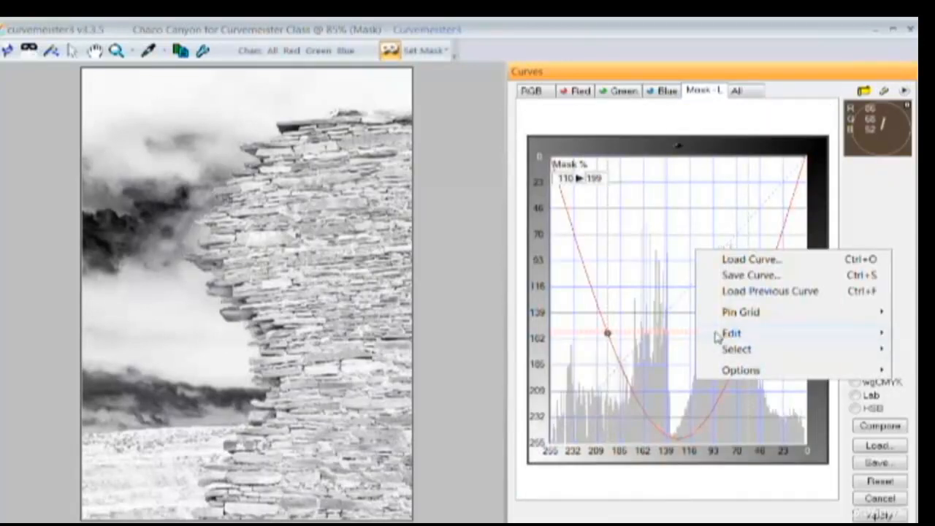
click(598, 379)
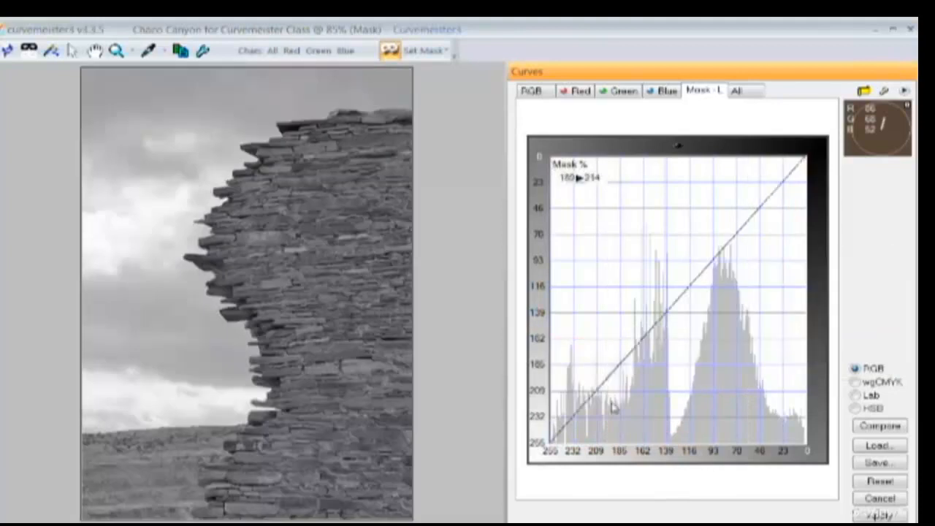
Try a valley-shaped mask curve mapping 255 to 0, with a low midpoint and an inward-pulled point at about output 156 on each arm.
drag(557, 449, 548, 156)
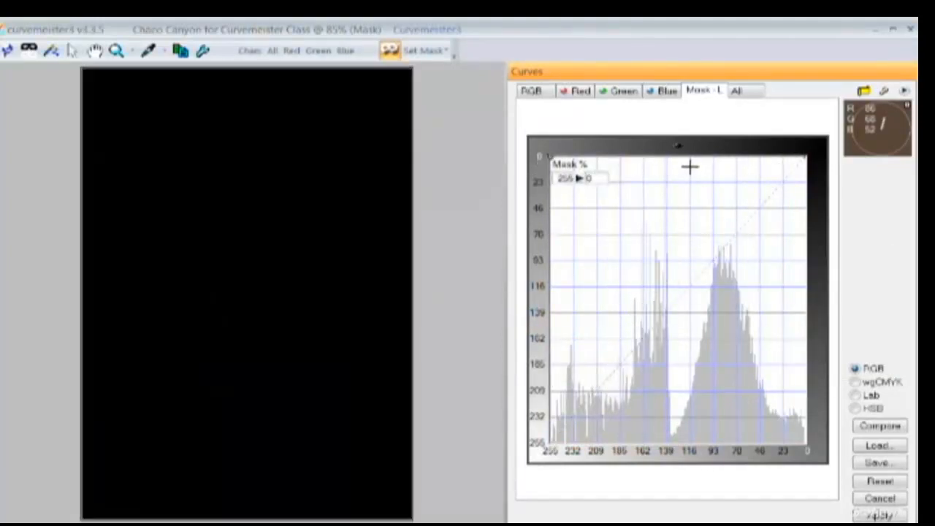
drag(690, 166, 686, 443)
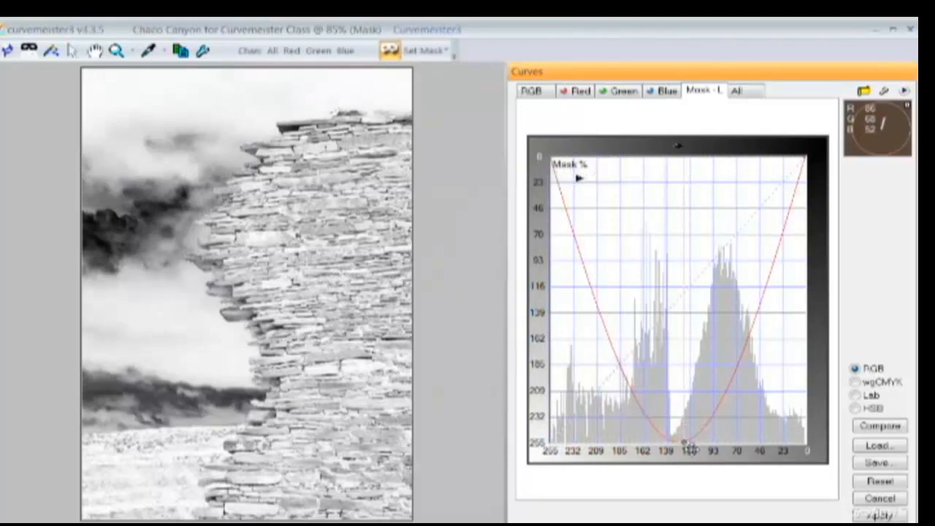
drag(757, 350, 717, 340)
drag(604, 350, 644, 342)
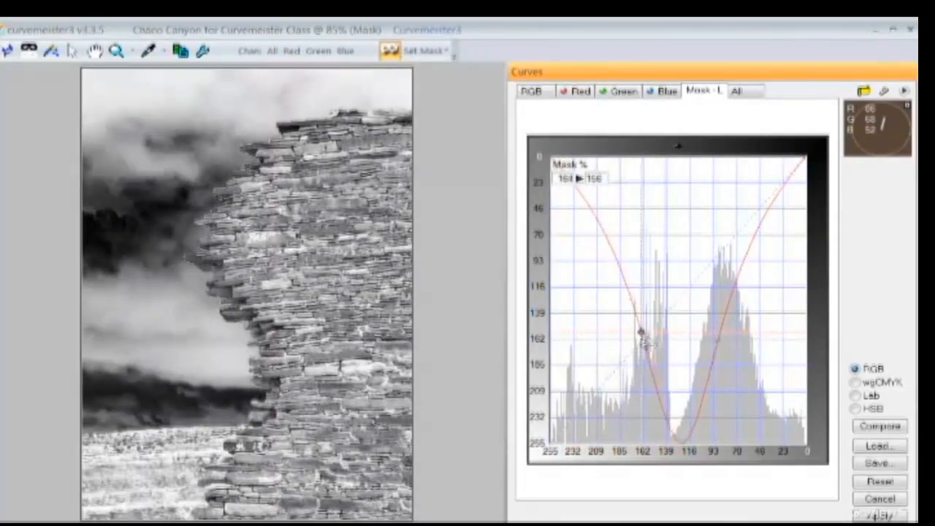
click(721, 341)
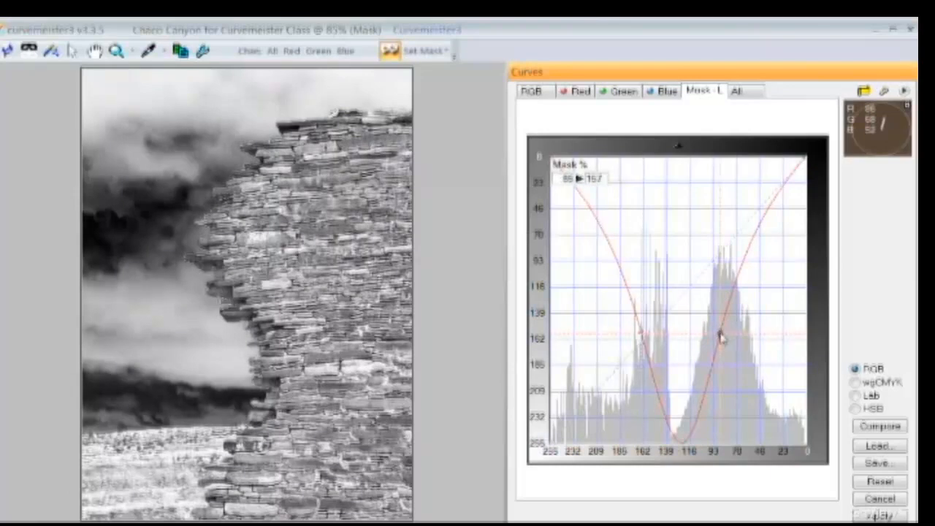
Try narrowing the mask valley by mapping 44 and 218 to 0 and the midpoint 119 to 254, and apply it.
drag(816, 167, 762, 156)
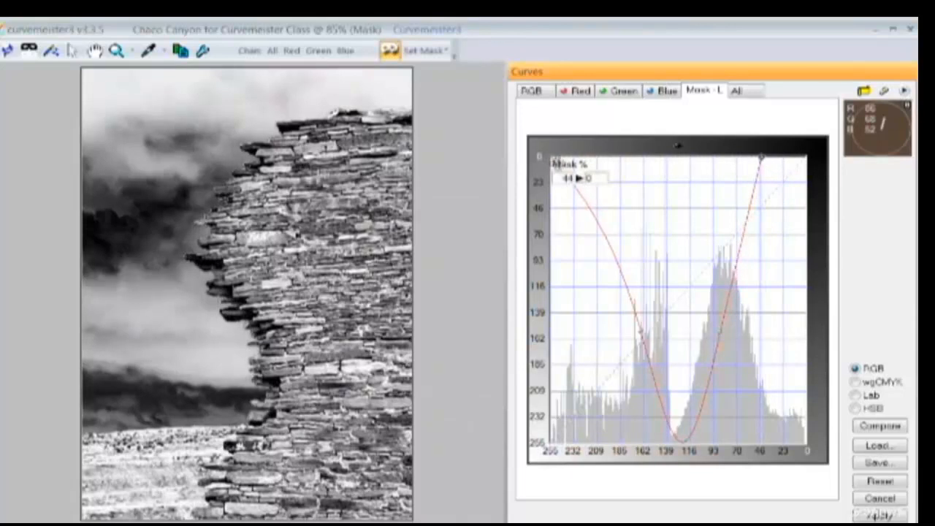
drag(555, 162, 586, 159)
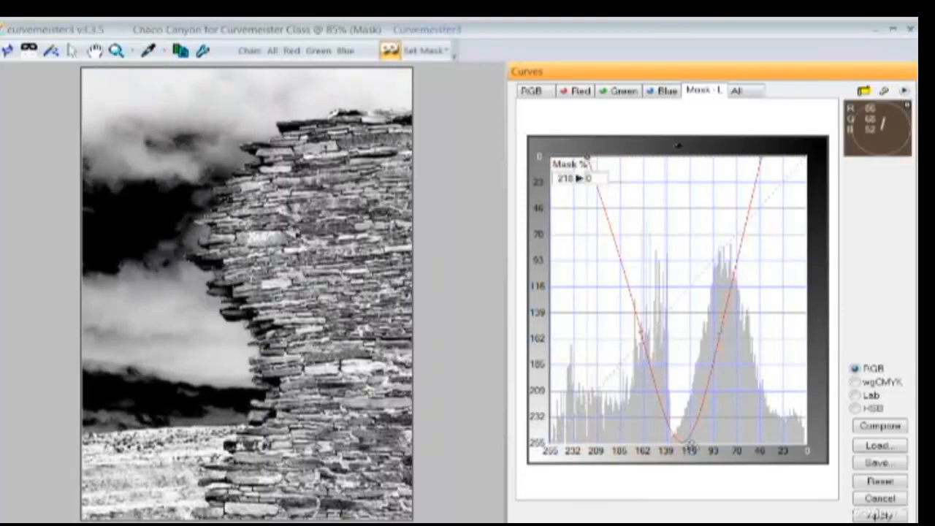
mouse_move(689, 446)
mouse_down()
mouse_move(684, 426)
mouse_move(685, 439)
mouse_up()
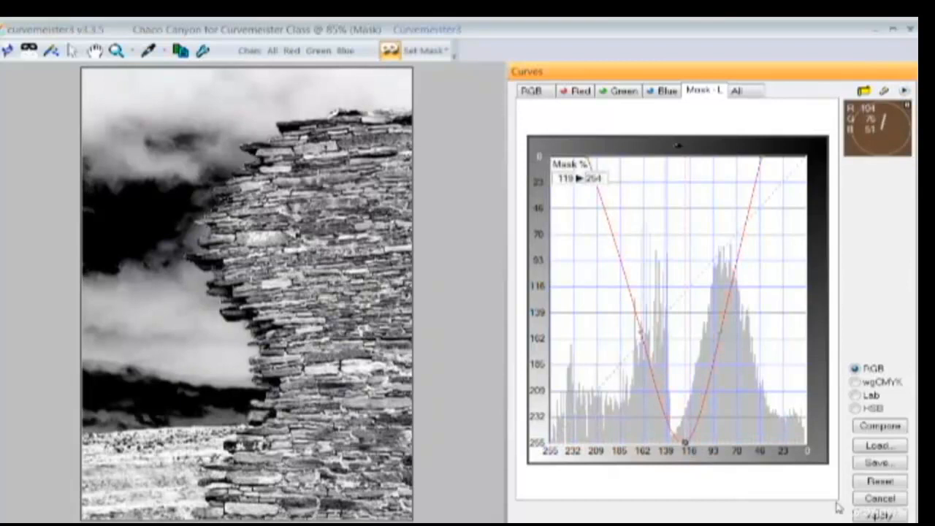
click(878, 515)
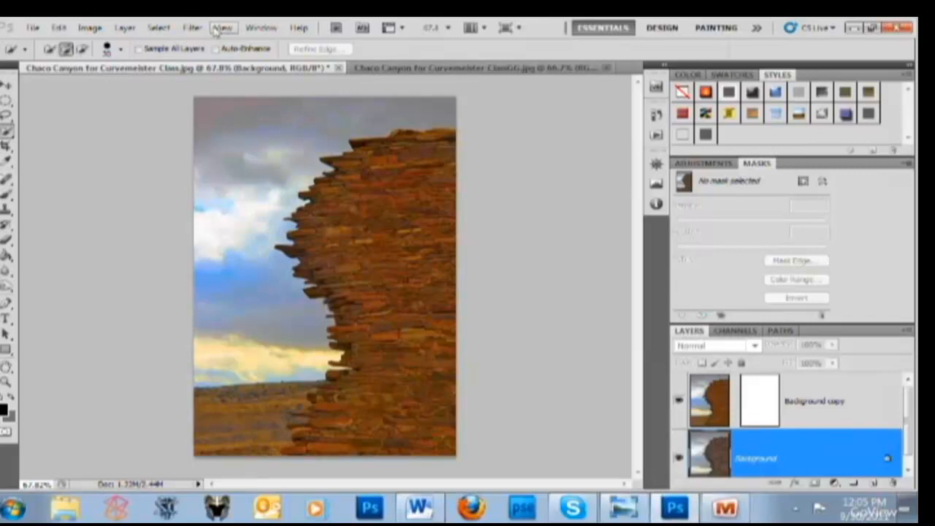
Reopen the Background layer in Curvemeister with its L channel as the mask, and display the mask curve alone.
click(192, 27)
mouse_move(213, 395)
click(132, 393)
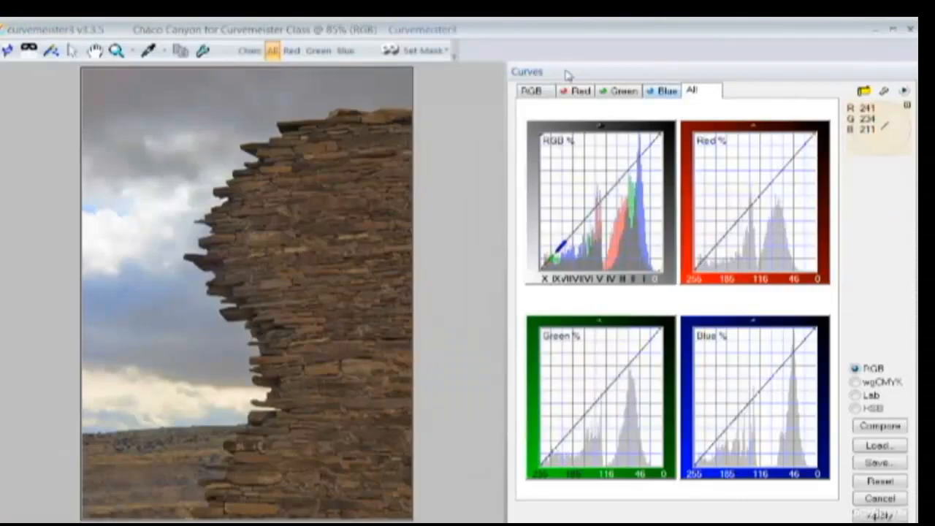
click(389, 50)
click(45, 314)
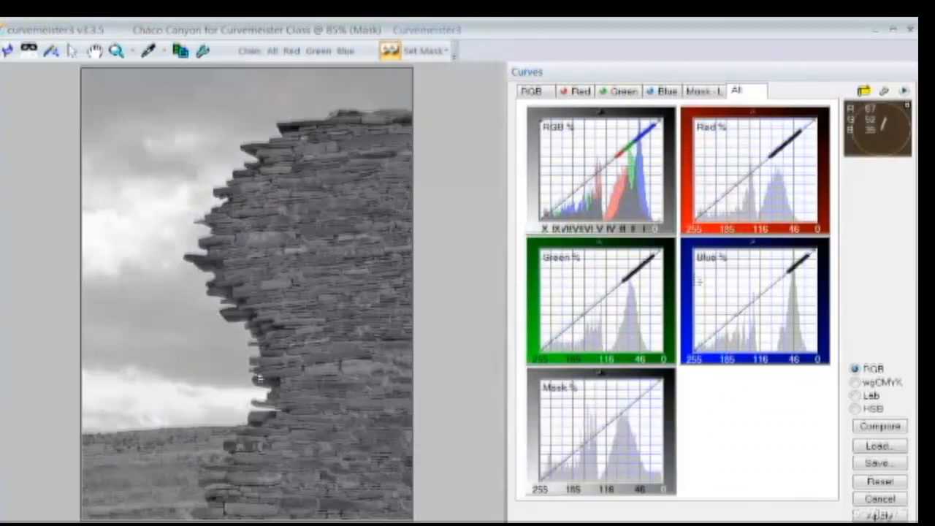
click(719, 92)
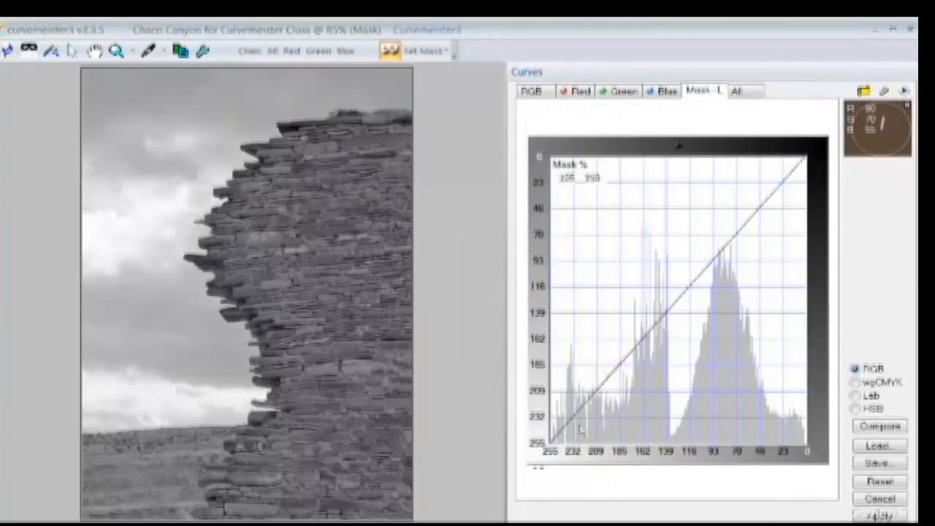
Bend the mask curve into a valley mapping 255 to 0, 127 to 254 and 169 to 164, with a matching point on the opposite arm.
drag(557, 449, 554, 157)
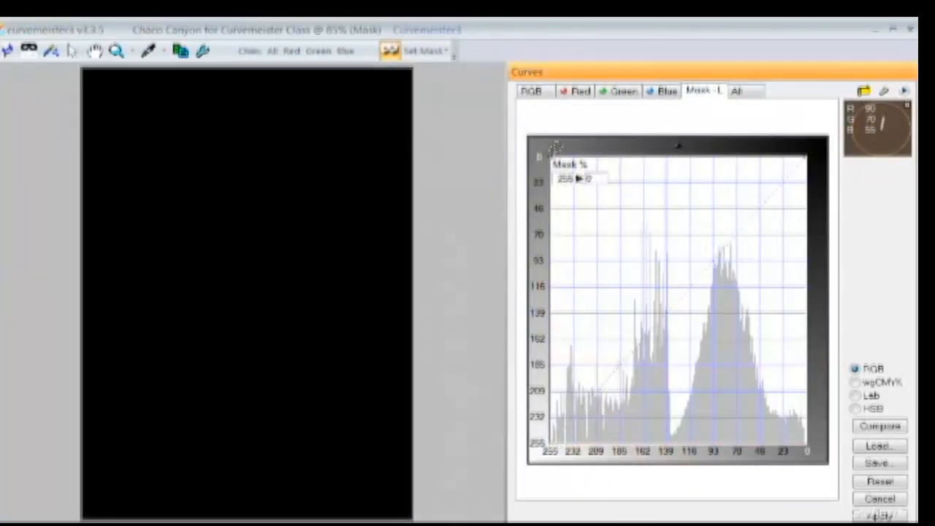
drag(689, 176, 673, 438)
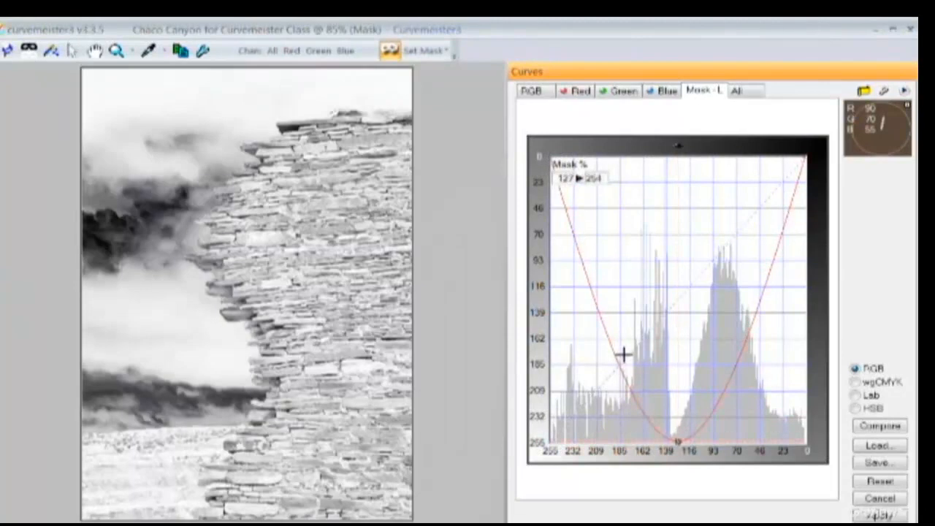
drag(623, 355, 635, 340)
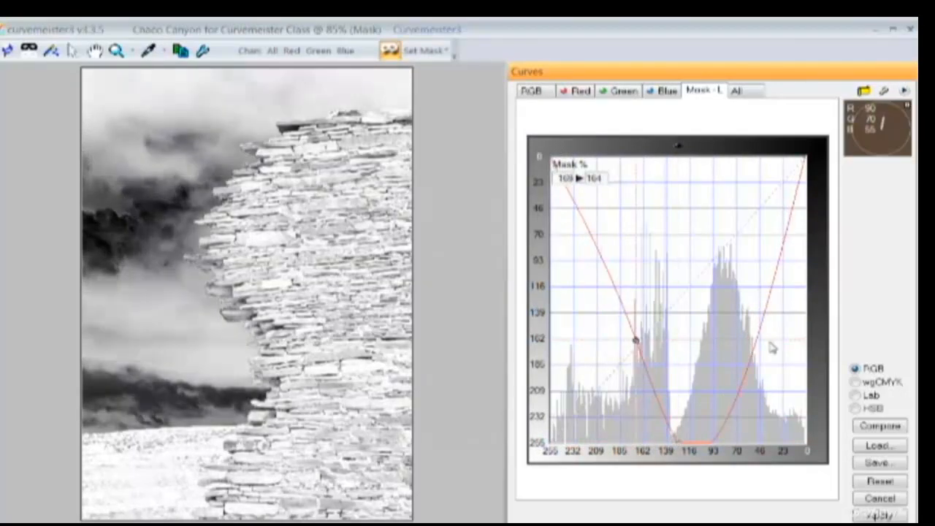
drag(770, 349, 707, 347)
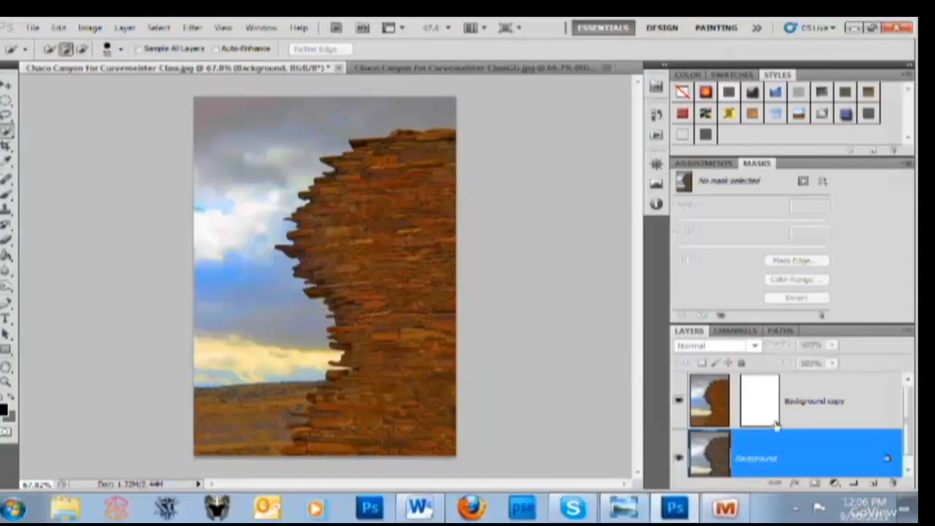
Show the Background copy's layer mask on the canvas and paste the luminosity mask into it.
click(767, 415)
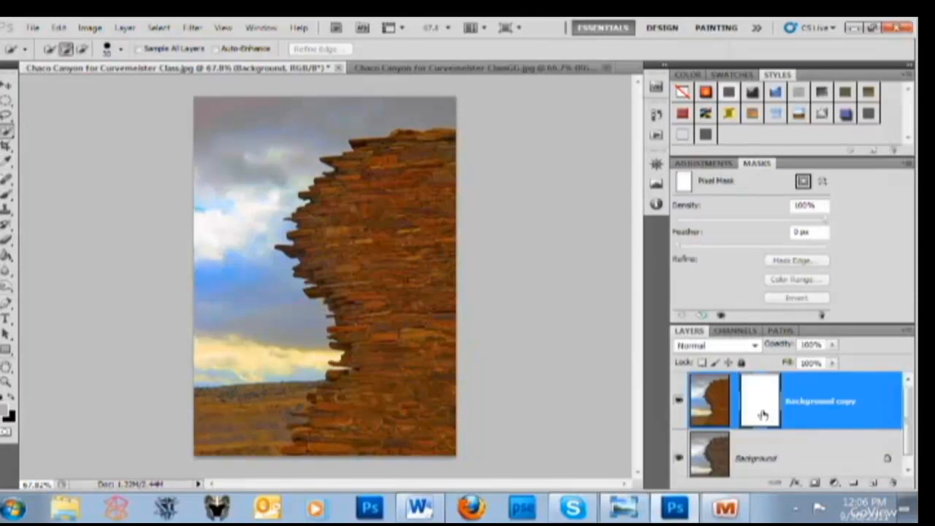
alt+click(762, 415)
key(ctrl+v)
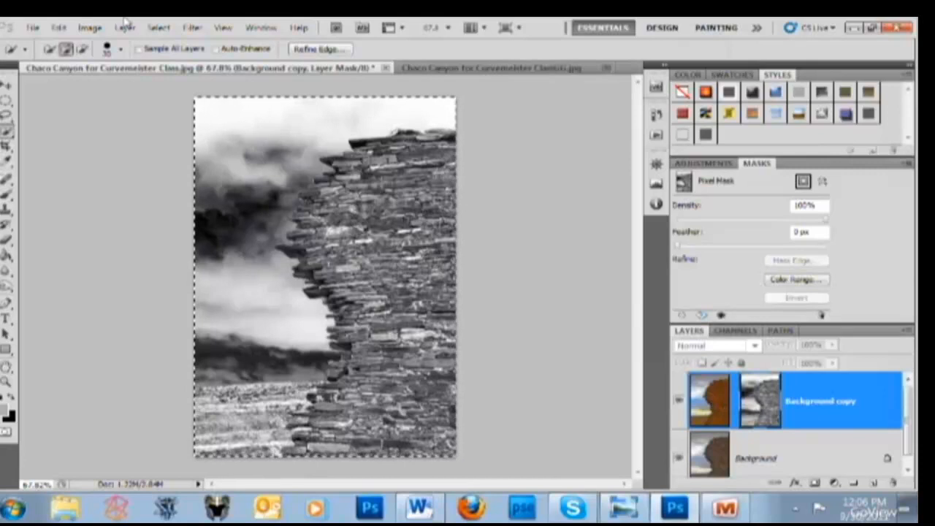
Soften the pasted layer mask with a Gaussian Blur of a small radius.
click(192, 27)
mouse_move(204, 179)
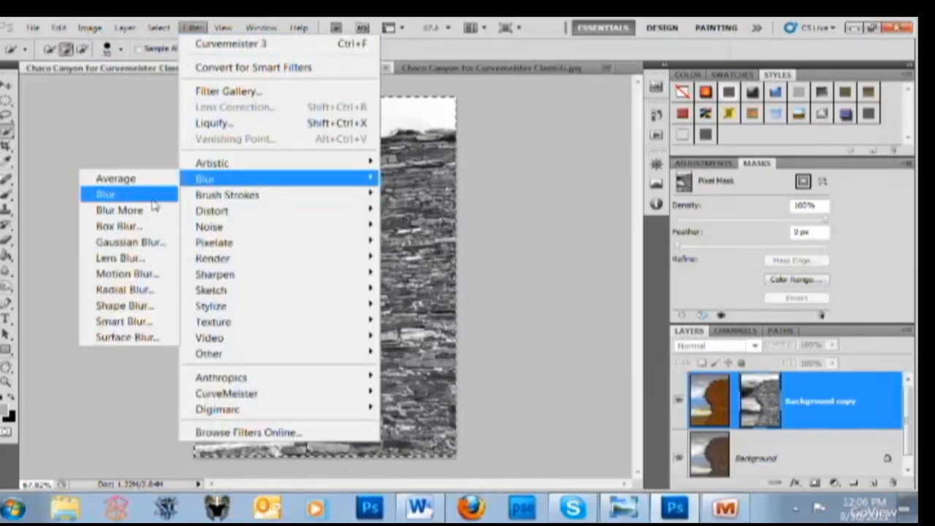
click(155, 242)
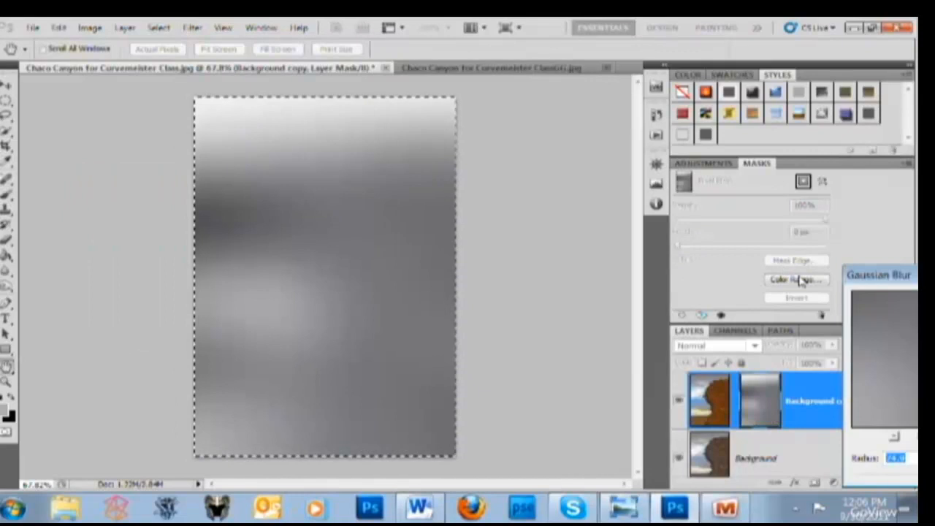
drag(685, 371, 597, 372)
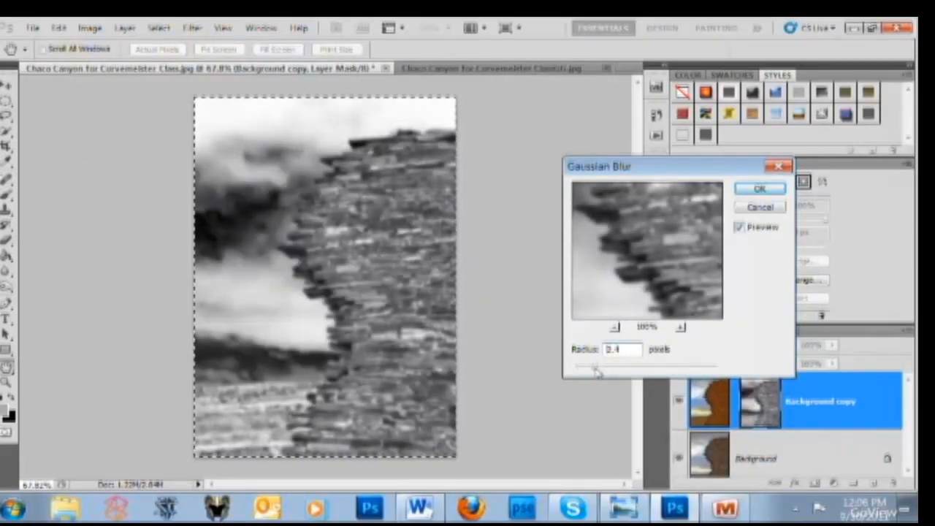
drag(596, 371, 594, 368)
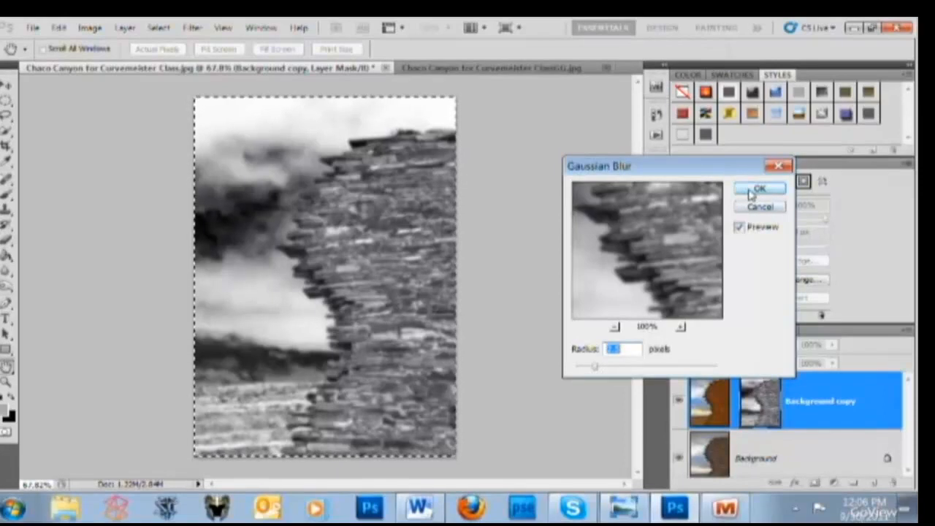
click(757, 190)
Return to the Background copy's image view and compare the photo with that layer hidden and shown.
click(721, 405)
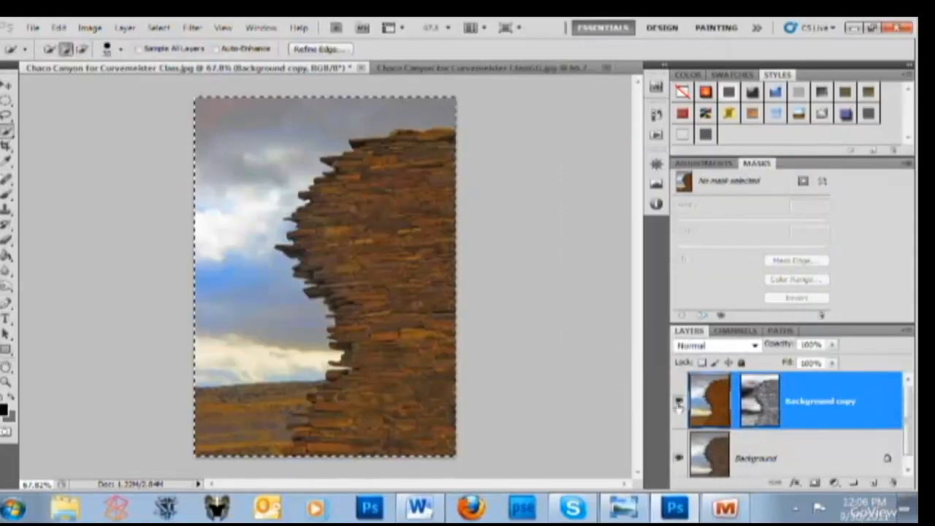
click(679, 401)
click(679, 401)
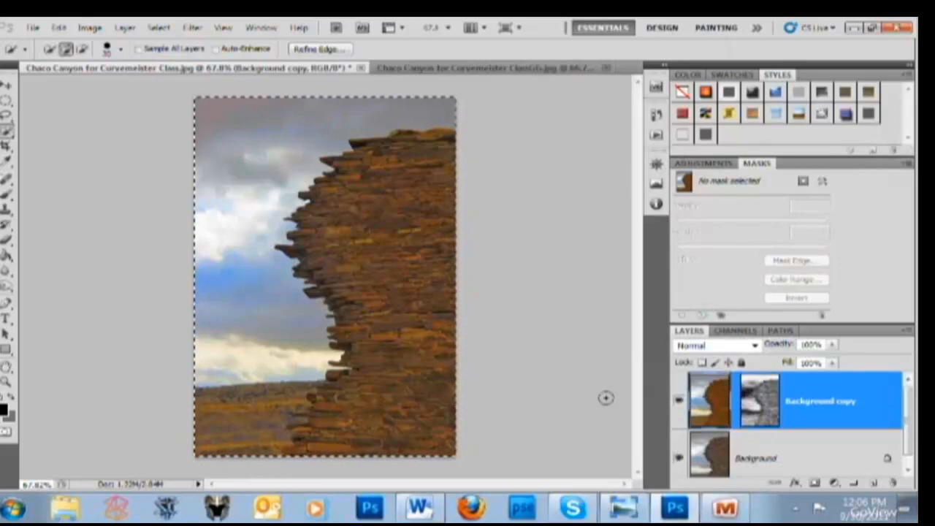
Try adjusting the feather and density of the Background copy's layer mask.
click(752, 415)
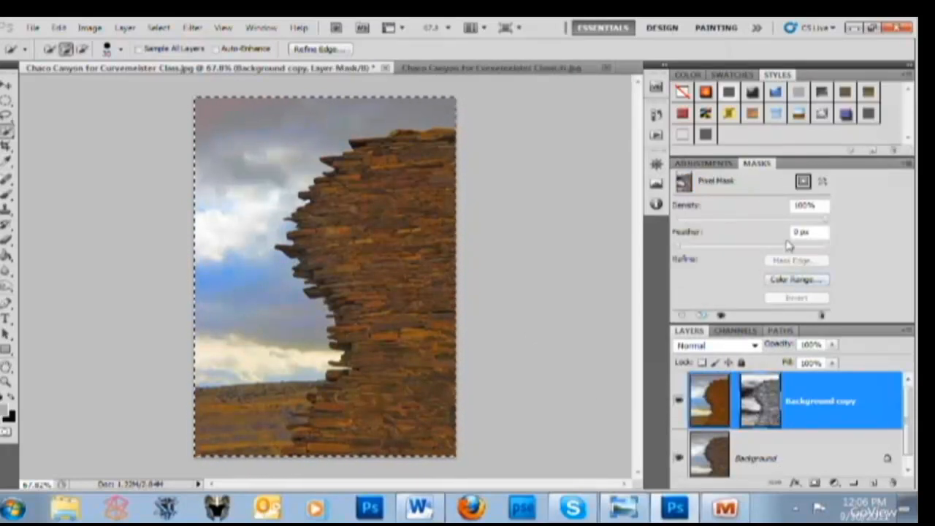
mouse_move(684, 246)
mouse_down()
mouse_move(695, 246)
mouse_move(666, 251)
mouse_up()
drag(824, 219, 793, 221)
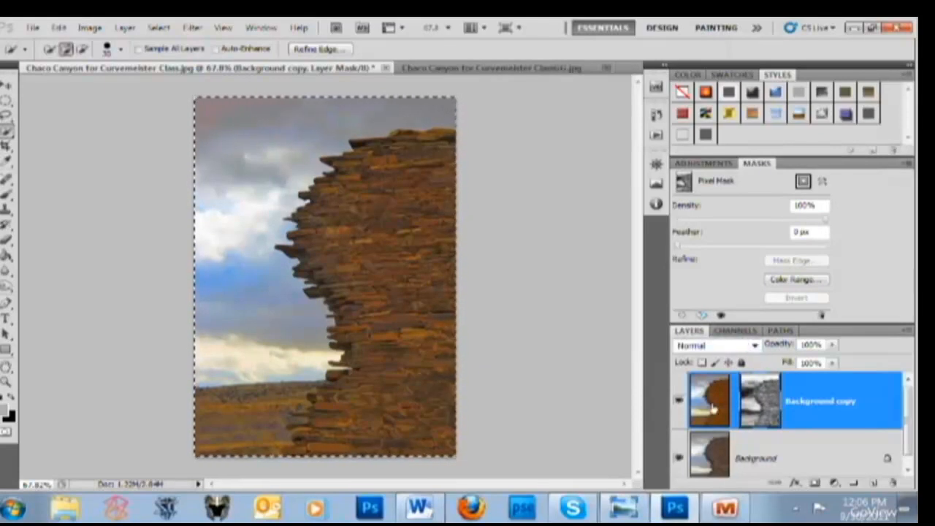
Examine the masked colour boost on the stone wall up close and in full, and compare it with the ClassGG version of the photo.
scroll(291, 281, up, 3)
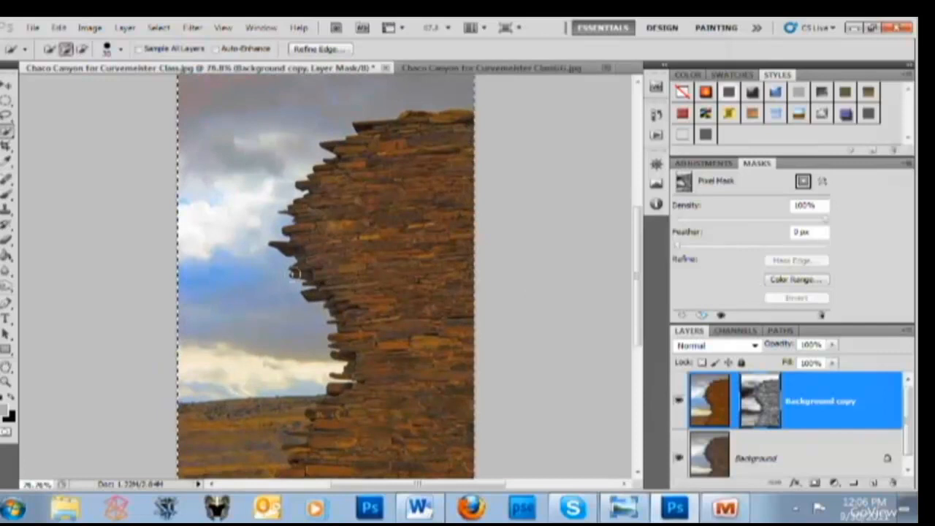
scroll(290, 281, up, 6)
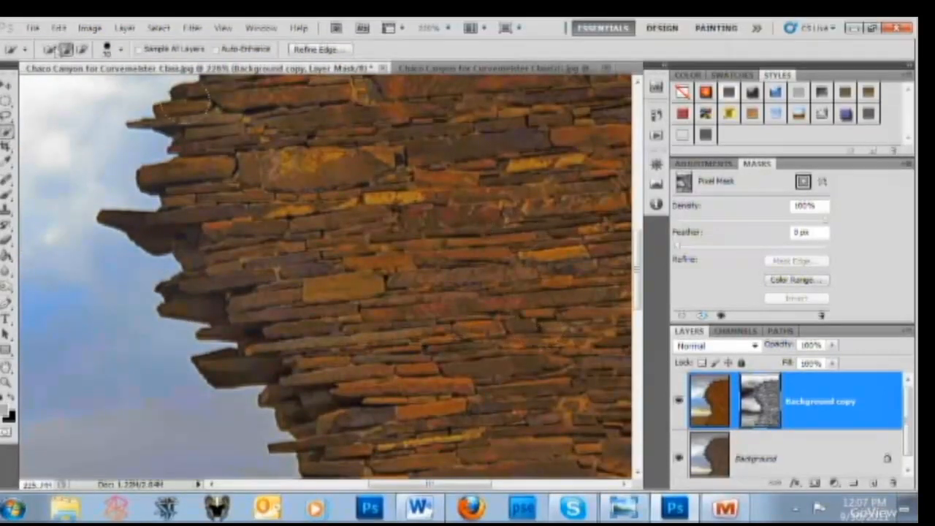
key(v)
scroll(431, 261, down, 2)
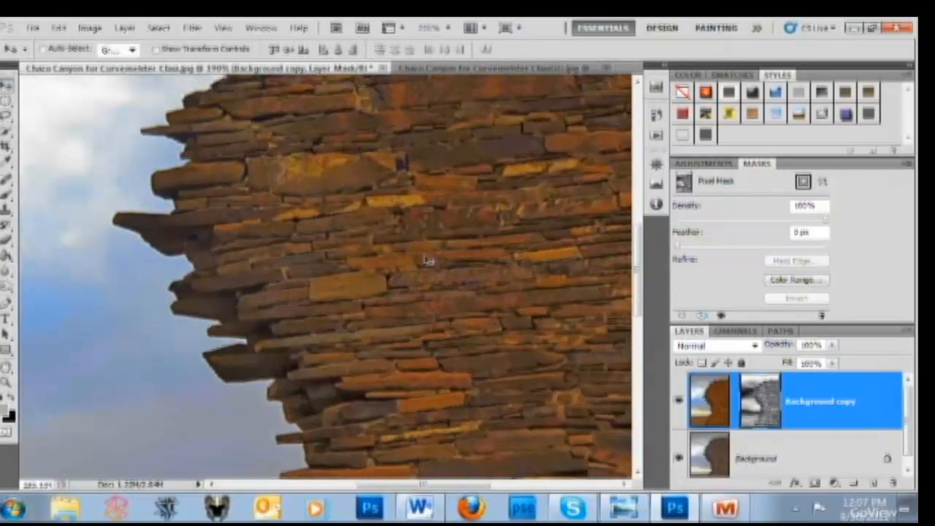
scroll(433, 262, down, 4)
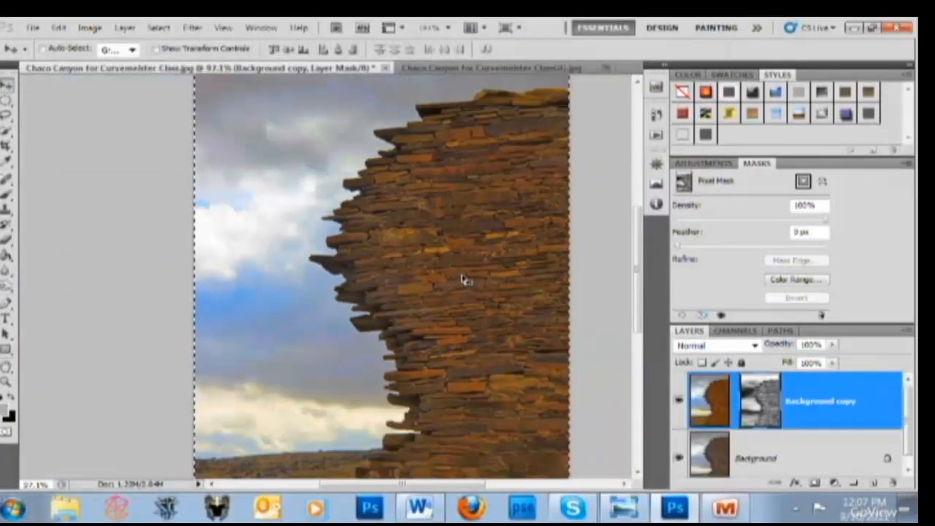
scroll(468, 281, down, 1)
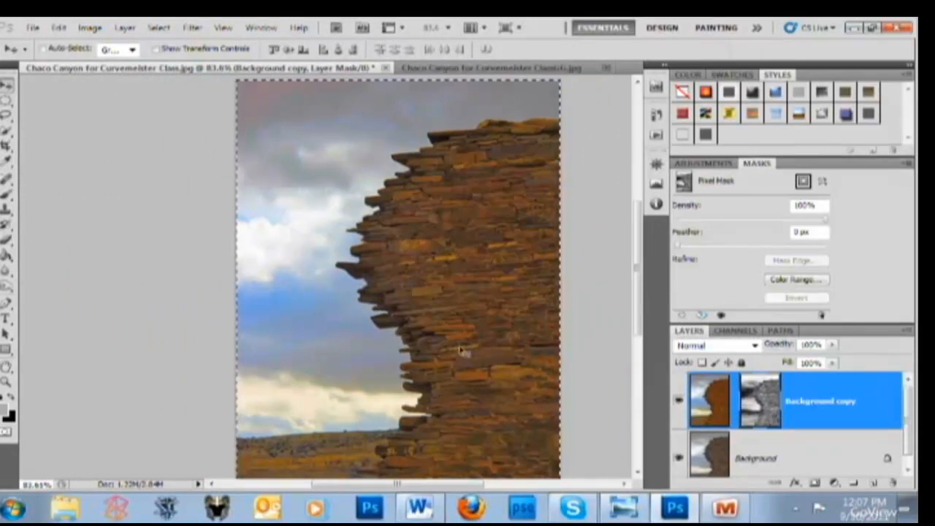
scroll(513, 352, down, 2)
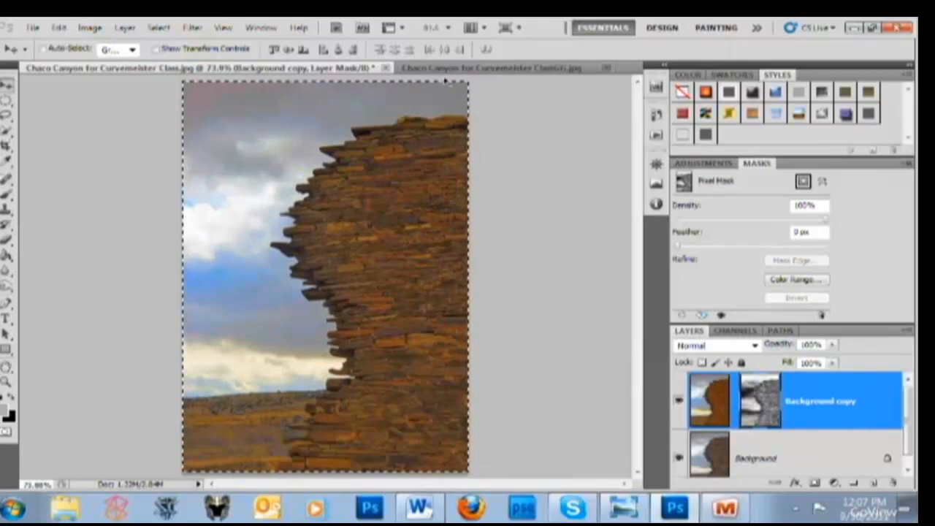
click(458, 70)
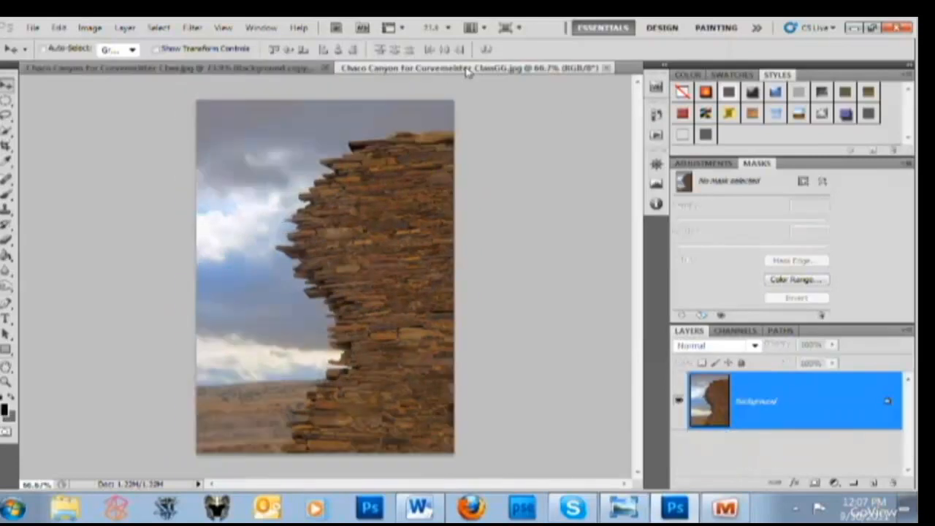
Close both Chaco Canyon photos without saving the edited one, and close Photoshop and the banner.jpg picture.
click(283, 72)
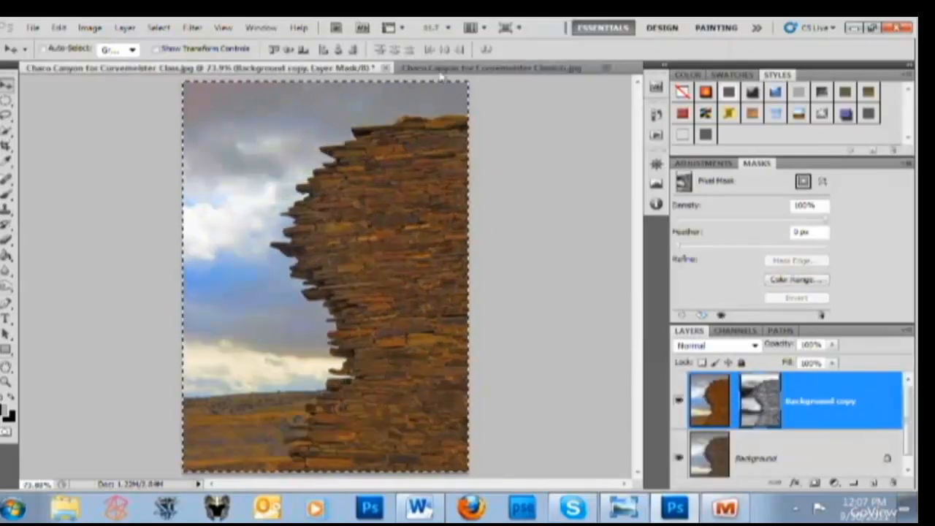
click(384, 68)
click(453, 217)
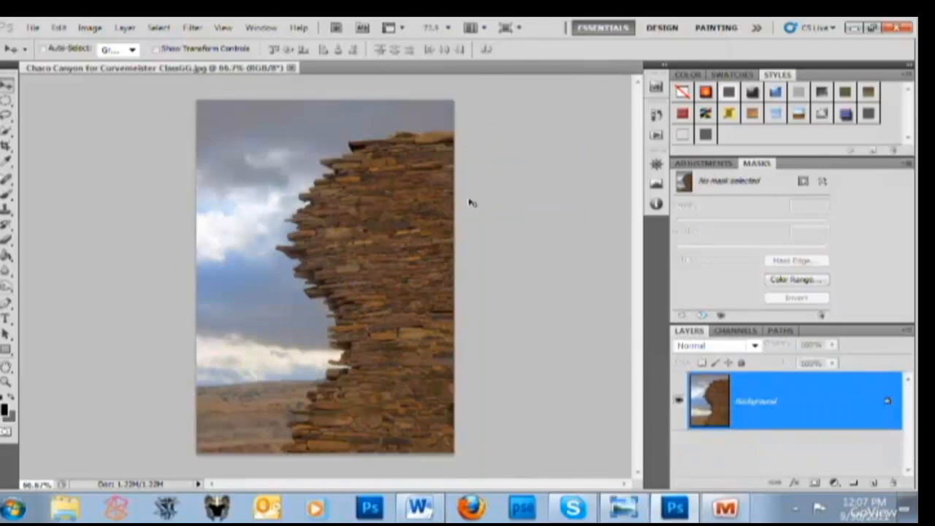
click(290, 68)
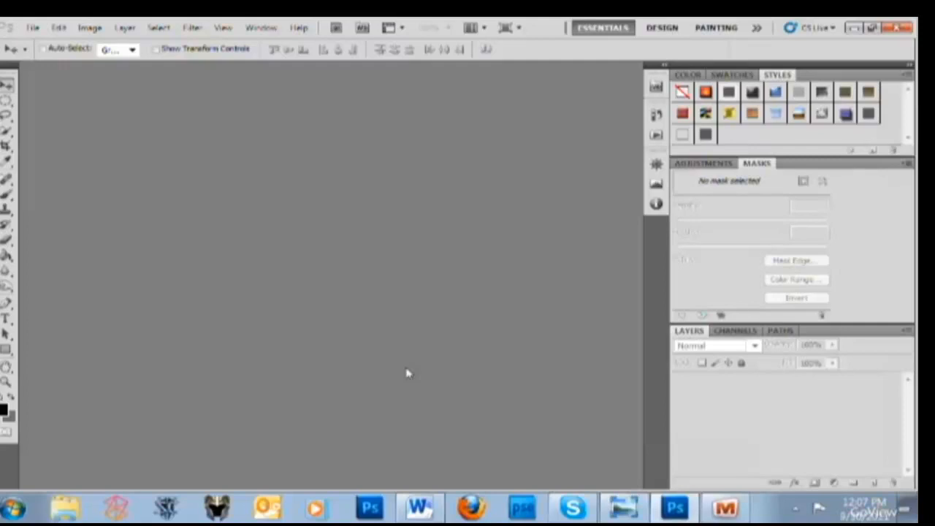
click(902, 33)
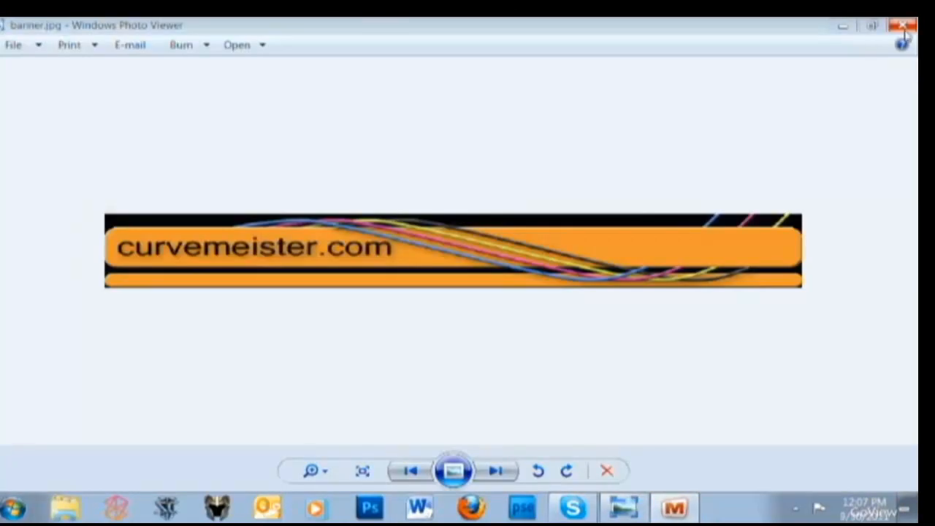
click(905, 24)
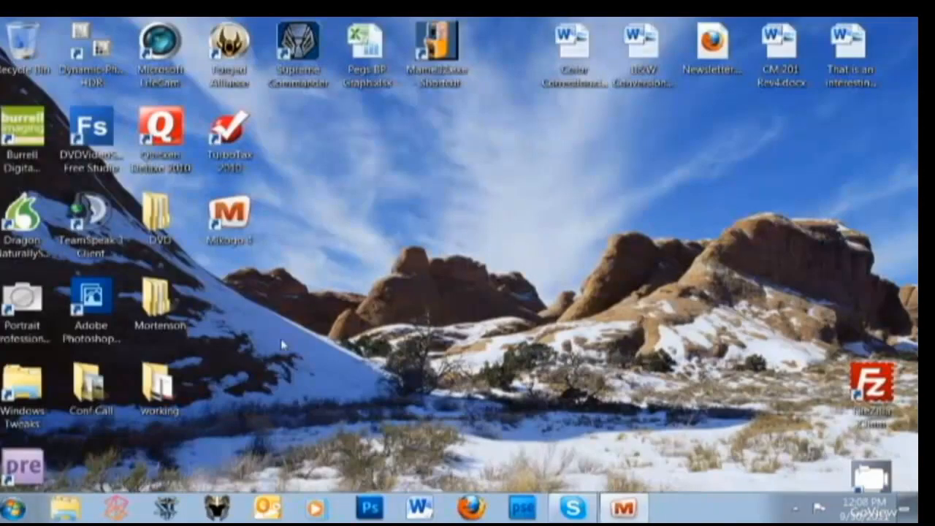
Open Grand-Canyon1_Splt.jpg from the Grand Canyon folder in Conf Call, examine its annotated correction areas and close Photoshop again.
double_click(89, 387)
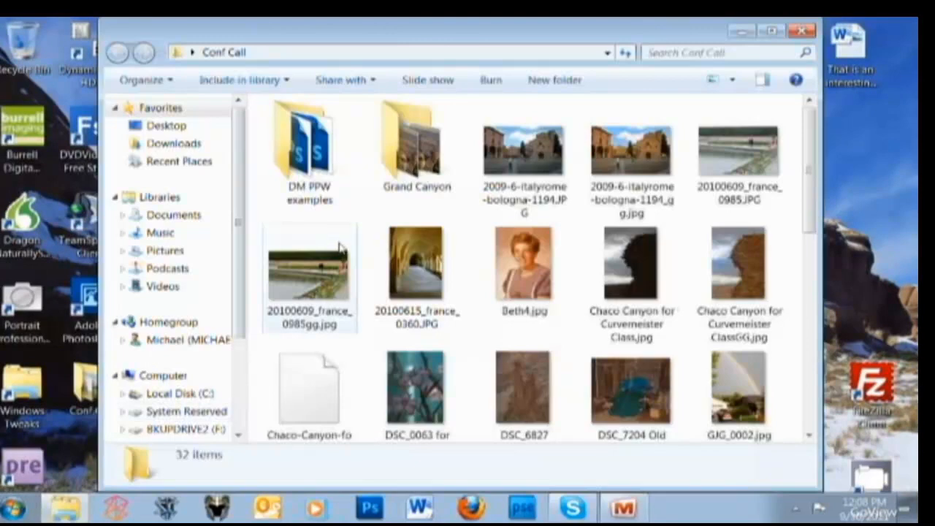
double_click(398, 168)
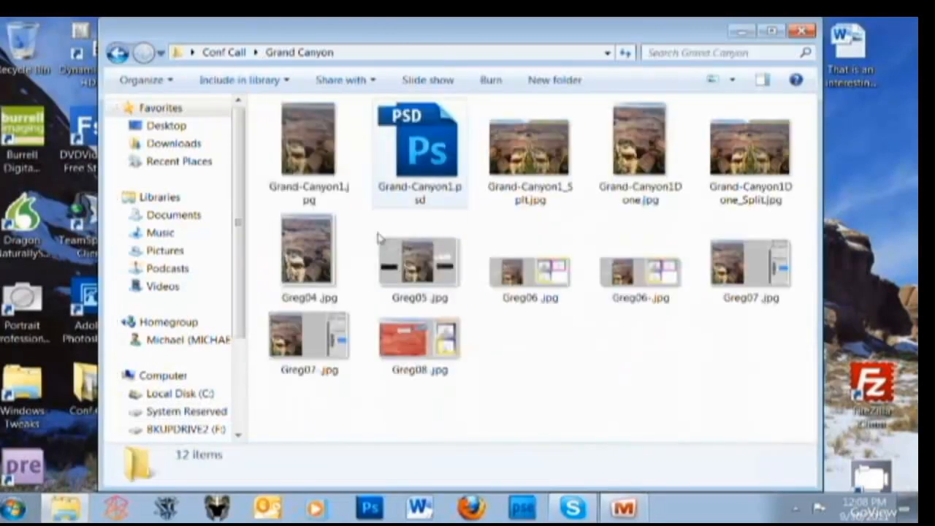
double_click(529, 167)
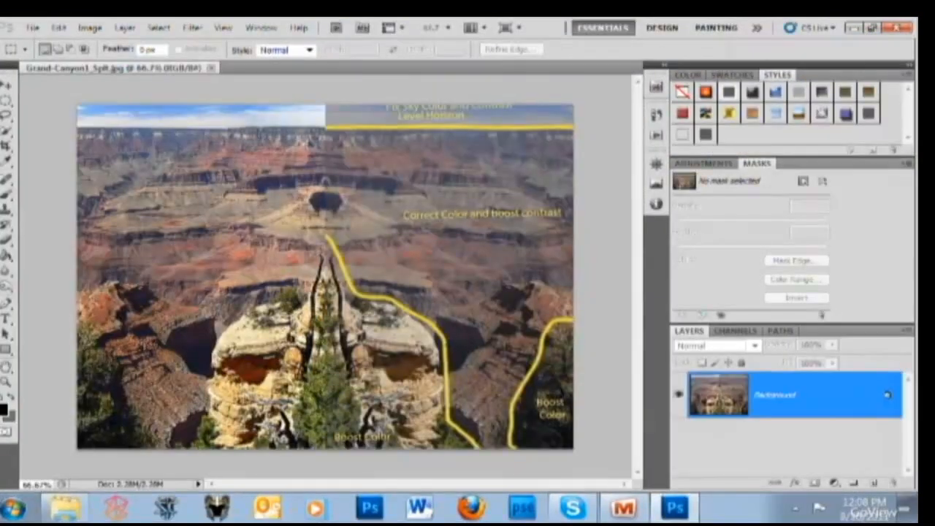
scroll(326, 276, up, 1)
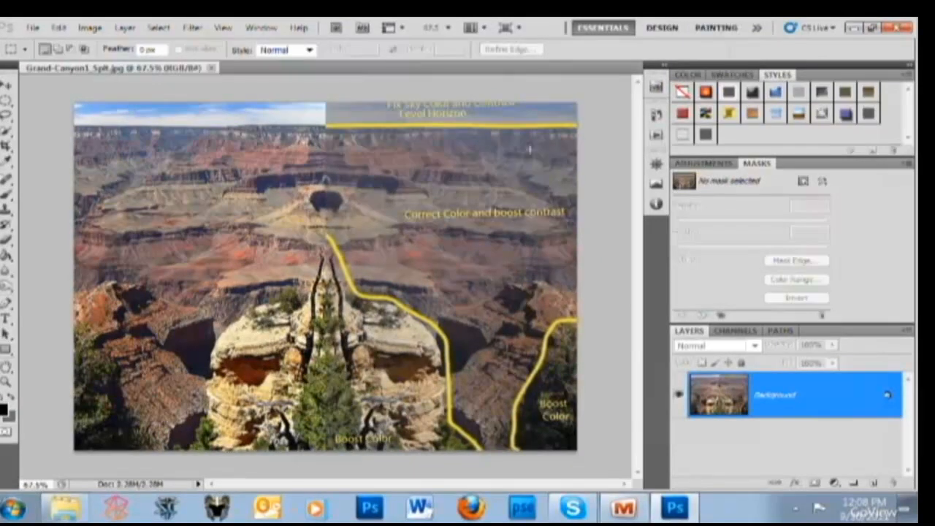
click(211, 68)
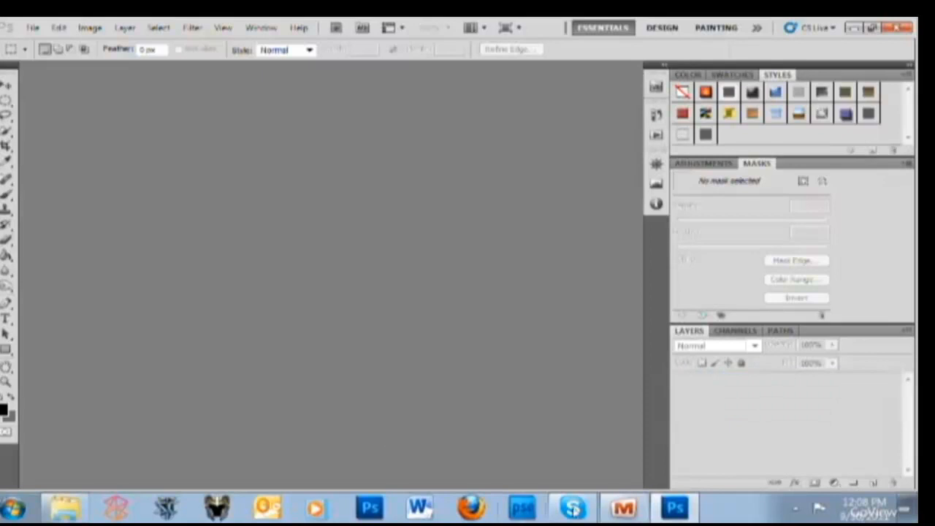
click(895, 27)
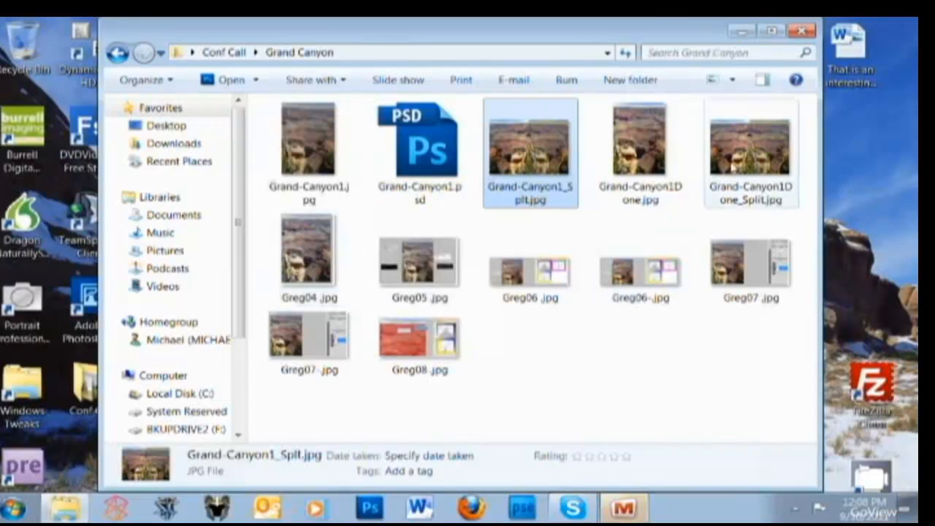
Look through the Grand Canyon and DM PPW examples folders in Conf Call for another sample image.
click(732, 166)
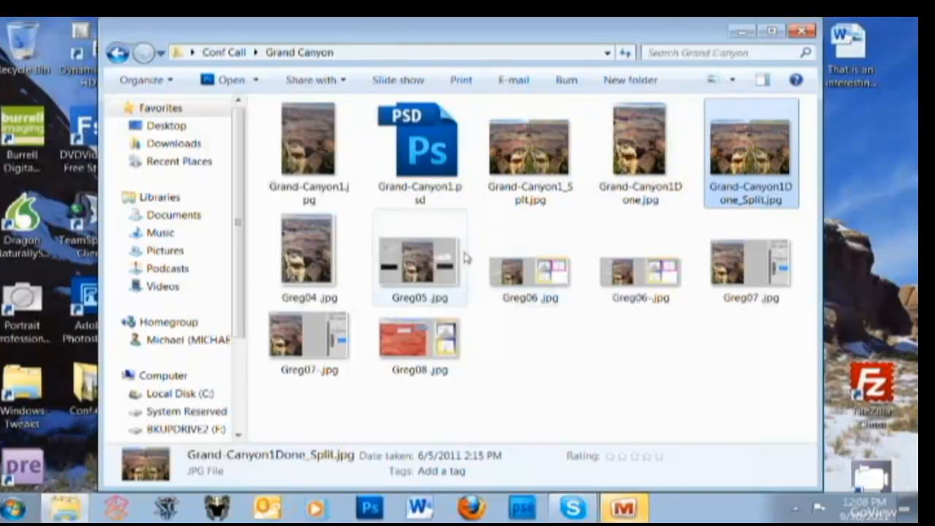
key(alt+Left)
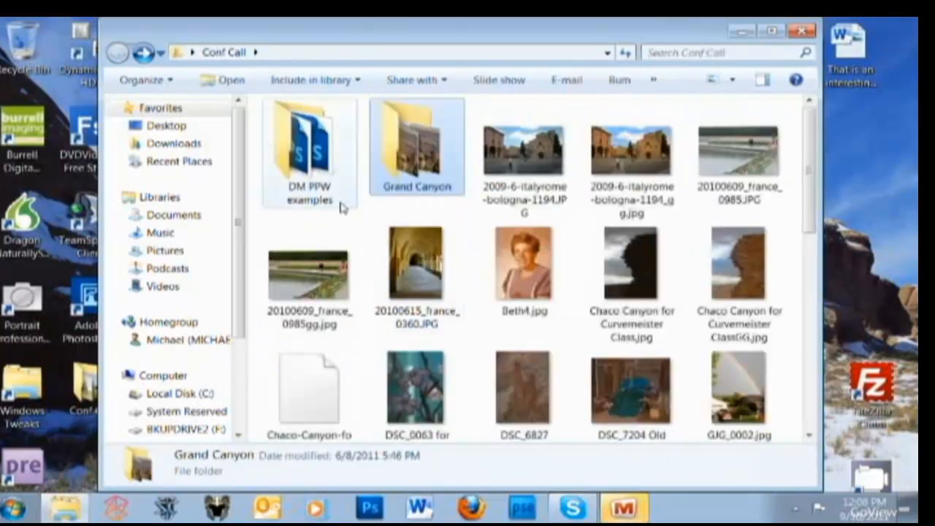
double_click(306, 169)
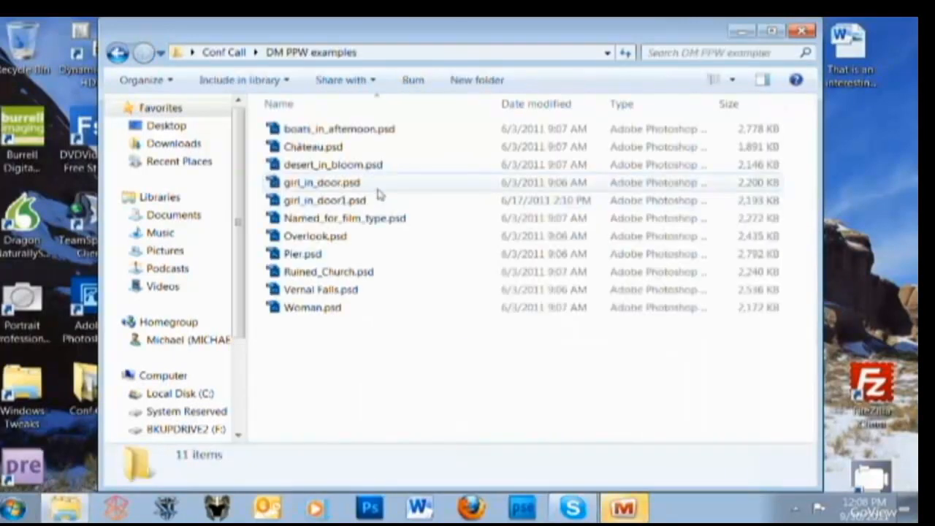
key(alt+Left)
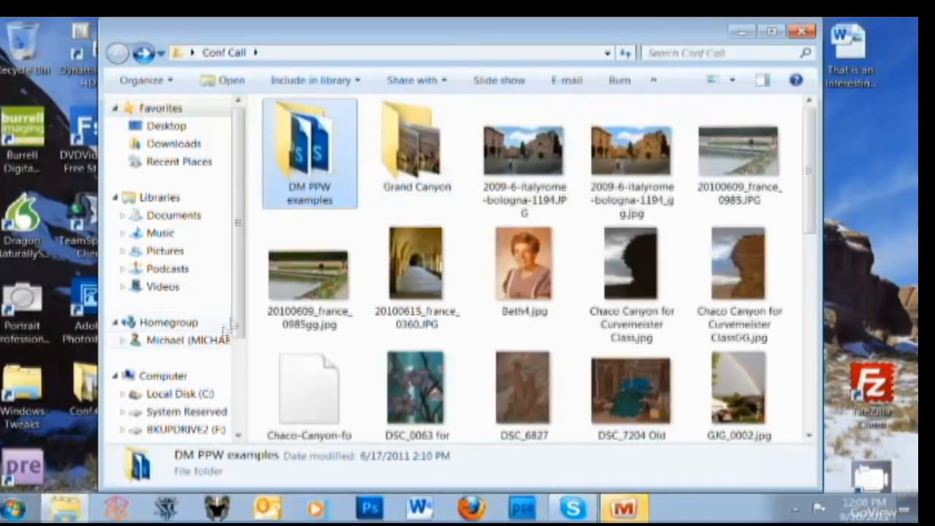
Go to the Comp2 folder inside Comparisons in the CM folder of the Documents library.
scroll(239, 319, down, 1)
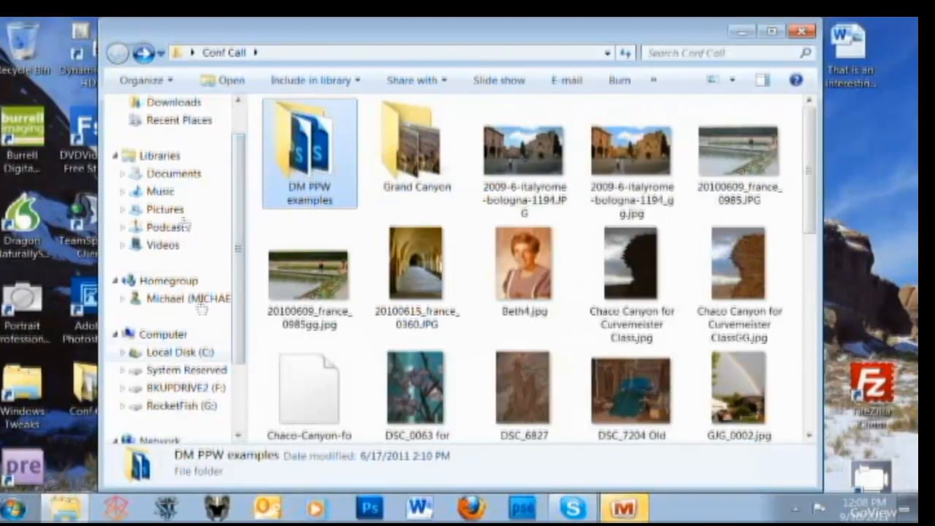
click(173, 174)
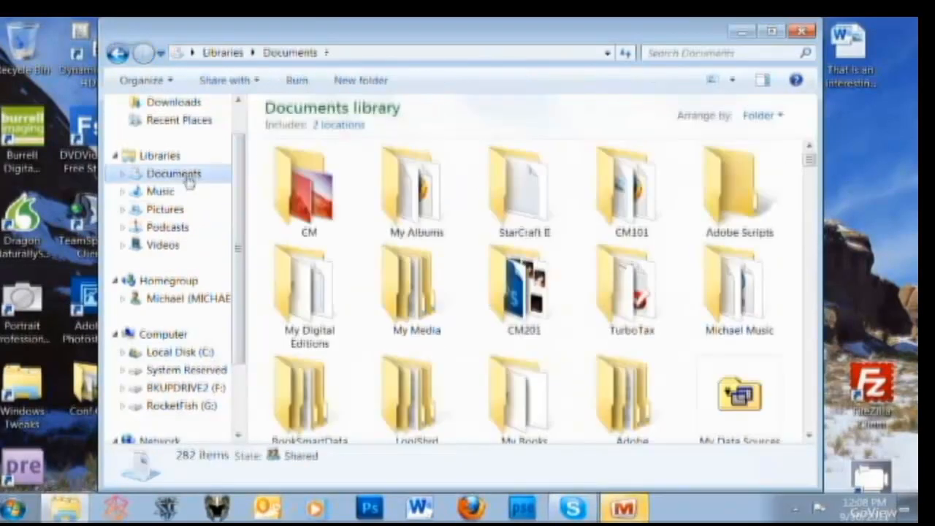
double_click(340, 186)
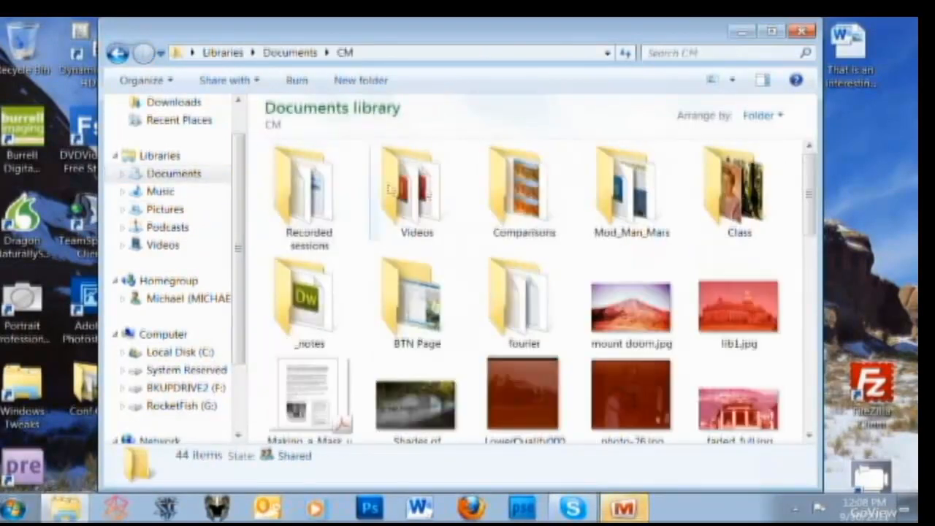
double_click(508, 195)
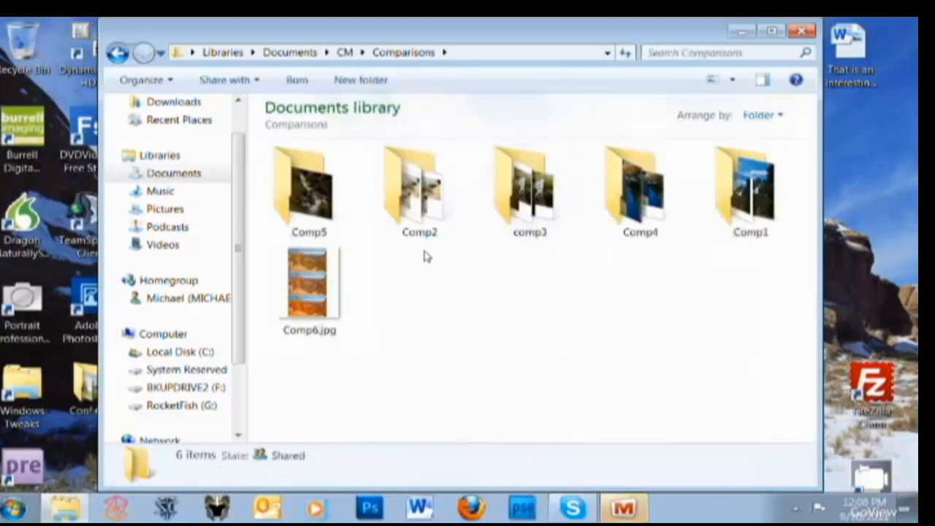
double_click(419, 211)
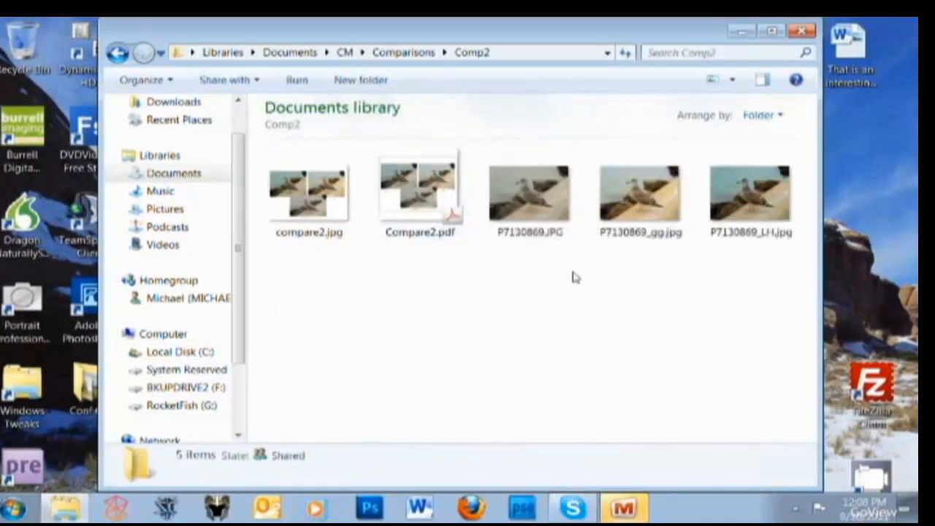
View the gull photo comparison in Compare2.pdf and close the document.
click(447, 212)
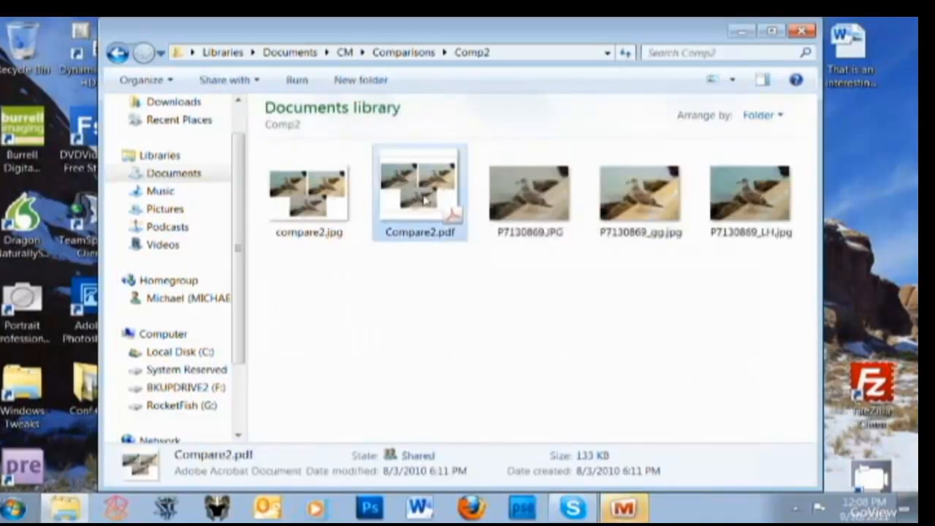
double_click(422, 196)
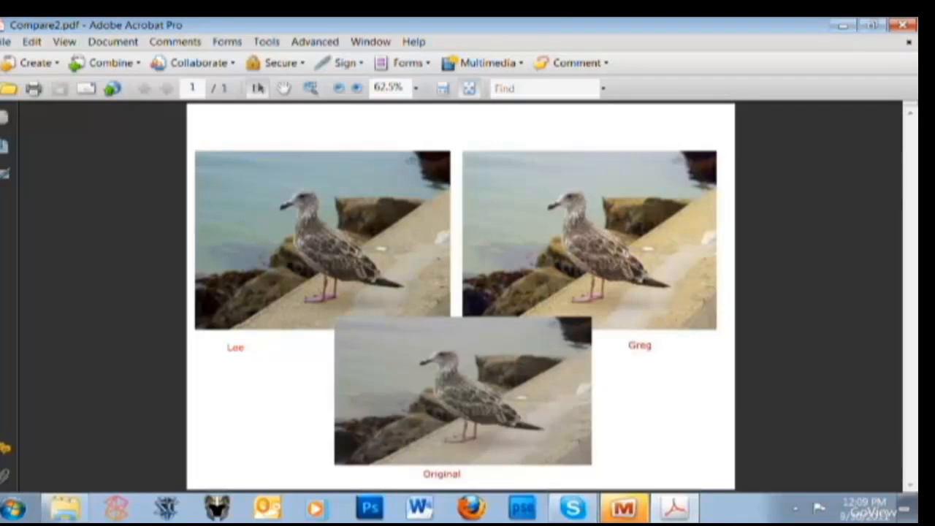
click(906, 27)
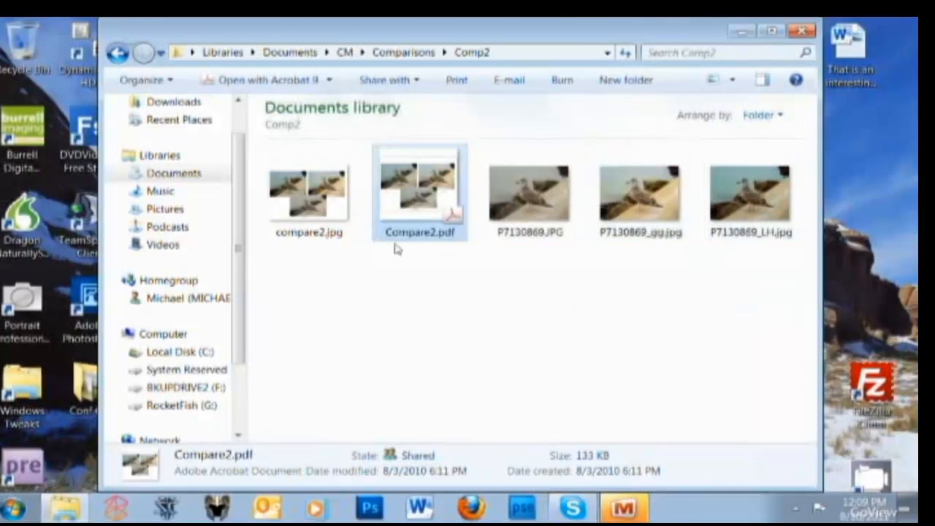
View GJG_0055CMPPW.jpg from the comp3 folder in Photoshop and close the program.
key(BackSpace)
double_click(515, 218)
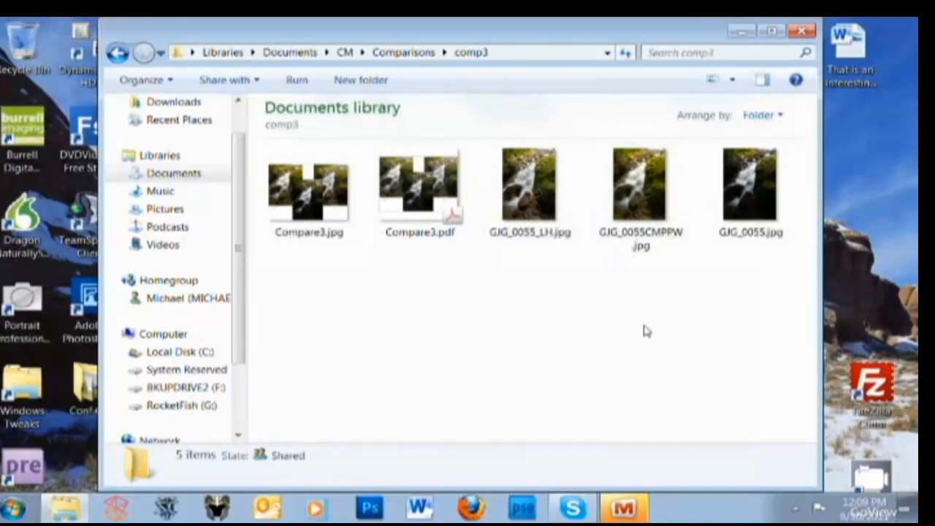
double_click(629, 174)
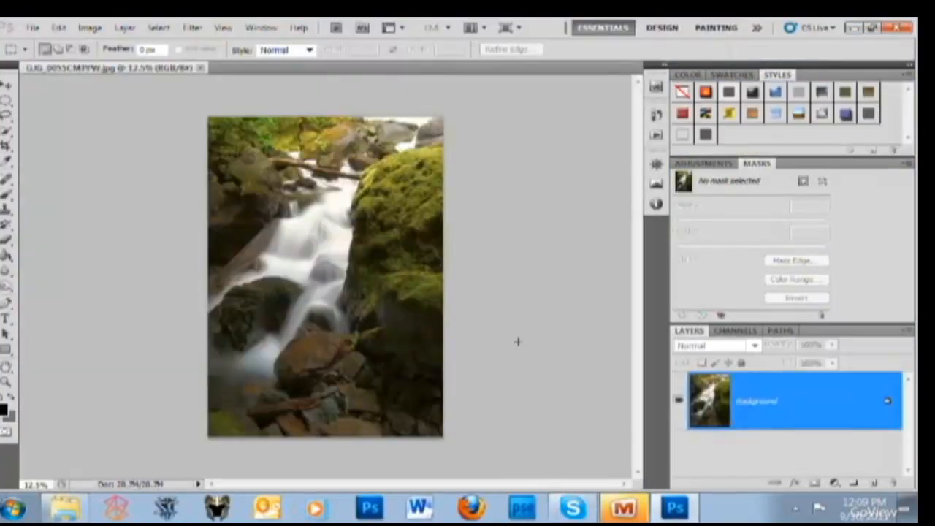
click(900, 27)
Preview GJG_0055_LH.jpg in Windows Photo Viewer, compare it repeatedly with GJG_0055CMPPW.jpg and close the viewer.
click(541, 205)
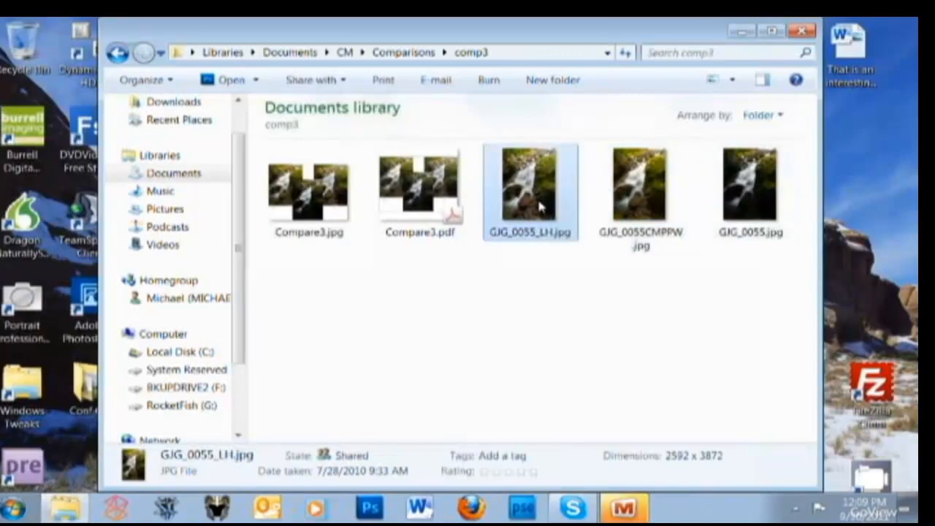
right_click(540, 203)
click(433, 109)
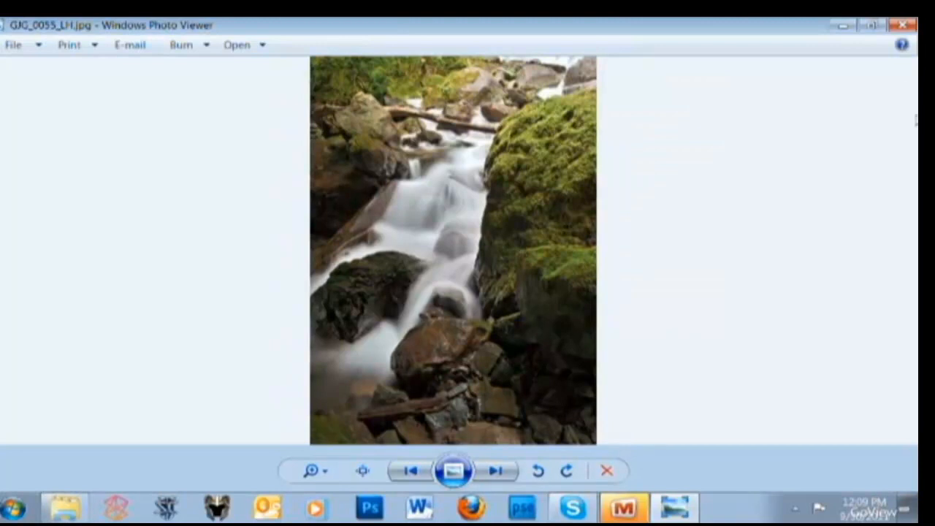
click(488, 476)
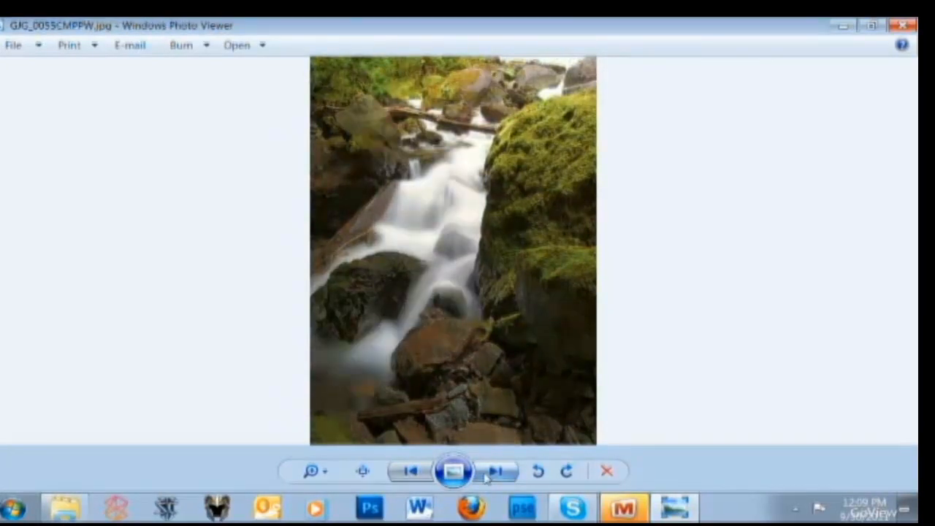
click(422, 474)
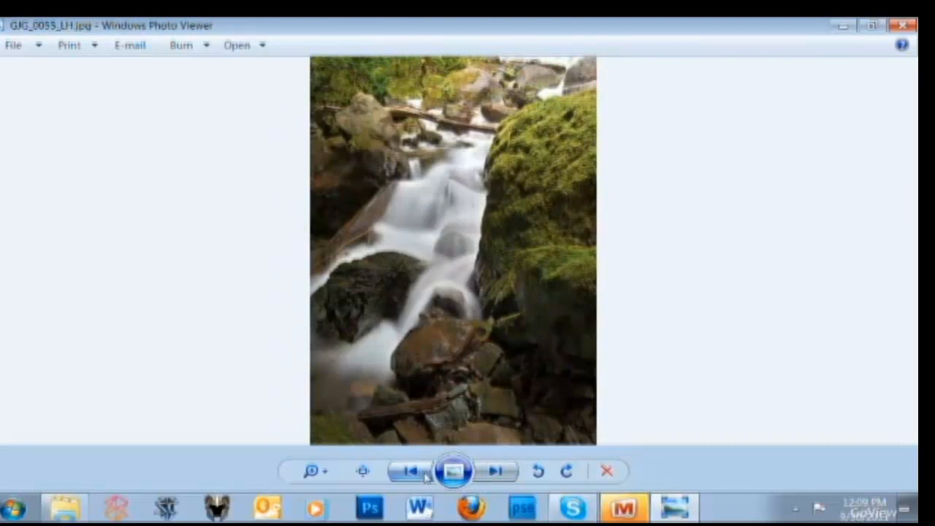
click(501, 474)
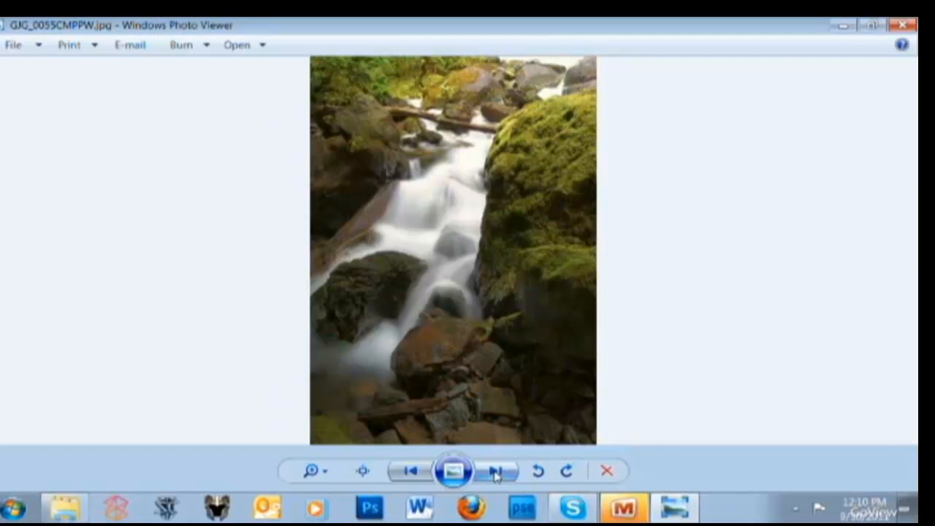
click(422, 474)
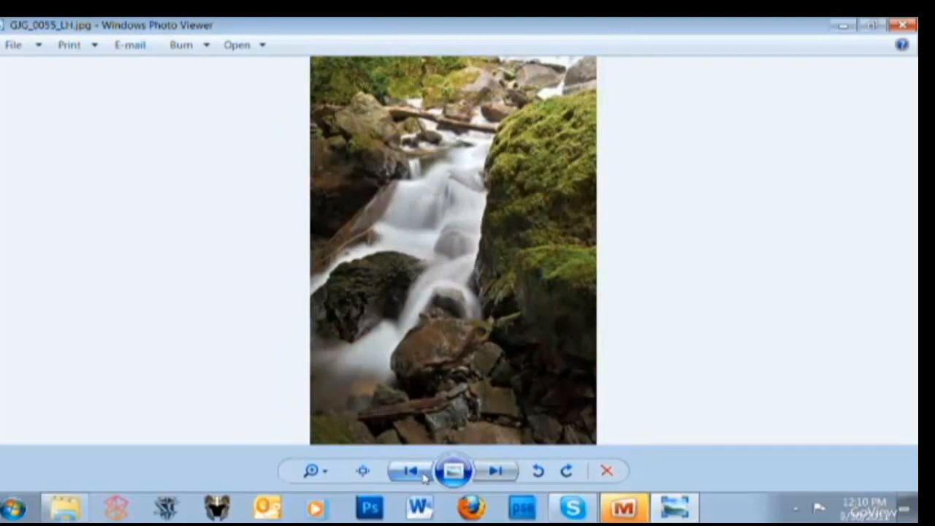
click(496, 472)
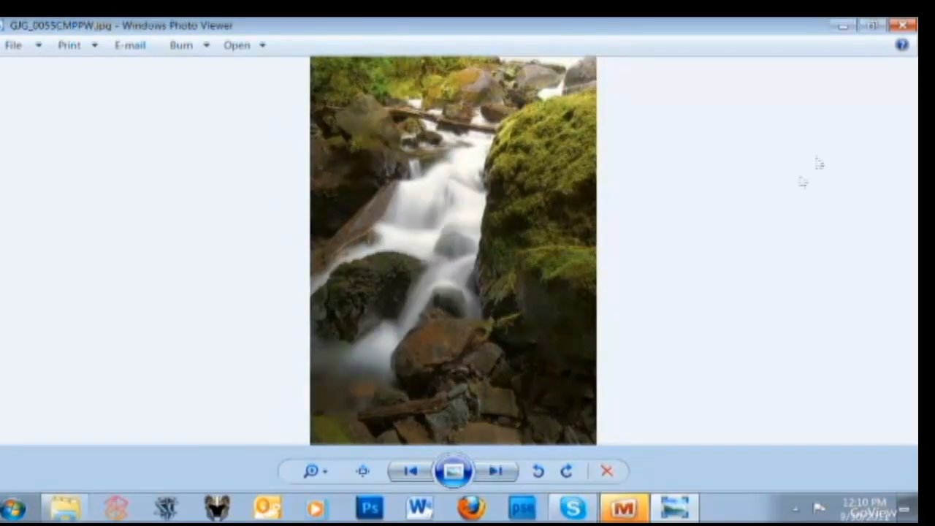
click(901, 26)
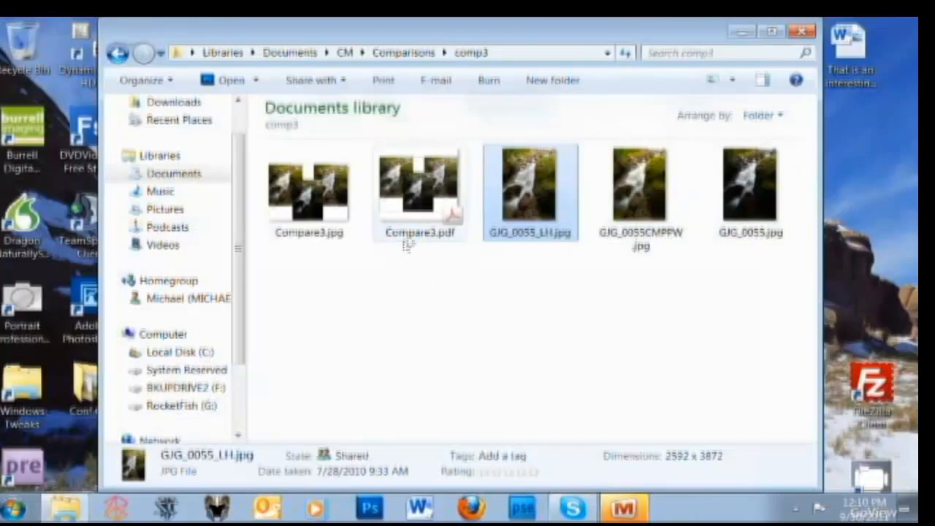
Open Compare3.pdf, enlarge the page to examine the rocks and water in the three waterfall versions, and close the document.
click(418, 205)
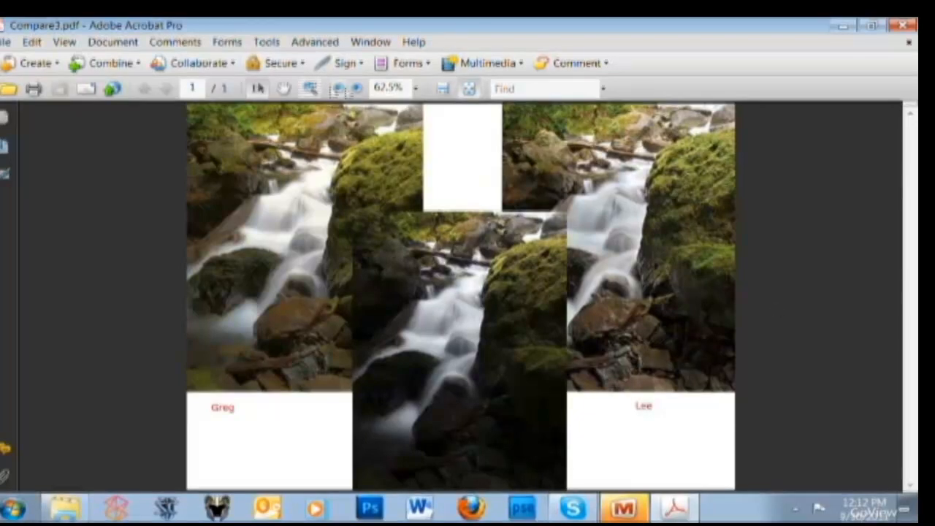
click(357, 88)
click(356, 88)
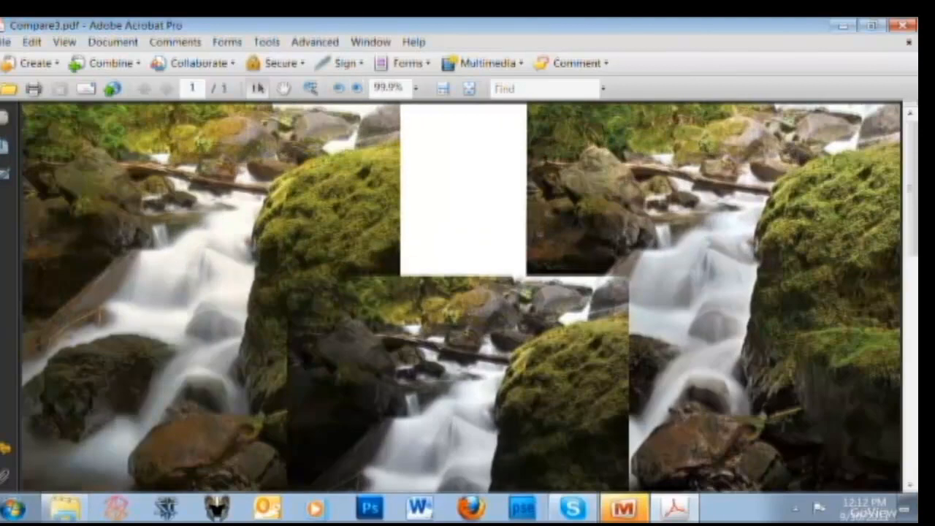
scroll(906, 318, down, 4)
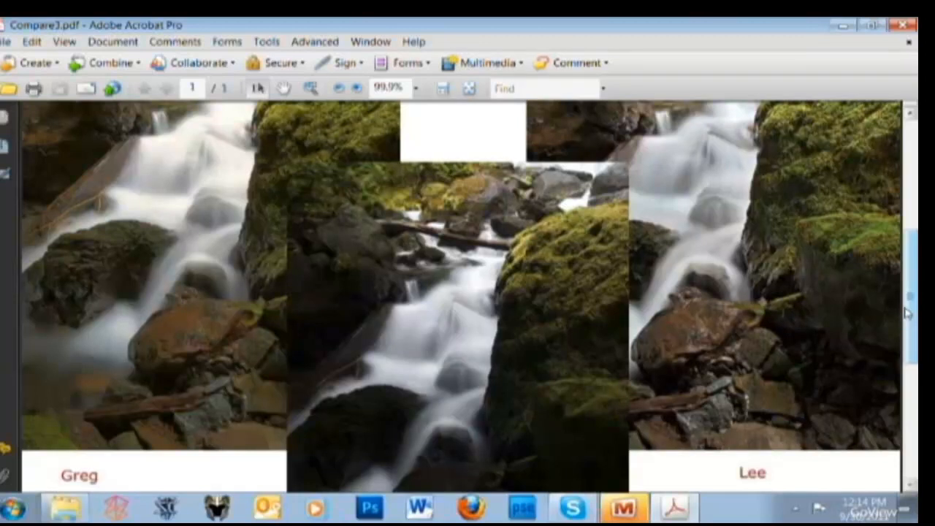
drag(911, 300, 911, 354)
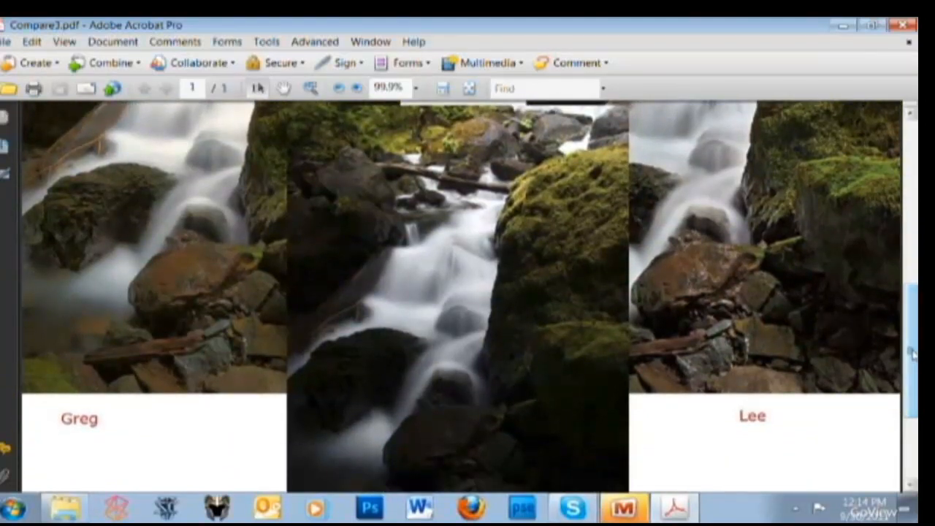
drag(911, 354, 911, 325)
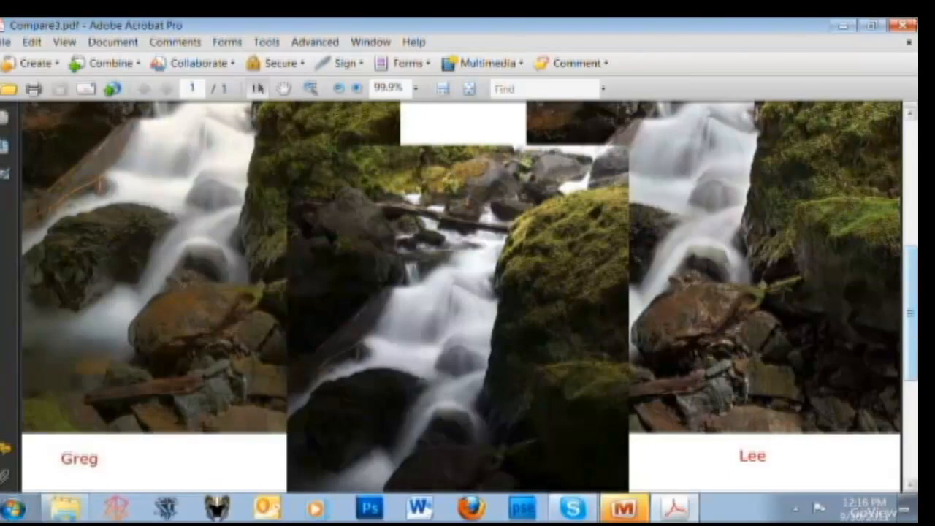
click(906, 26)
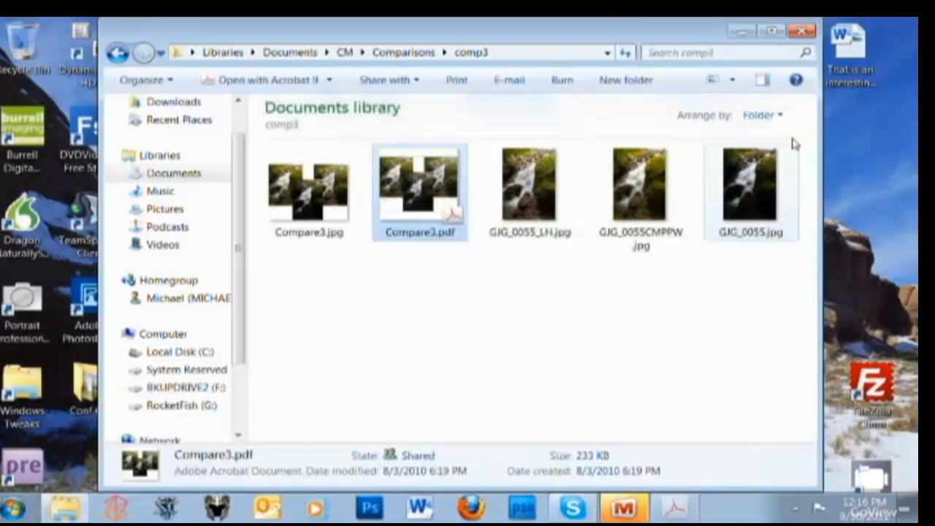